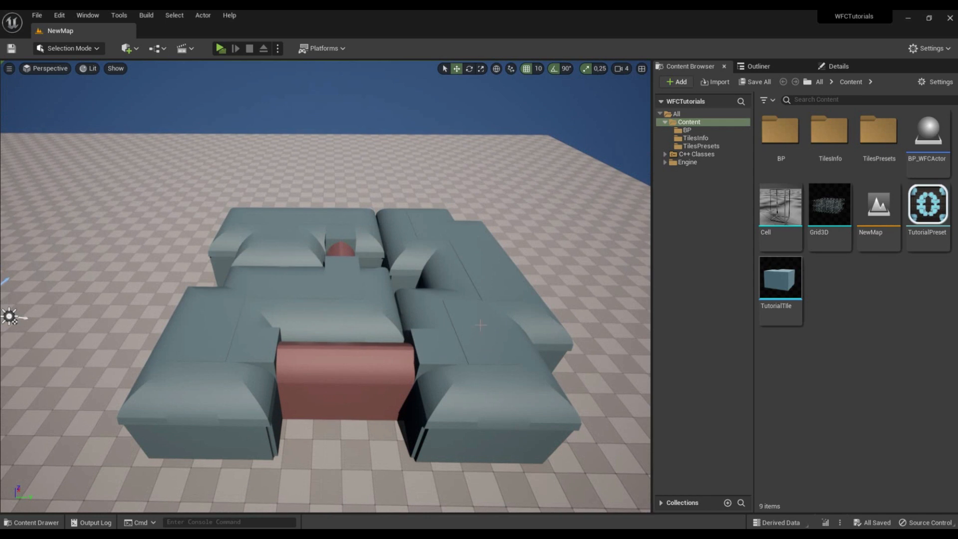
Step: Set the third Rect Wave Size value of BP_WFCActor's WFCRectangleWave component to 2
right_click_drag(413, 294, 430, 294)
left_click(412, 294)
left_click(852, 68)
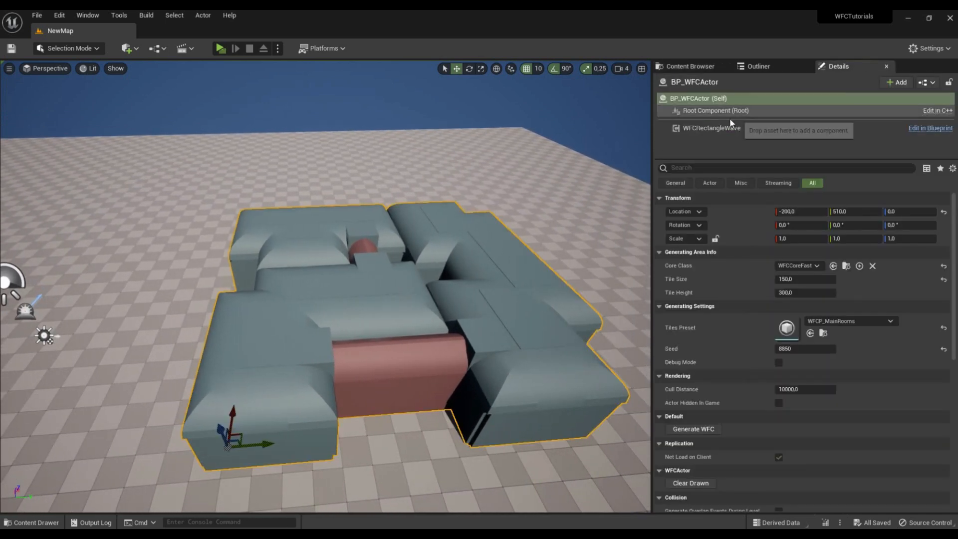
left_click(721, 129)
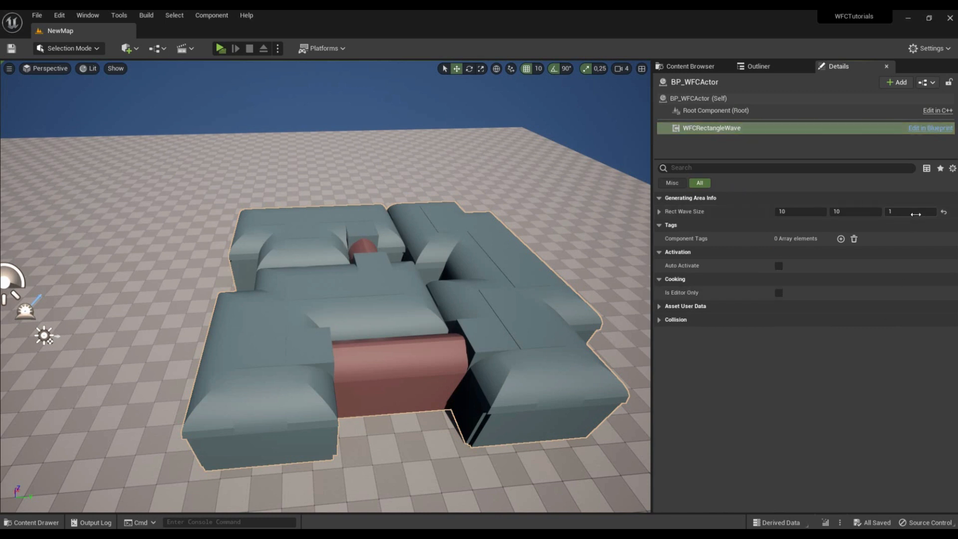
key("Return")
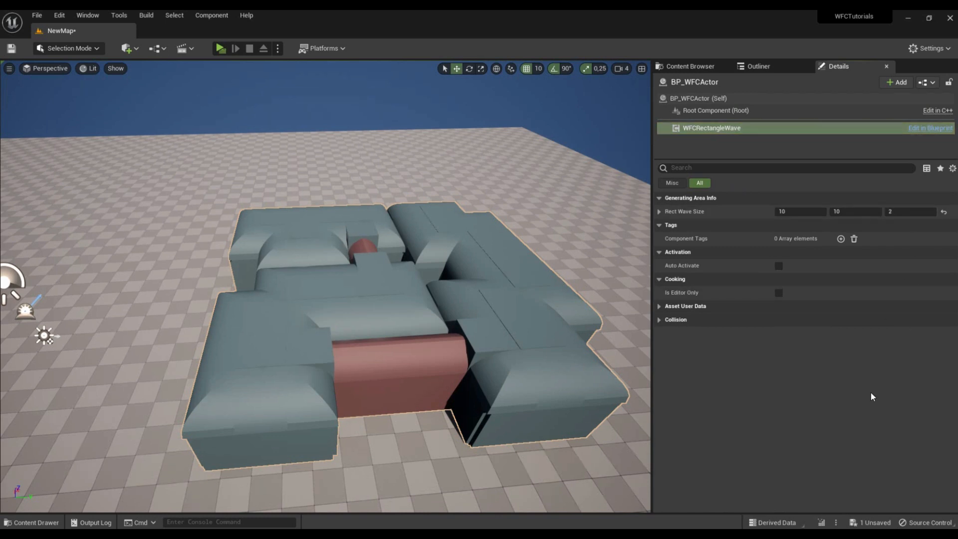
Step: Run Generate WFC on BP_WFCActor using the two-level wave size
left_click(708, 98)
right_click_drag(465, 297, 479, 299)
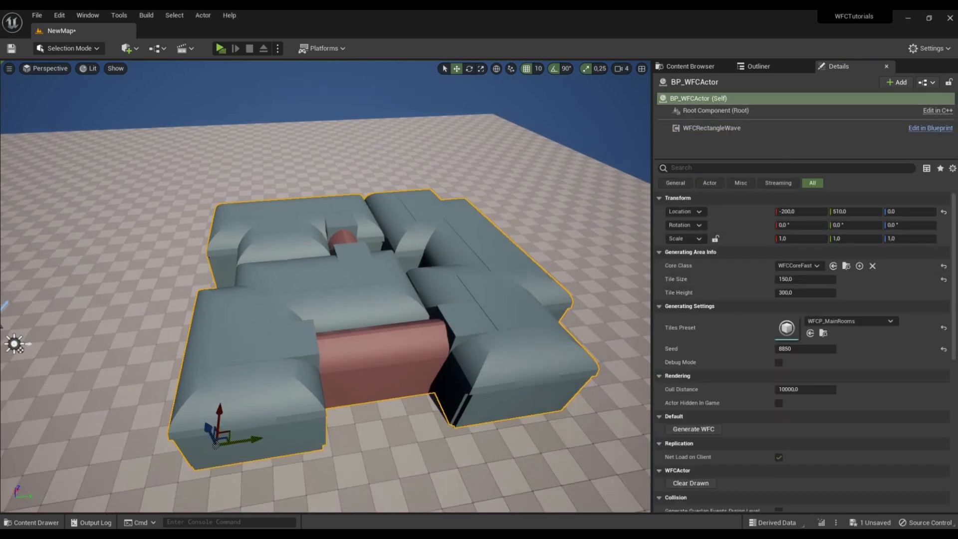
left_click(706, 432)
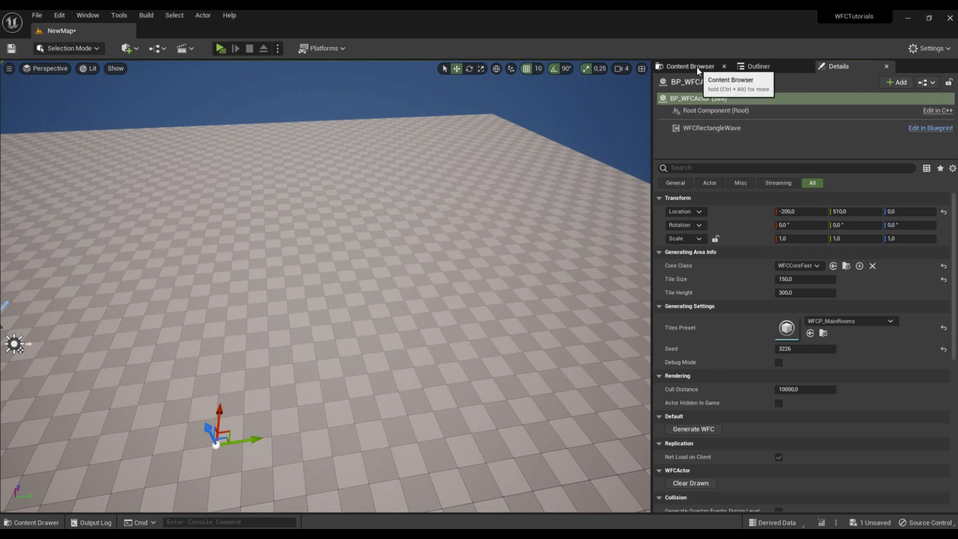
Step: Check the WFCRectangleWave size settings and regenerate the BP_WFCActor layout twice more
left_click(721, 128)
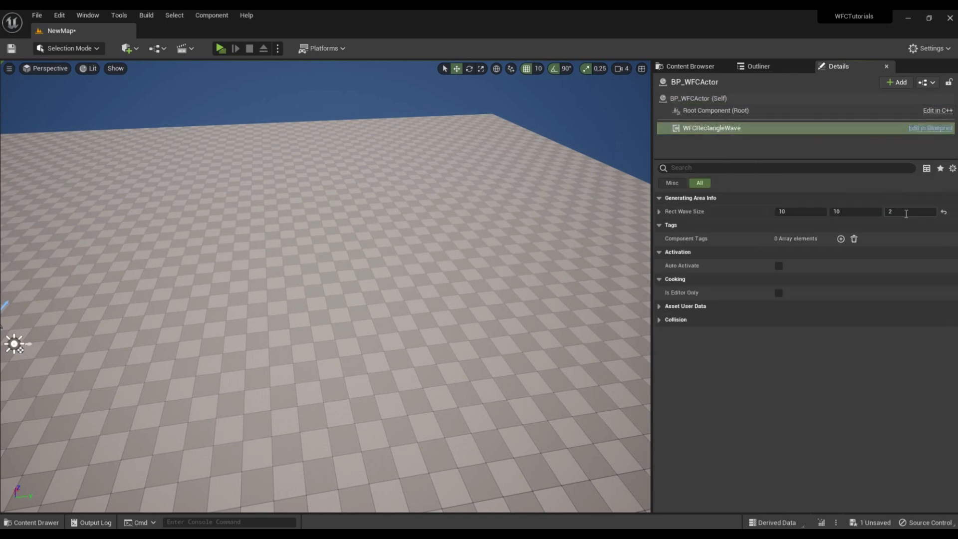
left_click(702, 71)
left_click(790, 69)
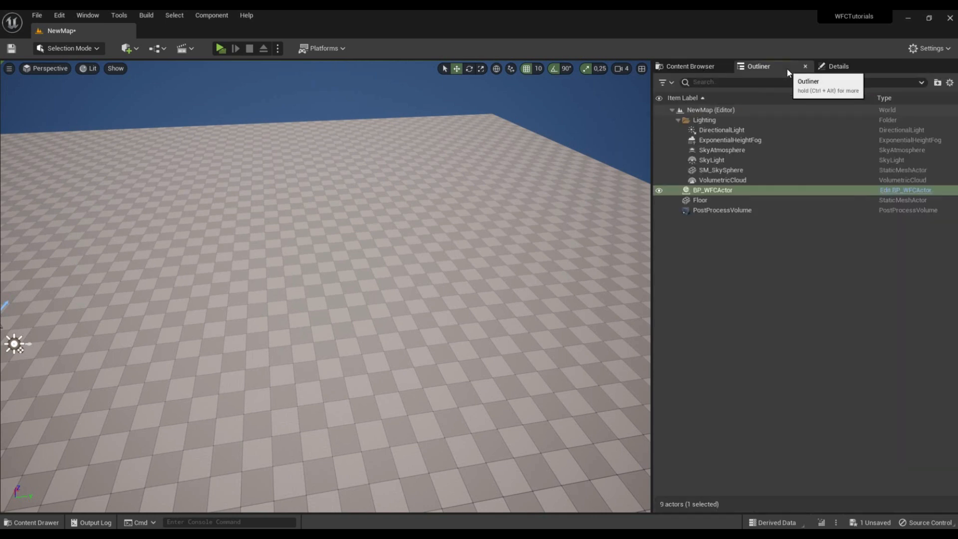
left_click(866, 67)
left_click(699, 98)
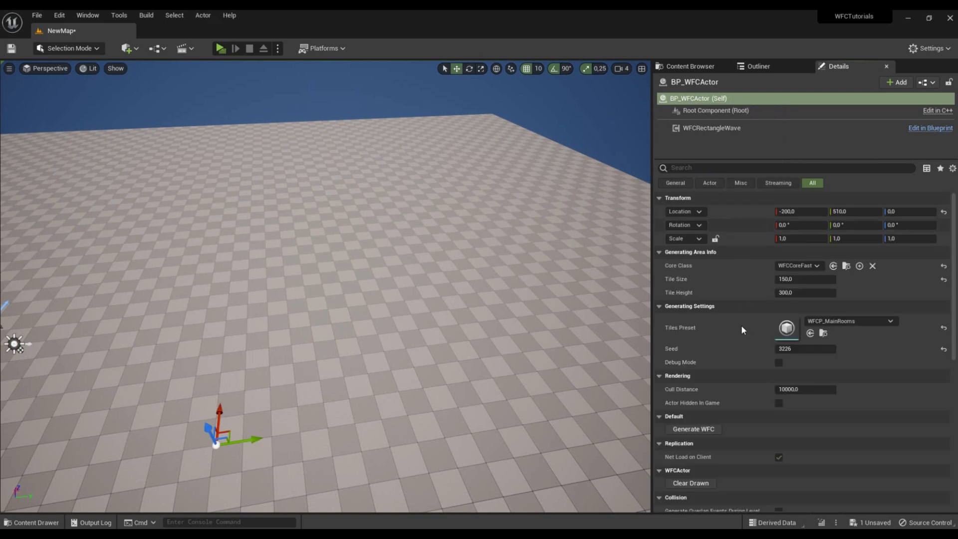
left_click(694, 430)
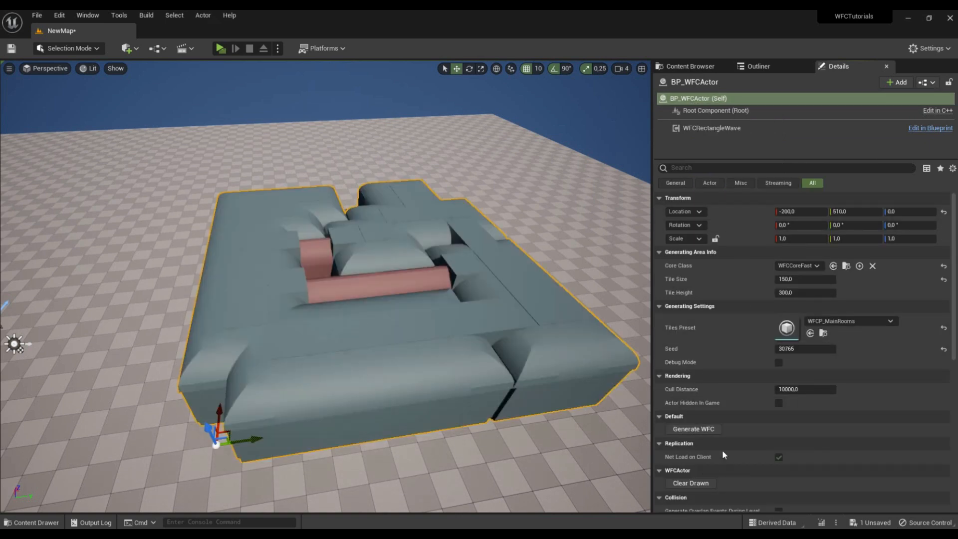
left_click(708, 429)
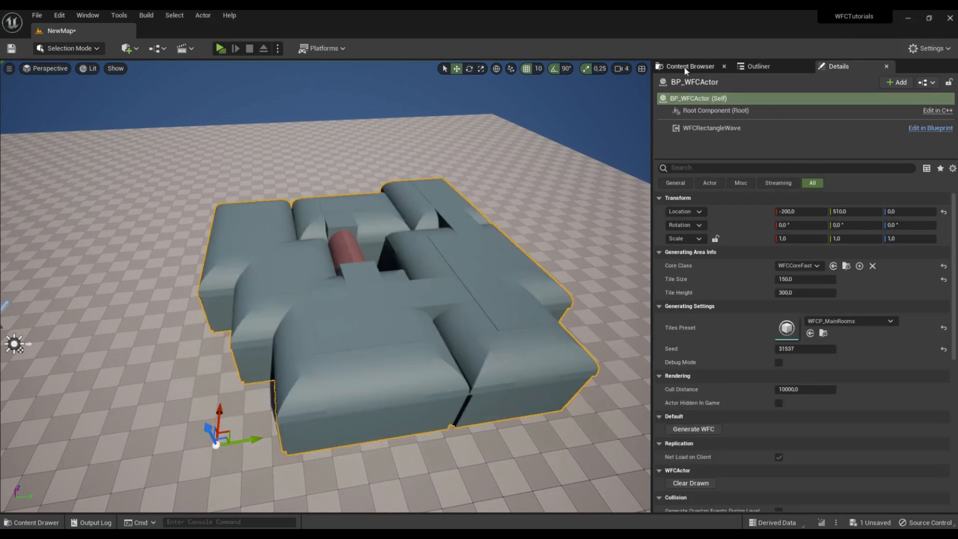
Step: Examine which tile presets WFCP_MainRooms in the TilesPresets folder combines, and close it
left_click(698, 67)
left_click(703, 145)
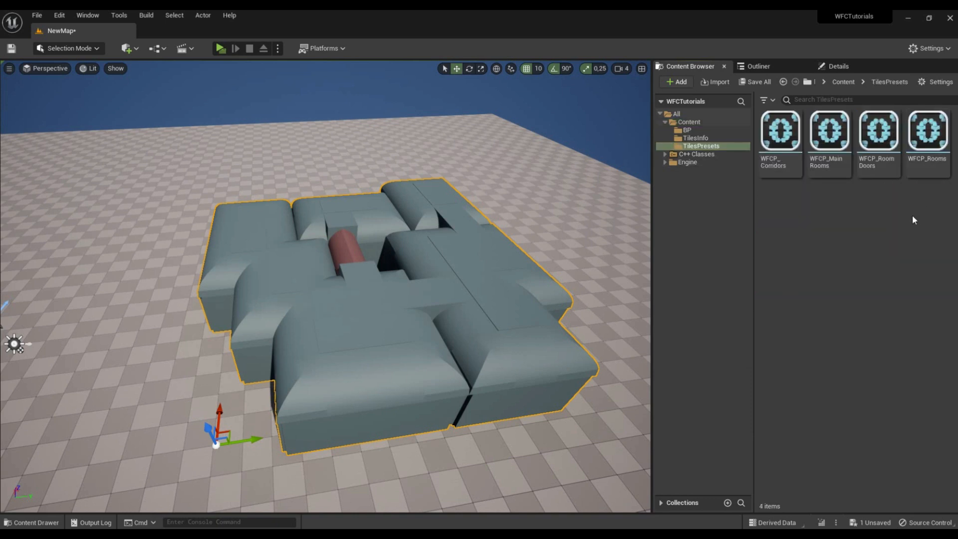
double_click(842, 171)
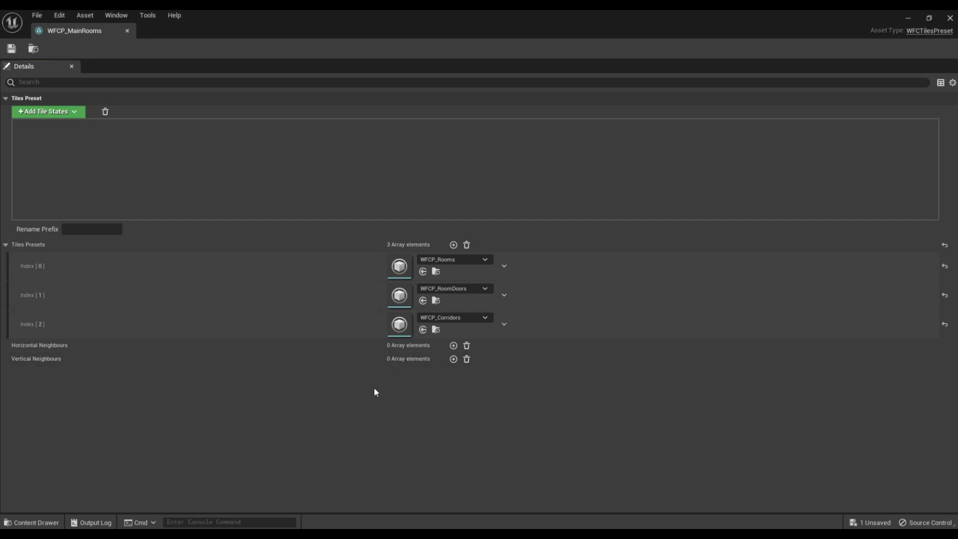
left_click(949, 18)
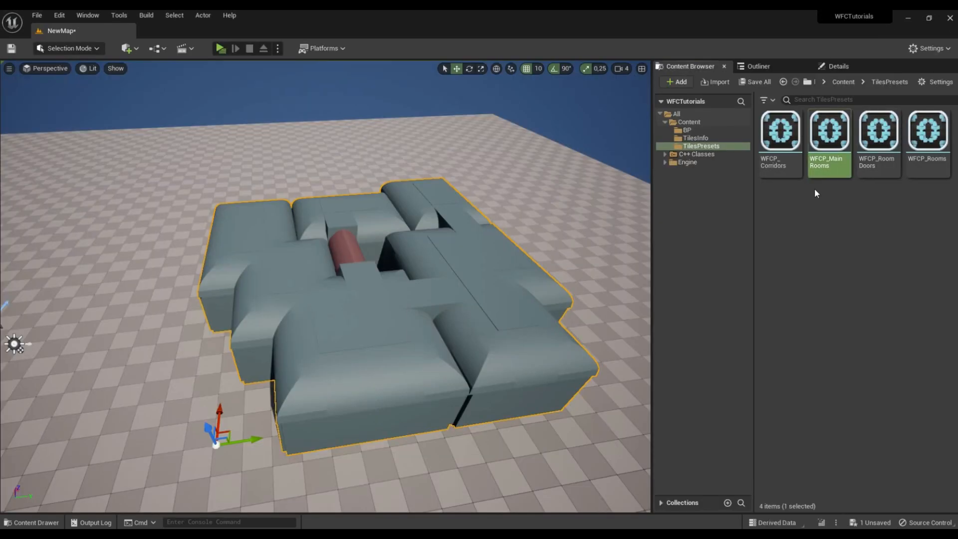
Step: In the WFCP_Rooms preset, add a vertical neighbours entry with RoomEmpty below and RoomEmpty above
double_click(920, 169)
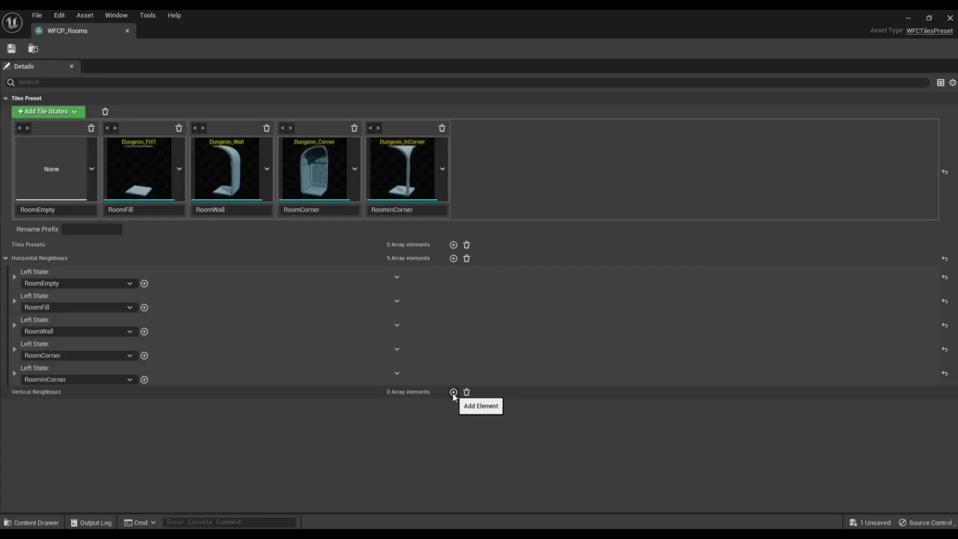
left_click(453, 392)
left_click(52, 413)
left_click(54, 424)
left_click(144, 412)
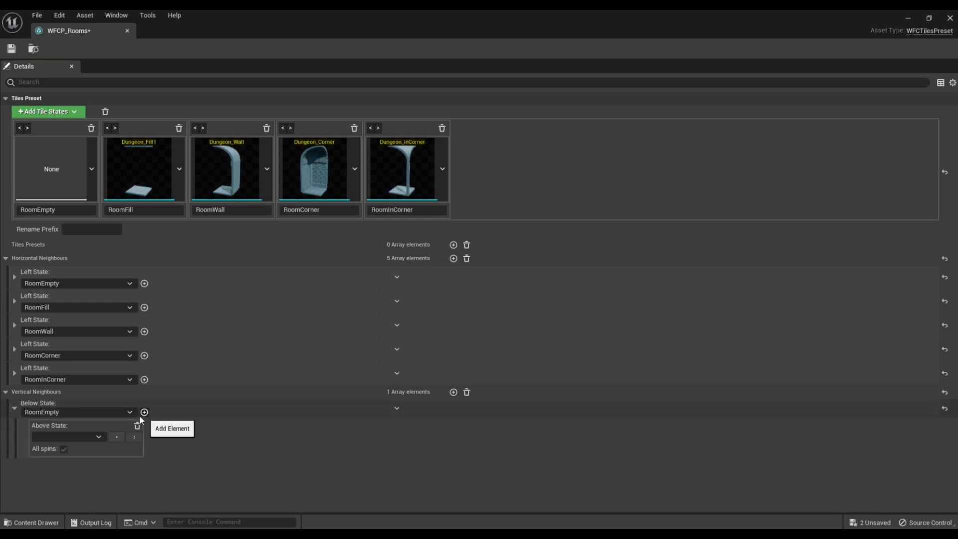
left_click(76, 433)
left_click(77, 449)
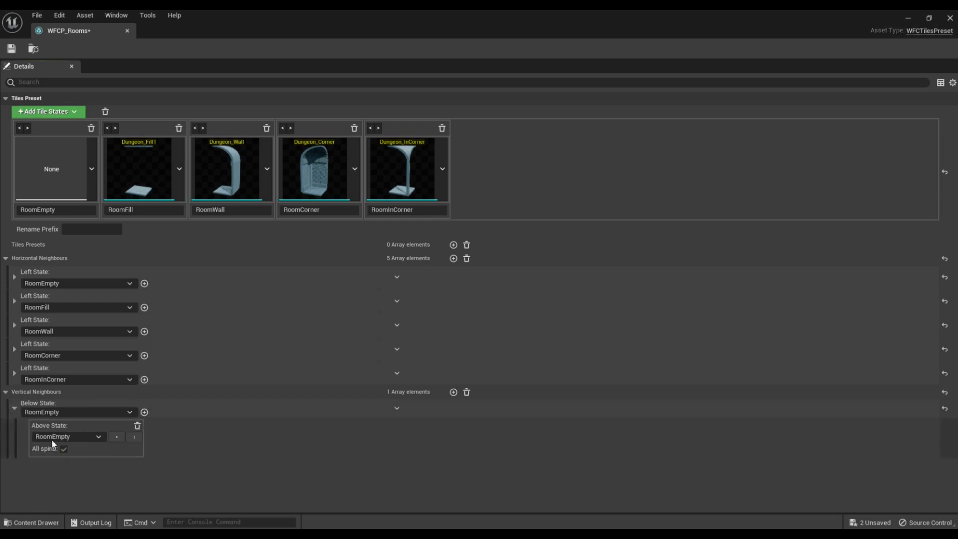
left_click(15, 408)
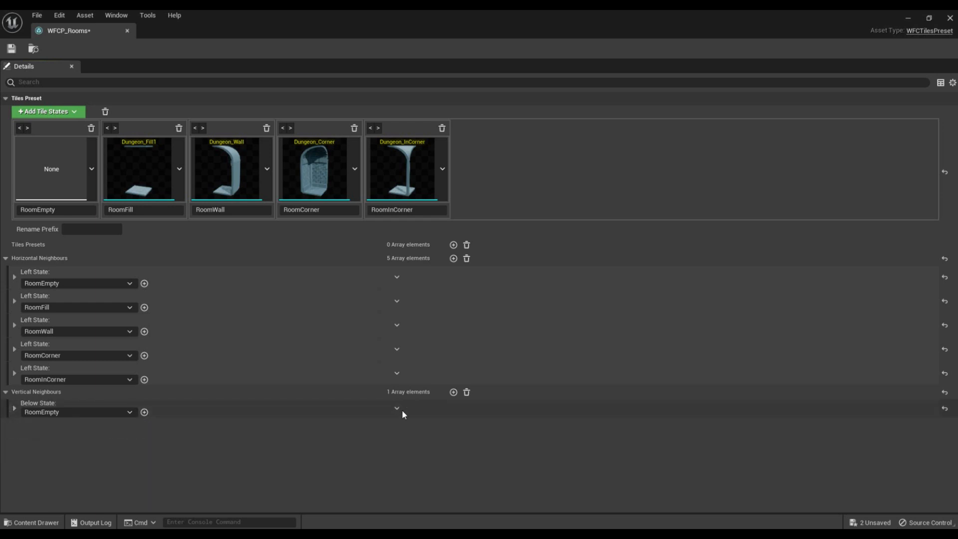
Step: Add a vertical neighbours entry with RoomFill below and both RoomEmpty and RoomFill as above states
left_click(449, 394)
left_click(79, 430)
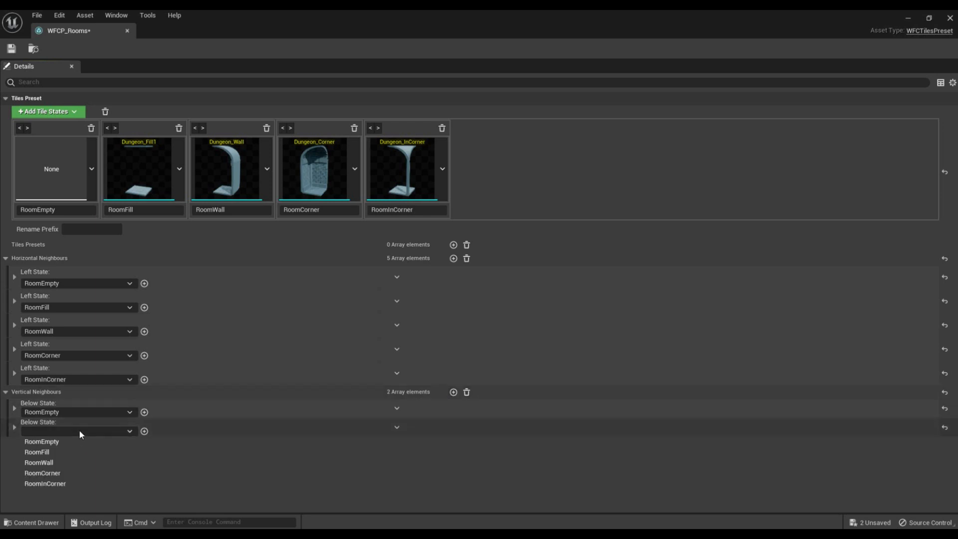
left_click(58, 450)
left_click(15, 427)
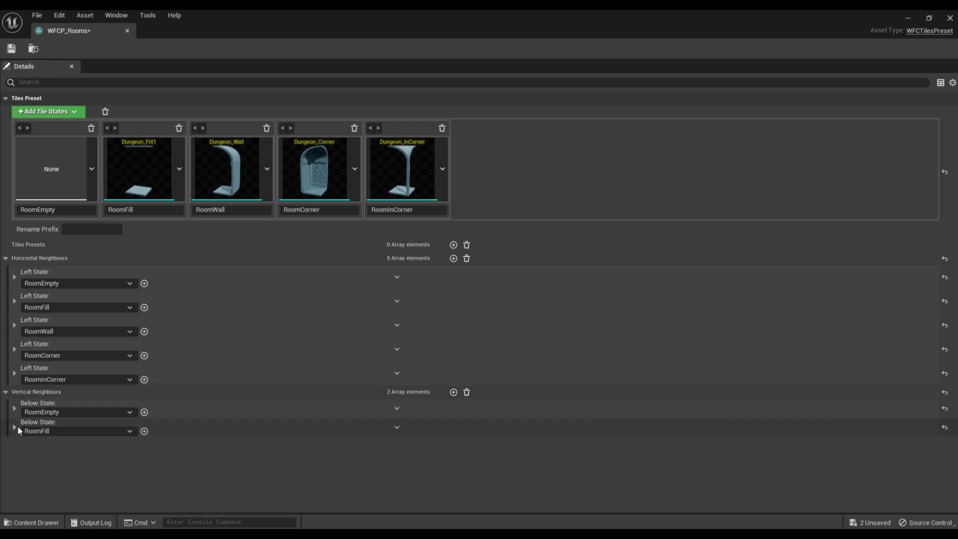
left_click(145, 432)
left_click(84, 455)
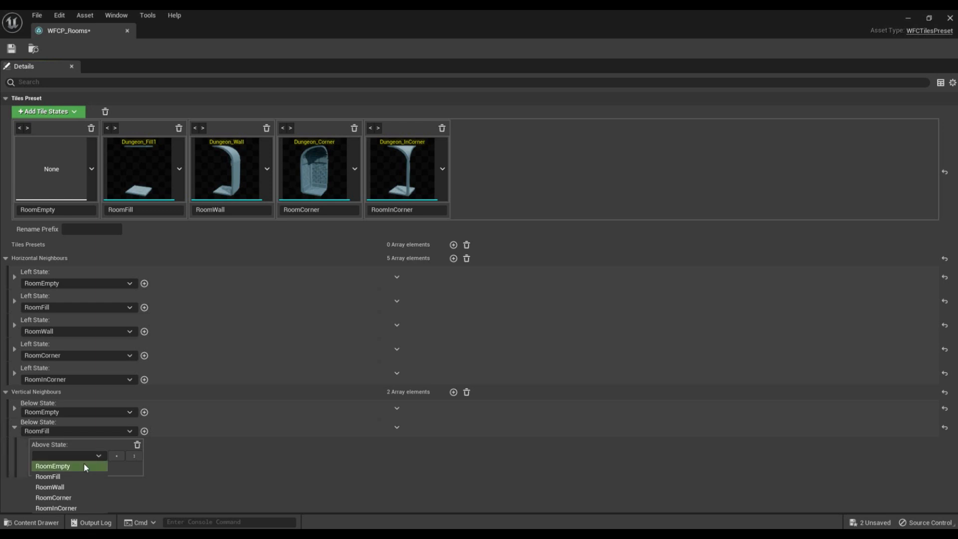
left_click(84, 465)
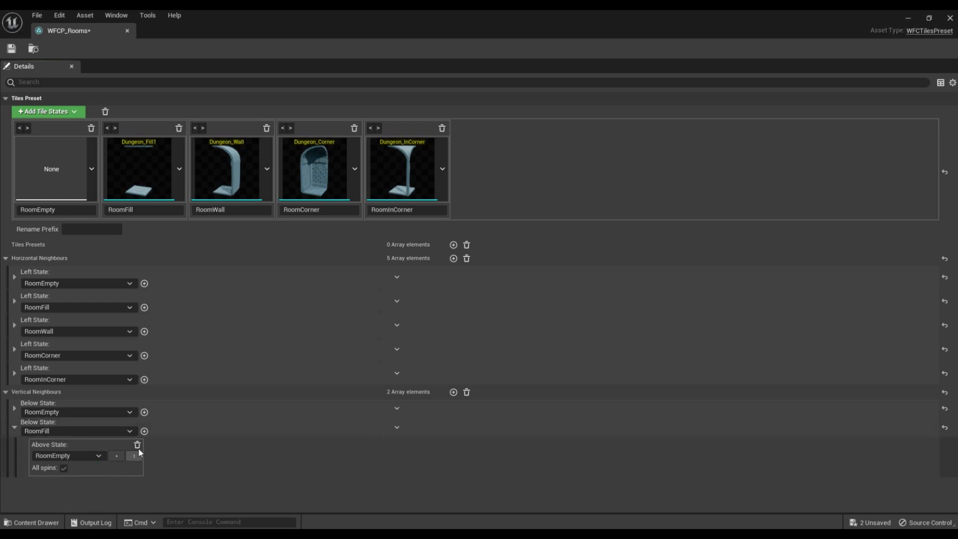
left_click(144, 431)
left_click(191, 456)
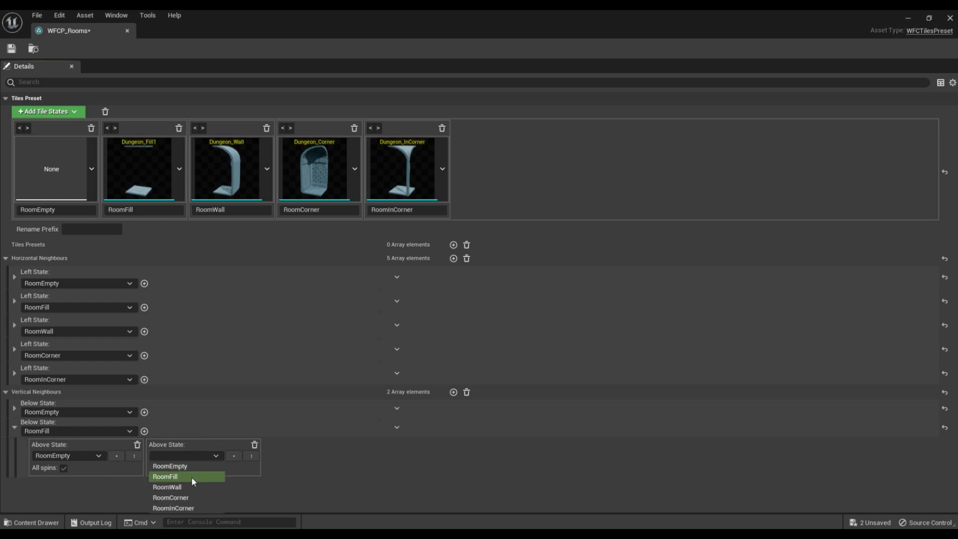
left_click(192, 477)
left_click(14, 428)
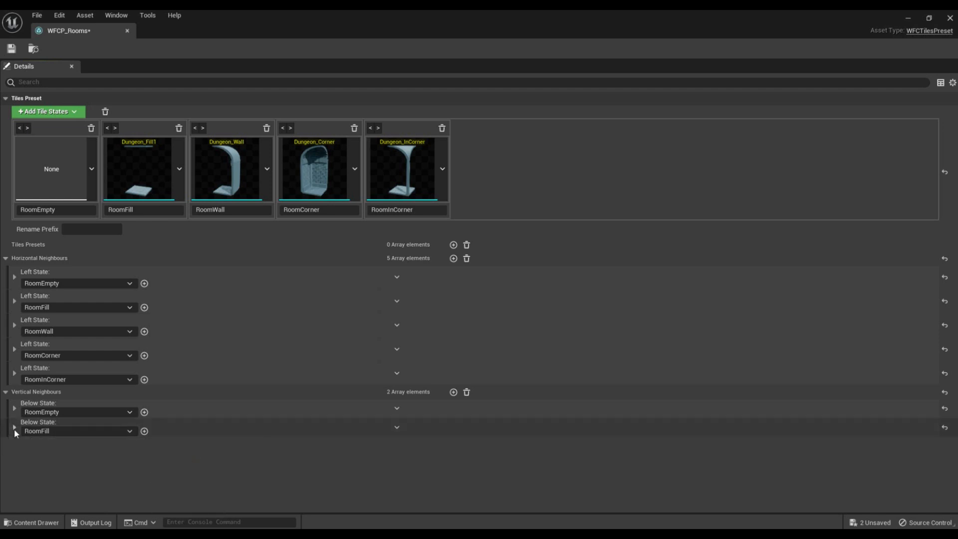
Step: Duplicate the RoomFill vertical entry, change the copy's below state to RoomWall and add RoomWall as an above state
left_click(395, 428)
left_click(416, 465)
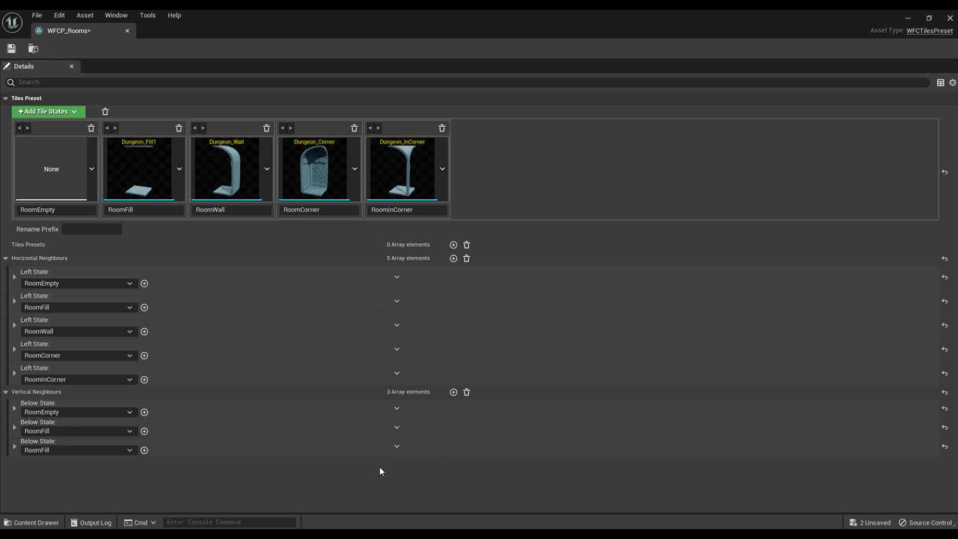
left_click(15, 446)
left_click(88, 450)
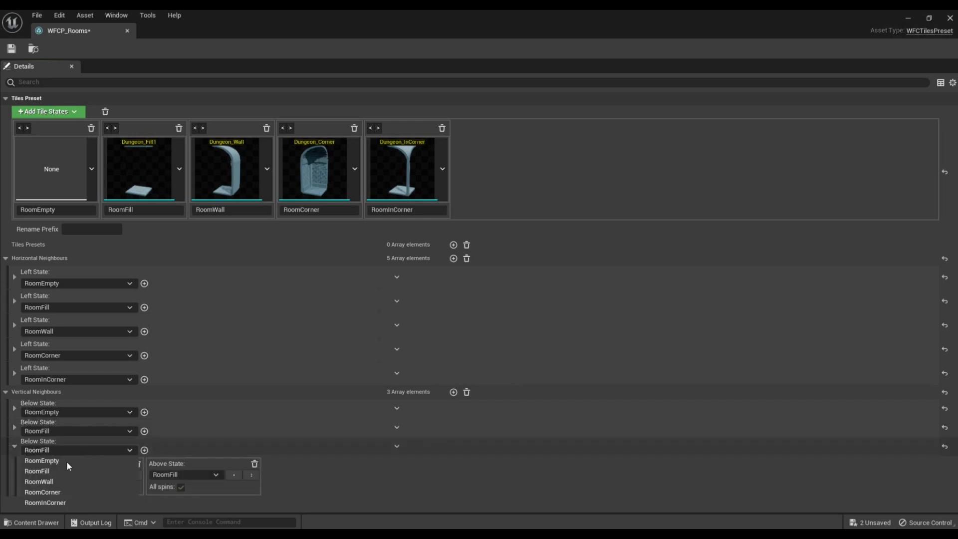
left_click(62, 480)
left_click(145, 450)
left_click(306, 471)
left_click(301, 442)
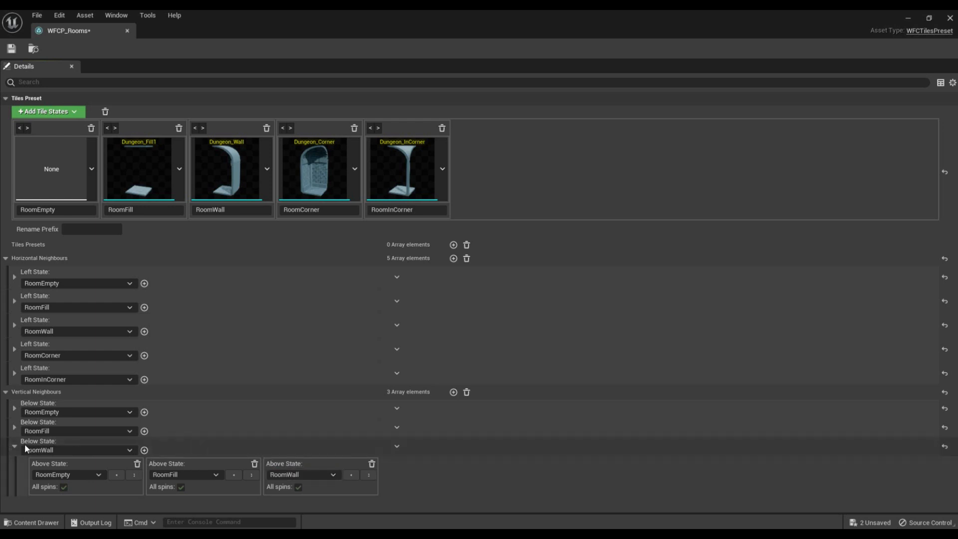
left_click(14, 447)
Step: Duplicate the RoomWall vertical entry, change the copy's below state to RoomCorner and add RoomCorner as an above state
left_click(399, 446)
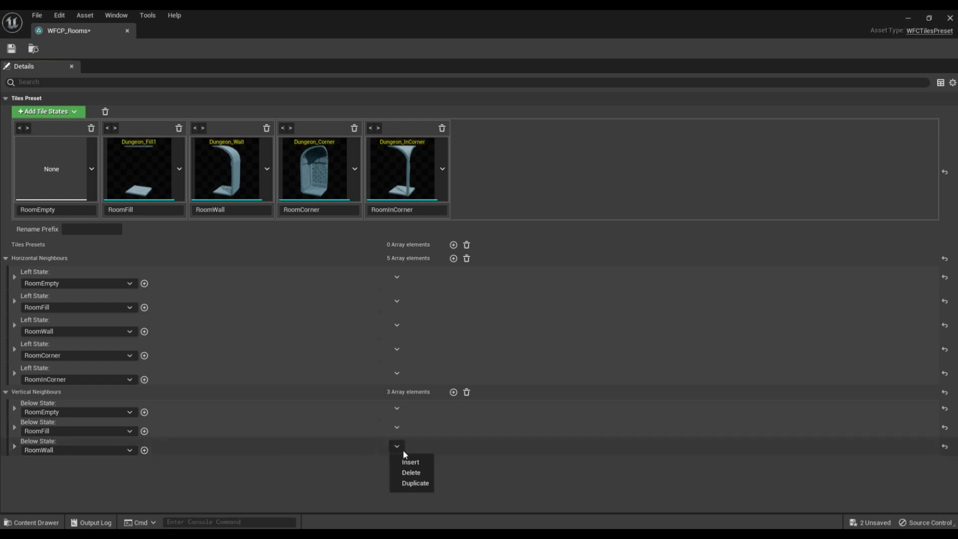
left_click(418, 481)
left_click(45, 469)
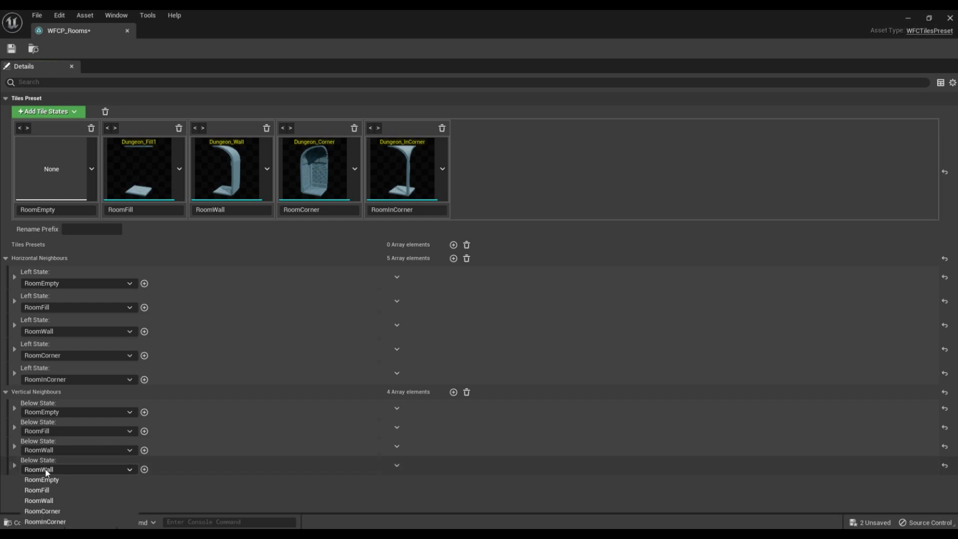
left_click(65, 510)
left_click(15, 465)
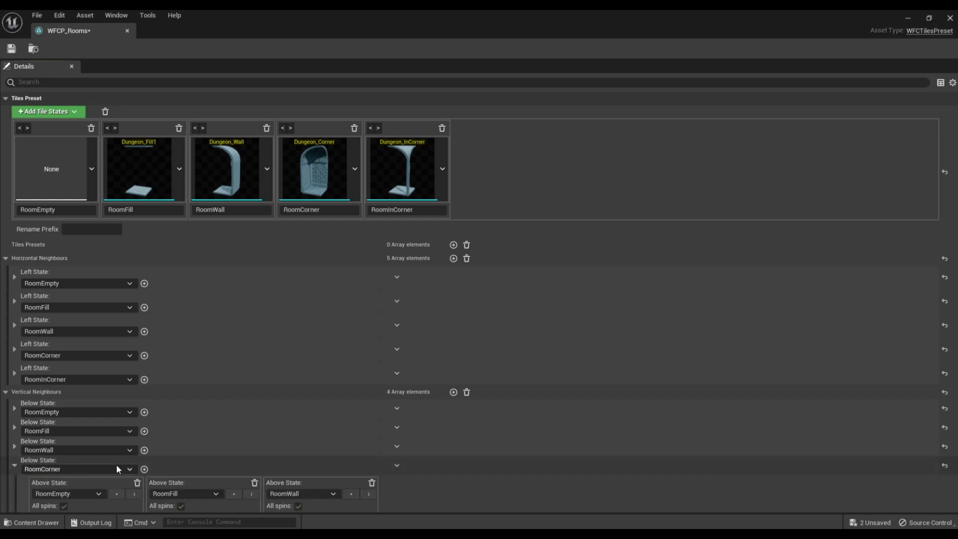
left_click(145, 469)
left_click(412, 492)
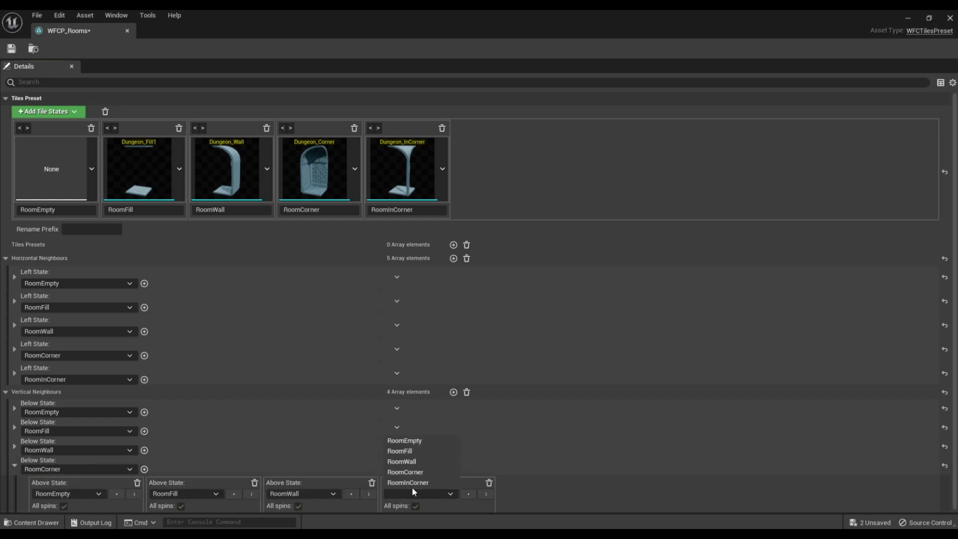
left_click(416, 474)
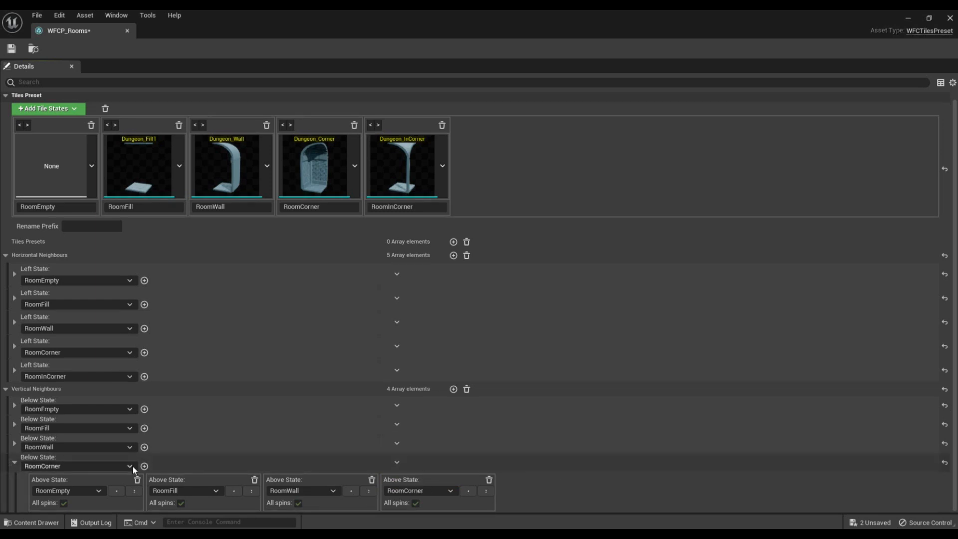
left_click(14, 462)
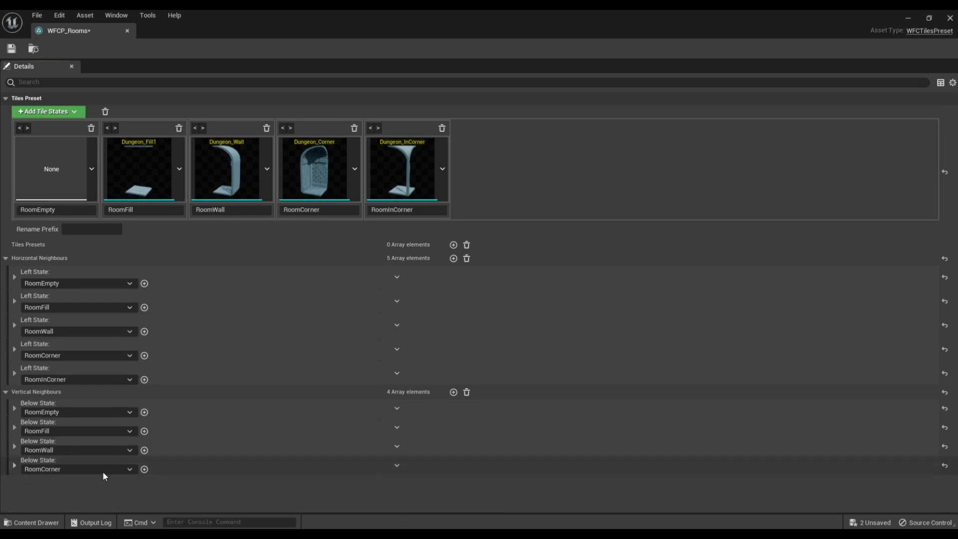
left_click(454, 392)
left_click(40, 487)
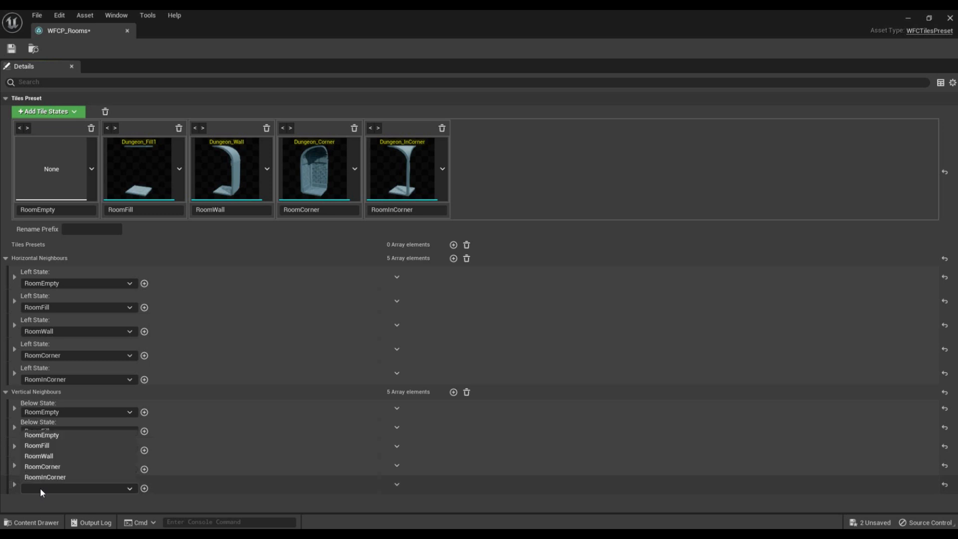
left_click(113, 477)
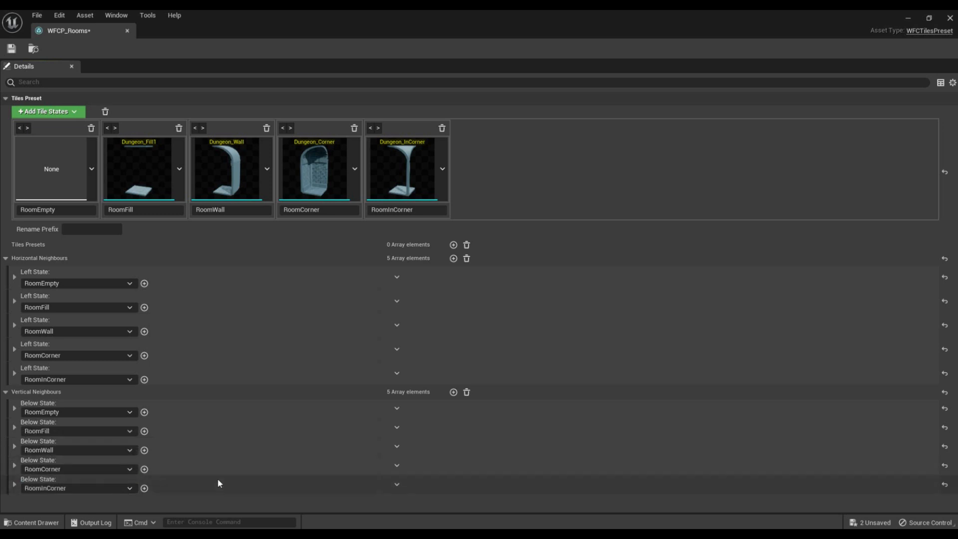
left_click(14, 484)
left_click(402, 485)
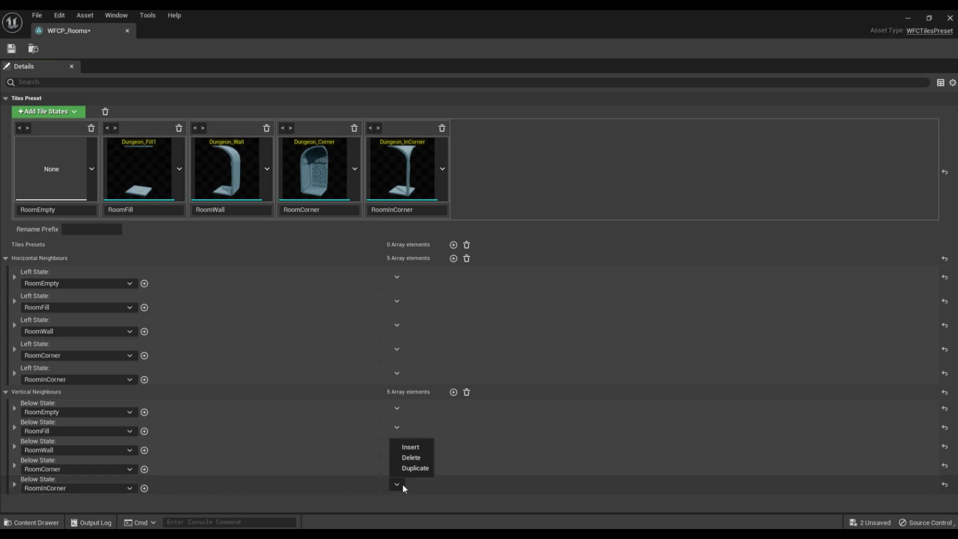
left_click(415, 458)
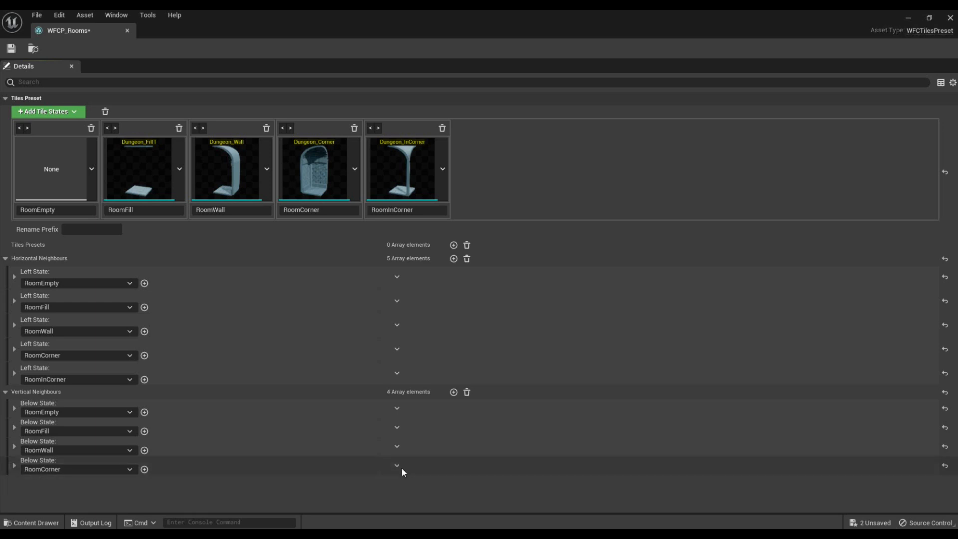
Step: Duplicate the RoomCorner vertical entry, change the copy's below state to RoomInCorner and add RoomInCorner as an above state
left_click(402, 469)
left_click(417, 501)
left_click(89, 489)
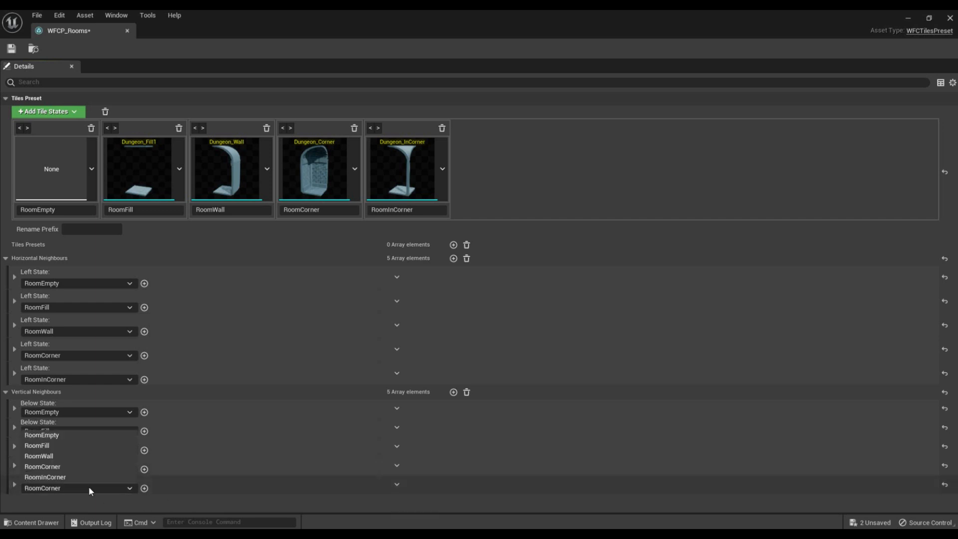
left_click(87, 478)
left_click(14, 484)
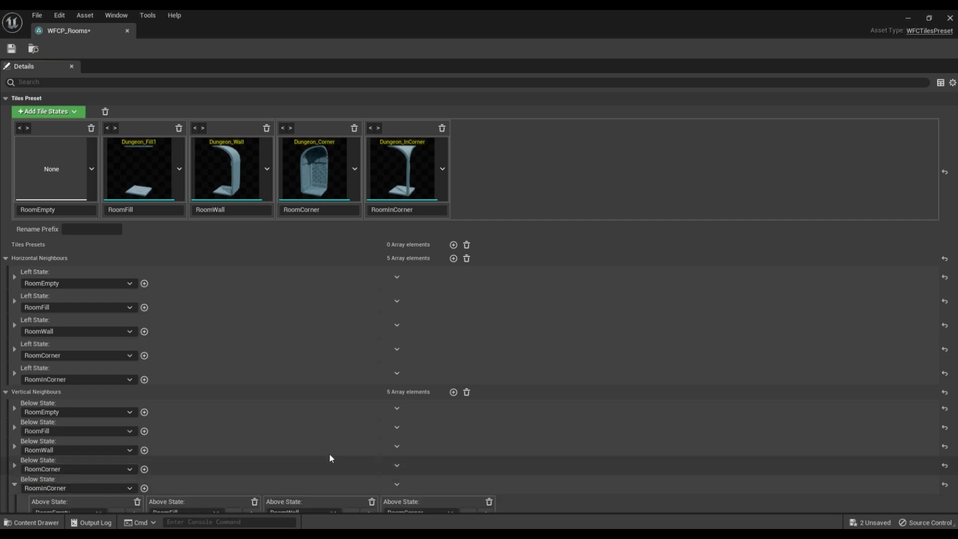
left_click(15, 484)
left_click(15, 484)
scroll(298, 450, "down", 1)
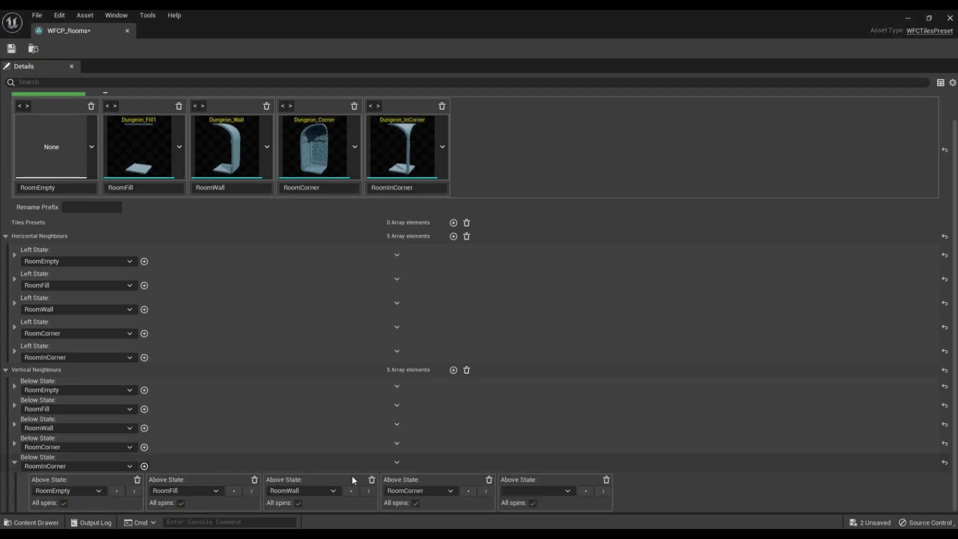
left_click(529, 490)
left_click(522, 479)
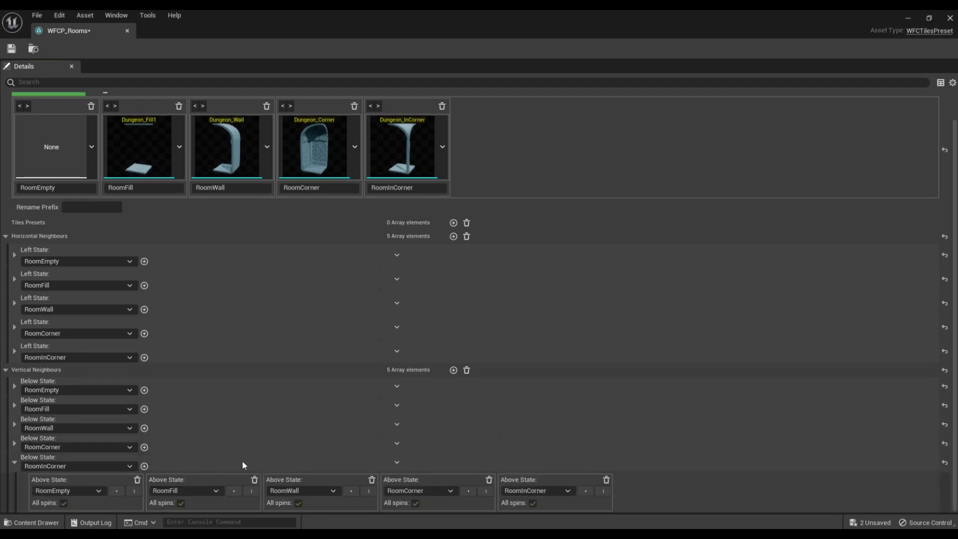
Step: Check the above states of the RoomCorner vertical entry, and save and close the WFCP_Rooms preset
left_click(15, 443)
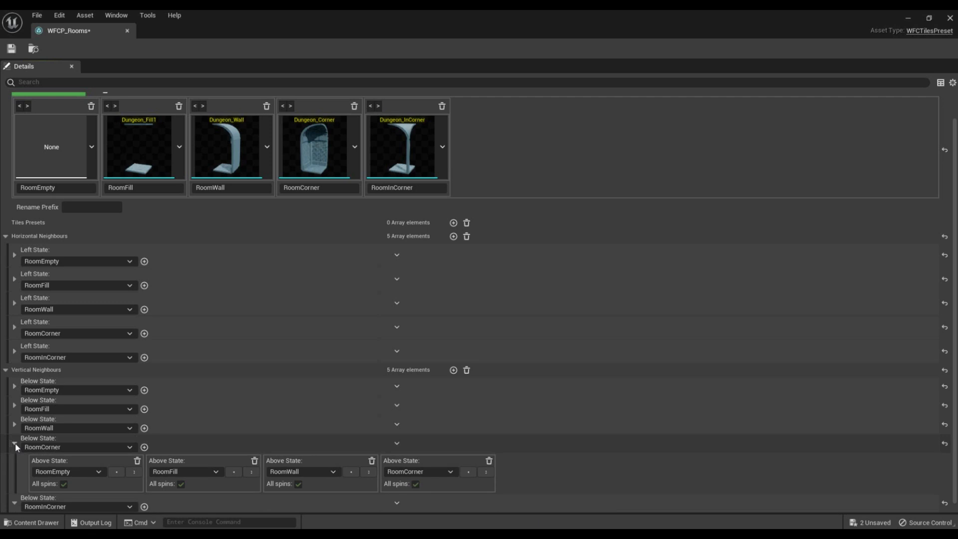
left_click(15, 442)
left_click(11, 49)
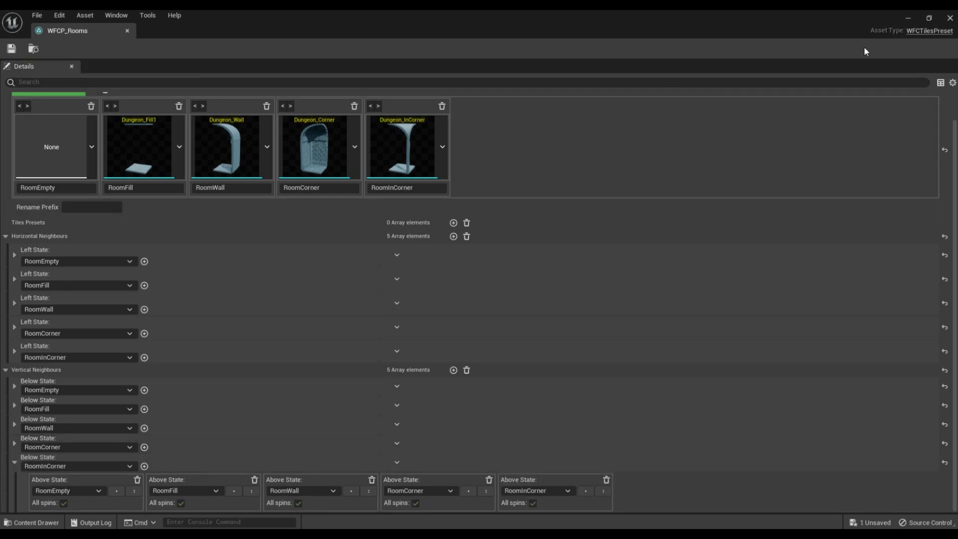
left_click(950, 18)
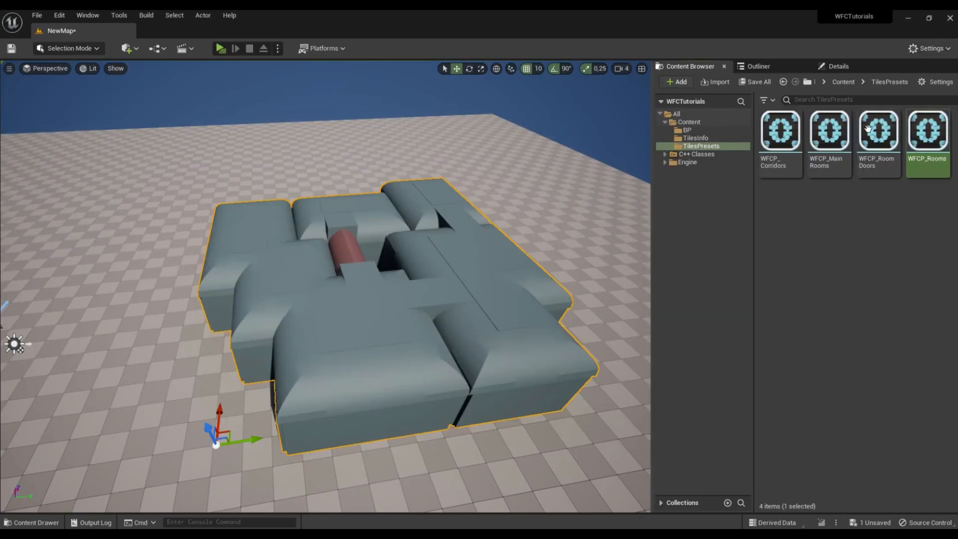
Step: Set the height value of the WFCRectangleWave component's Rect Wave Size to 2 on BP_WFCActor
left_click(842, 66)
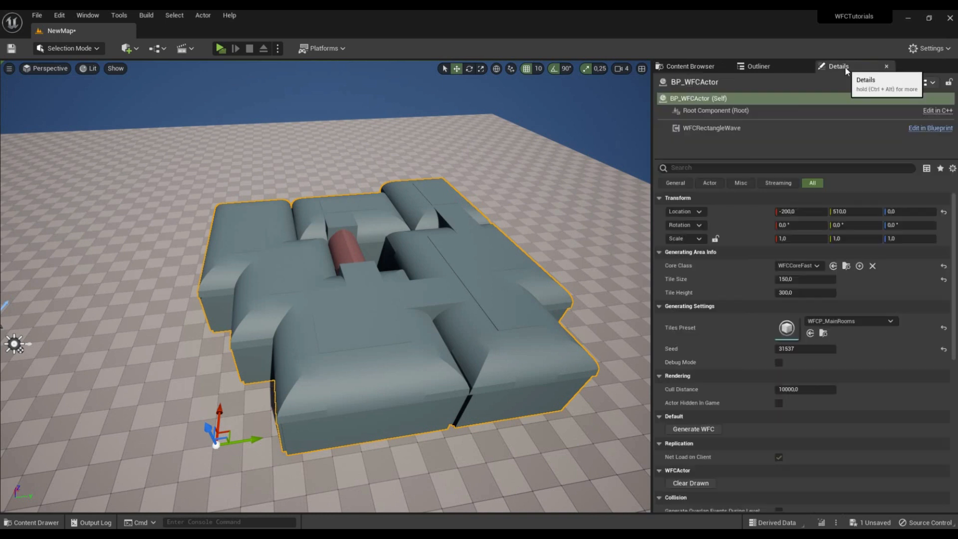
left_click(749, 128)
left_click(895, 212)
type("2")
key("Return")
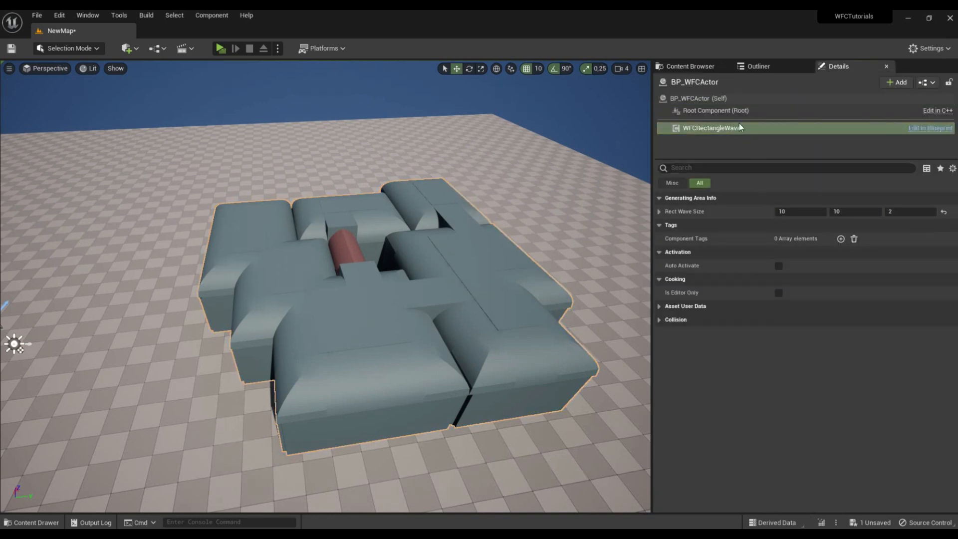
Step: Run Generate WFC on BP_WFCActor repeatedly and examine the two-floor room layouts from above
left_click(718, 98)
left_click(705, 429)
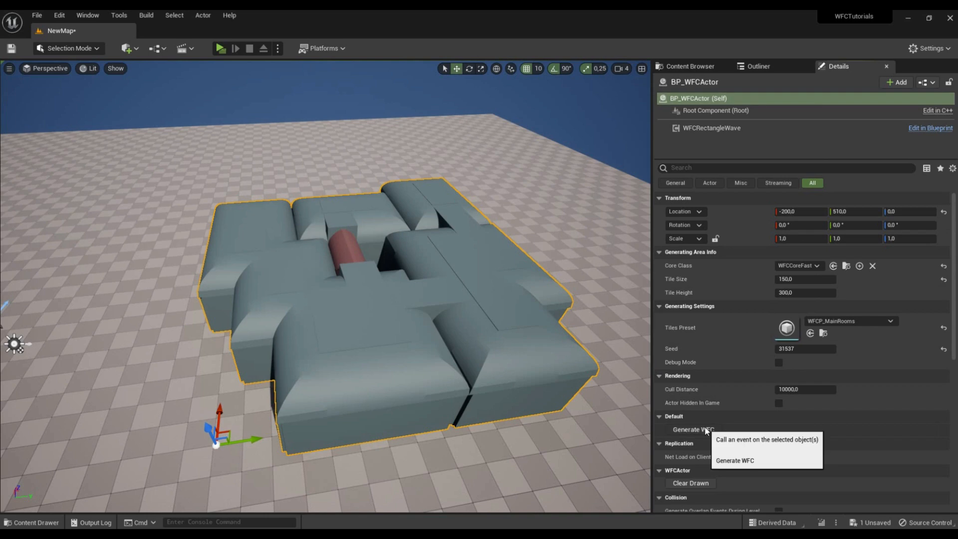
right_click_drag(599, 345, 424, 413)
left_click(703, 429)
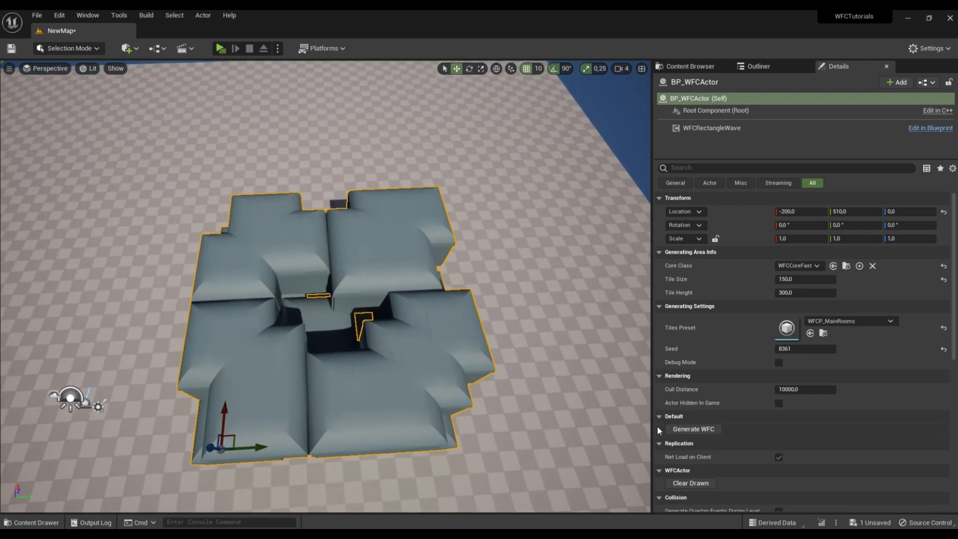
left_click(699, 430)
left_click(700, 431)
left_click(700, 431)
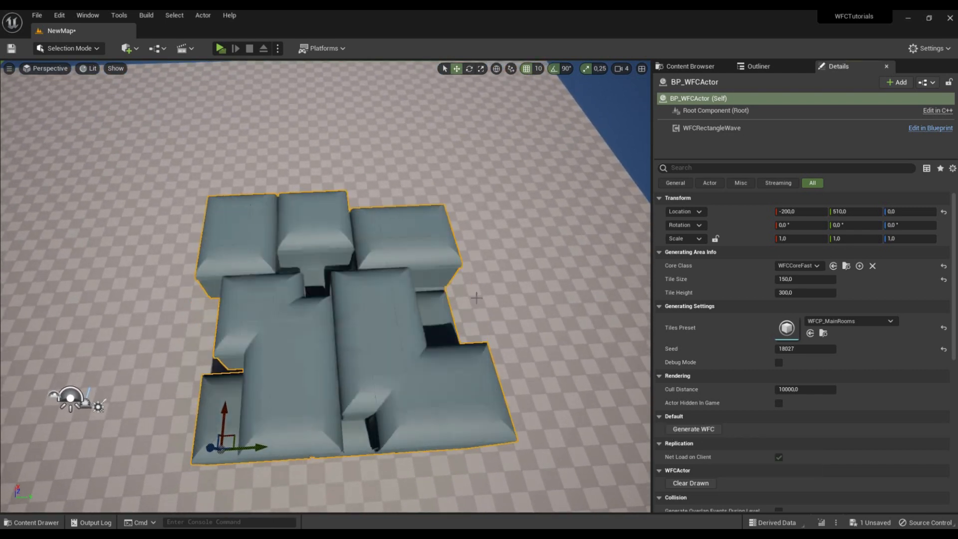
right_click_drag(504, 288, 498, 288)
key("g")
key("g")
key("g")
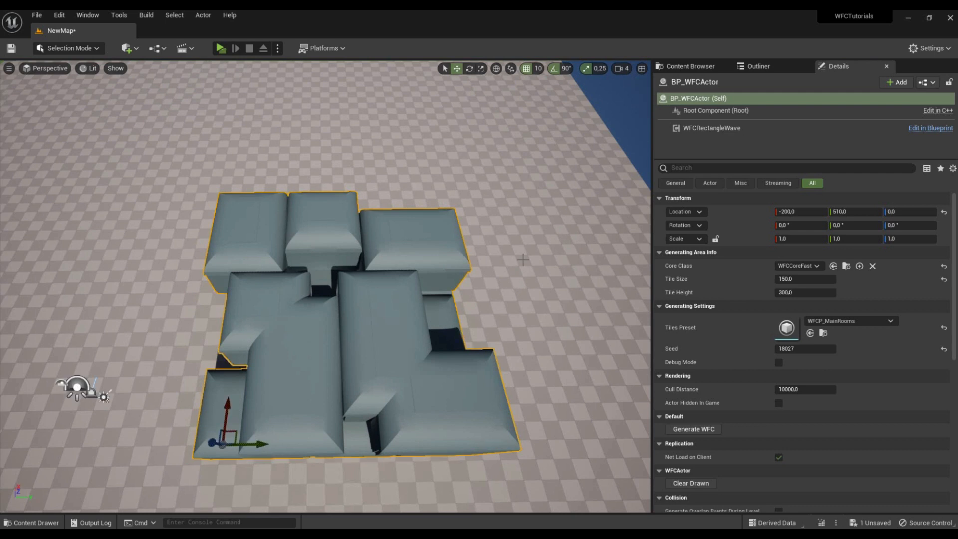
left_click(699, 431)
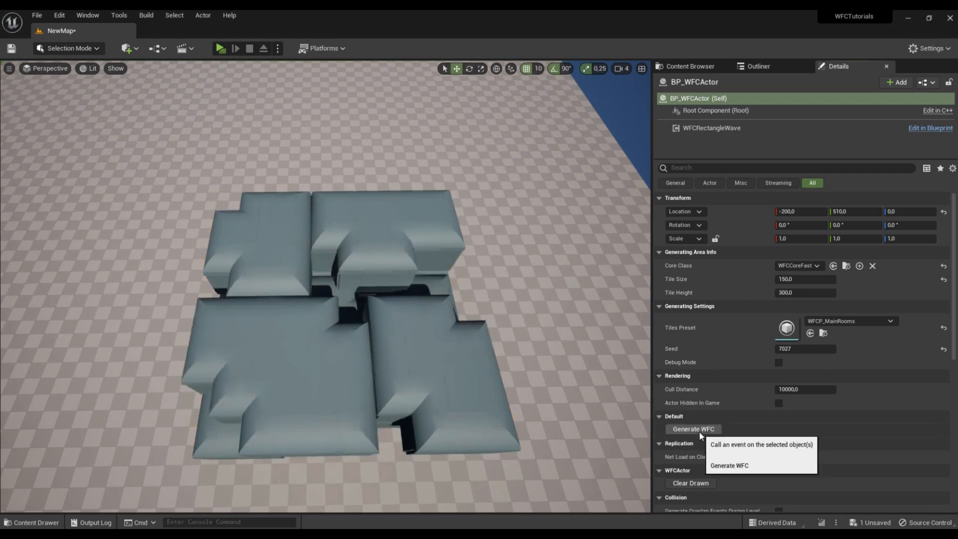
left_click(699, 431)
left_click(698, 431)
left_click(699, 431)
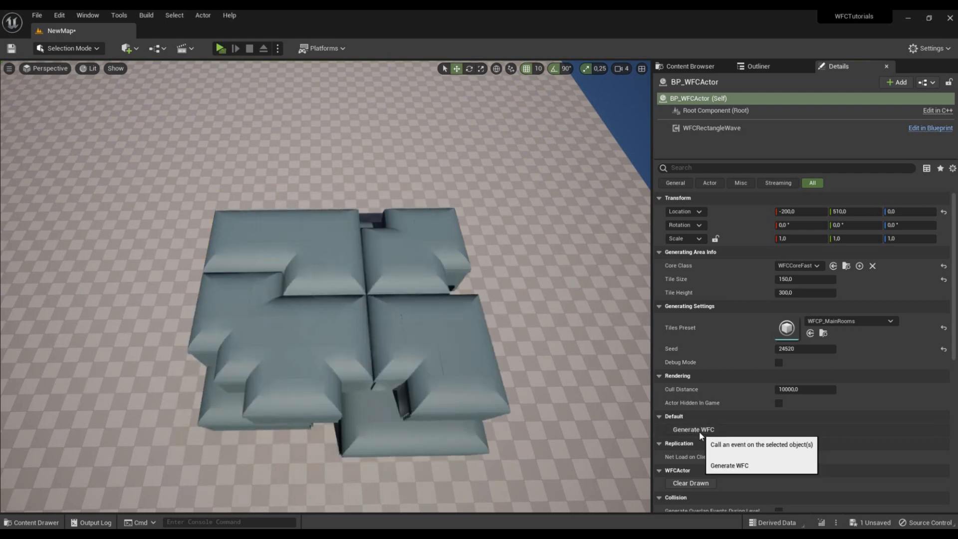
left_click(698, 431)
left_click(699, 431)
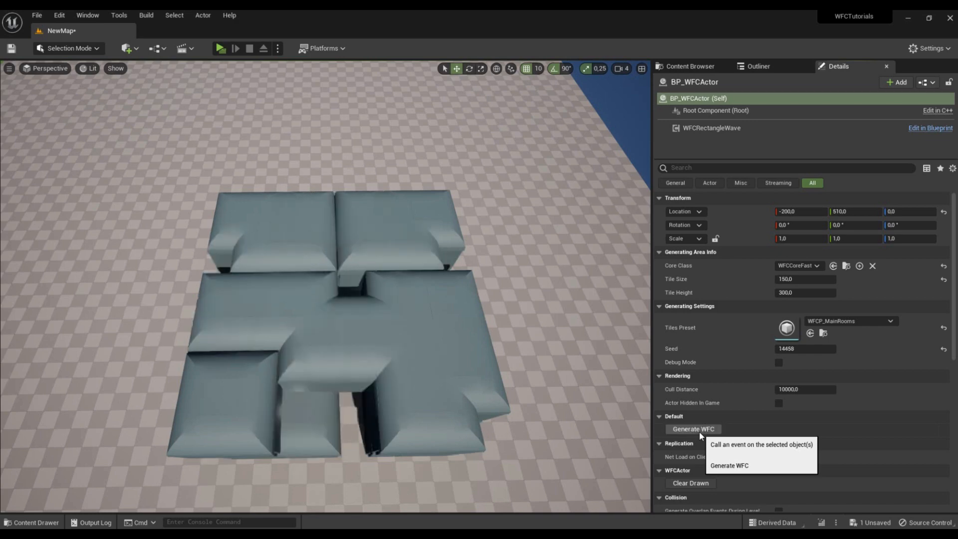
left_click(699, 431)
left_click(698, 431)
left_click(699, 431)
right_click_drag(528, 296, 439, 290)
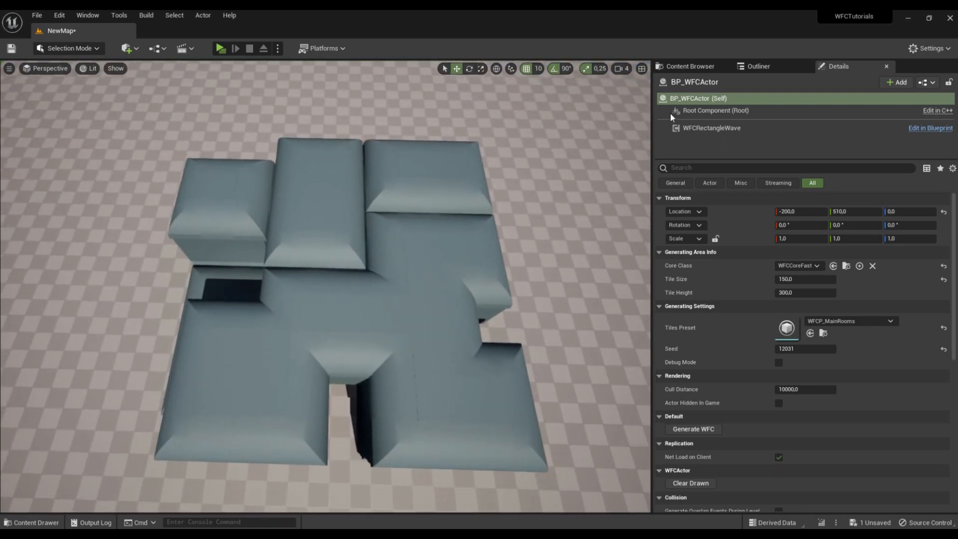
Step: Open the WFCP_RoomDoors preset and add a vertical neighbours entry with RoomDoor as the below state
left_click(687, 69)
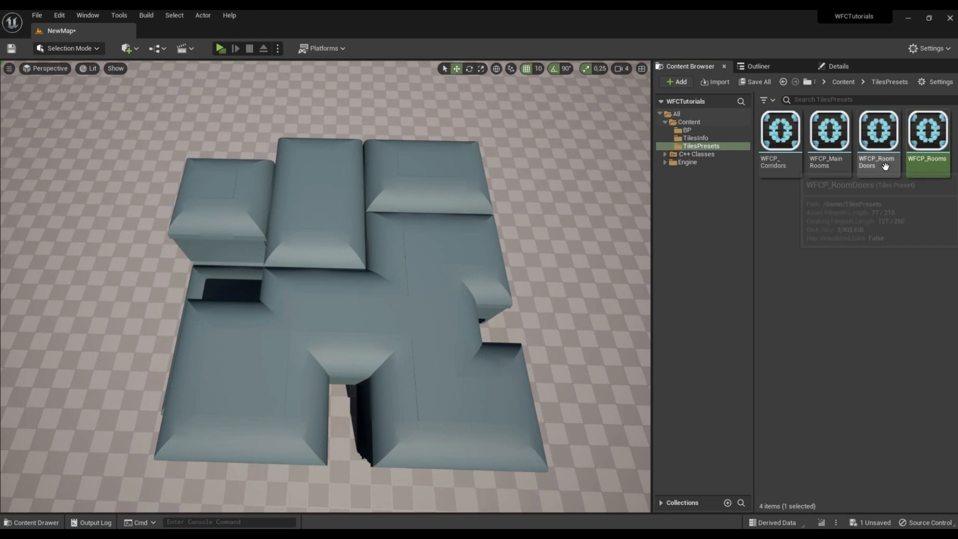
double_click(879, 138)
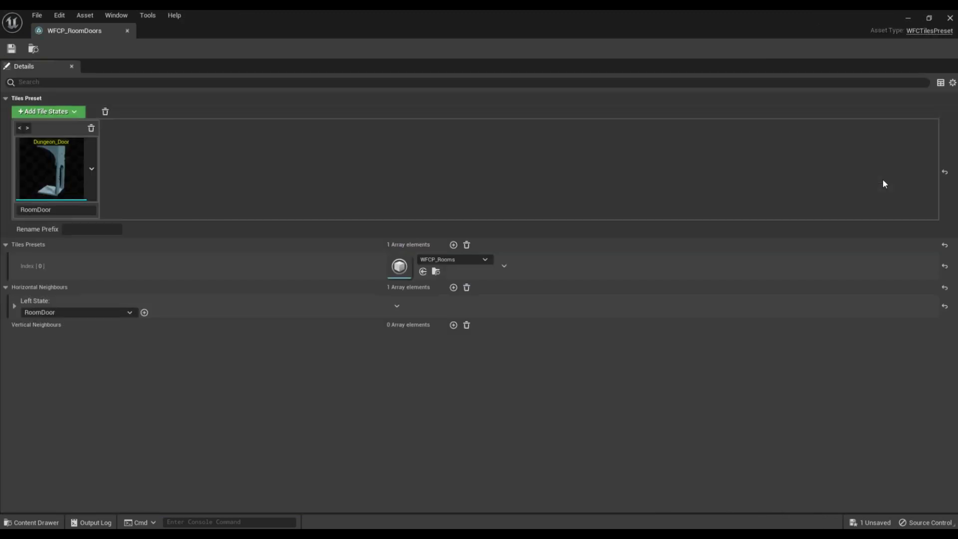
left_click(453, 324)
left_click(58, 344)
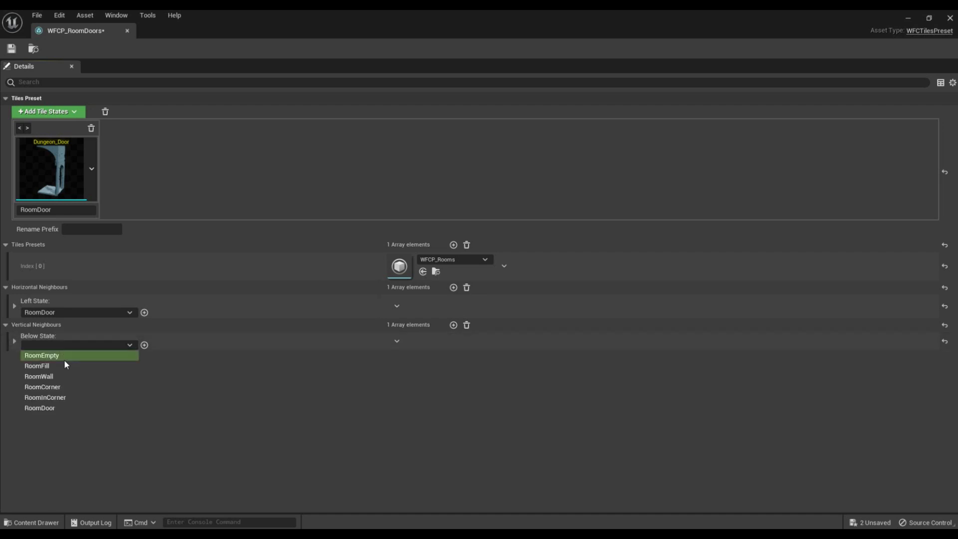
left_click(62, 407)
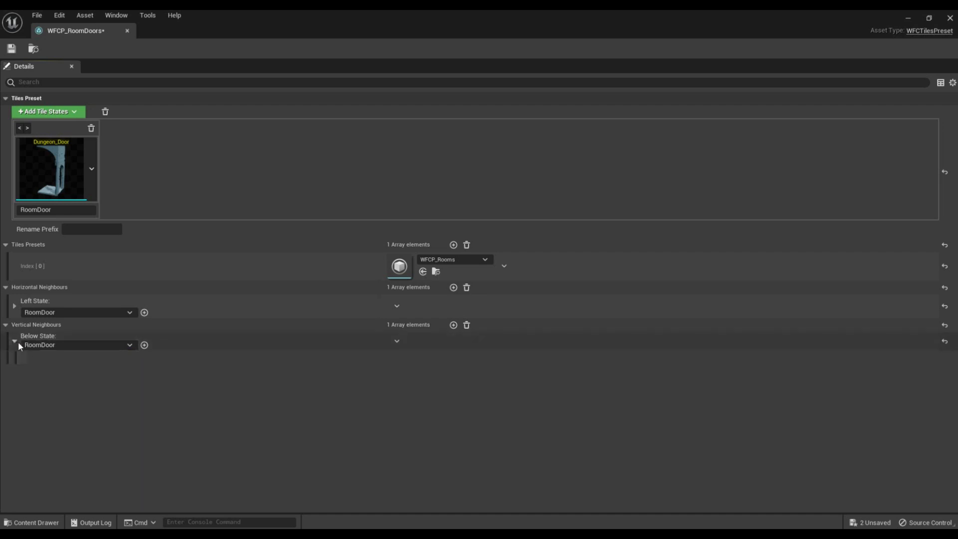
Step: Add RoomEmpty, RoomFill and RoomWall as above states of the RoomDoor vertical entry
left_click(144, 345)
left_click(77, 368)
left_click(79, 379)
left_click(144, 345)
left_click(181, 369)
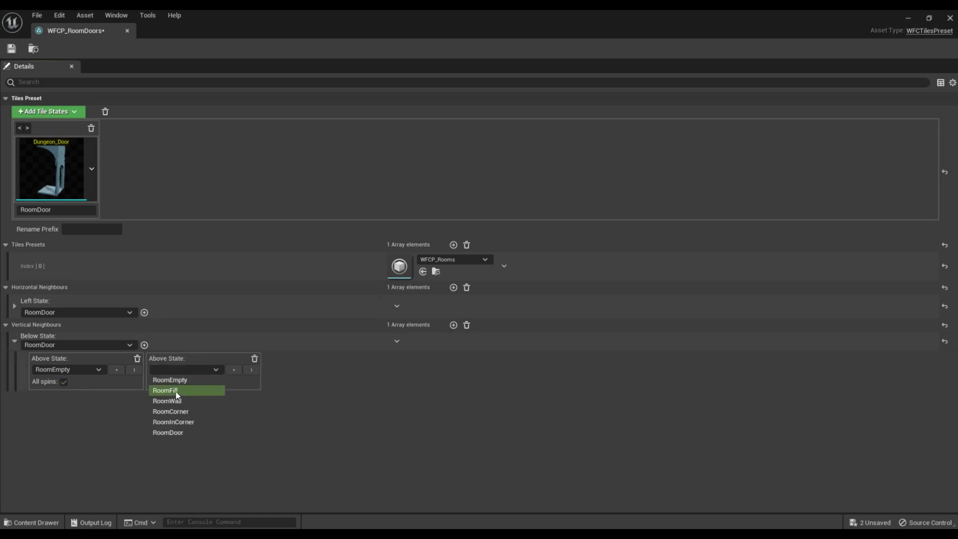
left_click(181, 392)
left_click(144, 345)
left_click(281, 370)
left_click(285, 401)
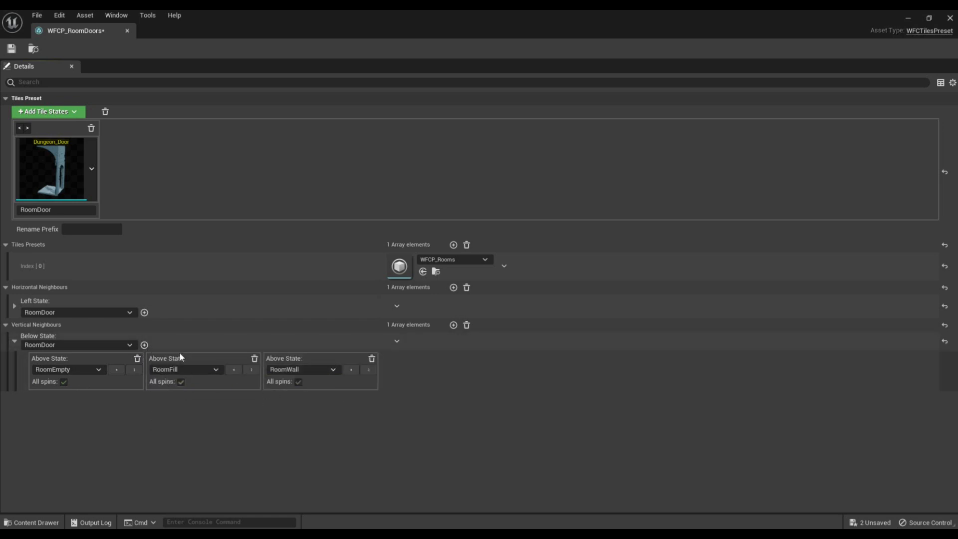
Step: Add RoomCorner, RoomInCorner and RoomDoor as further above states of the RoomDoor entry, and save and close the WFCP_RoomDoors preset
left_click(144, 345)
left_click(399, 369)
left_click(419, 410)
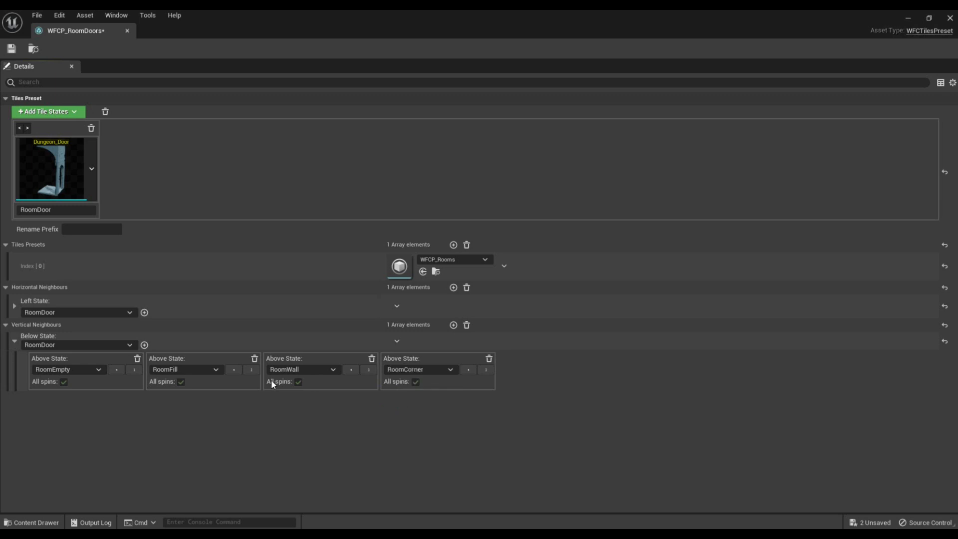
left_click(144, 345)
left_click(548, 370)
left_click(546, 420)
left_click(144, 345)
left_click(648, 369)
left_click(657, 431)
left_click(11, 49)
left_click(949, 19)
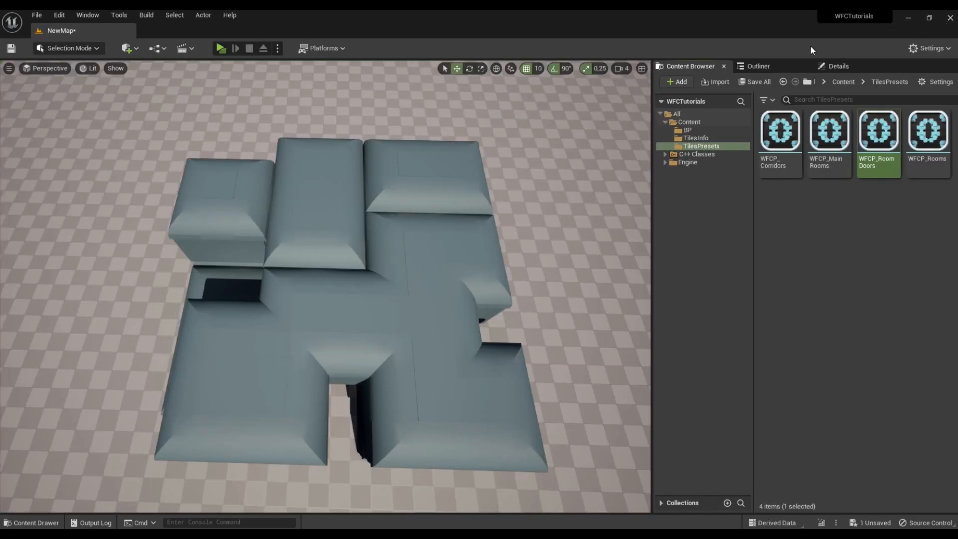
Step: Regenerate the dungeon with Generate WFC several times and examine the floors from outside and inside the rooms
left_click(863, 66)
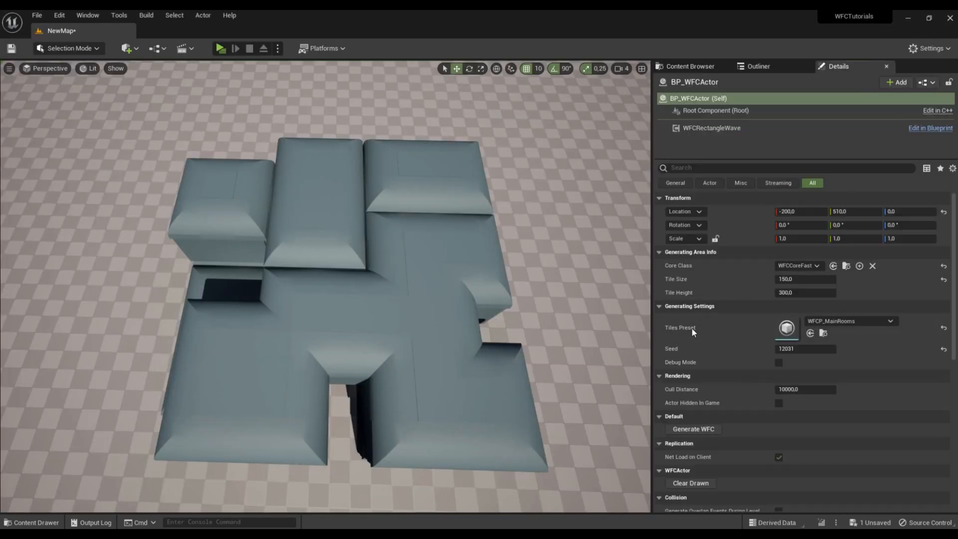
left_click(693, 429)
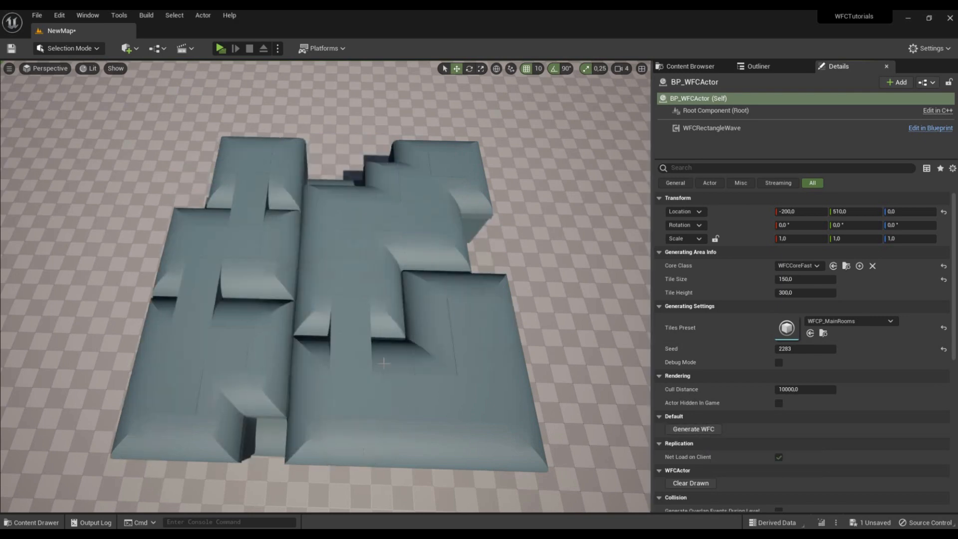
right_click_drag(325, 287, 345, 260)
left_click(693, 430)
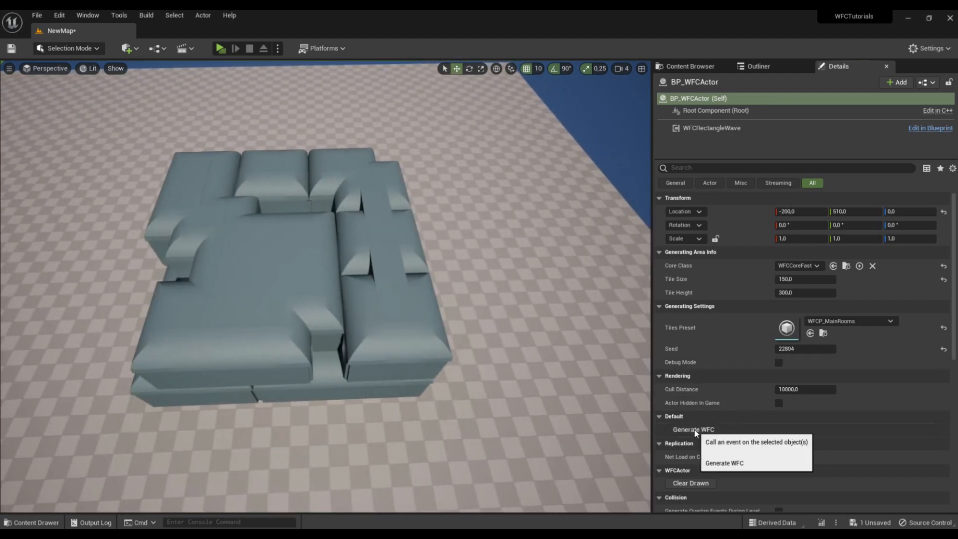
left_click(693, 429)
right_click_drag(344, 270, 339, 225)
right_click_drag(326, 286, 329, 313)
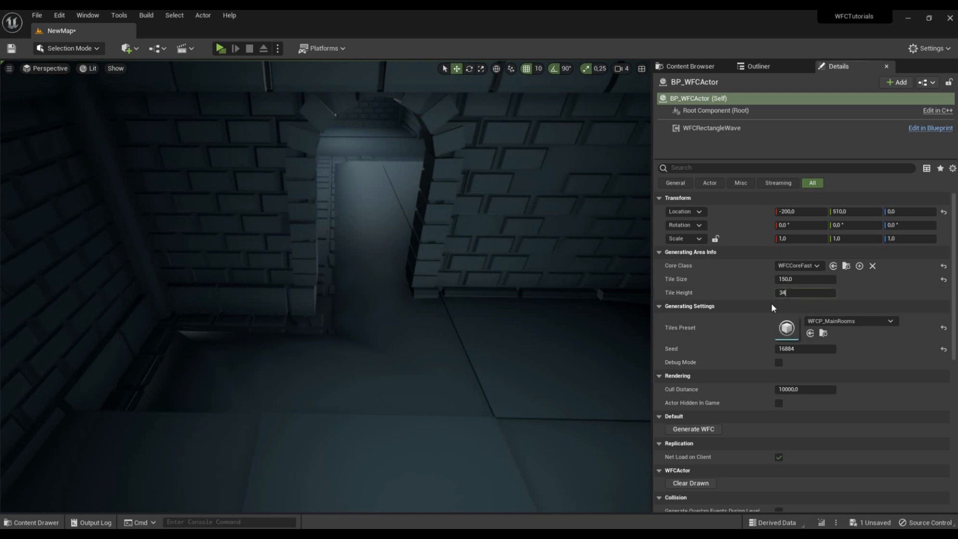
Step: Set BP_WFCActor's Tile Height to 340, regenerate the dungeon and inspect the rooms from inside
key("Return")
left_click(693, 429)
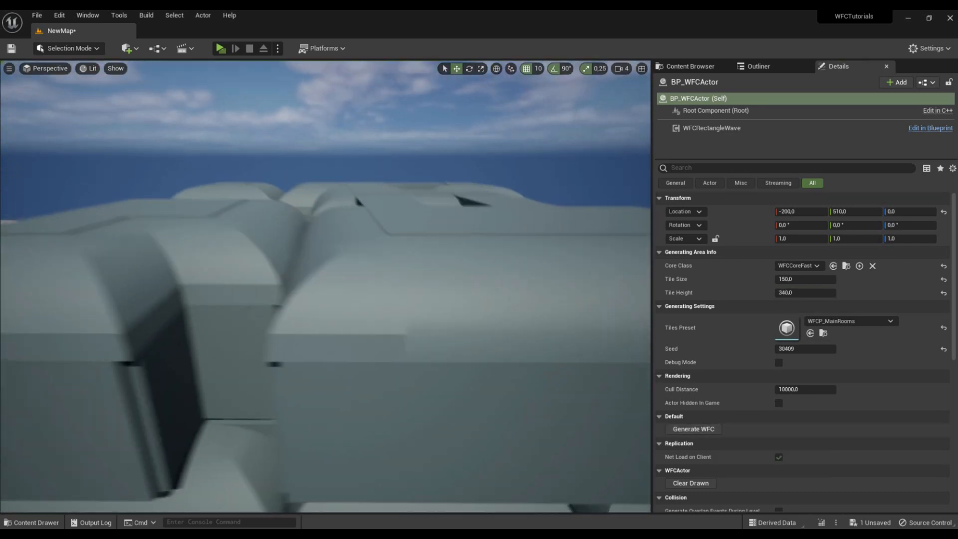
right_click_drag(325, 286, 321, 224)
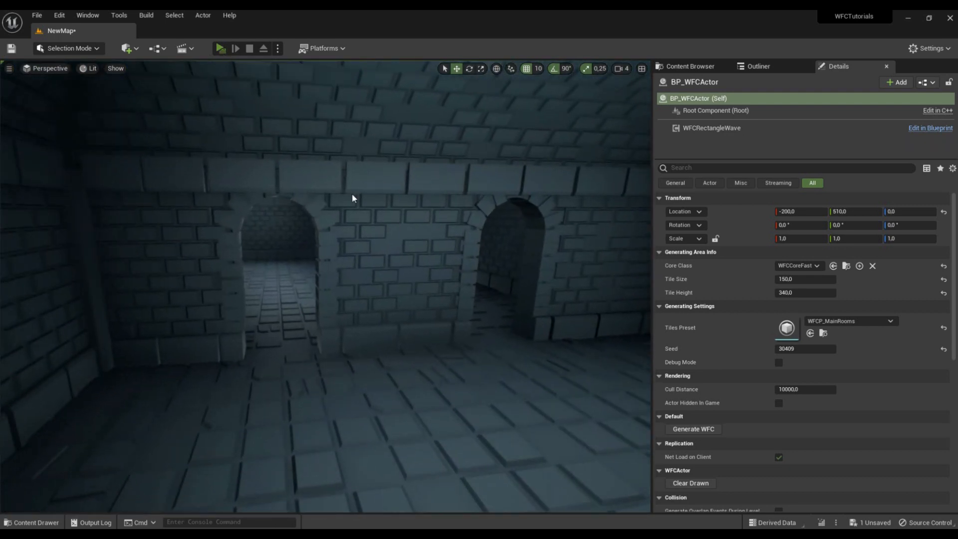
Step: Play-test the level by walking through the generated rooms, and view the whole dungeon from above after stopping
key("alt+p")
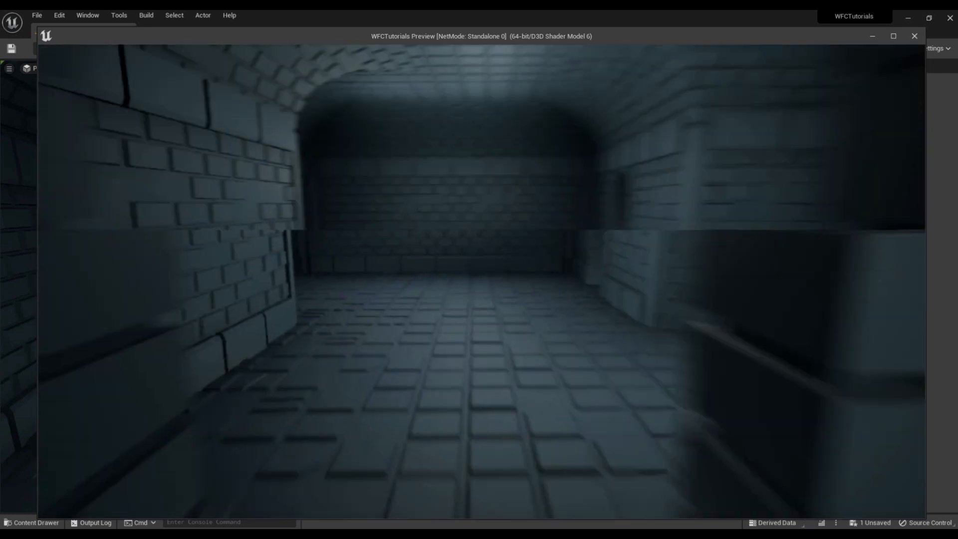
key("w")
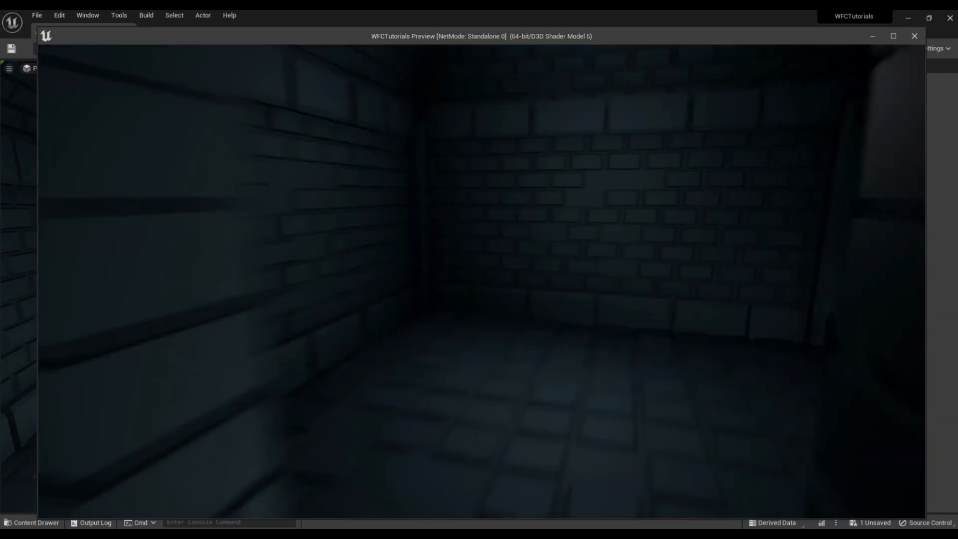
key("w")
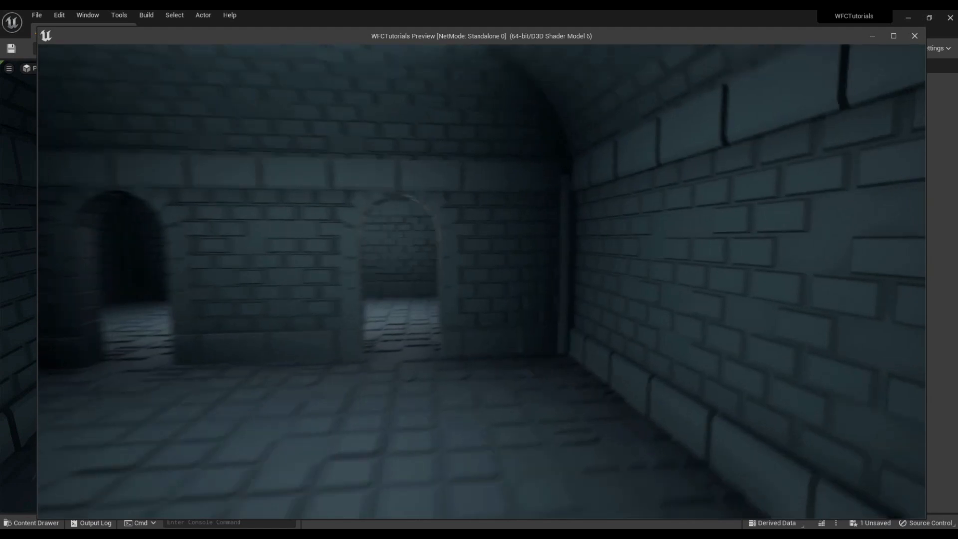
key("Escape")
left_click(322, 141)
key("s")
right_click_drag(323, 141, 307, 203)
key("s")
key("w")
key("w")
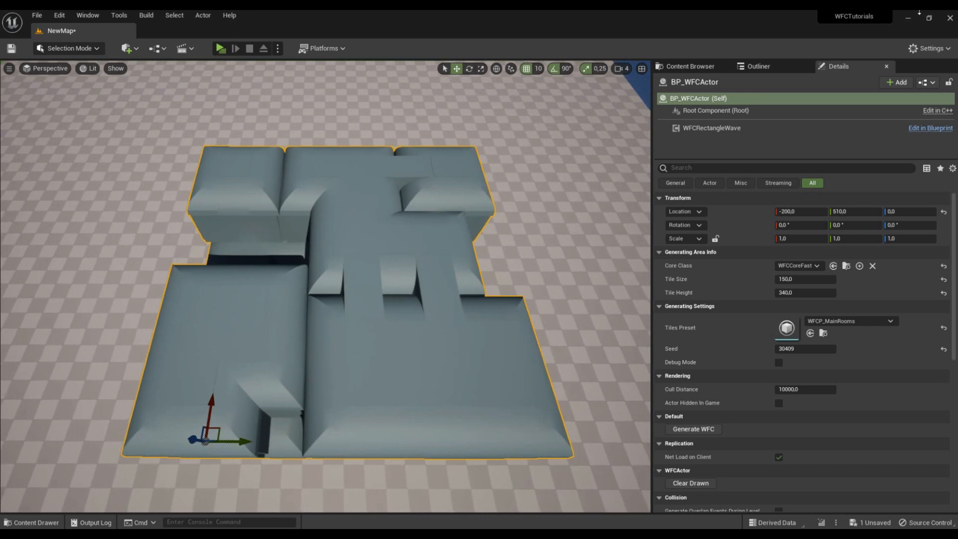
Step: Open the WFCP_Corridors preset and add a vertical neighbour entry with RoomCorridor as its below state
left_click(792, 64)
left_click(723, 68)
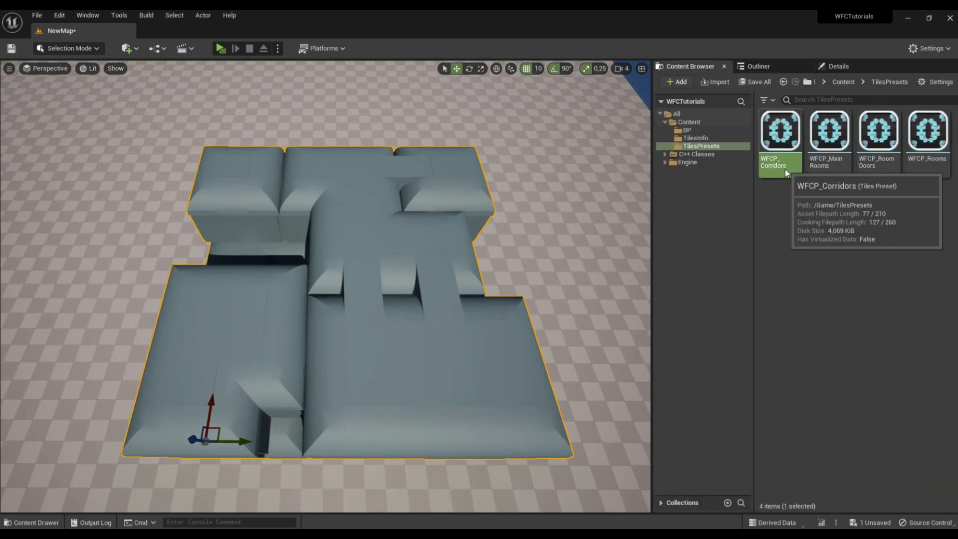
double_click(786, 172)
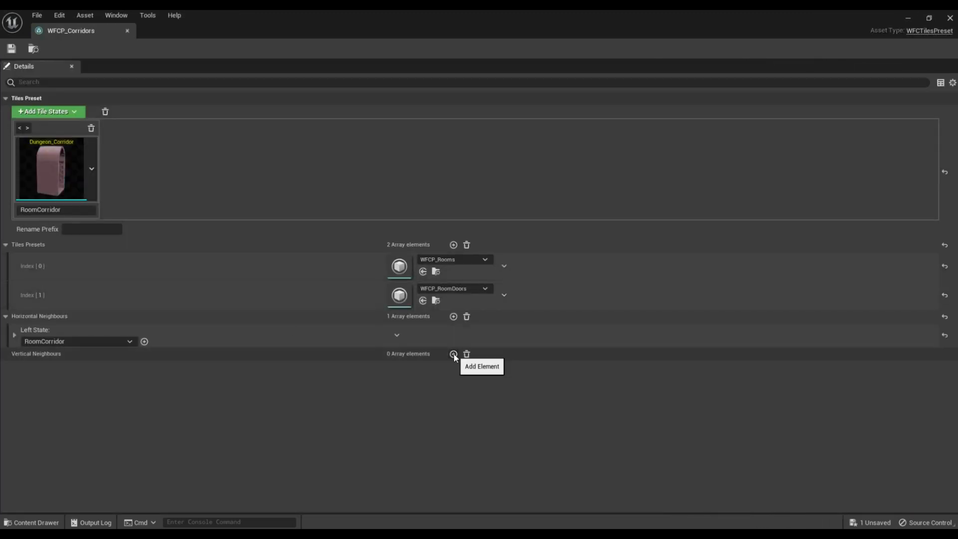
left_click(97, 372)
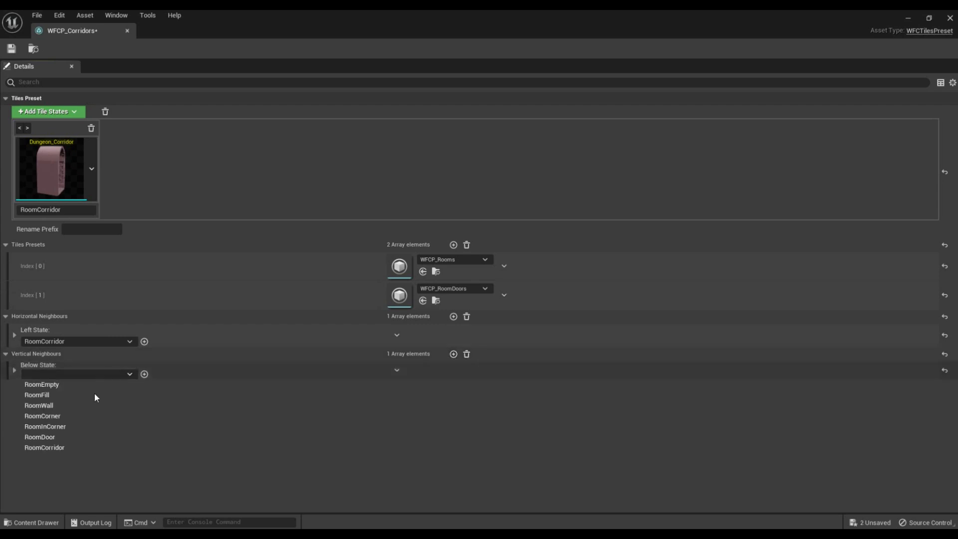
left_click(70, 448)
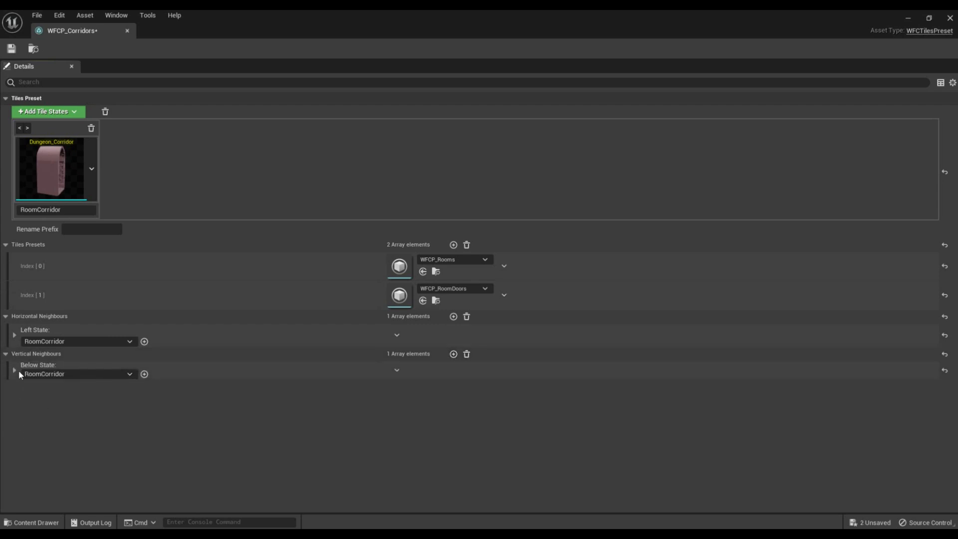
Step: Add RoomEmpty, RoomFill and RoomWall as above states of the RoomCorridor vertical entry
left_click(144, 374)
left_click(70, 399)
left_click(92, 406)
left_click(144, 373)
left_click(166, 399)
left_click(176, 420)
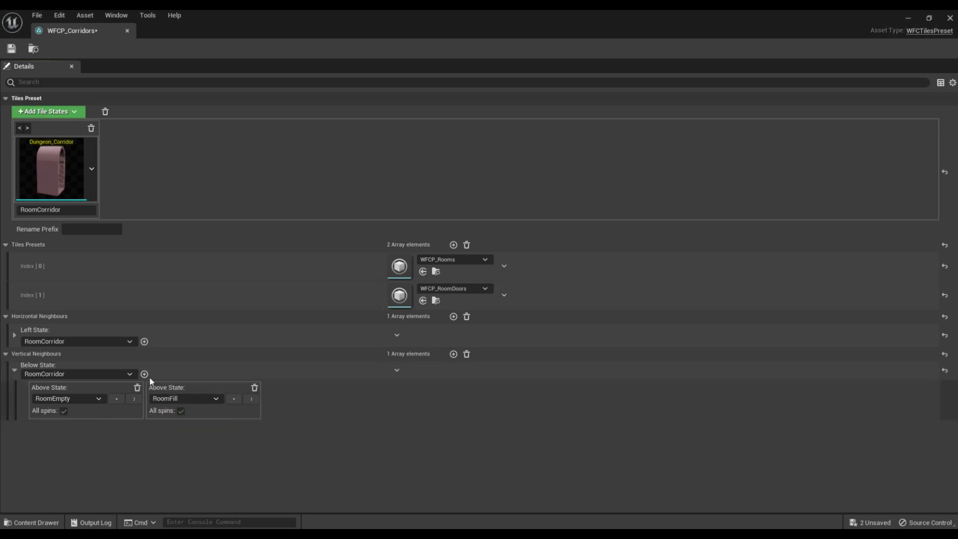
left_click(144, 373)
left_click(296, 399)
left_click(310, 429)
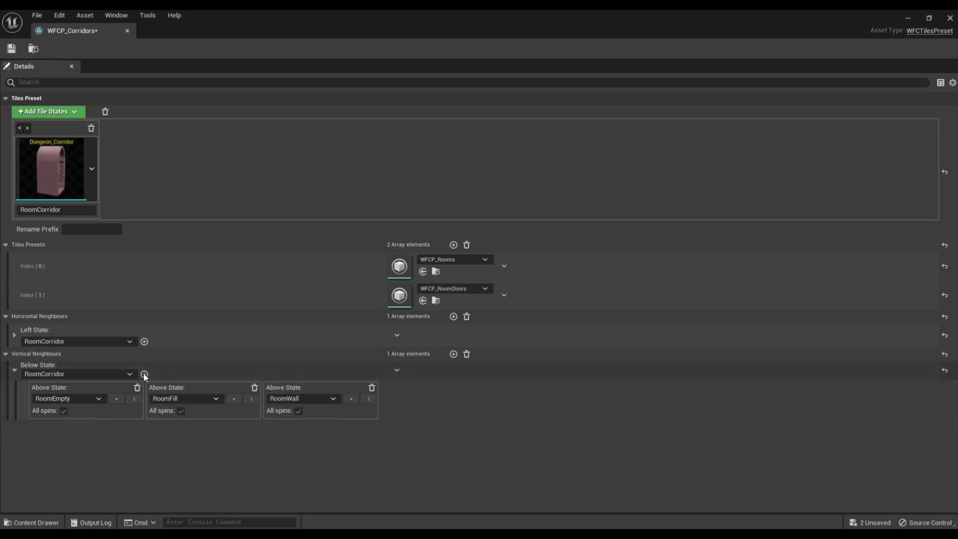
Step: Add RoomCorner, RoomInCorner, RoomDoor and RoomCorridor as further above states of RoomCorridor, and save and close the WFCP_Corridors preset
left_click(144, 374)
left_click(427, 394)
left_click(444, 440)
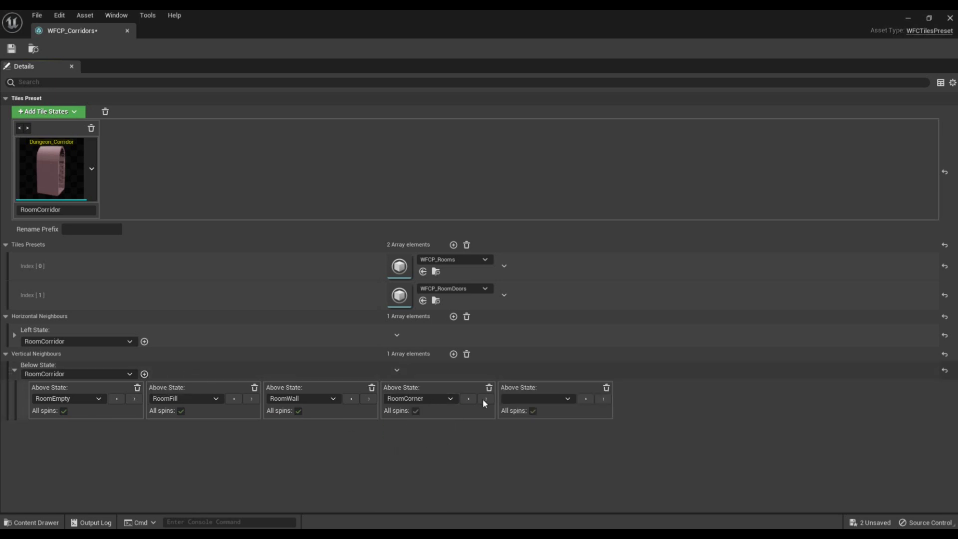
left_click(528, 397)
left_click(544, 449)
left_click(672, 462)
left_click(144, 374)
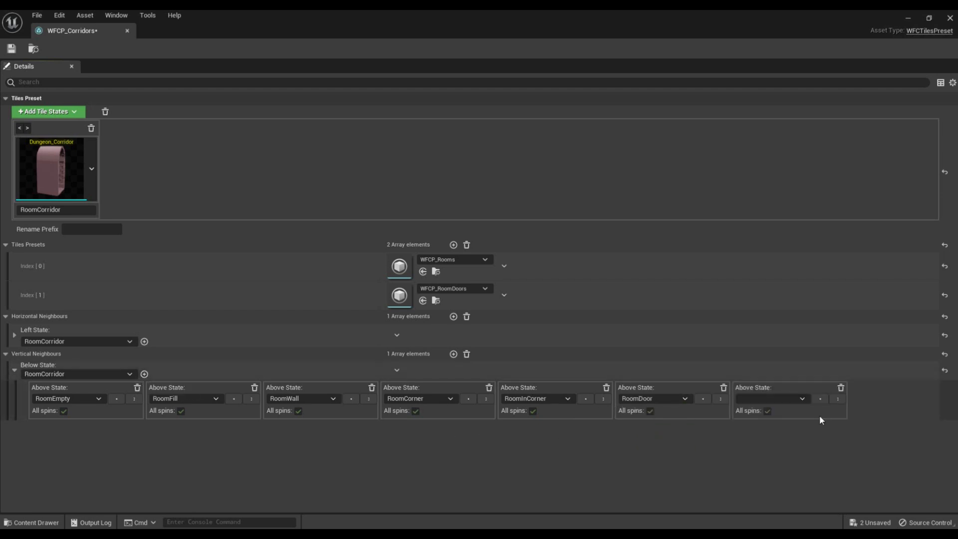
left_click(777, 468)
left_click(14, 369)
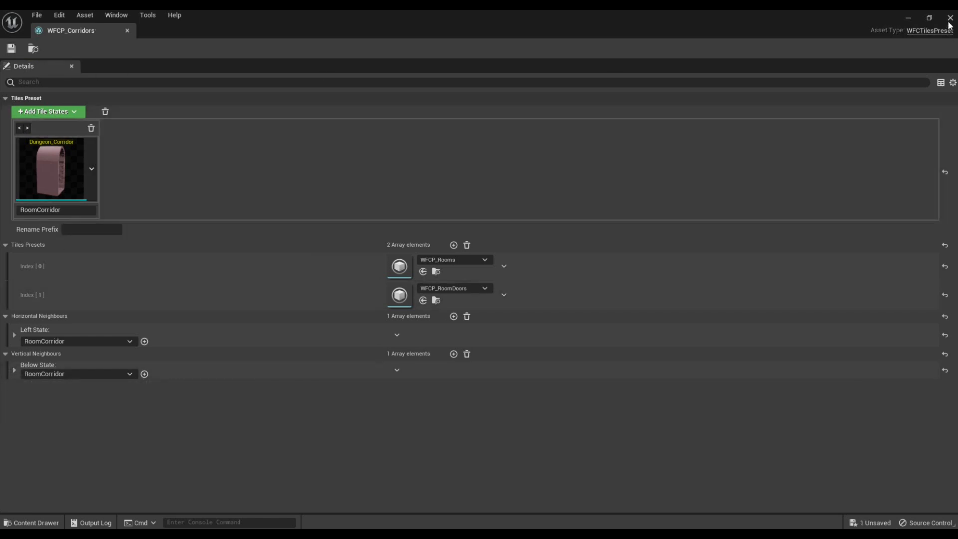
left_click(949, 20)
Step: Regenerate the dungeon with Generate WFC several times and examine the corridors between the rooms
left_click(838, 66)
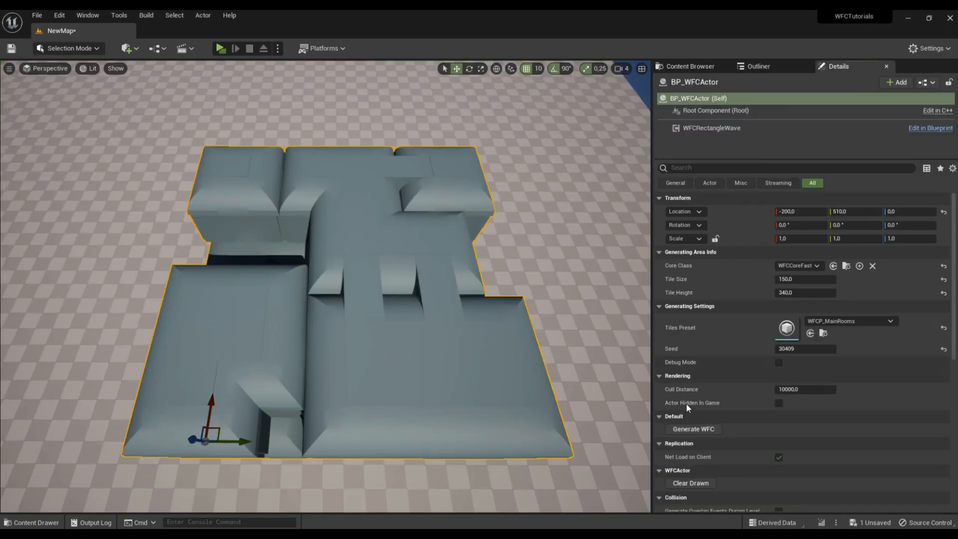
left_click(703, 430)
left_click(697, 432)
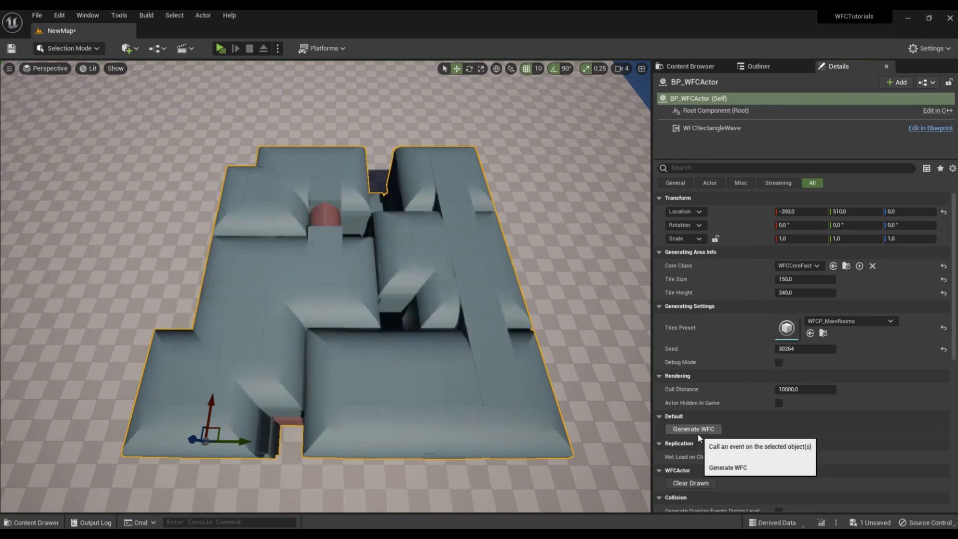
left_click(697, 432)
left_click(697, 432)
right_click_drag(543, 309, 121, 351)
Step: Set the vertical Rect Wave Size of WFCRectangleWave to 3, regenerate the dungeon and inspect its floors from the side
left_click(728, 130)
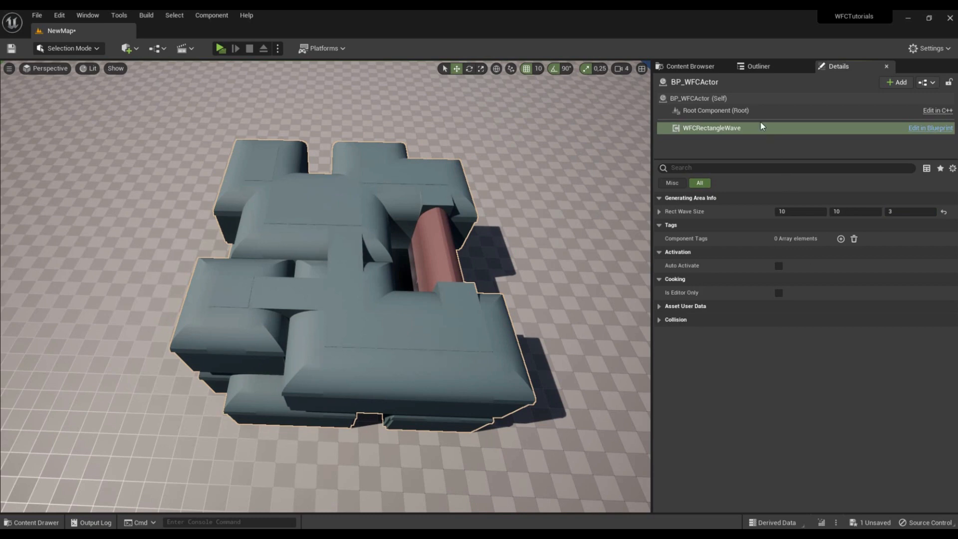
left_click(752, 101)
left_click(706, 428)
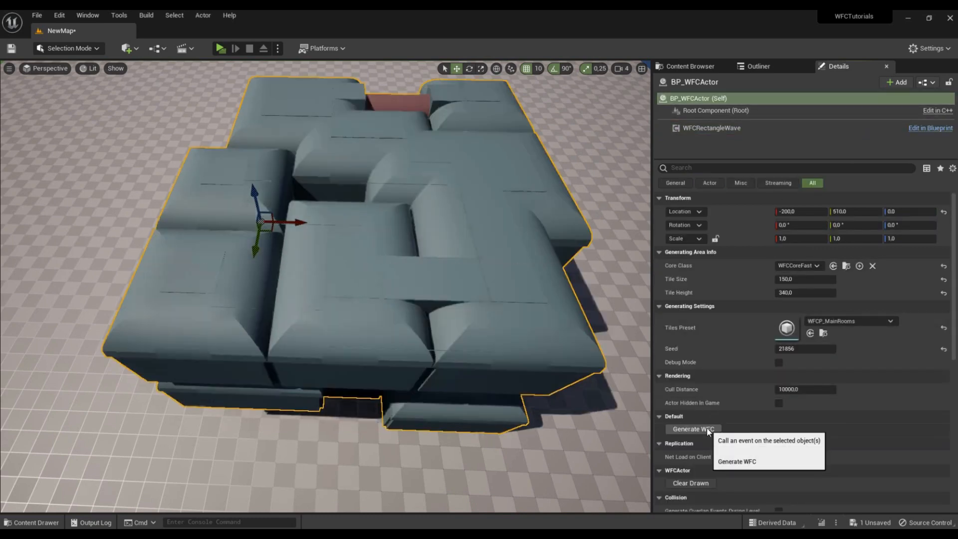
right_click_drag(563, 359, 633, 324)
Step: Try a vertical Rect Wave Size of 5 on WFCRectangleWave, regenerate the dungeon and view it from several angles
left_click(732, 129)
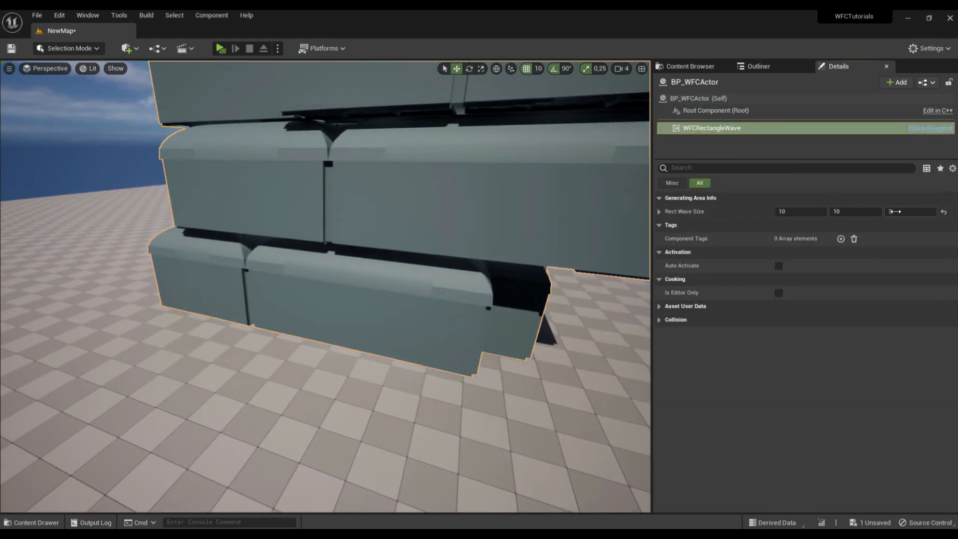
type("5")
key("Return")
left_click(695, 100)
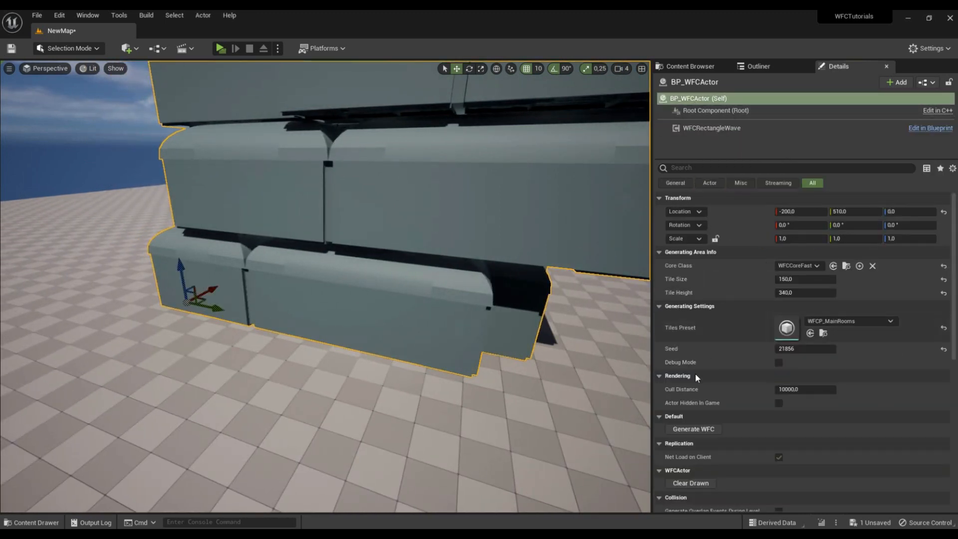
left_click(695, 429)
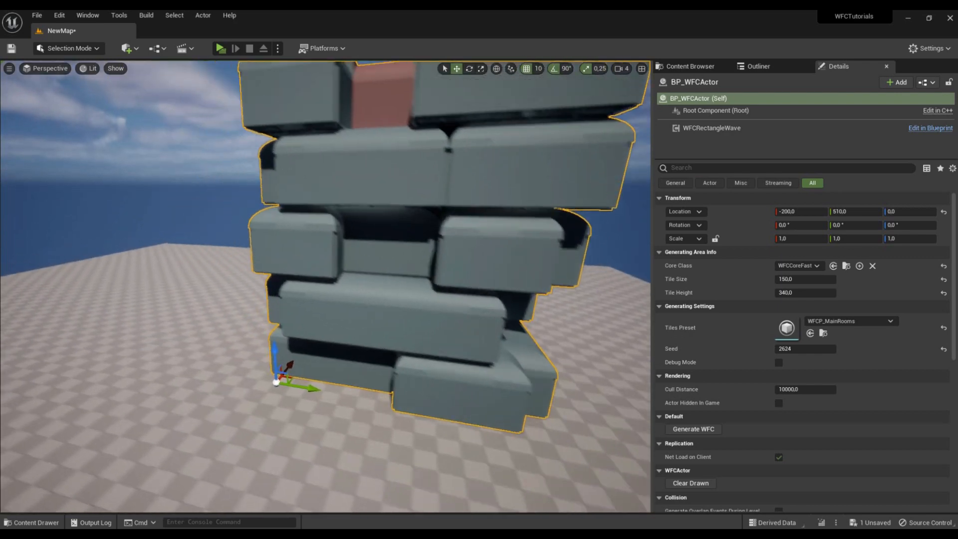
right_click_drag(325, 286, 375, 381)
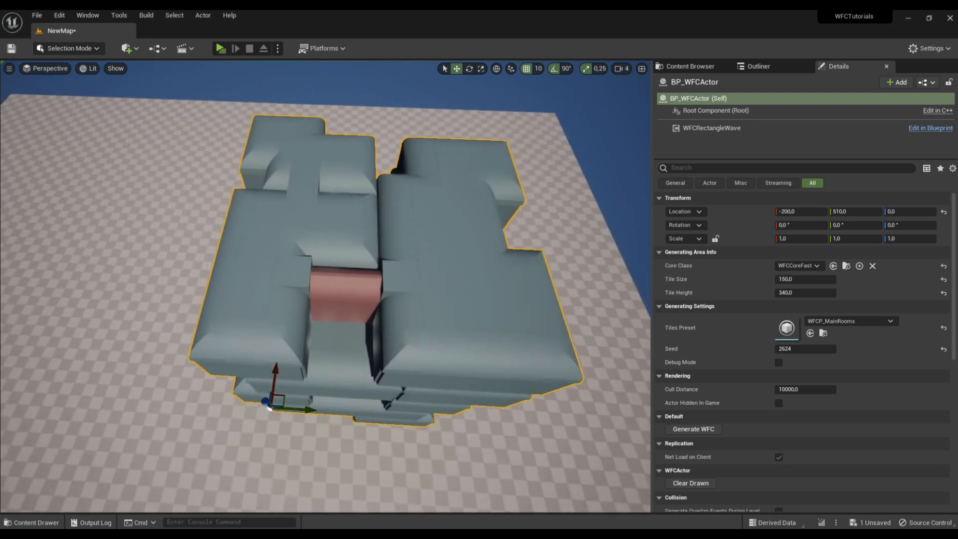
Step: Set the vertical Rect Wave Size back to 3 and regenerate the dungeon from BP_WFCActor
left_click(748, 128)
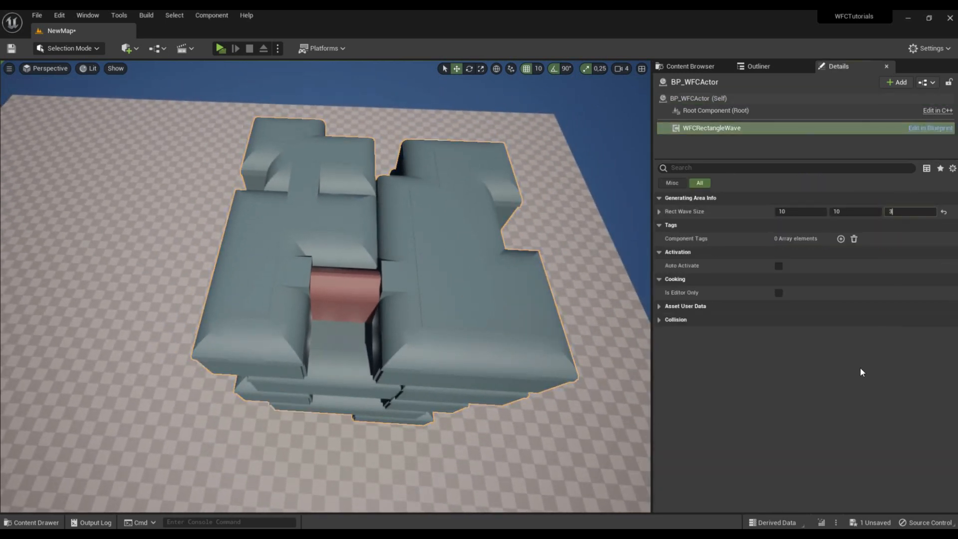
left_click(698, 98)
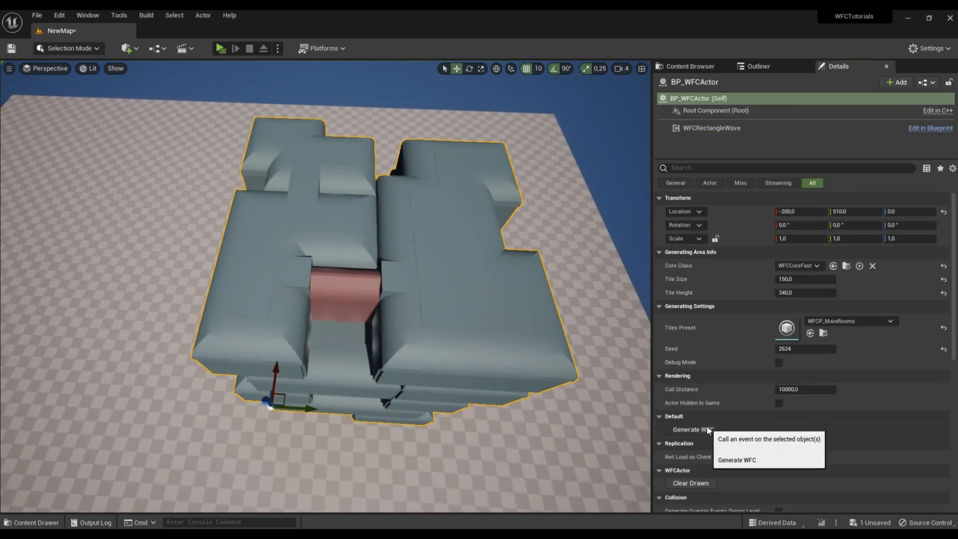
left_click(698, 428)
right_click_drag(543, 273, 522, 225)
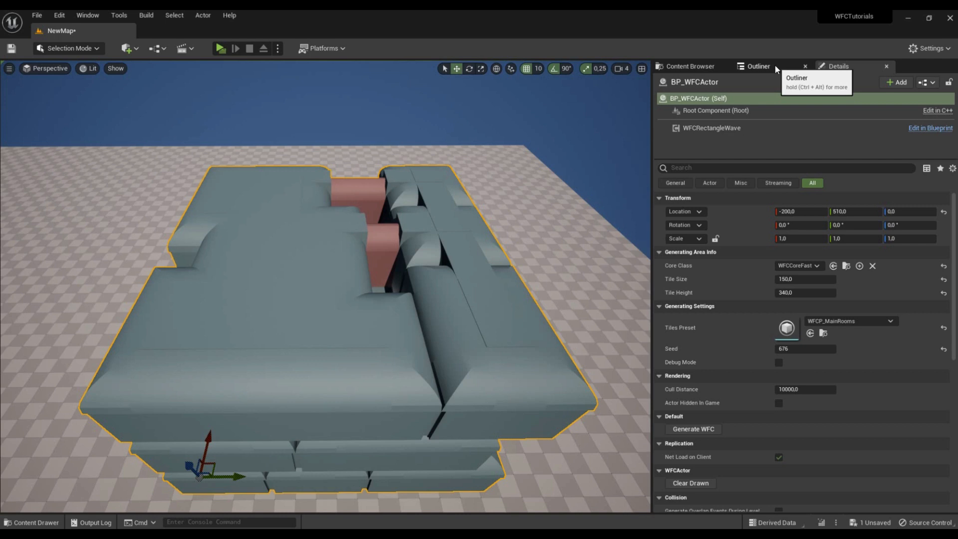
Step: Open the Geometry folder of the Wave Function Collapse 3D plugin content under Engine Plugins
left_click(709, 66)
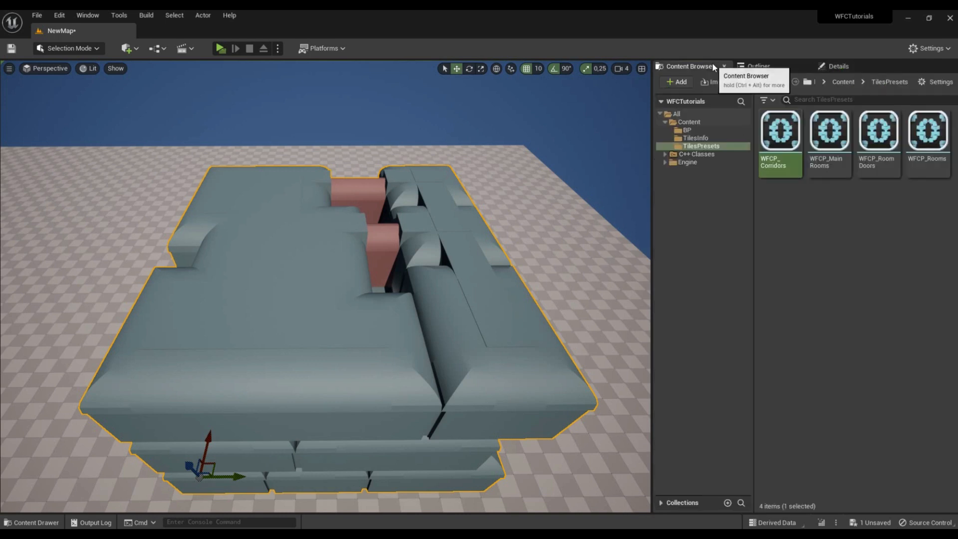
left_click(698, 138)
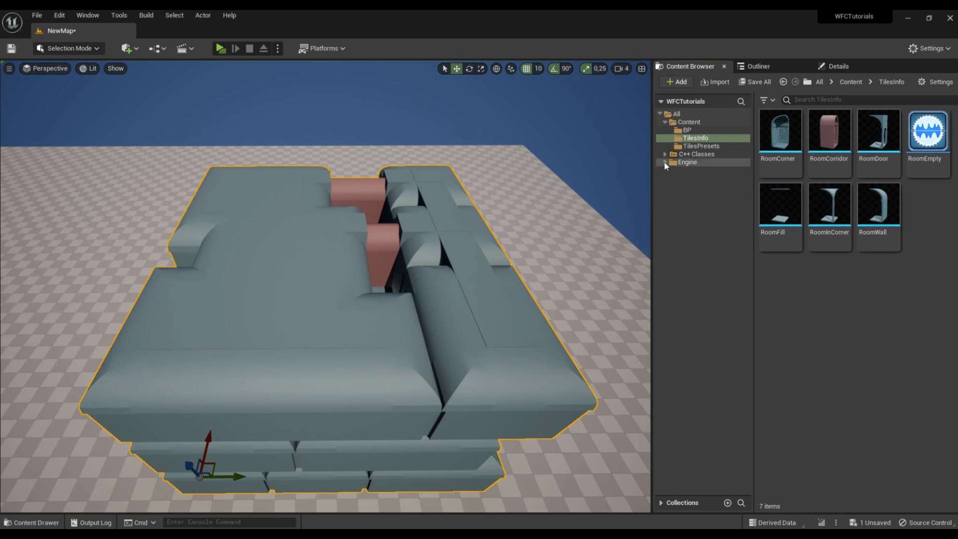
left_click(670, 186)
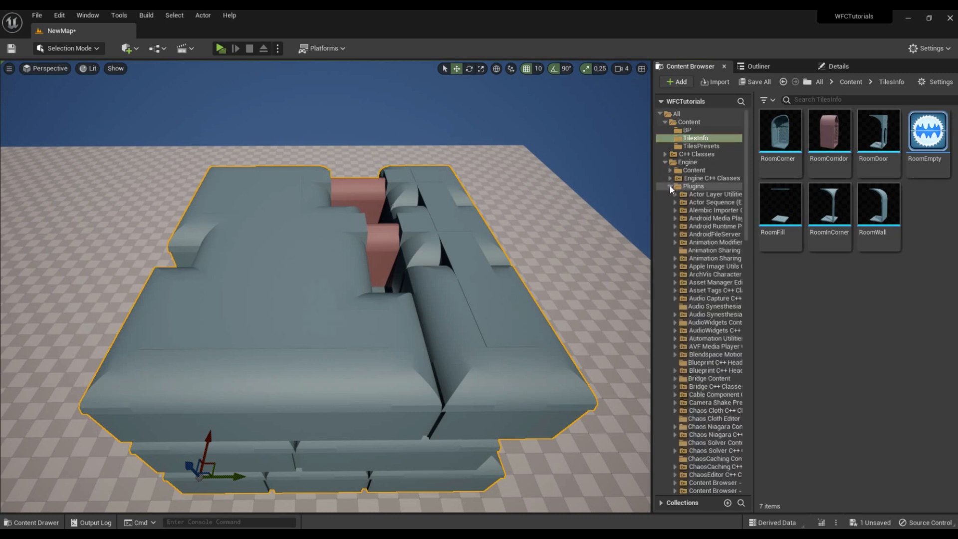
scroll(729, 292, "down", 10)
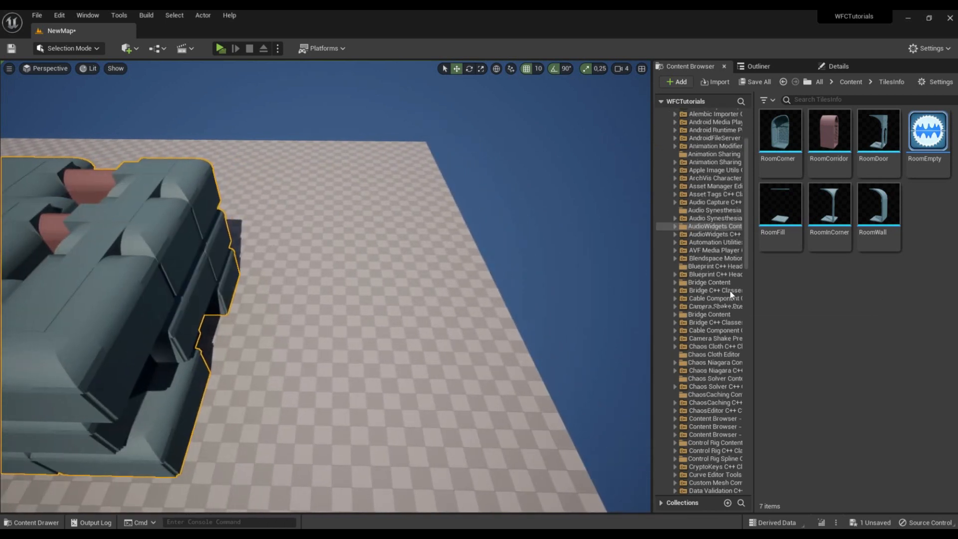
left_click_drag(746, 244, 761, 433)
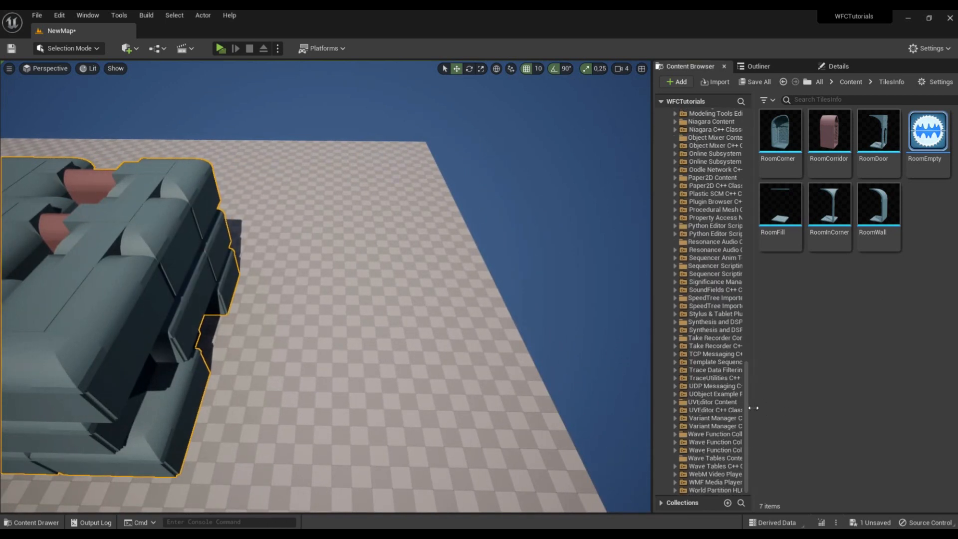
left_click_drag(752, 407, 768, 408)
left_click(691, 435)
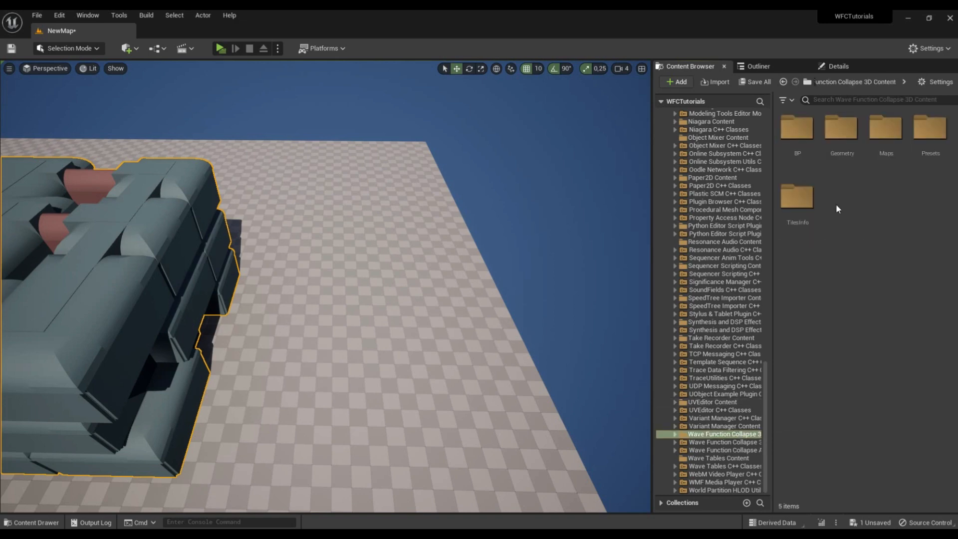
double_click(830, 148)
Step: Place the Dungeon_StairBtm and Dungeon_StairTop meshes next to each other on the ground beside the dungeon, and inspect the staircase they form
right_click_drag(614, 339, 581, 341)
scroll(884, 405, "down", 6)
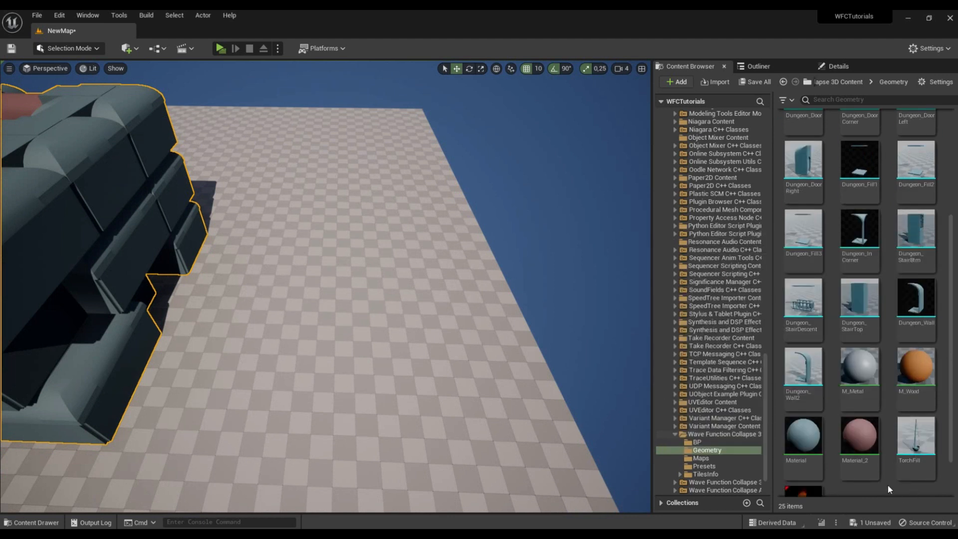
scroll(885, 463, "down", 2)
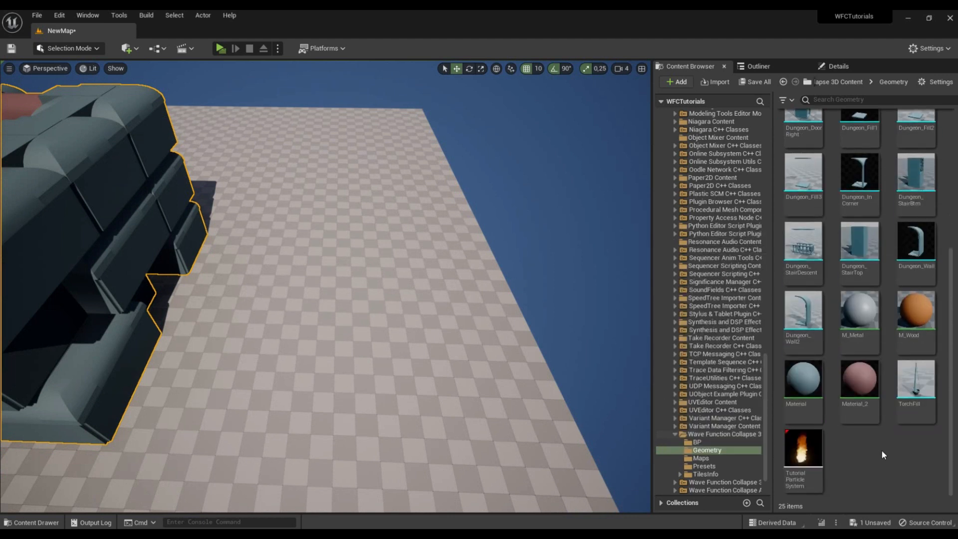
left_click_drag(916, 180, 517, 304)
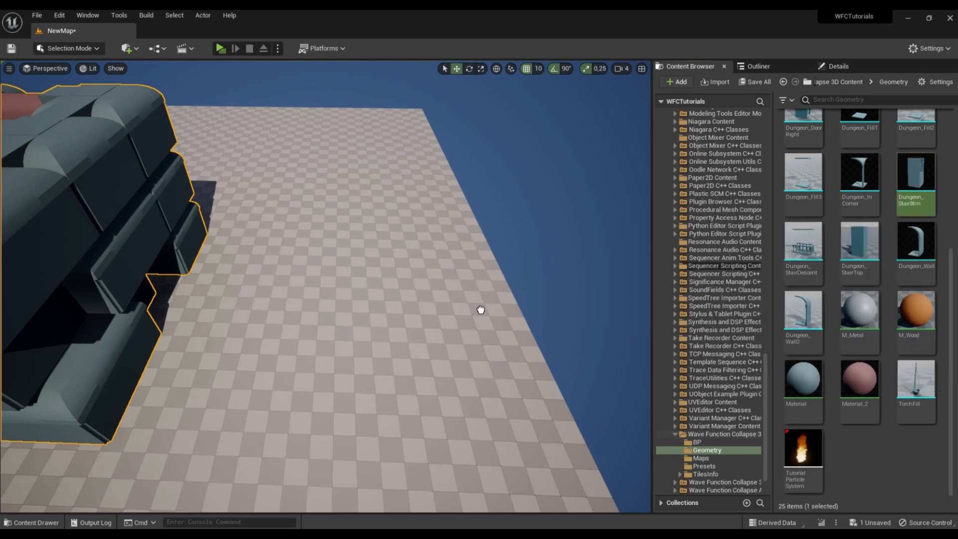
key("d")
right_click_drag(359, 327, 214, 317)
left_click_drag(858, 244, 326, 375)
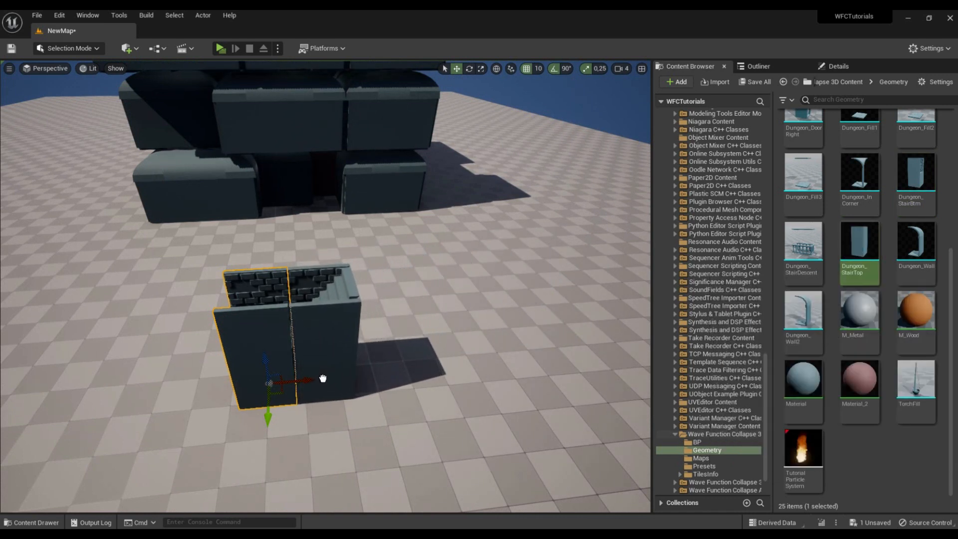
key("a")
right_click_drag(432, 280, 574, 282)
key("s")
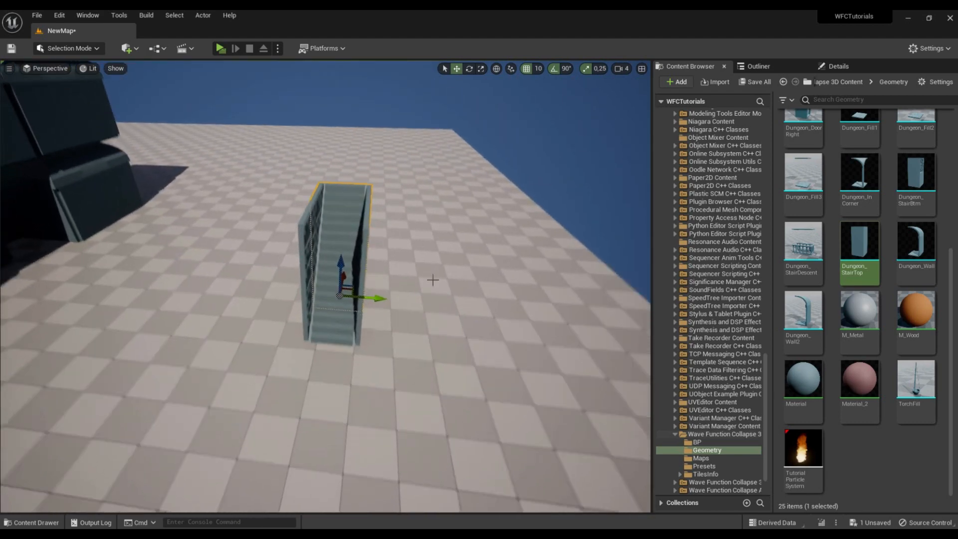
Step: Place the Dungeon_StairDescent mesh on top of the staircase beside the dungeon, aligned with the stair top
left_click(445, 254)
right_click_drag(445, 254, 330, 271)
key("d")
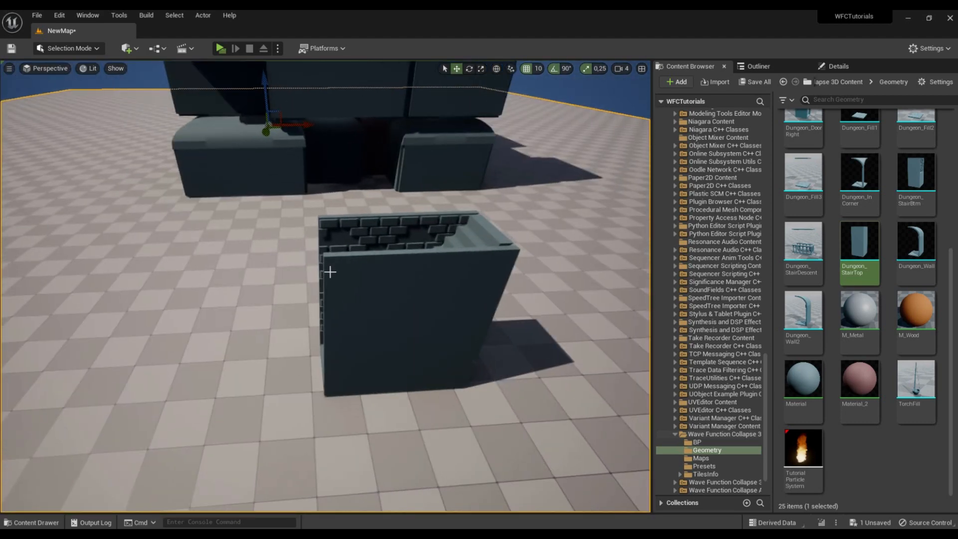
key("s")
right_click_drag(494, 295, 494, 296)
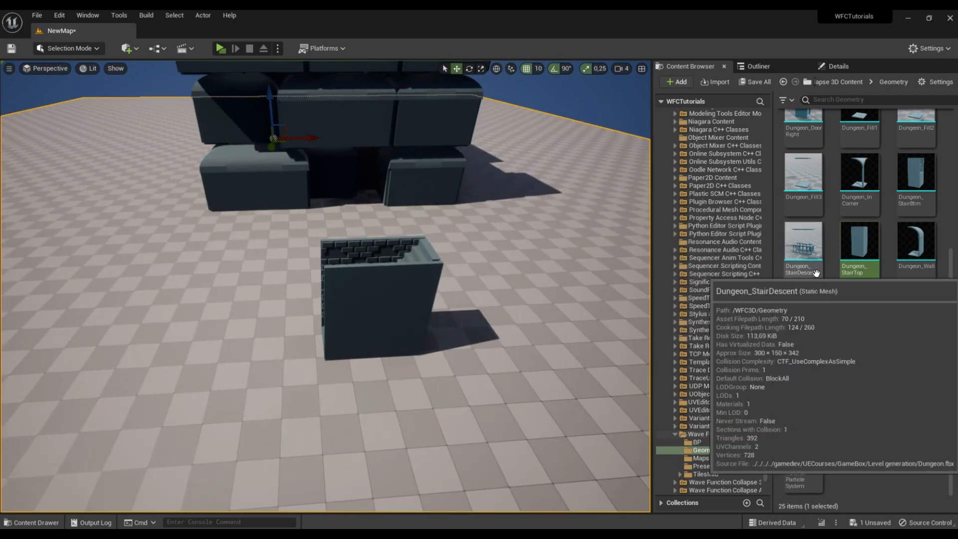
left_click_drag(812, 270, 354, 265)
mouse_move(518, 294)
right_mouse_down()
mouse_move(549, 299)
mouse_move(524, 301)
right_mouse_up()
left_click_drag(542, 274, 487, 269)
left_click(548, 289)
right_click_drag(549, 289, 399, 297)
scroll(408, 211, "down", 5)
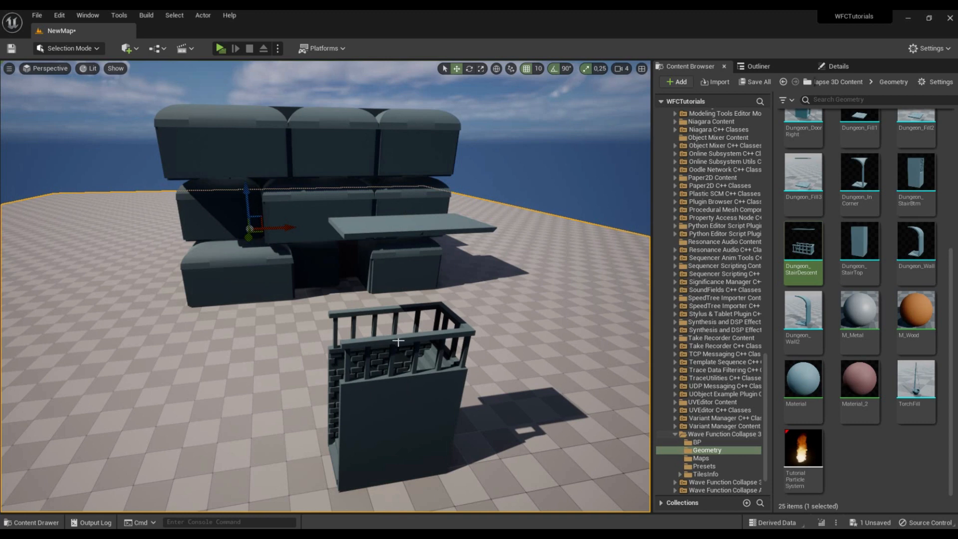
Step: Play the level in a new window from the foot of the staircase to examine the stairs, and stop the preview
right_click_drag(413, 396, 415, 379)
left_click(473, 419)
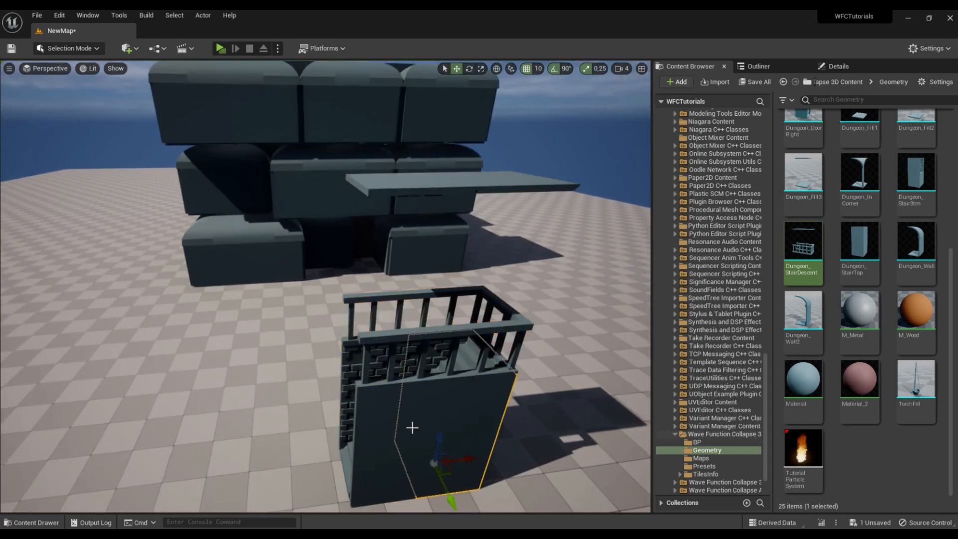
right_click_drag(472, 419, 374, 415)
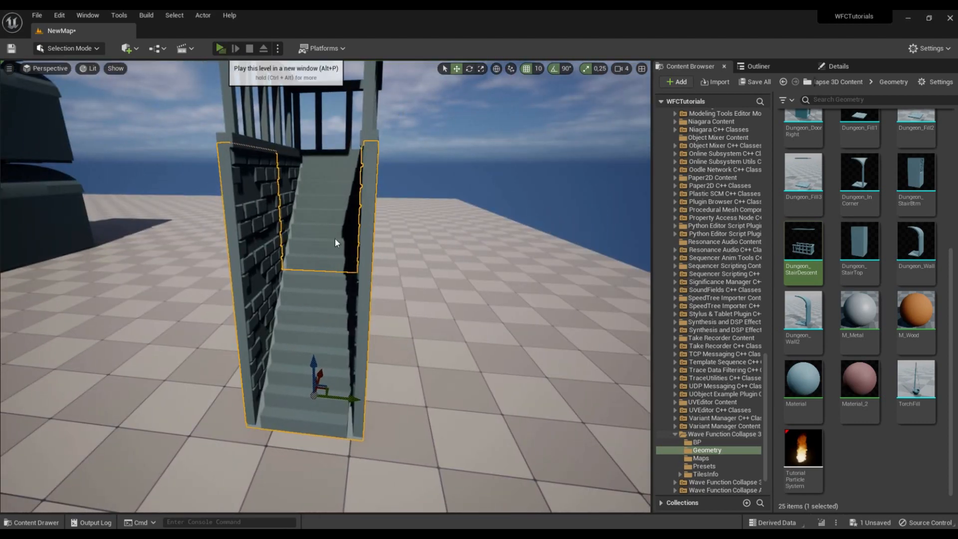
key("alt+p")
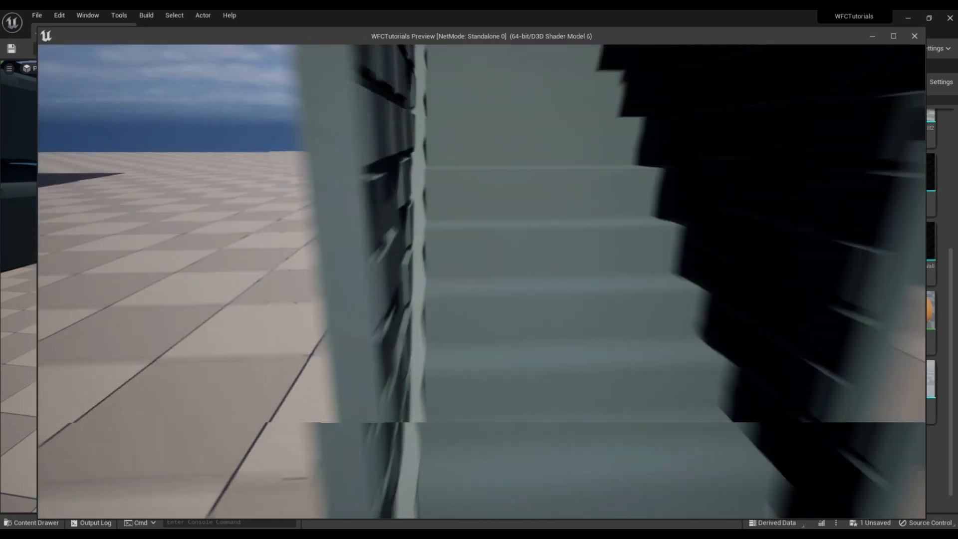
key("Escape")
mouse_move(377, 265)
right_mouse_down()
mouse_move(378, 304)
mouse_move(377, 266)
right_mouse_up()
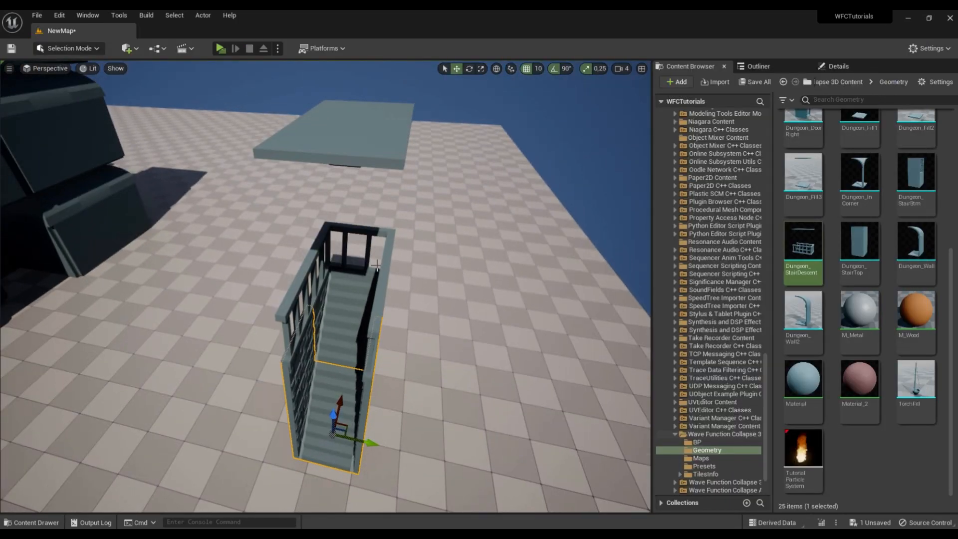
Step: Turn the Dungeon_StairDescent mesh around so the open end of its railing meets the top of the stairs
left_click_drag(344, 380, 319, 394)
key("d")
mouse_move(379, 359)
right_mouse_down()
mouse_move(330, 357)
mouse_move(378, 359)
right_mouse_up()
left_click_drag(359, 346, 408, 344)
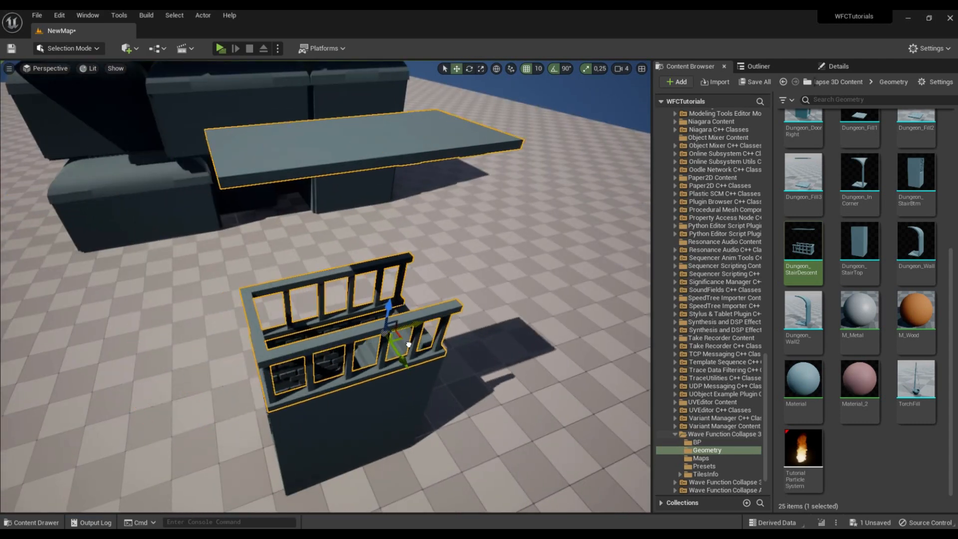
key("d")
mouse_move(461, 359)
right_mouse_down()
mouse_move(424, 356)
mouse_move(429, 334)
mouse_move(462, 354)
right_mouse_up()
key("q")
key("s")
key("a")
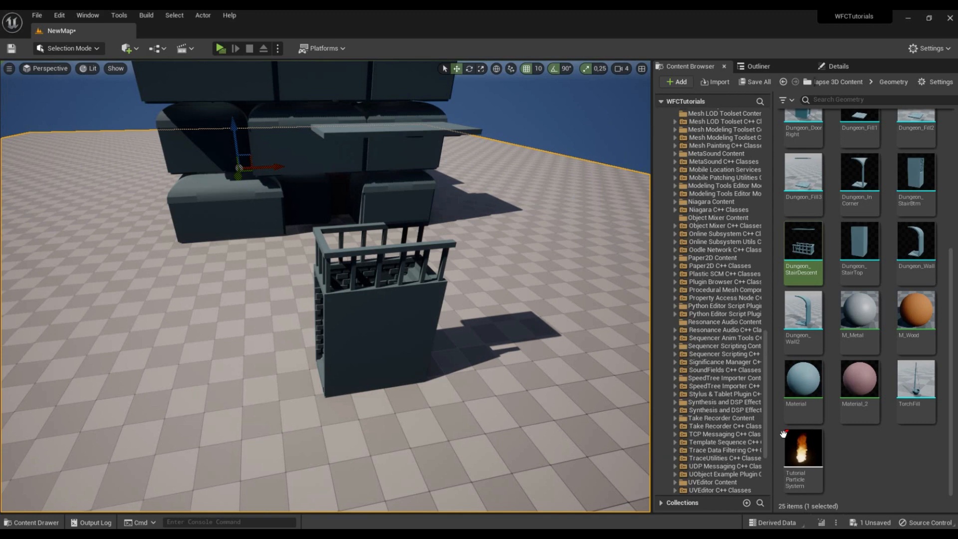
Step: Create a WFC3D Tile Info asset named RoomStairBack in the project's Content/TilesInfo folder
left_click_drag(767, 432, 714, 124)
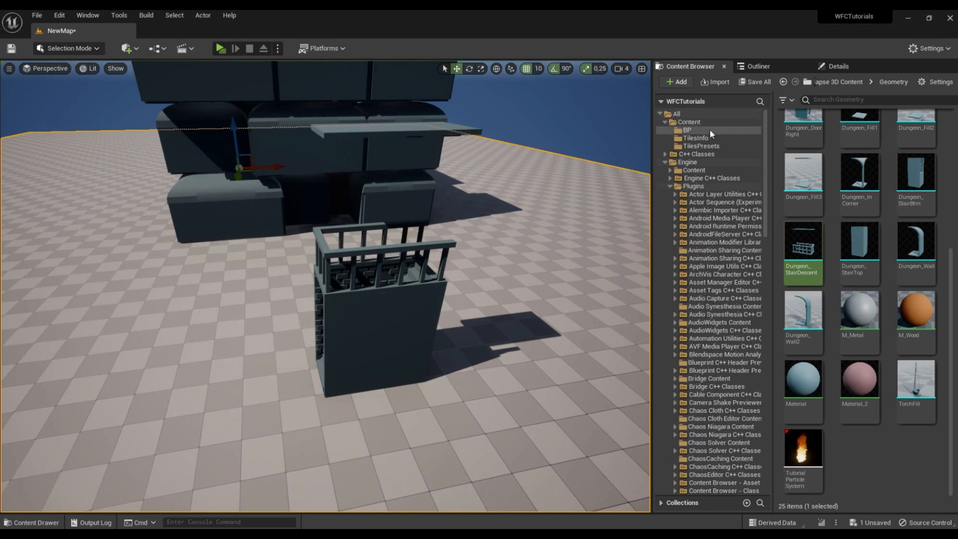
left_click(710, 130)
left_click(708, 139)
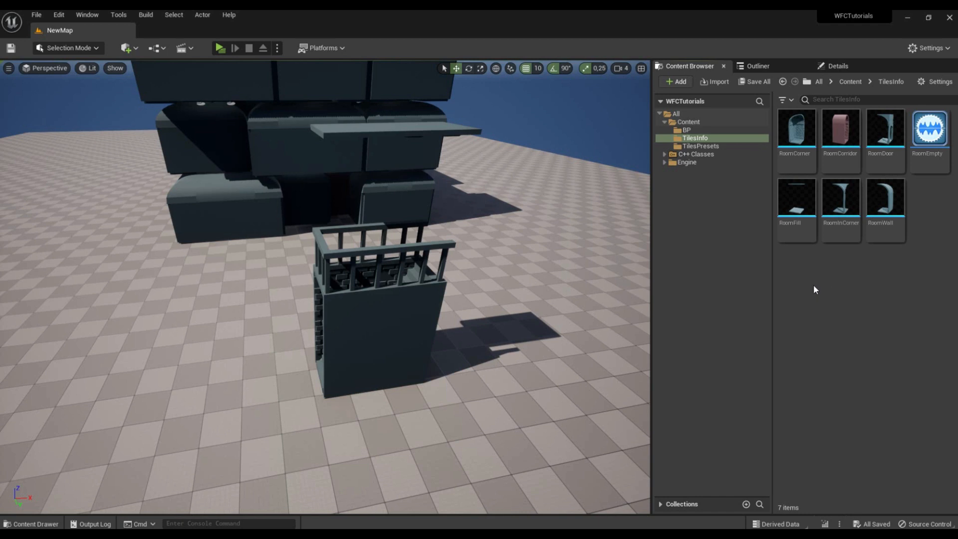
right_click(813, 284)
mouse_move(859, 524)
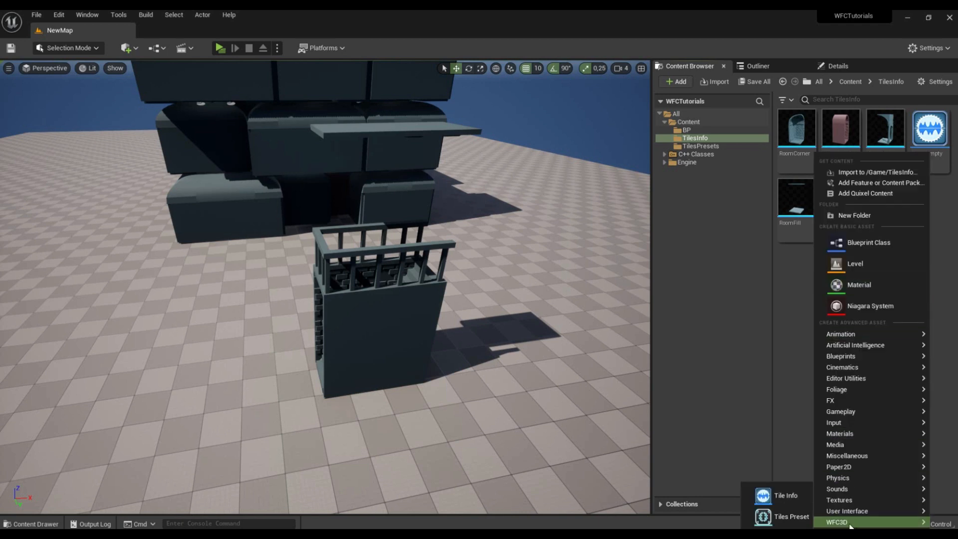
left_click(788, 495)
type("K")
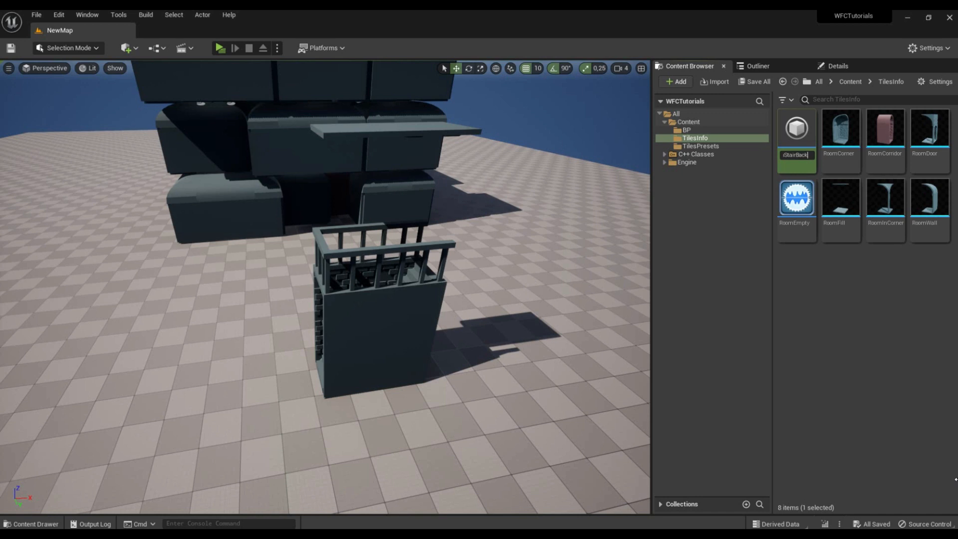
key("Return")
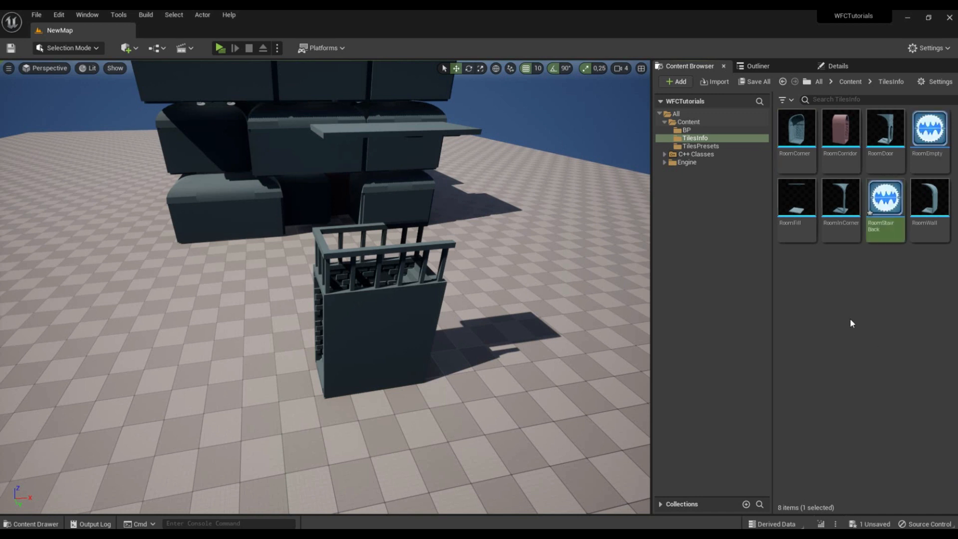
Step: Create a second stair Tile Info asset named RoomStairFwd in the TilesInfo folder
right_click(851, 323)
mouse_move(818, 522)
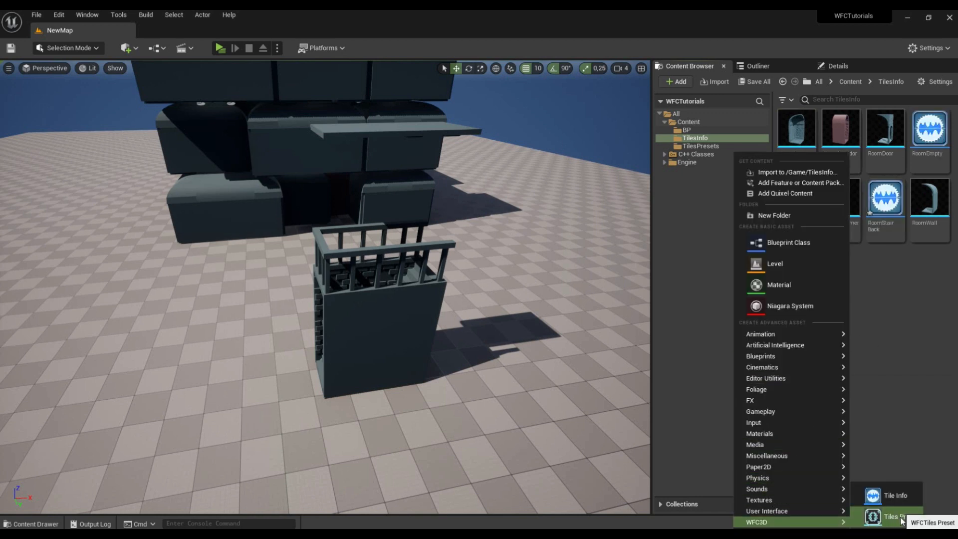
left_click(897, 495)
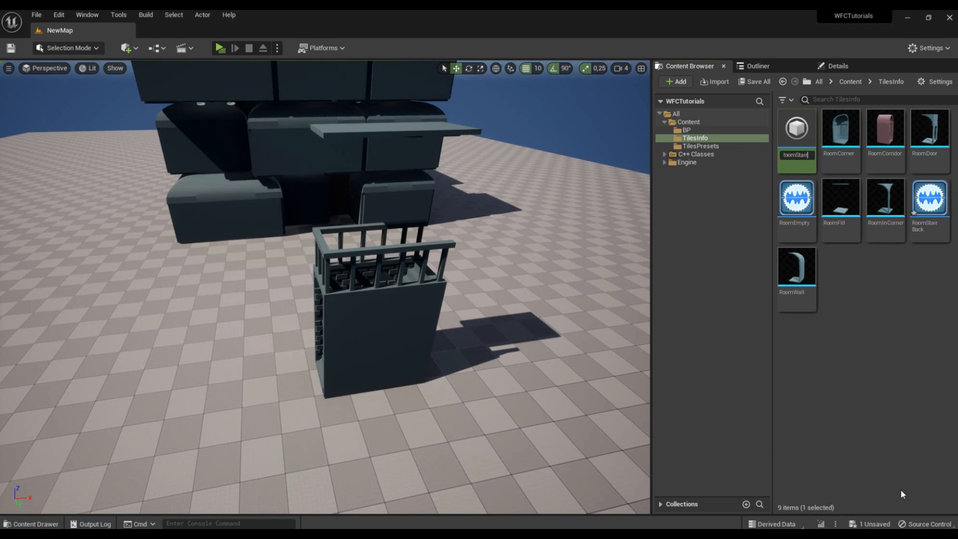
key("Return")
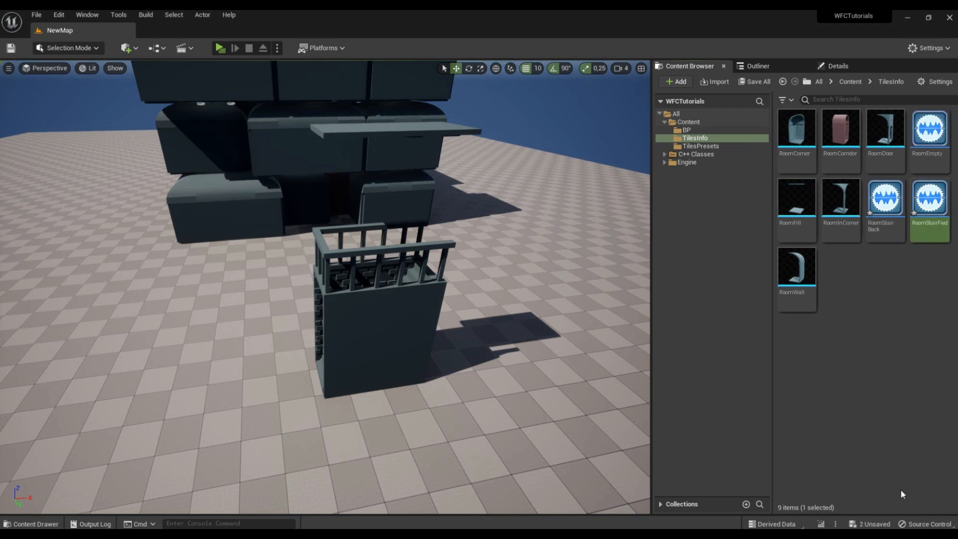
Step: Create a Tile Info asset named RoomDescentBack in the TilesInfo folder
right_click(860, 355)
mouse_move(818, 522)
left_click(899, 496)
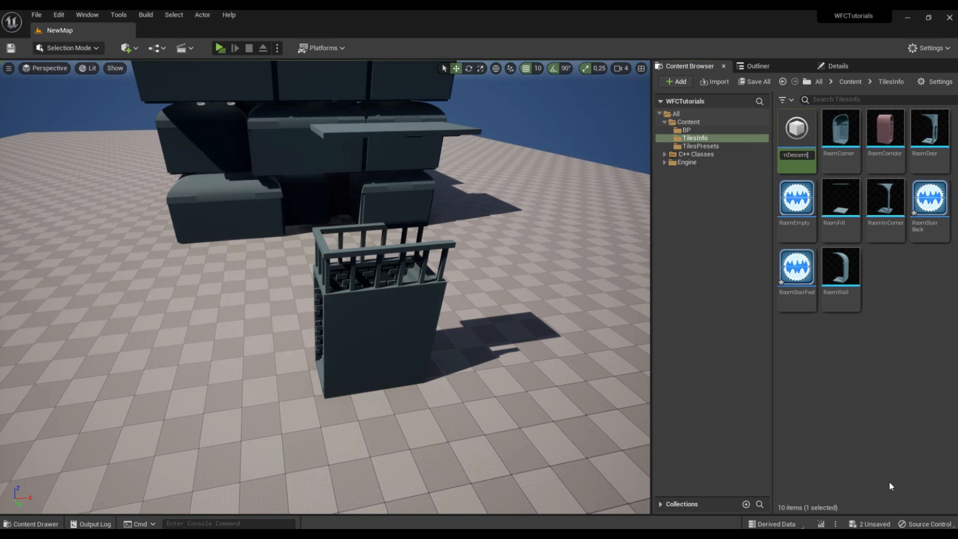
key("Return")
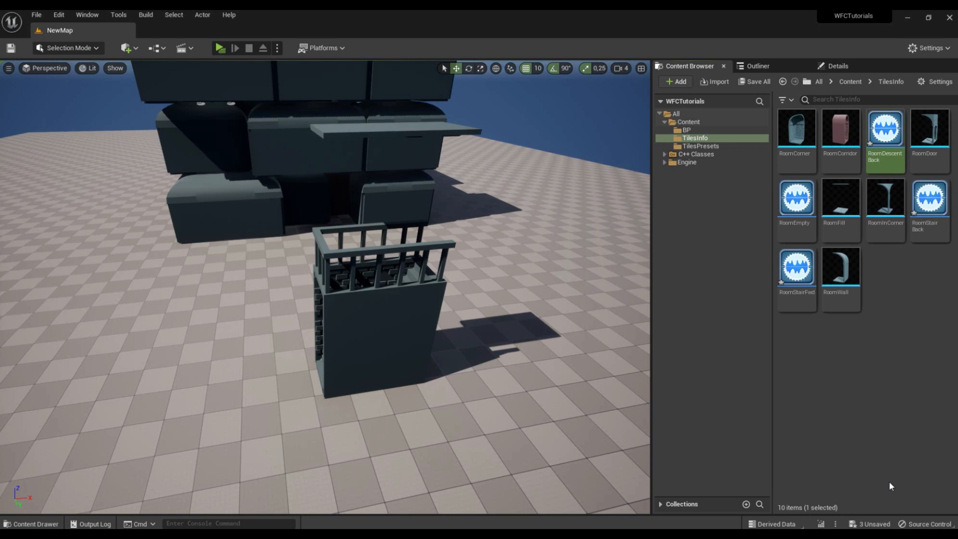
Step: Create a Tile Info asset named RoomDescentFwd in the TilesInfo folder and save all changes
right_click(890, 398)
mouse_move(879, 398)
left_click(827, 401)
type("R")
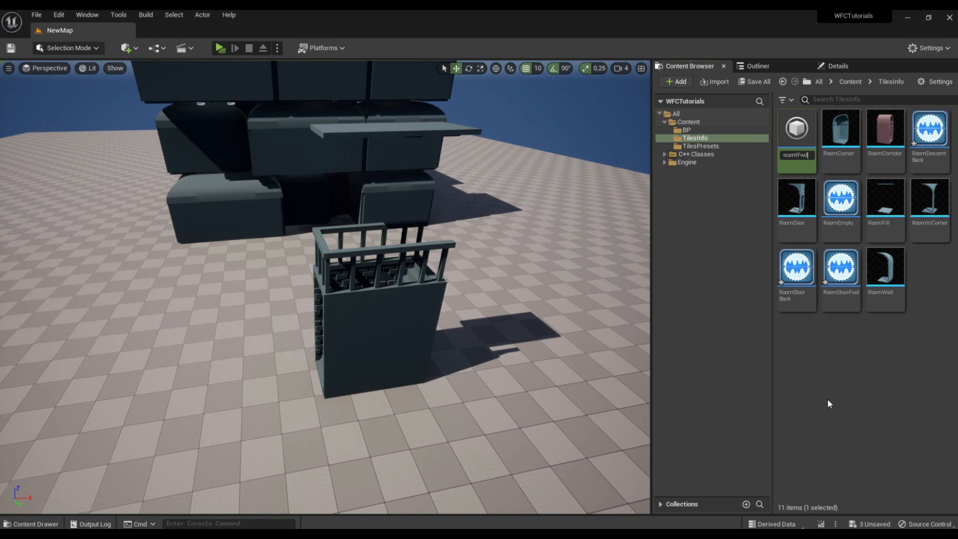
type("oomDescentFwd")
key("Return")
key("ctrl+shift+s")
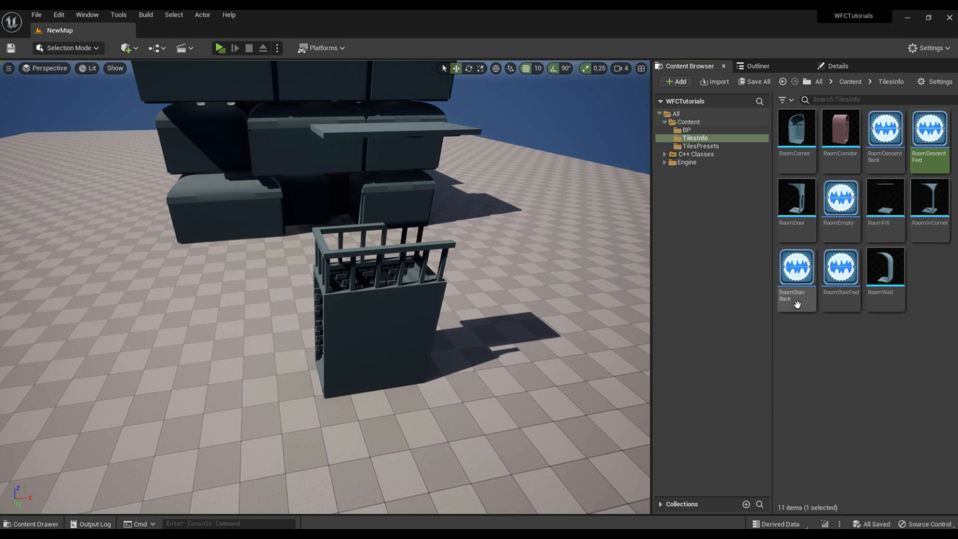
Step: Open RoomStairBack, RoomStairFwd, RoomDescentBack and RoomDescentFwd in one editor window, show RoomStairBack and keep the Content Browser uncovered
double_click(796, 304)
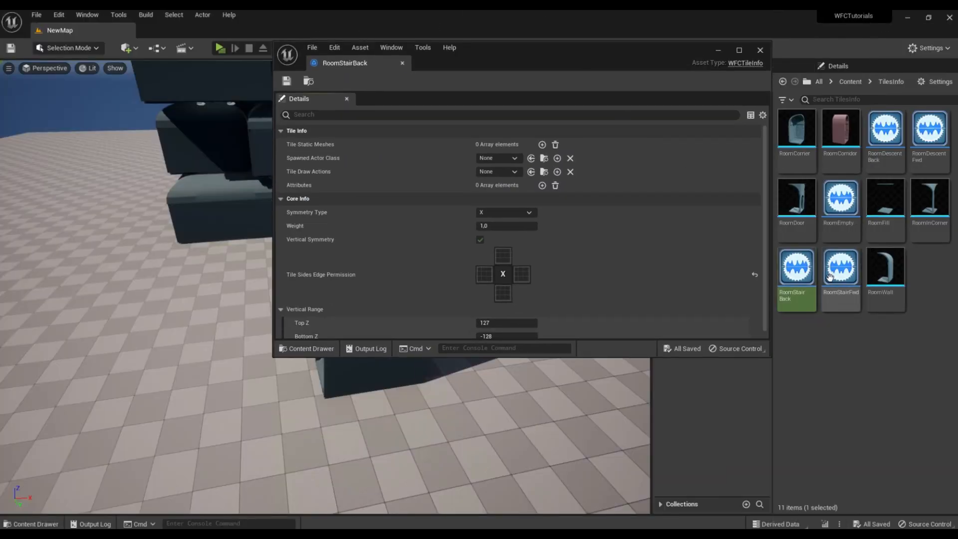
double_click(840, 269)
double_click(885, 131)
double_click(928, 131)
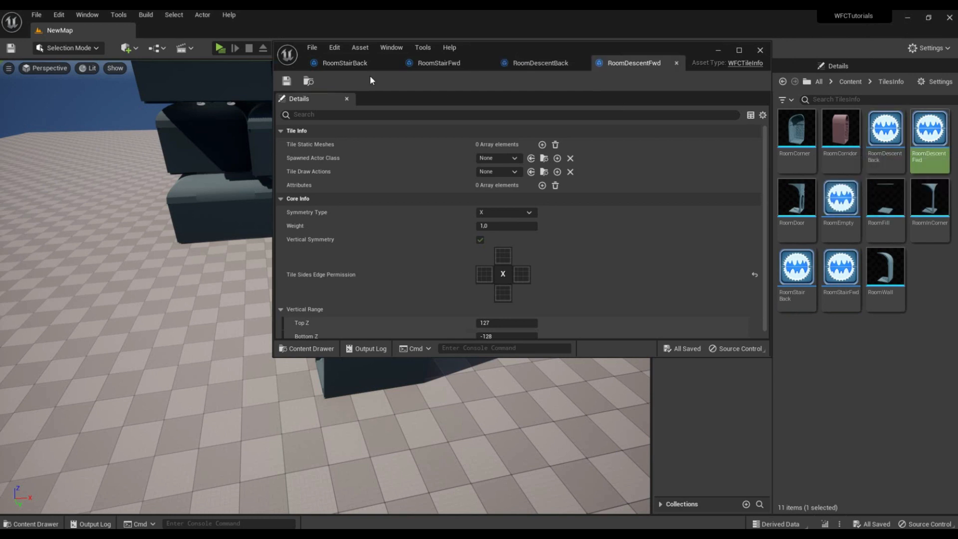
left_click(344, 63)
left_click_drag(585, 52, 386, 81)
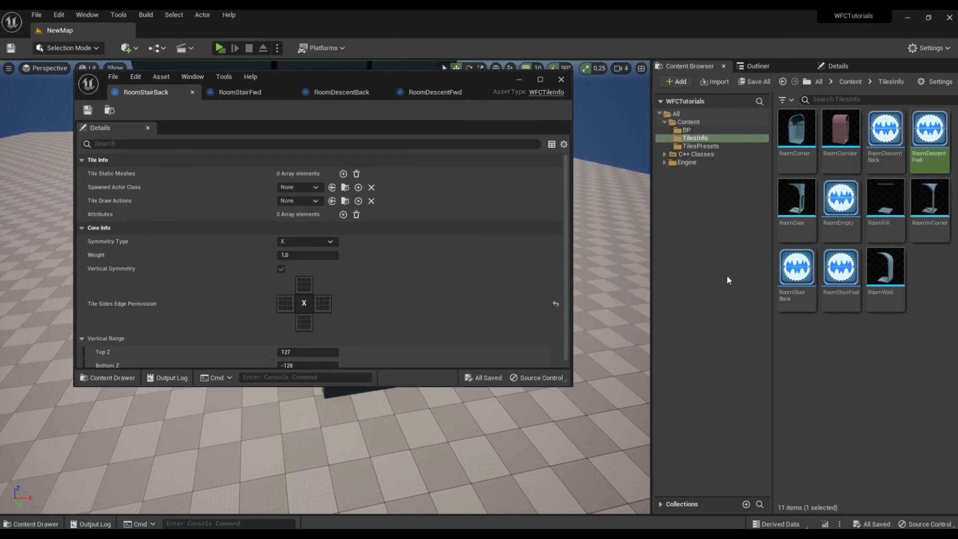
Step: Open the Geometry folder of the Wave Function Collapse 3D plugin content and find the stair meshes
left_click(661, 163)
left_click(669, 187)
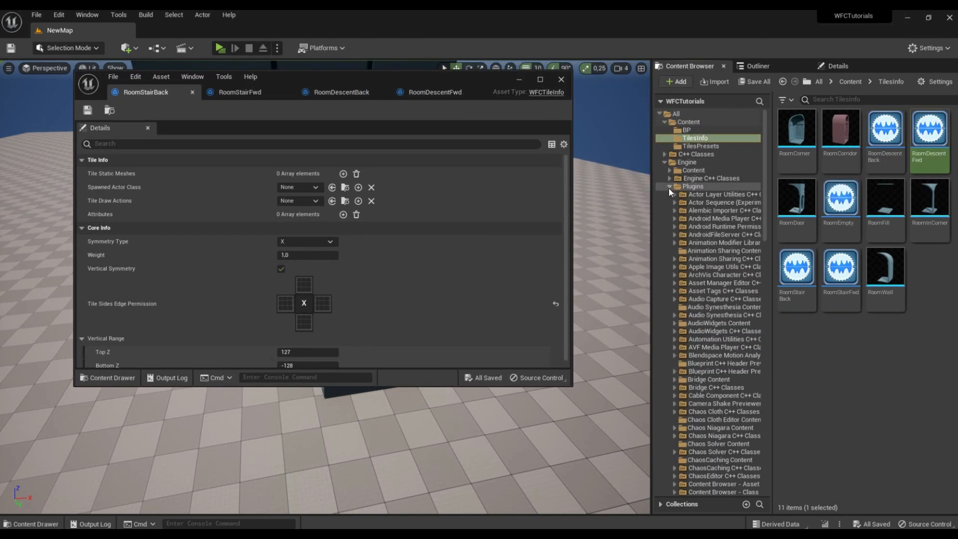
left_click_drag(767, 224, 765, 466)
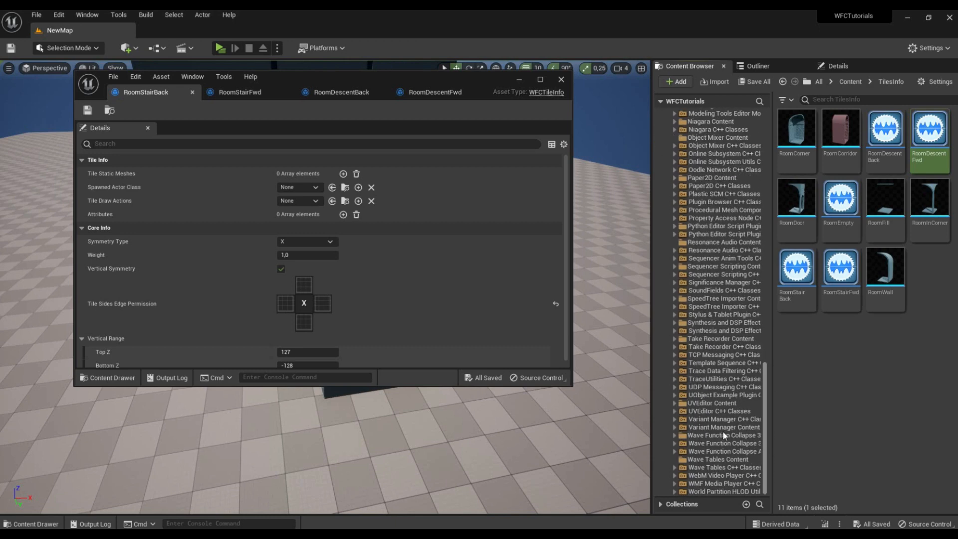
left_click(727, 437)
double_click(861, 143)
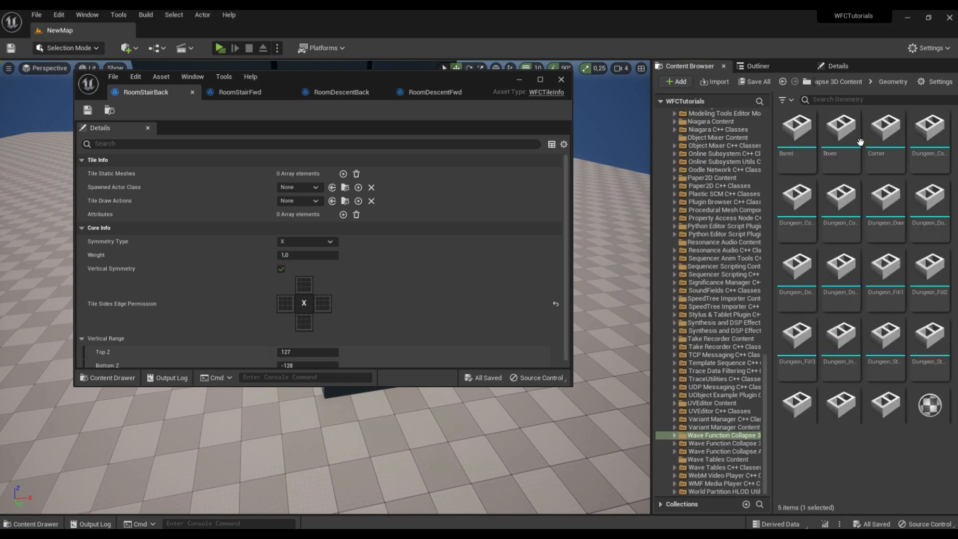
scroll(945, 349, "down", 3)
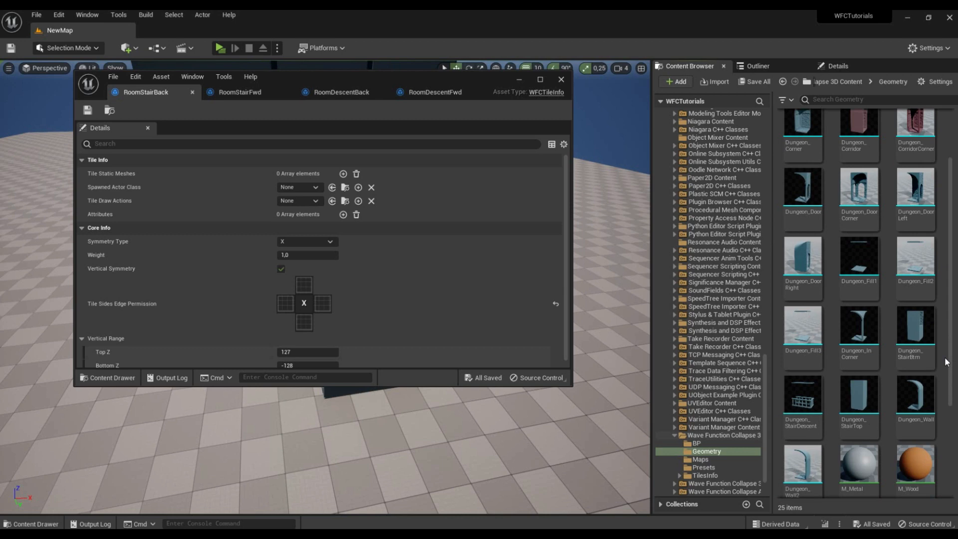
Step: Give RoomStairBack the Dungeon_StairBtm static mesh and symmetry type T, and enable its tile side edge permissions
left_click_drag(915, 282, 310, 175)
left_click(321, 272)
left_click(299, 288)
scroll(387, 304, "down", 1)
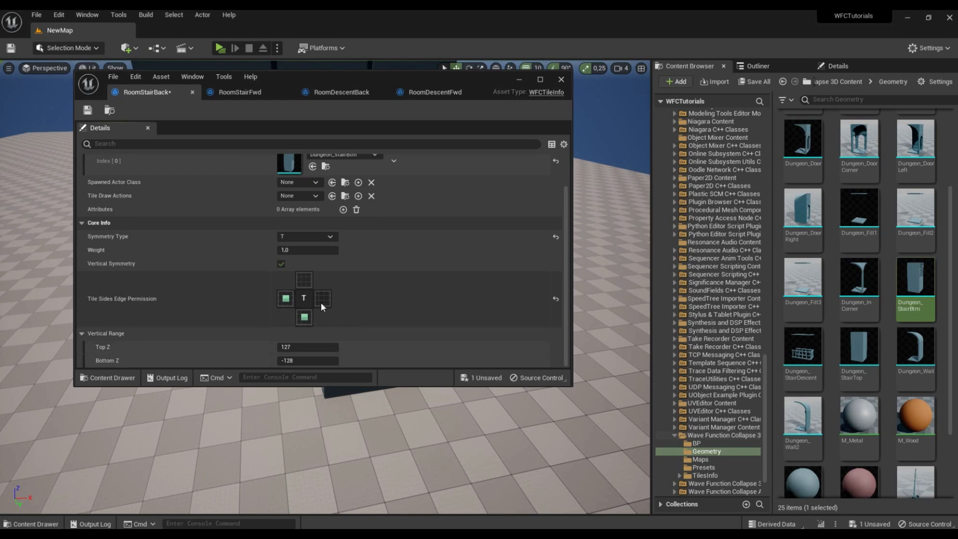
Step: Give RoomStairFwd the Dungeon_StairTop static mesh and symmetry type T, and enable the edge permission on all four sides
left_click(240, 92)
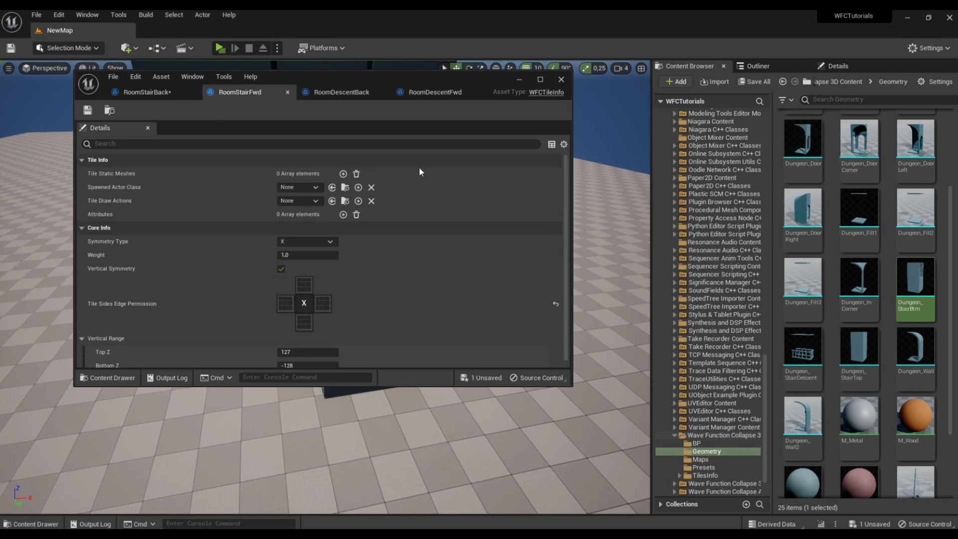
left_click_drag(858, 349, 301, 174)
left_click(293, 278)
left_click(298, 298)
scroll(287, 309, "down", 2)
left_click(287, 300)
left_click(304, 318)
left_click(322, 298)
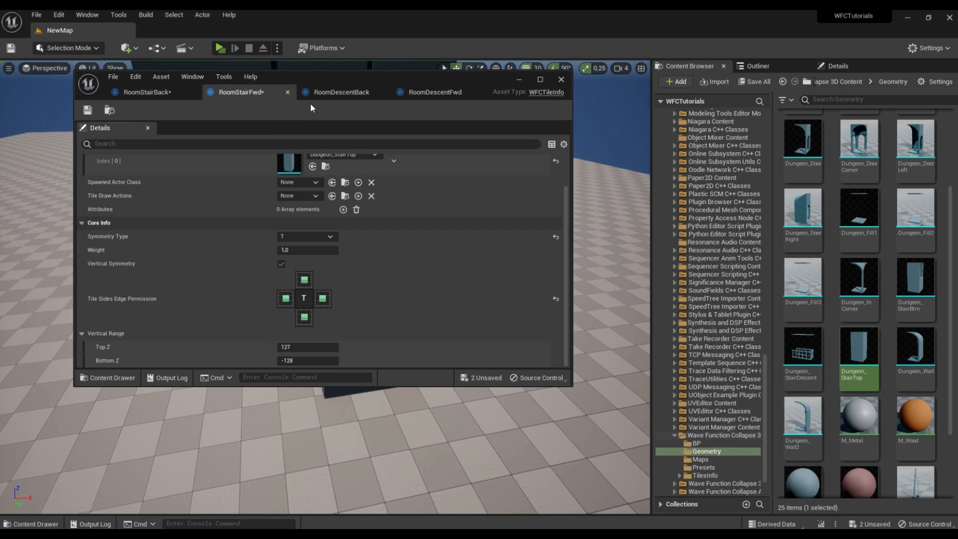
Step: Disable Vertical Symmetry on both the RoomStairFwd and RoomStairBack tiles
left_click(281, 264)
left_click(147, 92)
left_click(281, 263)
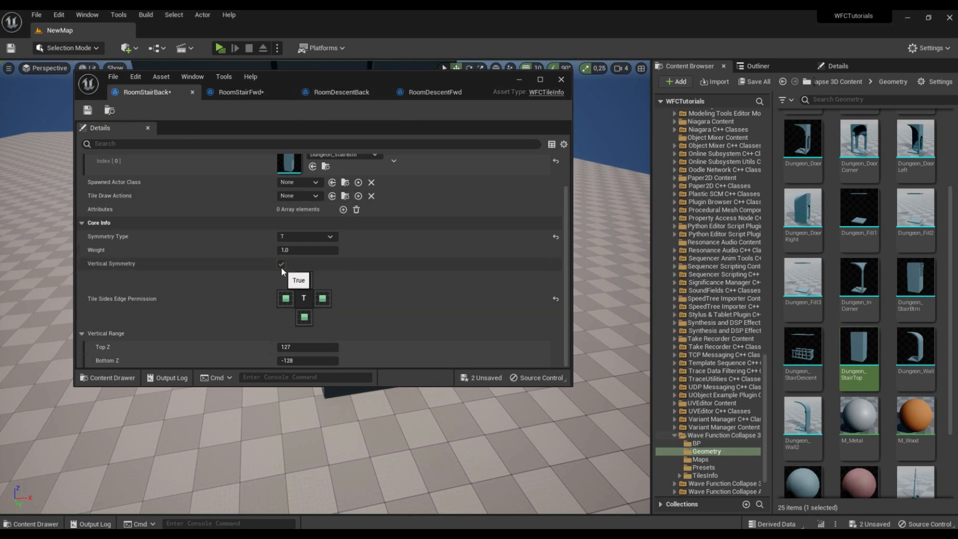
Step: Give RoomDescentBack the Dungeon_StairDescent static mesh and symmetry type T, with the edge permission enabled on all four sides
left_click(349, 92)
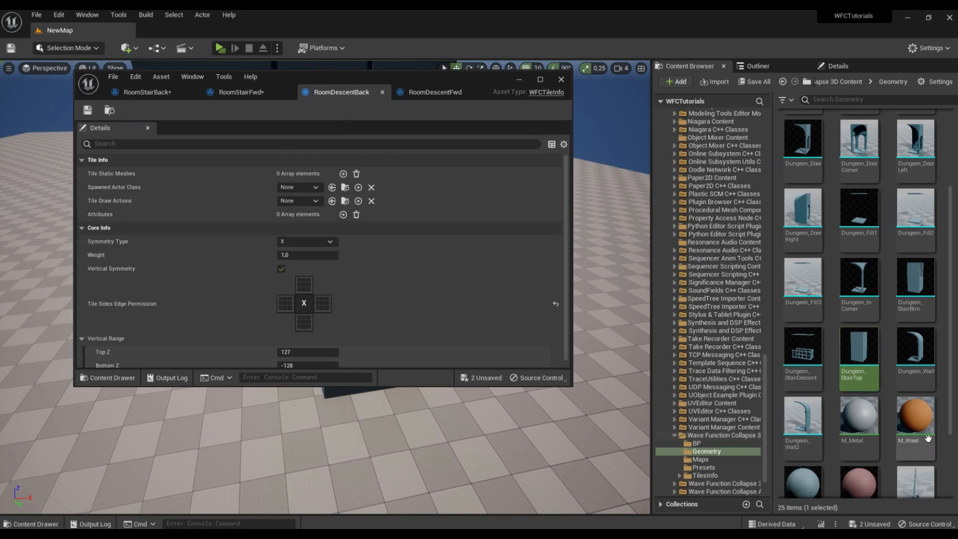
left_click_drag(802, 352, 304, 173)
left_click(304, 271)
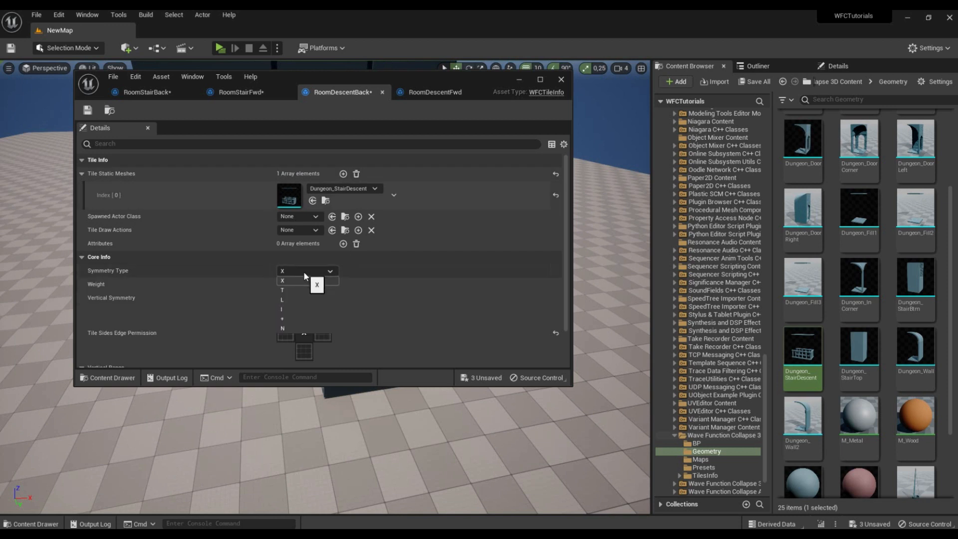
left_click(304, 290)
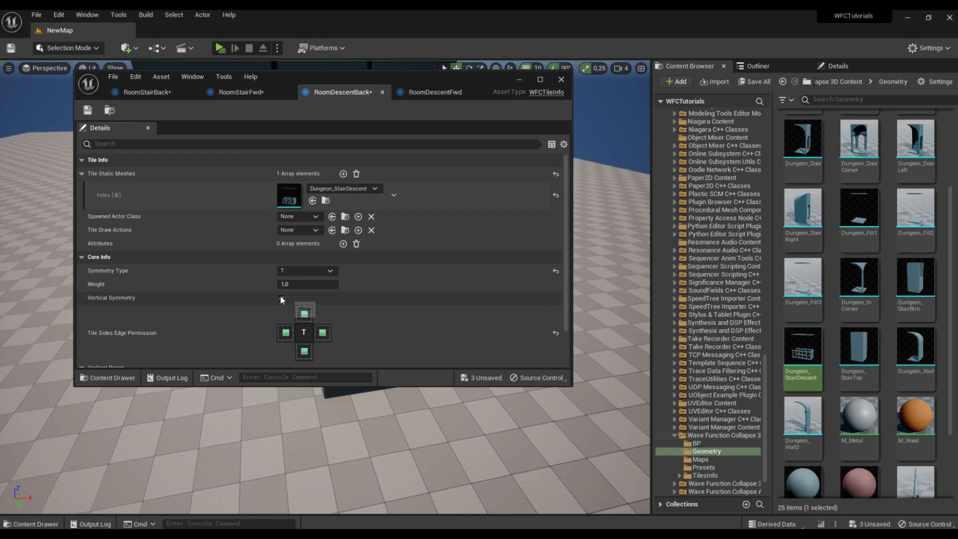
Step: Set RoomDescentFwd to symmetry type T, enable the edge permission on all four sides and disable its Vertical Symmetry
left_click(423, 95)
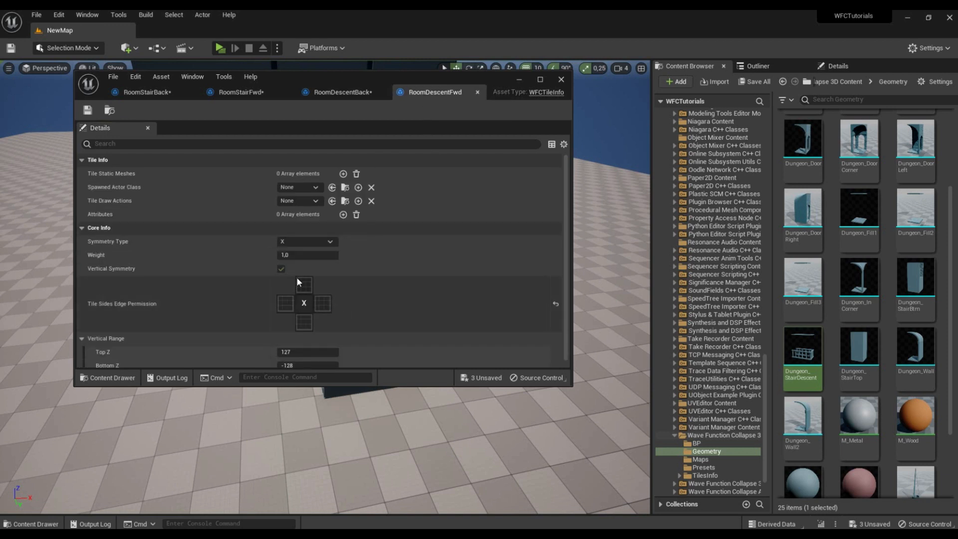
left_click(301, 244)
left_click(294, 263)
left_click(281, 268)
Step: Examine the placed stair descent mesh in the level and compare the RoomDescentBack and RoomDescentFwd tile settings
left_click(518, 80)
left_click(380, 251)
mouse_move(527, 254)
right_mouse_down()
mouse_move(504, 249)
mouse_move(522, 279)
mouse_move(519, 244)
mouse_move(504, 254)
mouse_move(514, 245)
right_mouse_up()
right_click_drag(399, 250, 396, 254)
right_click_drag(330, 273, 395, 288)
mouse_move(358, 526)
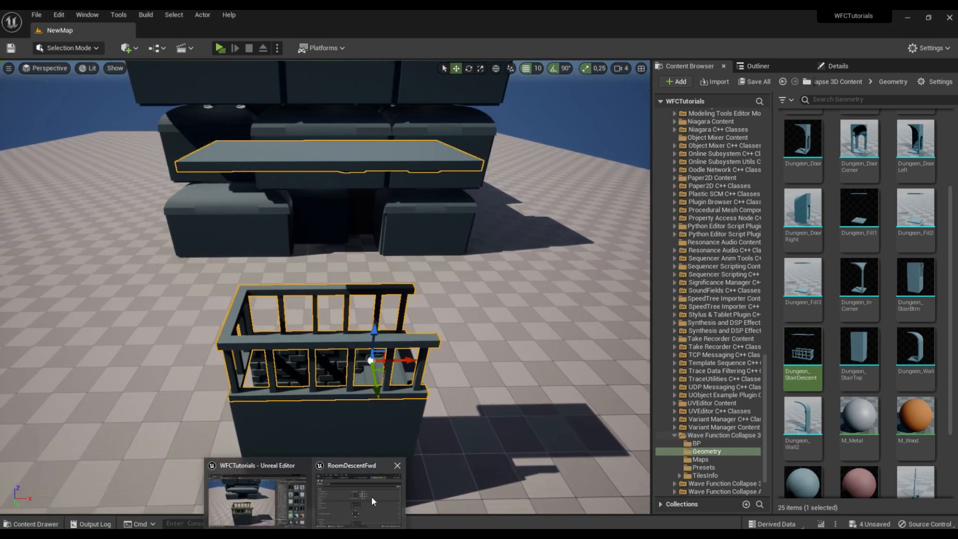
left_click(358, 491)
left_click(332, 92)
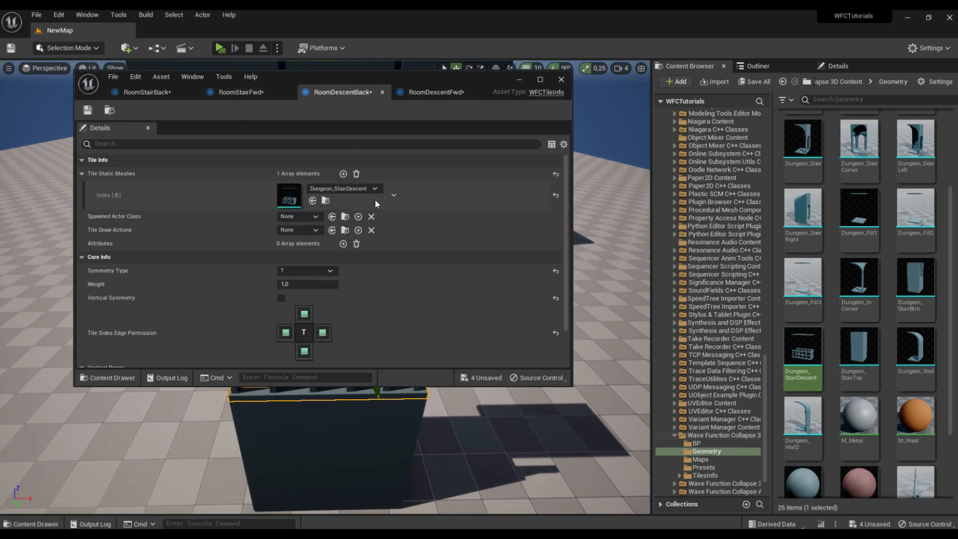
left_click(428, 97)
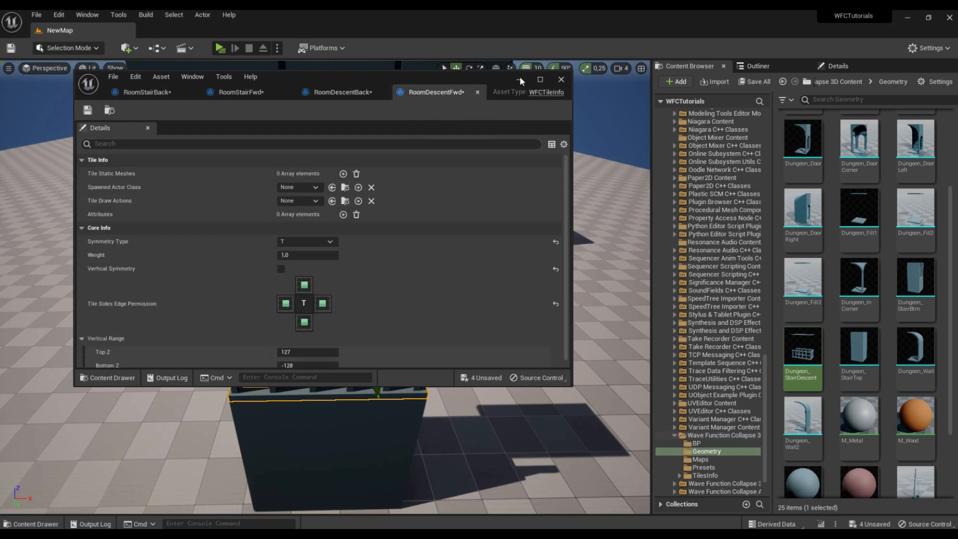
Step: Save the four stair and descent Tile Info assets and close their editor window
left_click(87, 110)
left_click(144, 92)
left_click(87, 110)
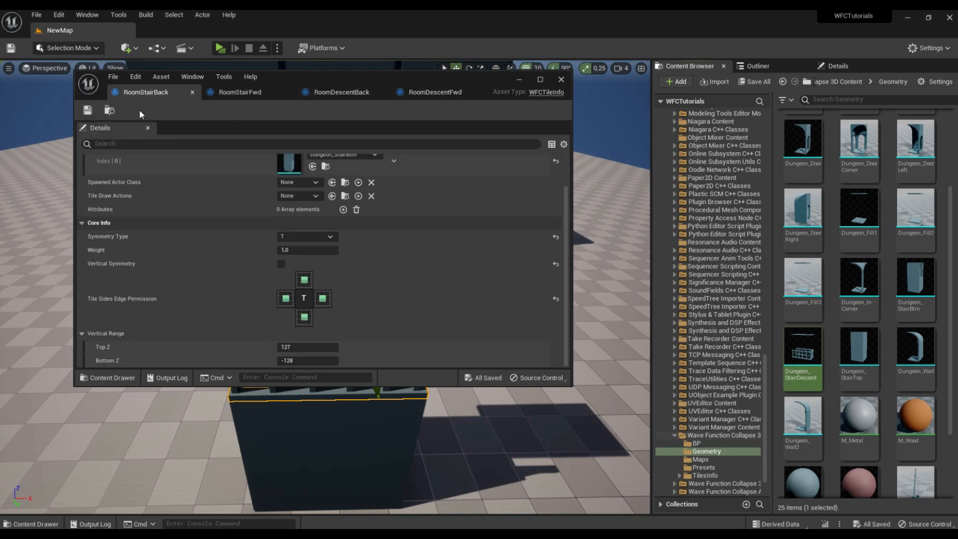
left_click(565, 80)
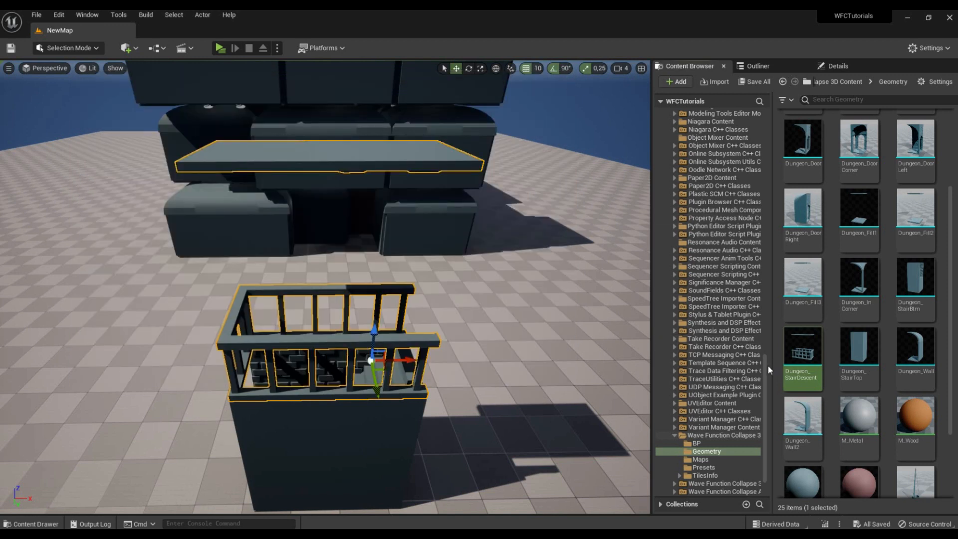
Step: Create a WFC3D Tiles Preset asset named WFCP_Stairs in the TilesPresets folder
left_click_drag(766, 366, 785, 128)
left_click(701, 145)
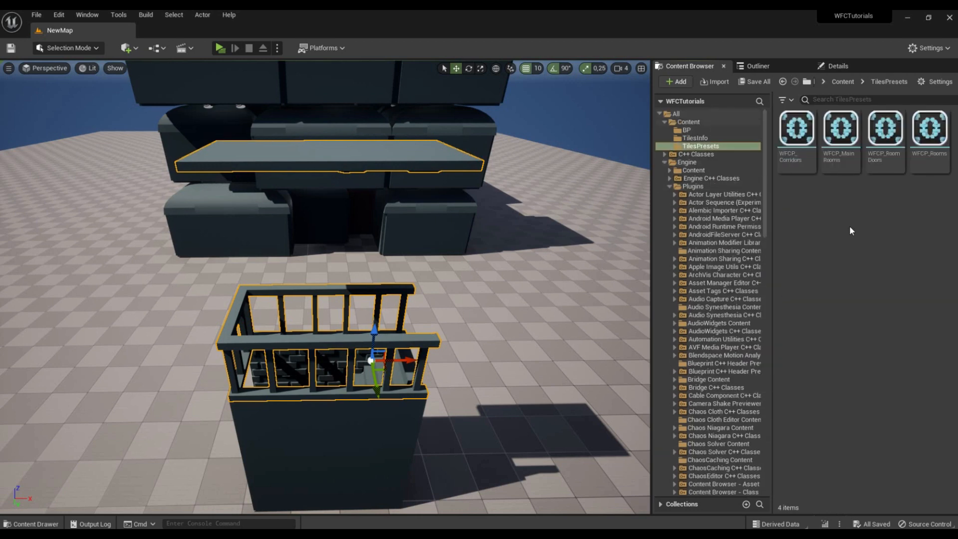
right_click(849, 225)
mouse_move(773, 522)
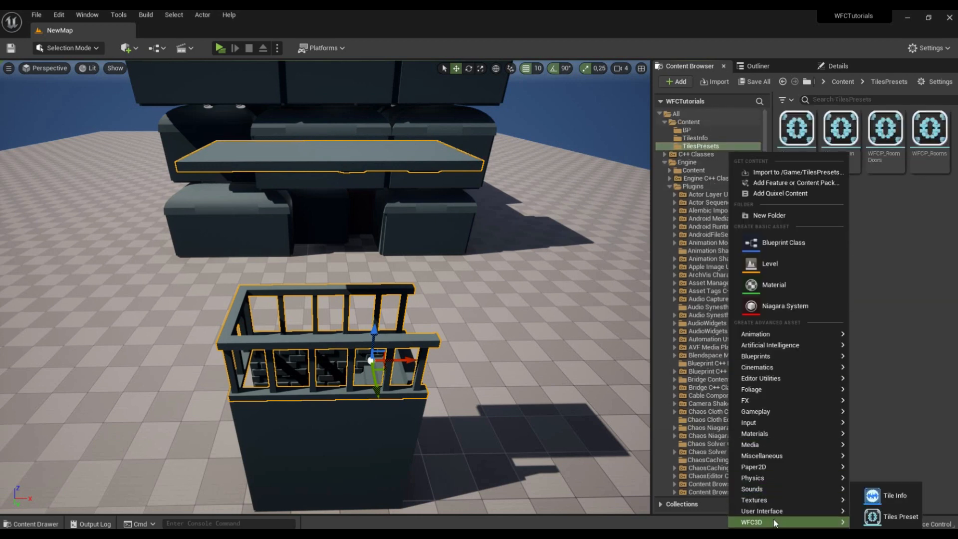
left_click(872, 519)
type("W")
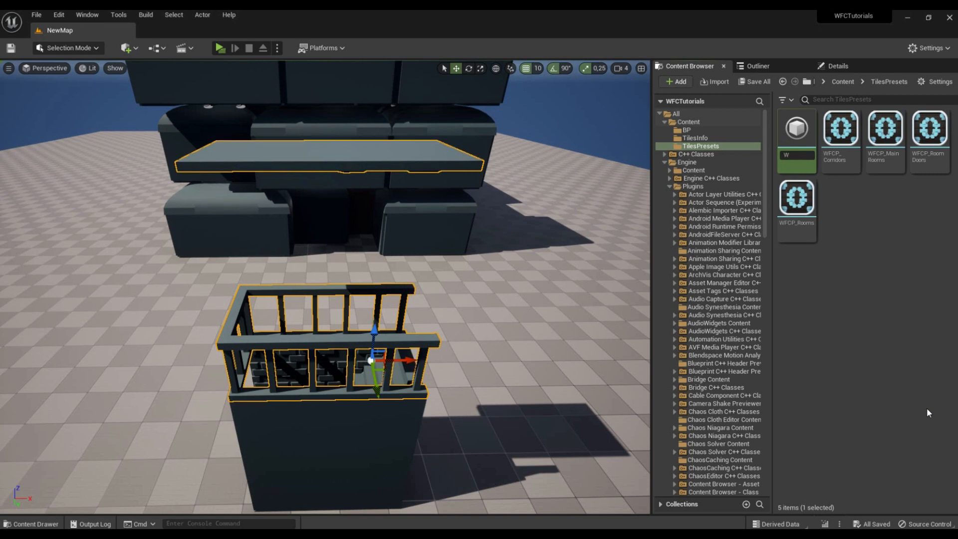
type("FCP_Stairs")
key("Return")
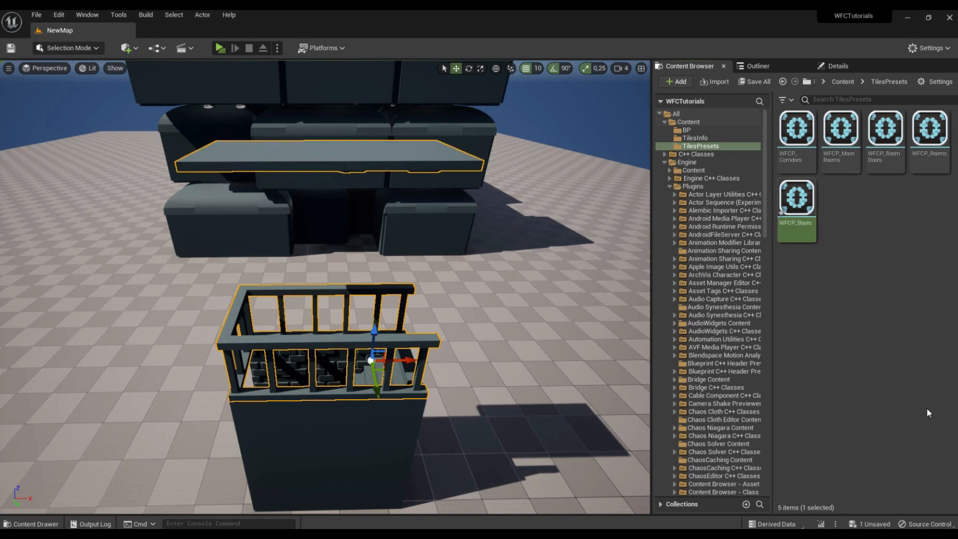
Step: Open WFCP_Stairs and add the RoomStairBack and RoomStairFwd tiles from the TilesInfo folder as its tile states
double_click(795, 215)
left_click(721, 131)
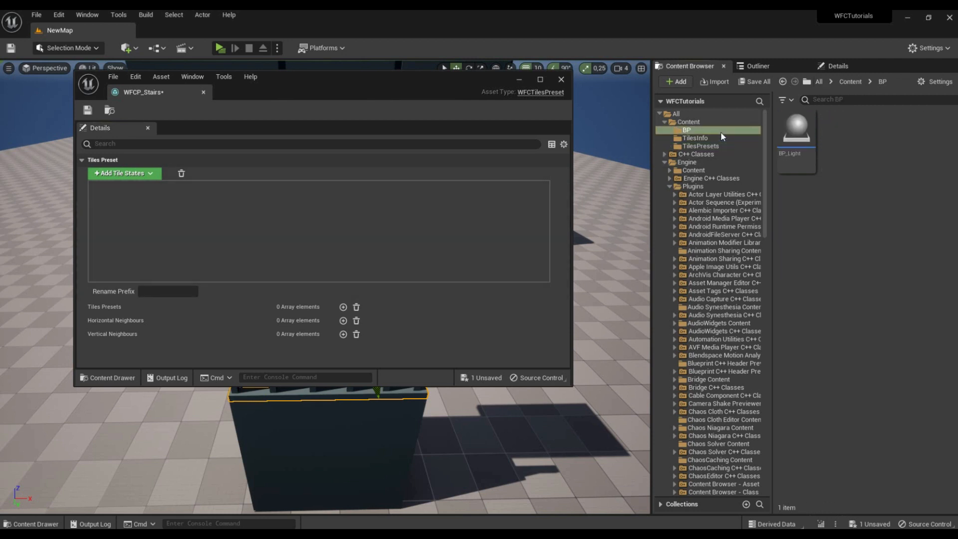
left_click(703, 138)
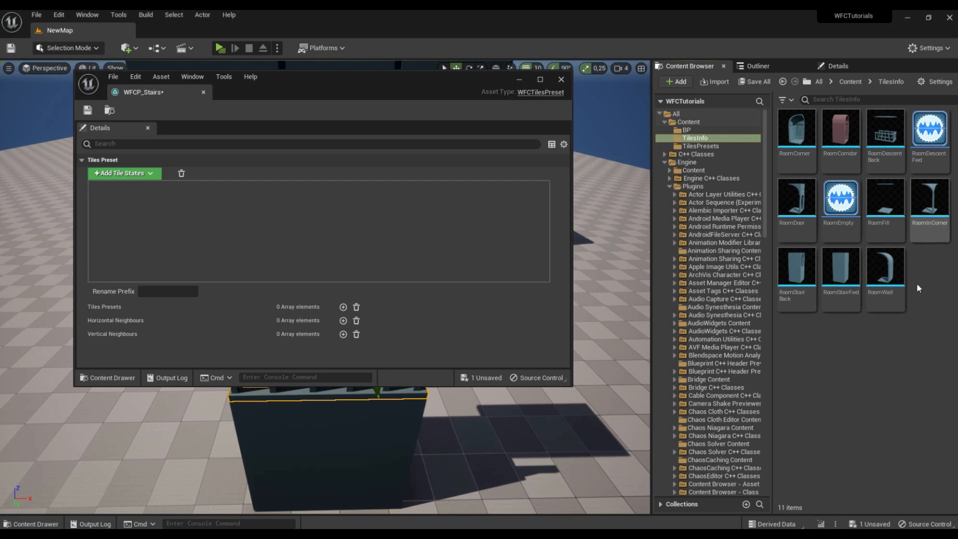
left_click(796, 294)
left_click(837, 305, "ctrl")
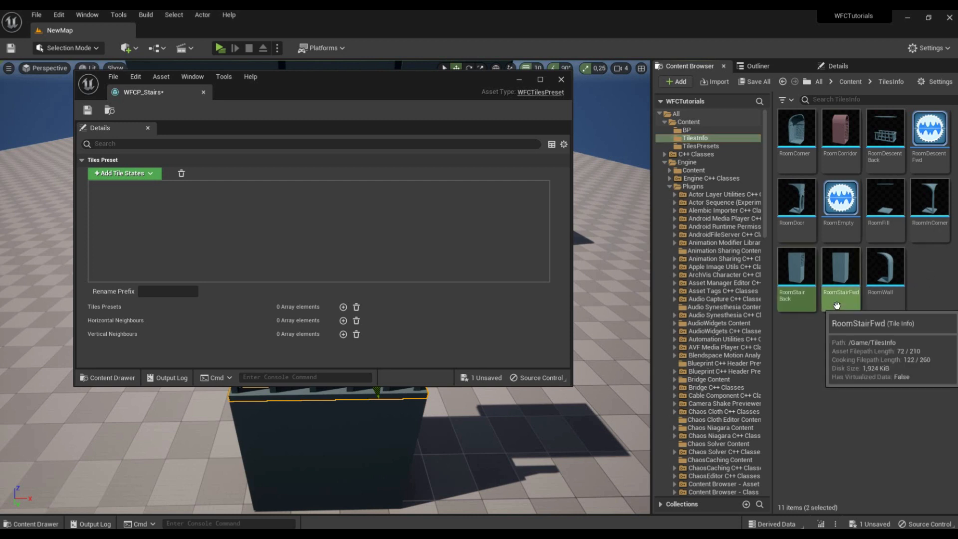
left_click_drag(796, 297, 284, 234)
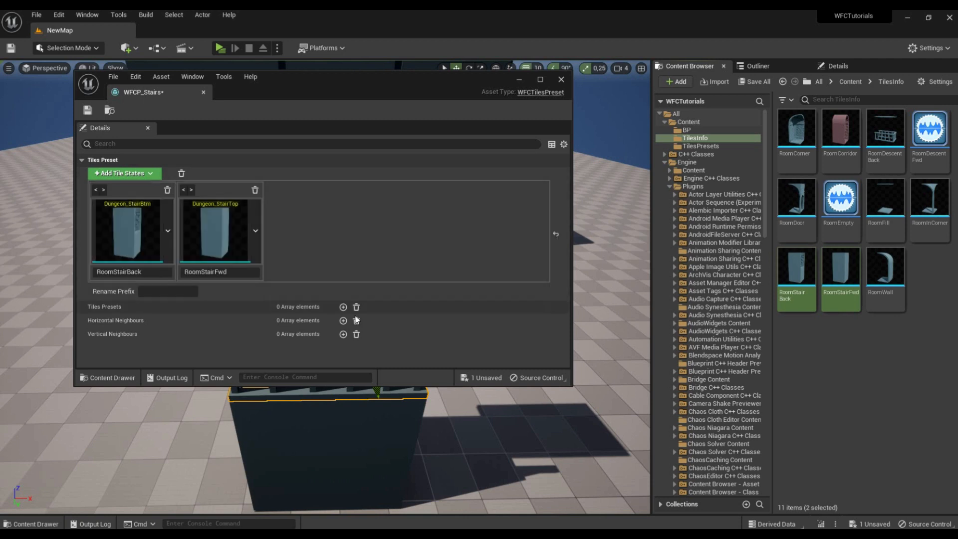
Step: Add three Tiles Presets elements to WFCP_Stairs and assign them WFCP_Rooms, WFCP_RoomDoors and WFCP_Corridors
left_click(343, 308)
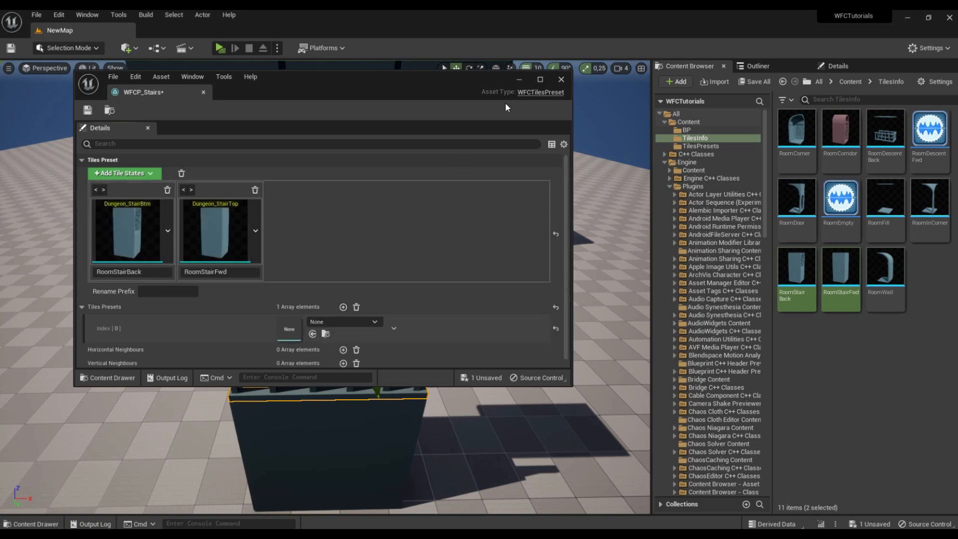
left_click(343, 308)
left_click(343, 307)
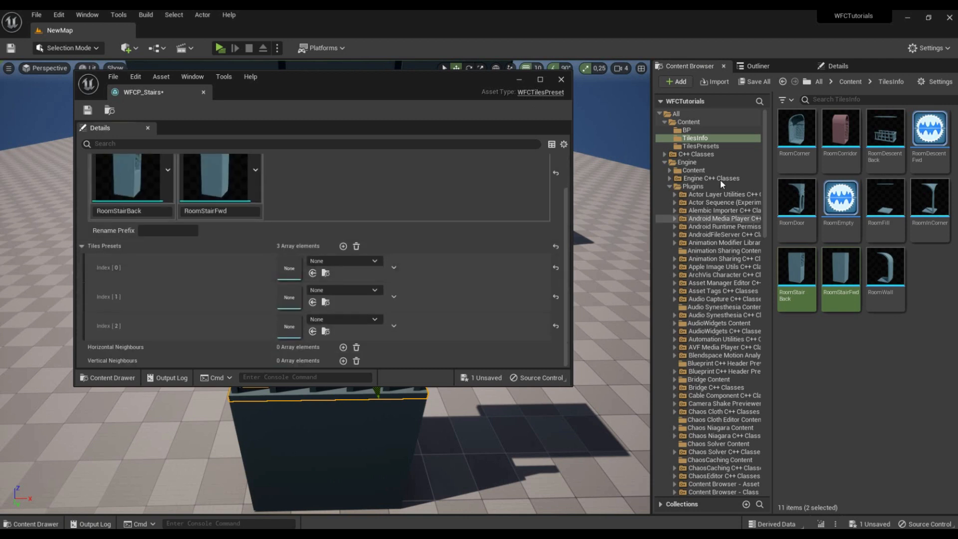
left_click(722, 146)
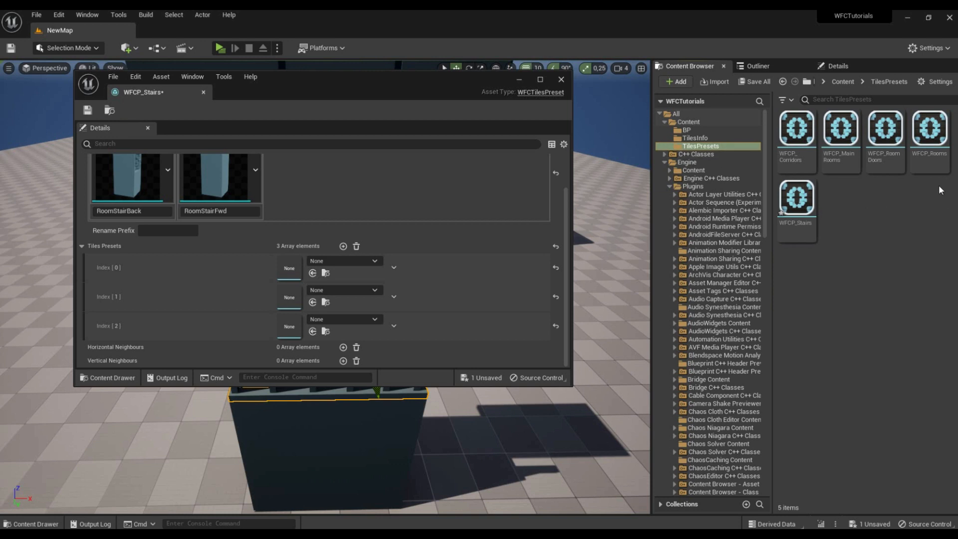
left_click_drag(930, 131, 290, 268)
left_click_drag(884, 130, 290, 297)
left_click_drag(786, 151, 289, 327)
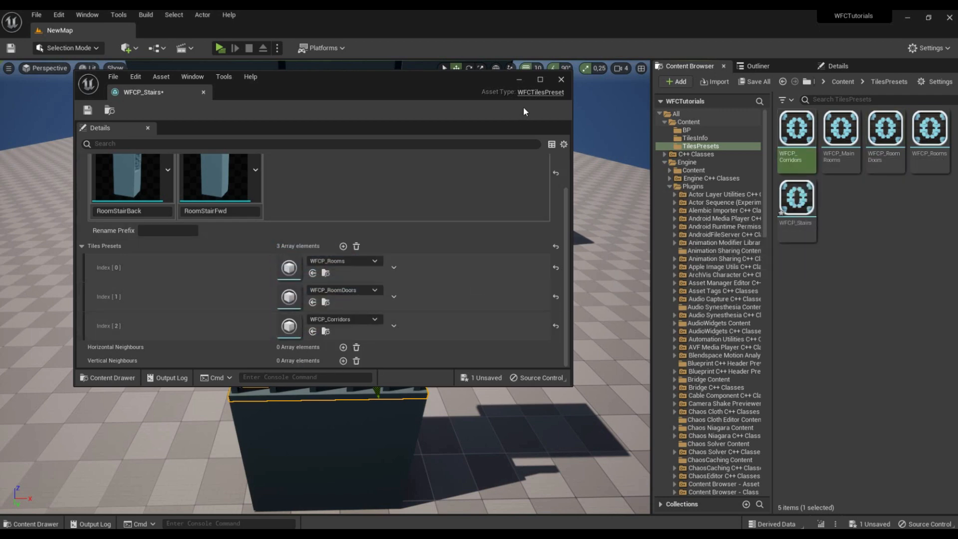
Step: Maximize the preset editor and add two Horizontal Neighbours entries with left states RoomStairBack and RoomStairFwd
left_click(539, 80)
left_click(452, 349)
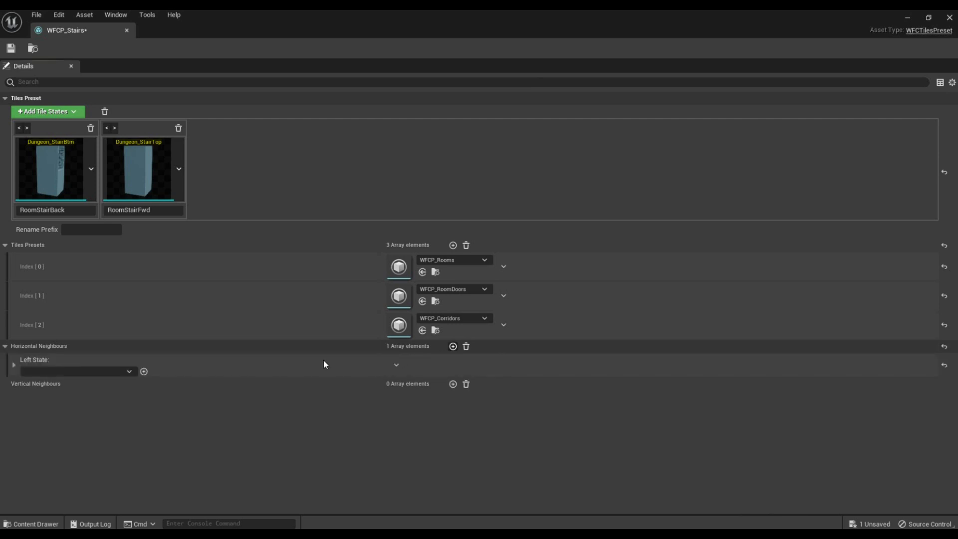
left_click(68, 372)
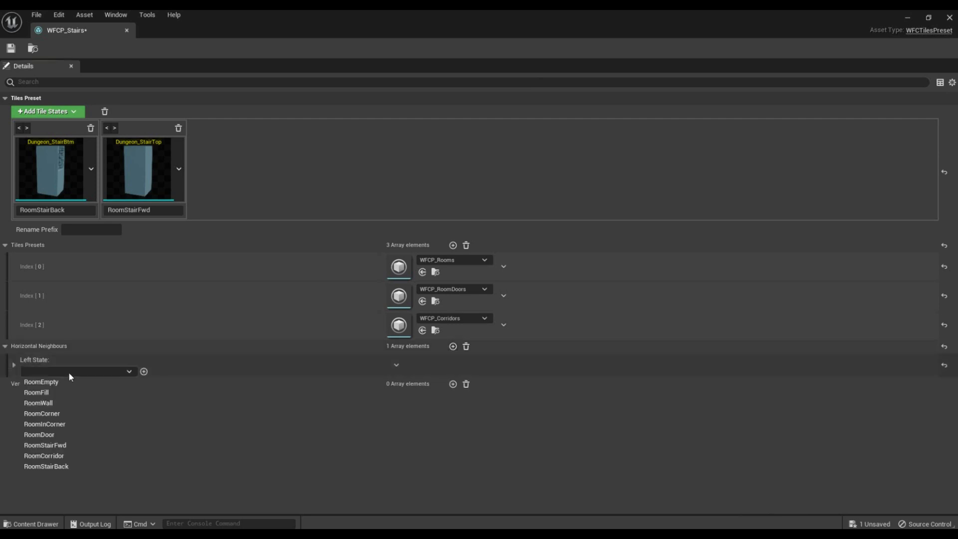
left_click(81, 467)
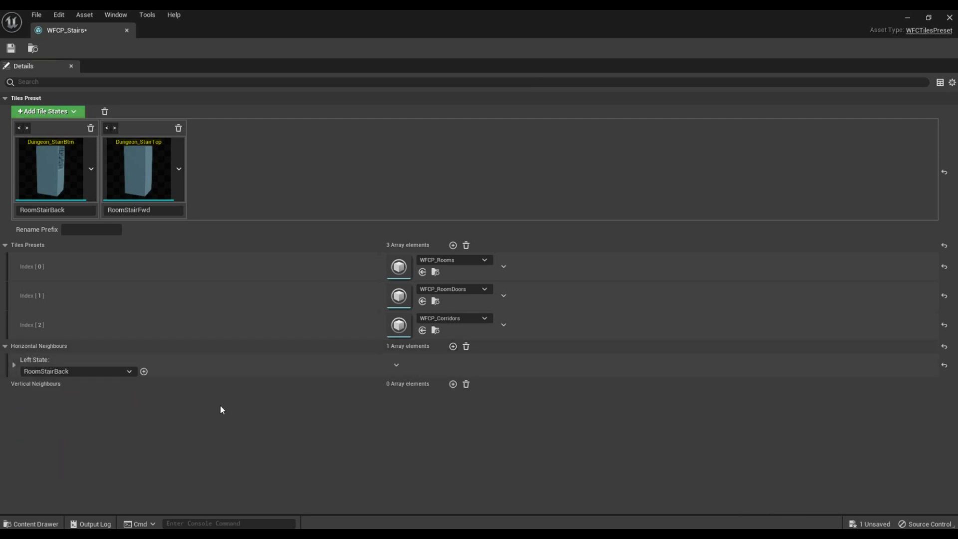
left_click(453, 346)
left_click(72, 396)
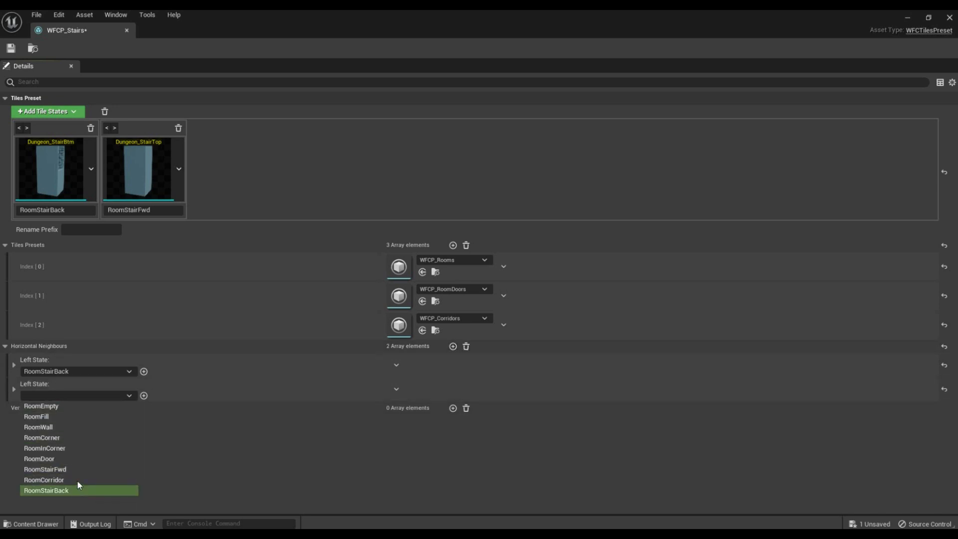
left_click(77, 470)
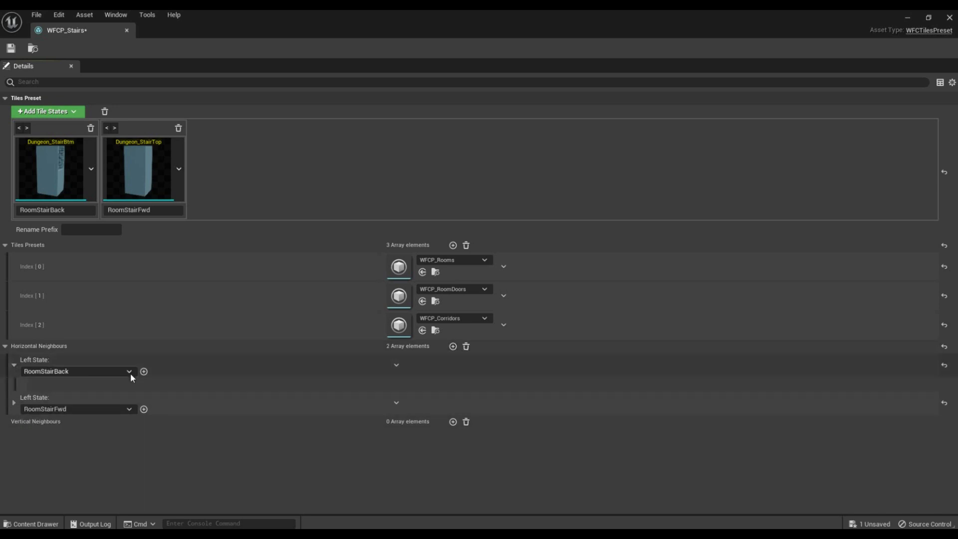
Step: Add RoomEmpty and RoomWall right states to RoomStairBack, pairing the stair's left and right edges with all RoomEmpty edges and RoomWall's top edge
left_click(144, 371)
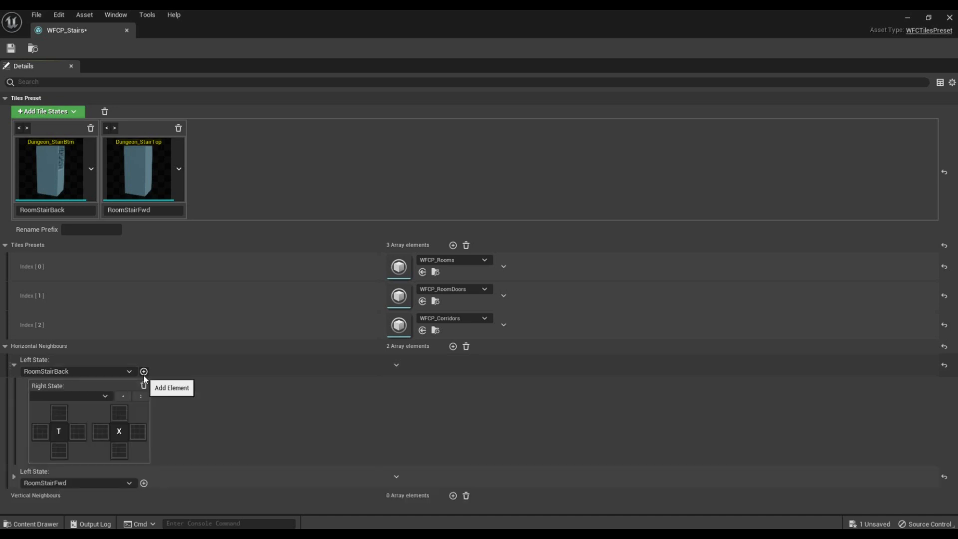
left_click(90, 397)
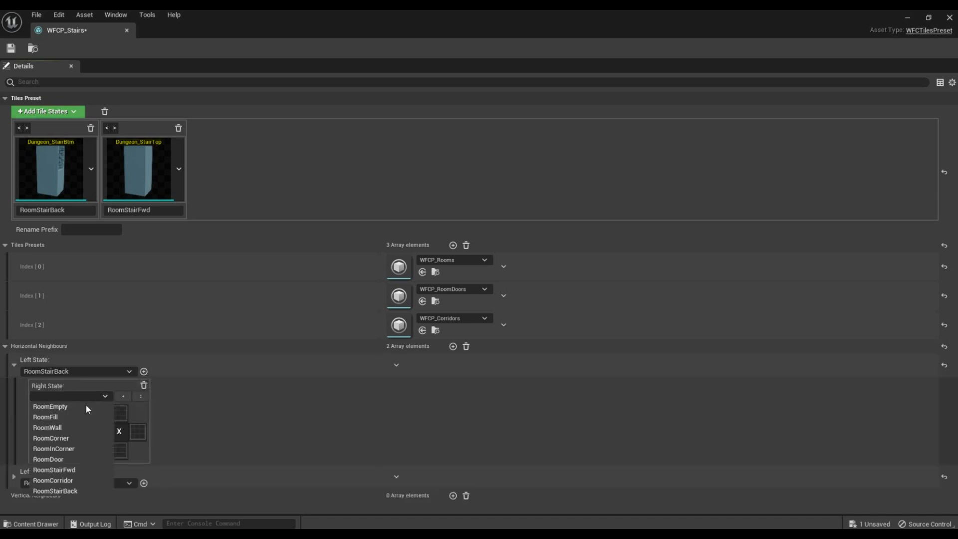
left_click(83, 406)
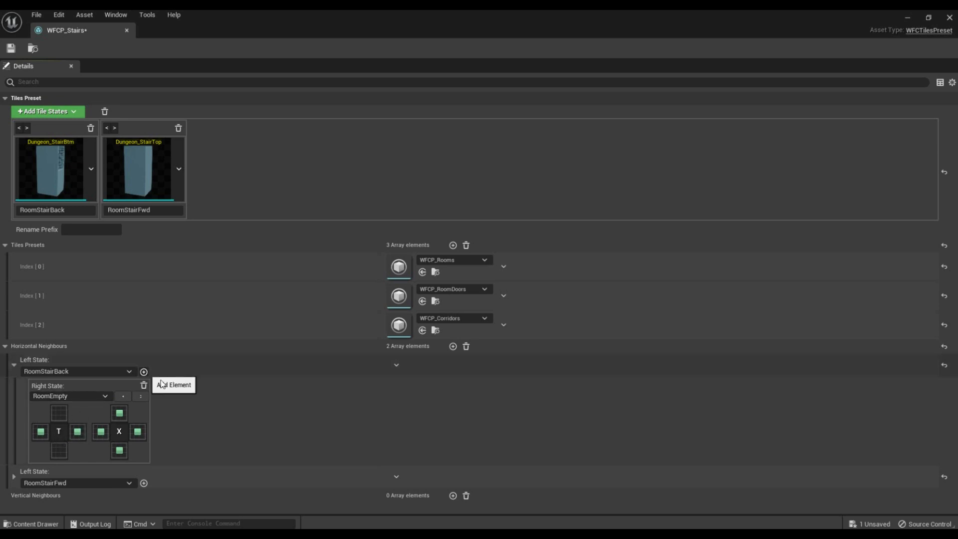
left_click(144, 372)
left_click(180, 394)
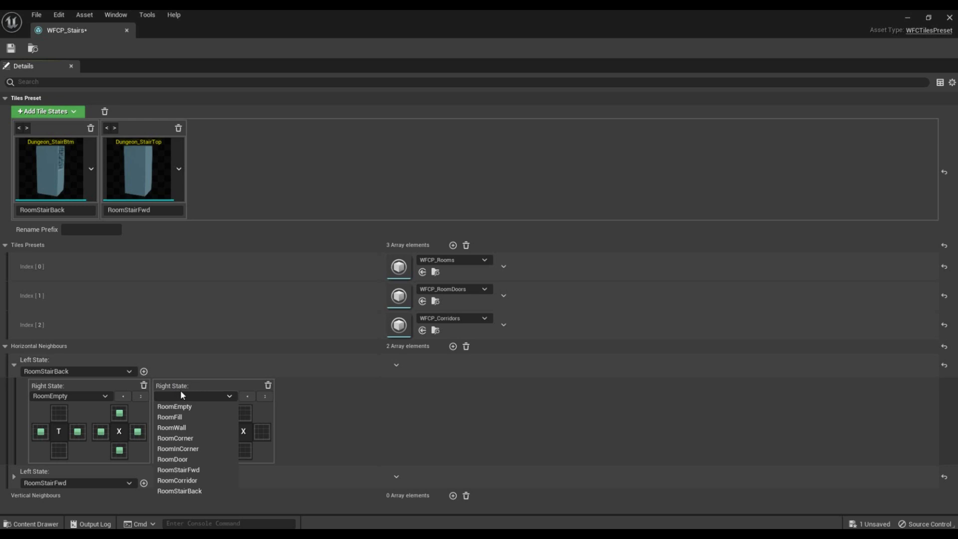
left_click(192, 427)
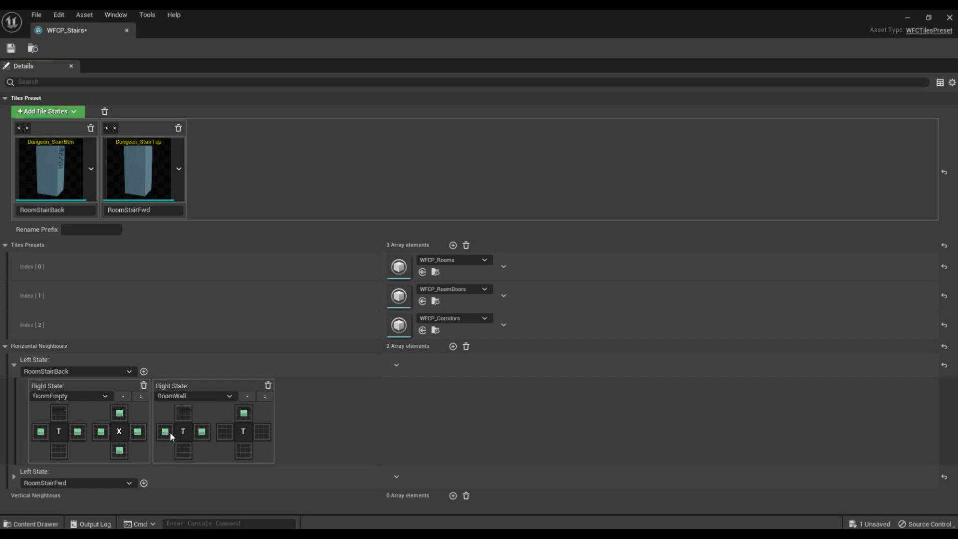
Step: Add RoomCorner and RoomDoor right states to RoomStairBack, pairing its left and right edges with RoomCorner's left and bottom, and its bottom with RoomDoor's top
left_click(144, 371)
left_click(353, 396)
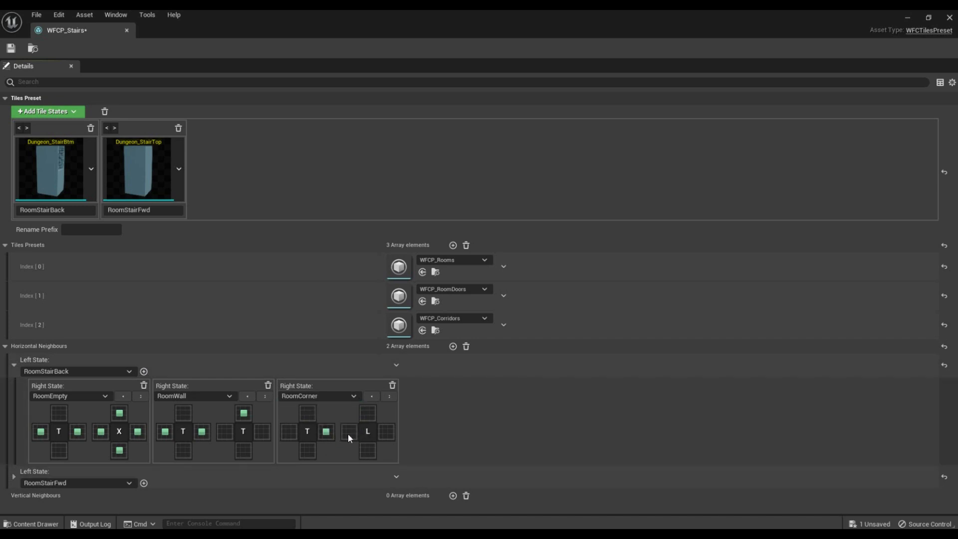
left_click(289, 431)
left_click(144, 371)
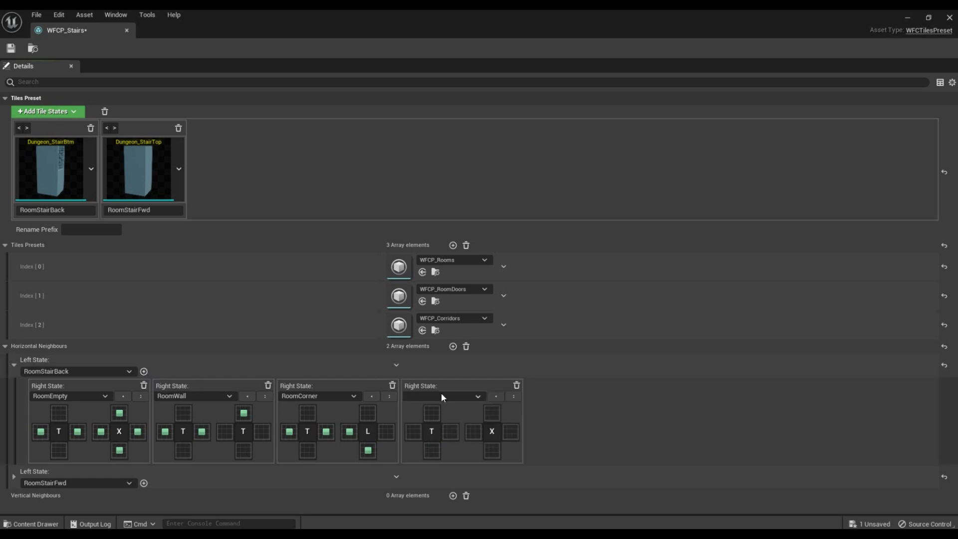
left_click(440, 394)
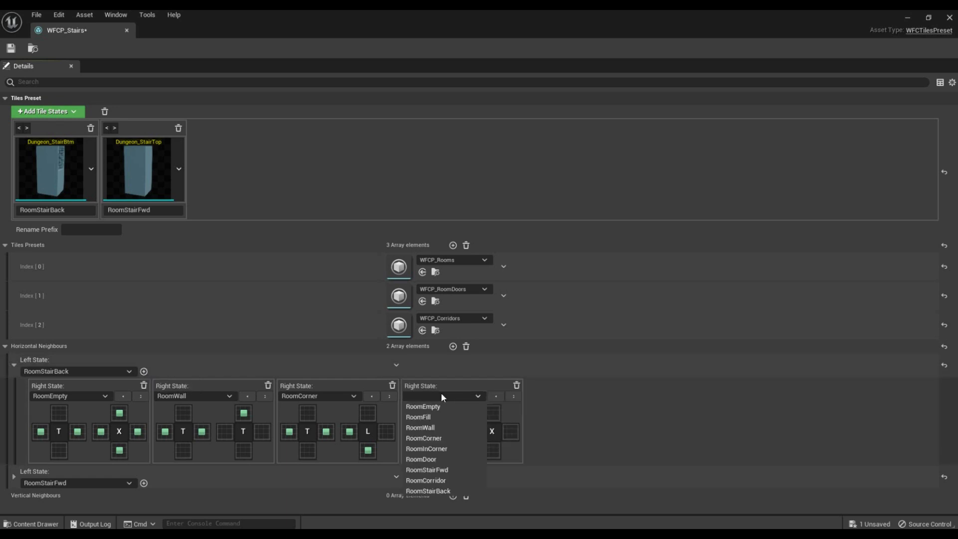
left_click(452, 459)
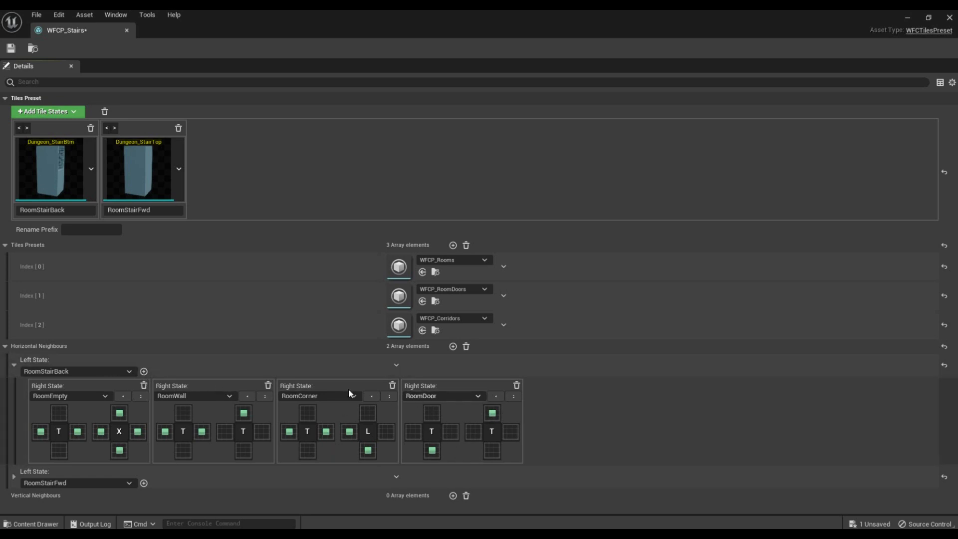
Step: Add RoomCorridor and RoomStairBack right states to RoomStairBack, pairing its right edge with RoomCorridor's left and RoomStairBack's left and right, and save the preset
left_click(144, 371)
left_click(543, 397)
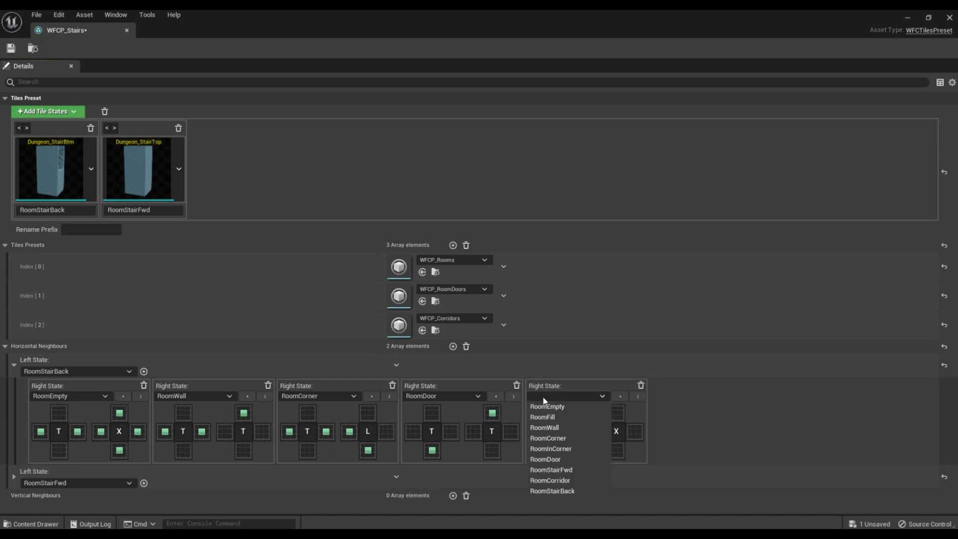
left_click(573, 480)
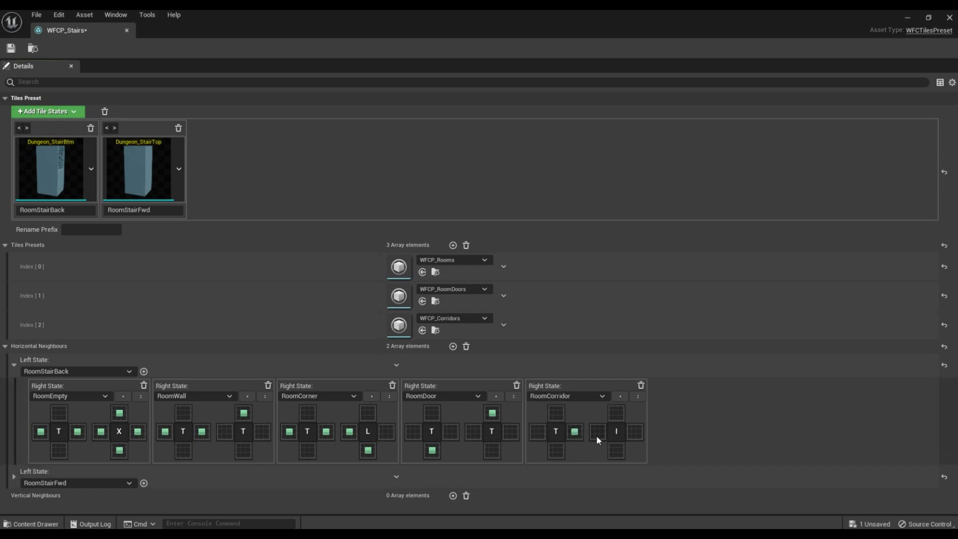
left_click(144, 371)
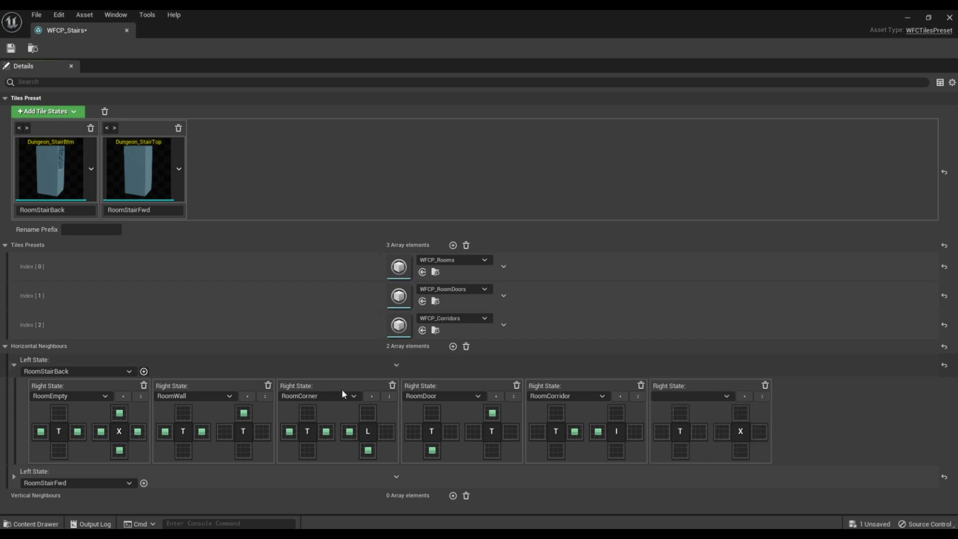
left_click(670, 399)
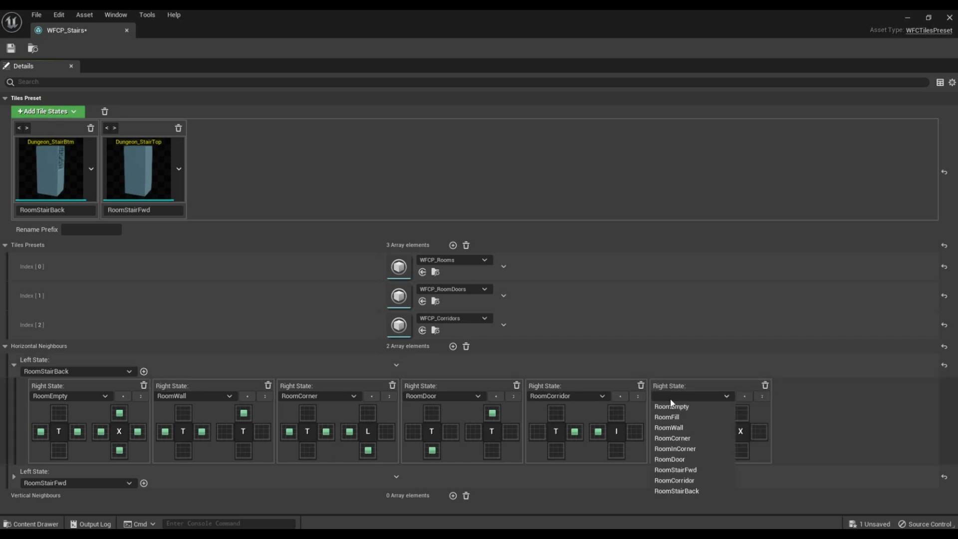
left_click(698, 491)
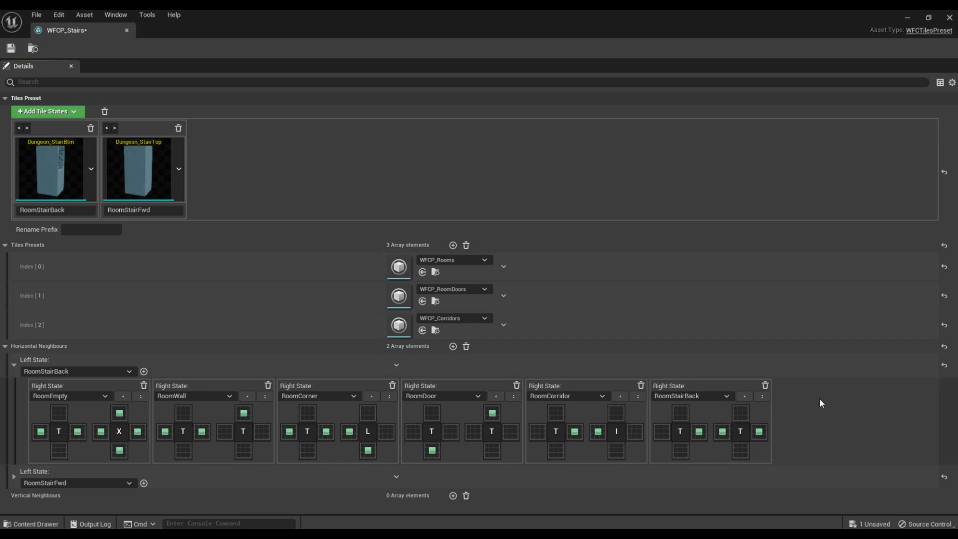
left_click(11, 48)
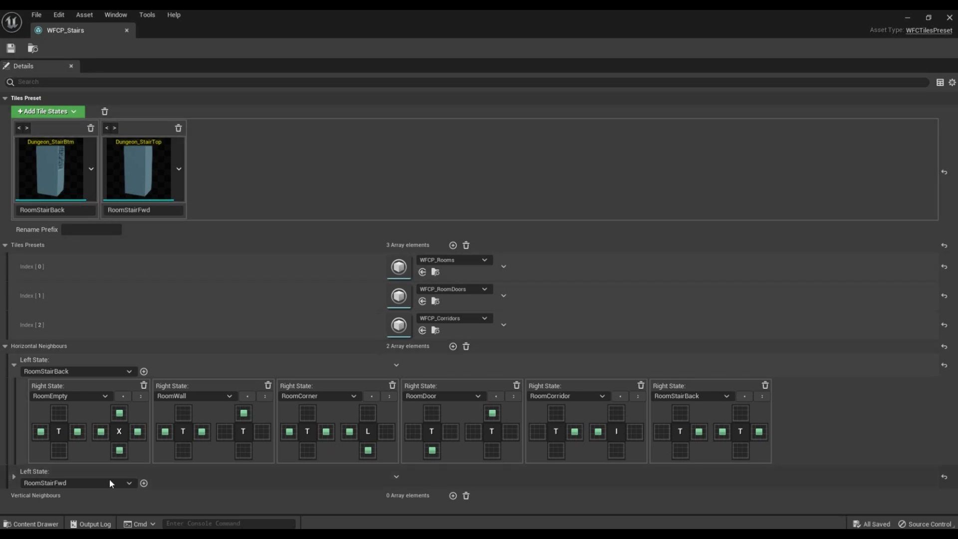
Step: Add RoomEmpty and RoomWall right states to RoomStairFwd, pairing the stair's left, top and right edges with all RoomEmpty edges and RoomWall's top edge
left_click(144, 483)
left_click(14, 477)
scroll(223, 483, "down", 2)
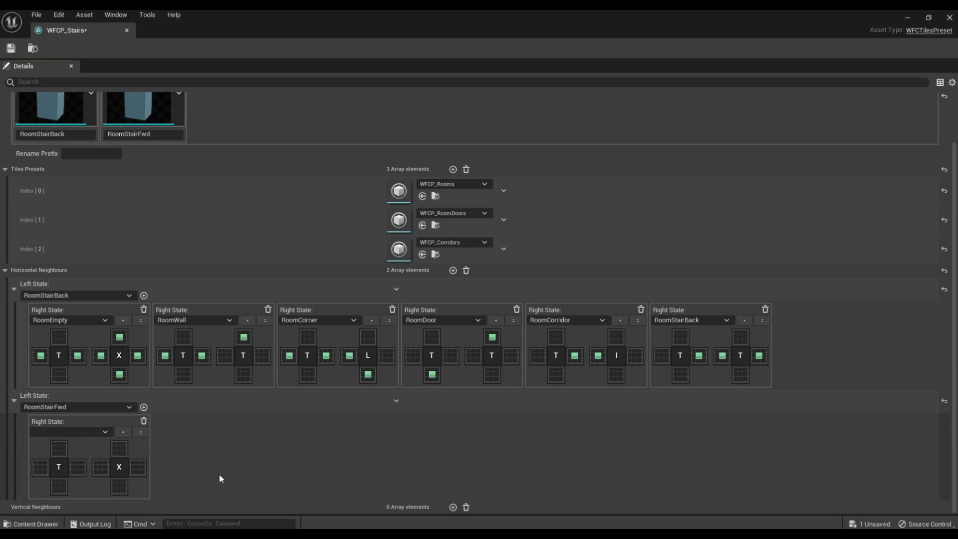
left_click(96, 432)
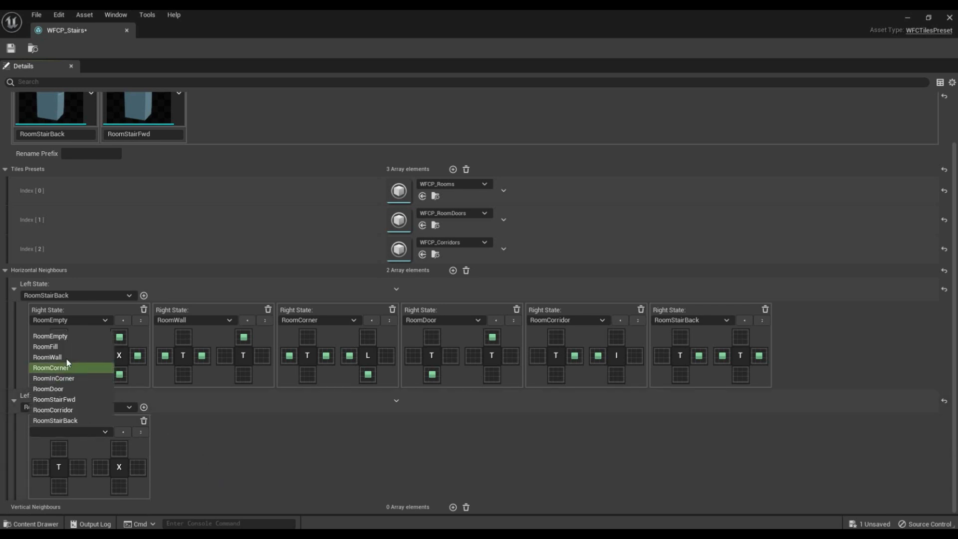
left_click(59, 337)
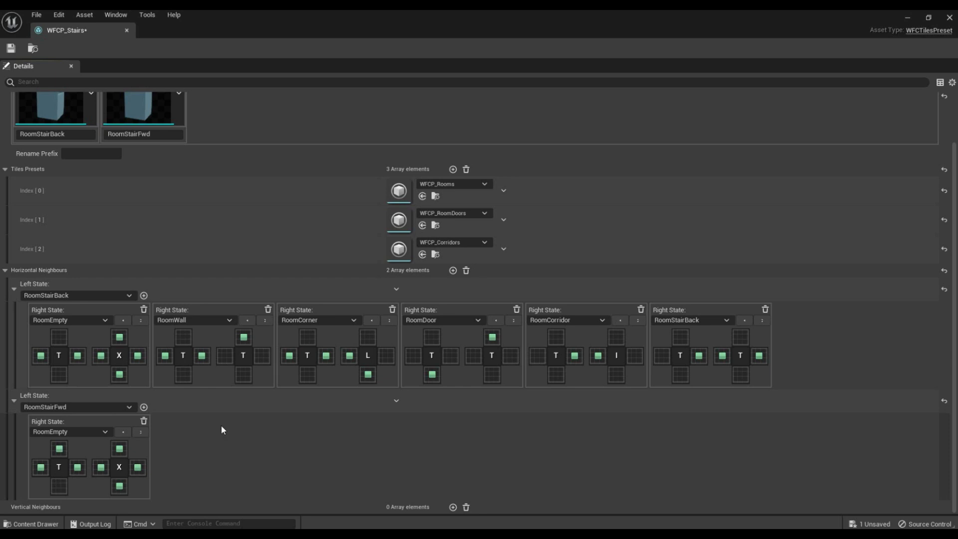
left_click(144, 407)
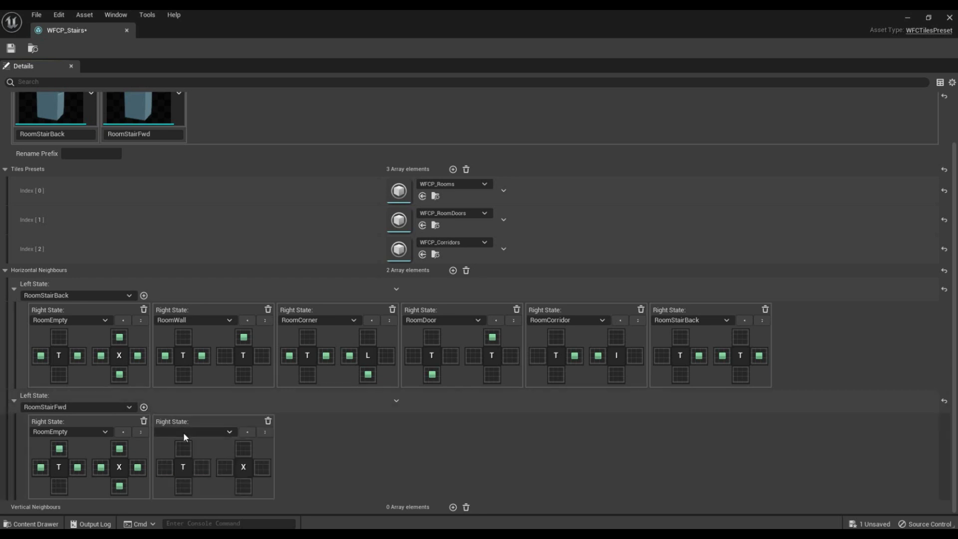
left_click(185, 432)
left_click(197, 356)
left_click(247, 446)
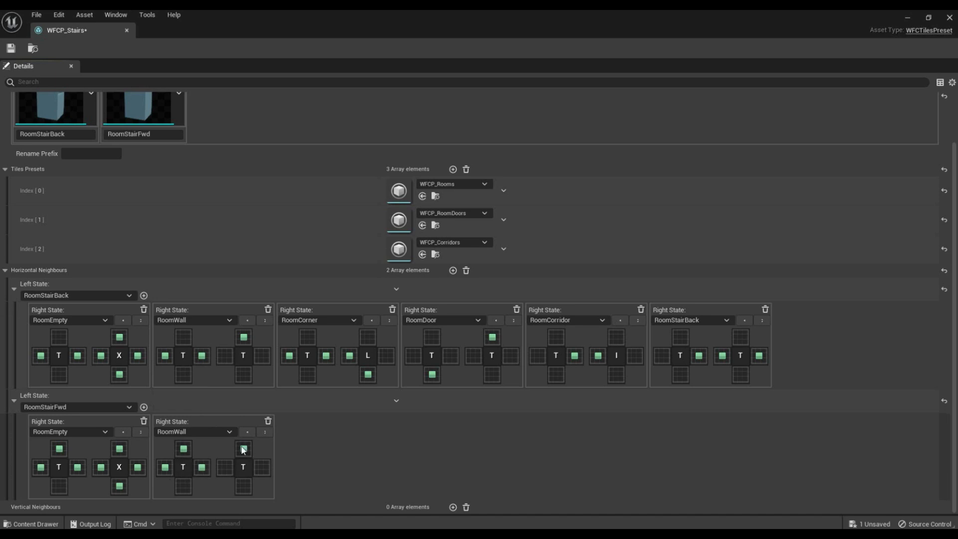
Step: Add RoomCorner and RoomCorridor right states to RoomStairFwd, pairing its left, top and right edges with RoomCorner's left and bottom and RoomCorridor's left
left_click(143, 407)
left_click(317, 431)
left_click(321, 370)
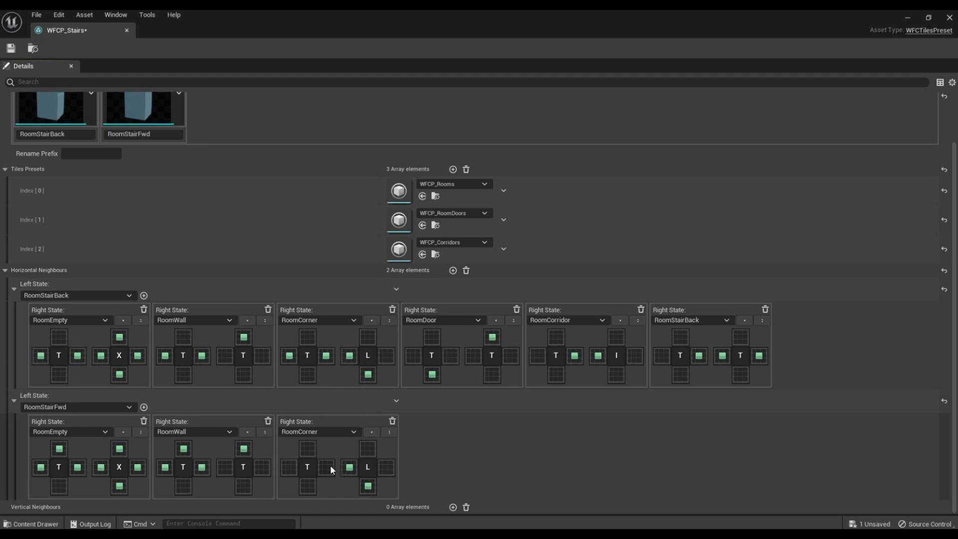
left_click(307, 449)
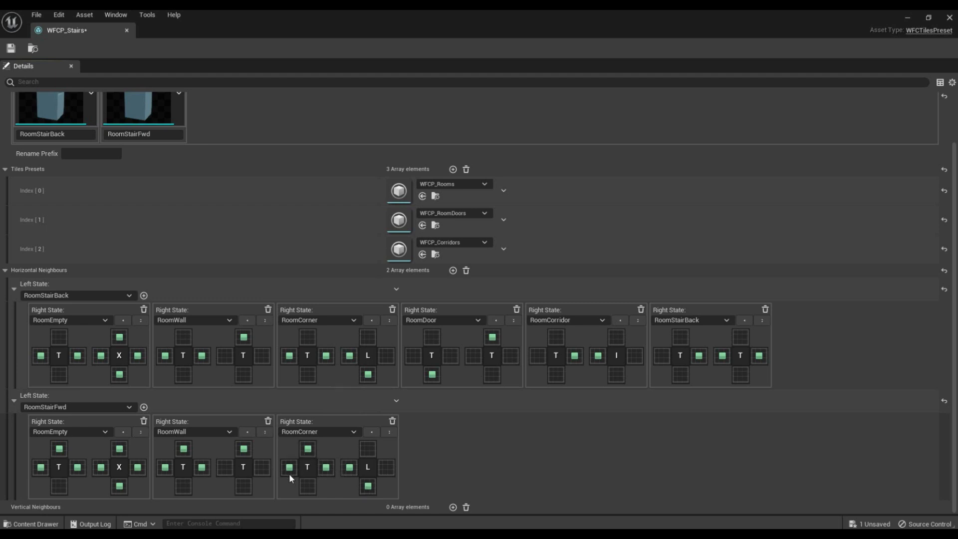
left_click(144, 407)
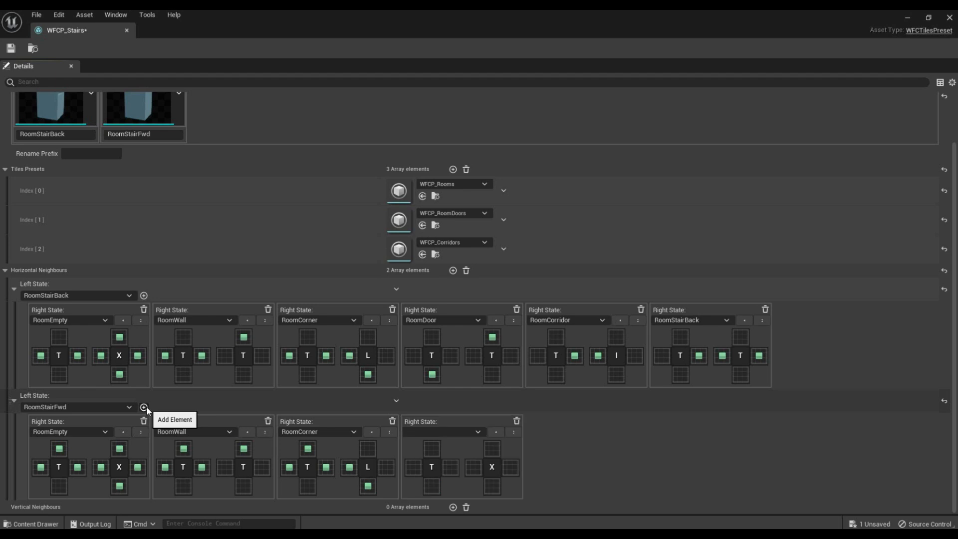
left_click(452, 432)
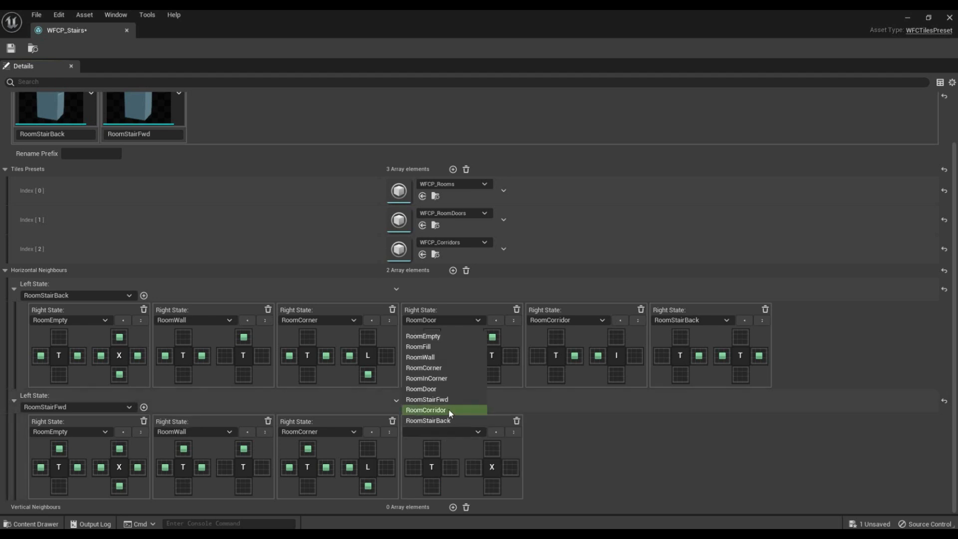
left_click(451, 411)
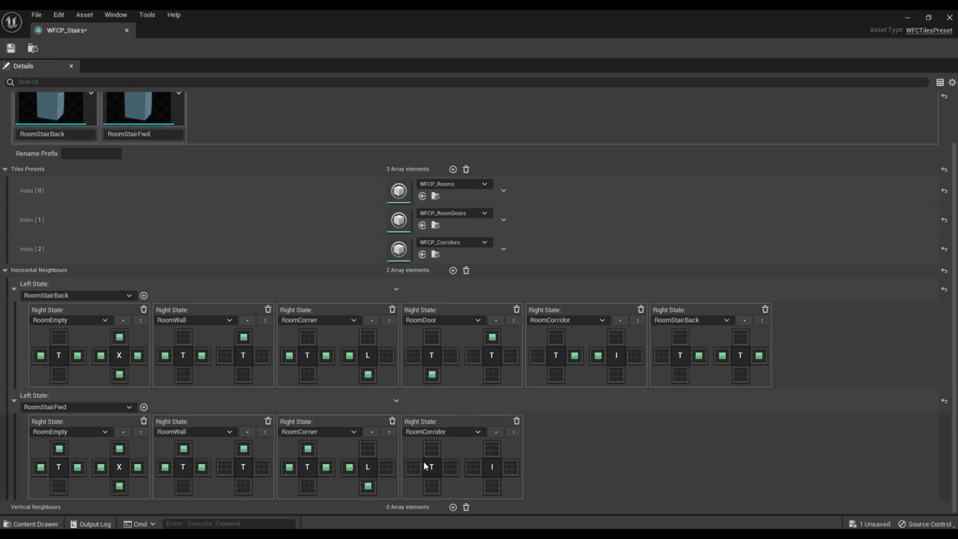
left_click(474, 468)
Step: Add a RoomStairBack right state to RoomStairFwd, pairing bottom with top in green, and left, top and right with left and right in magenta
left_click(144, 407)
left_click(572, 432)
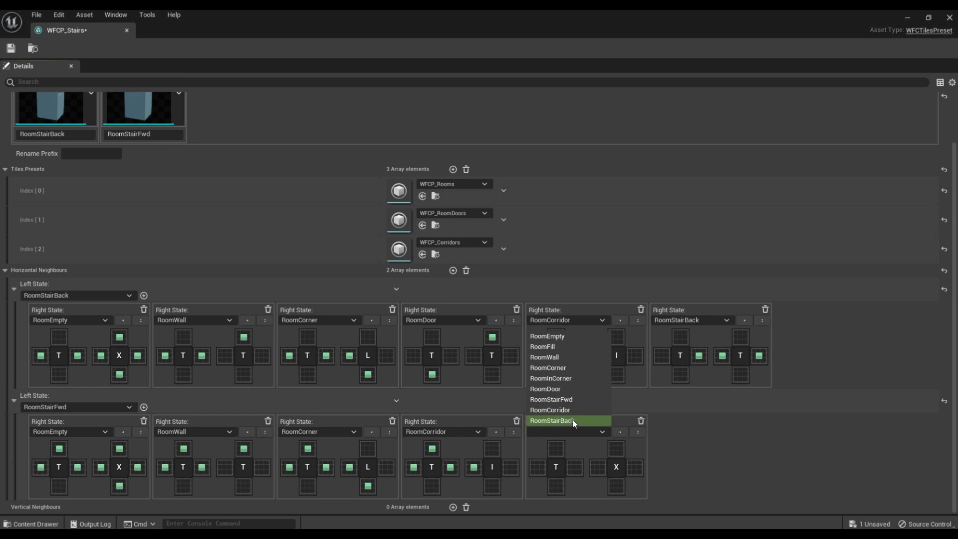
left_click(574, 421)
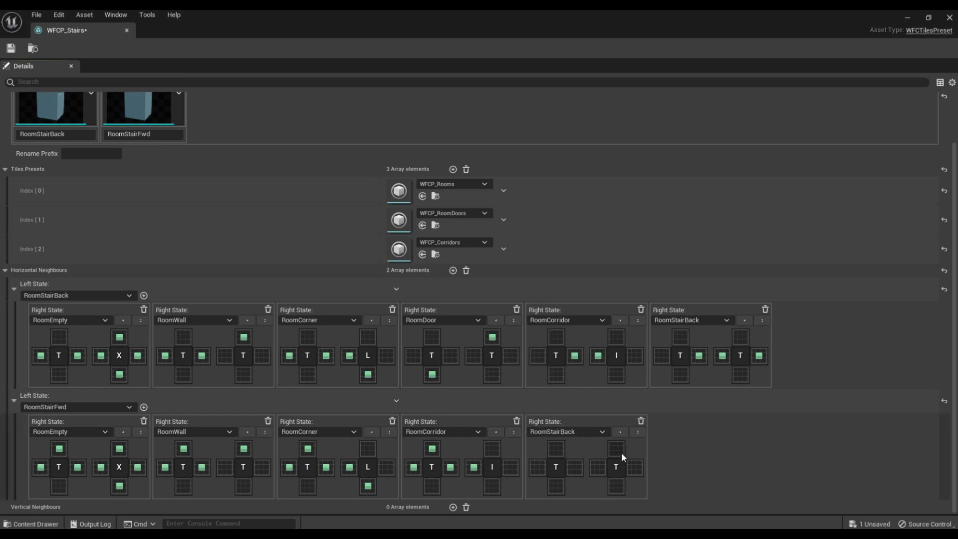
left_click(557, 487)
left_click(598, 467)
Step: Add a RoomStairFwd right state to RoomStairFwd, pairing the left, top and right edges of both tiles, and save and close the preset
left_click(143, 406)
left_click(677, 431)
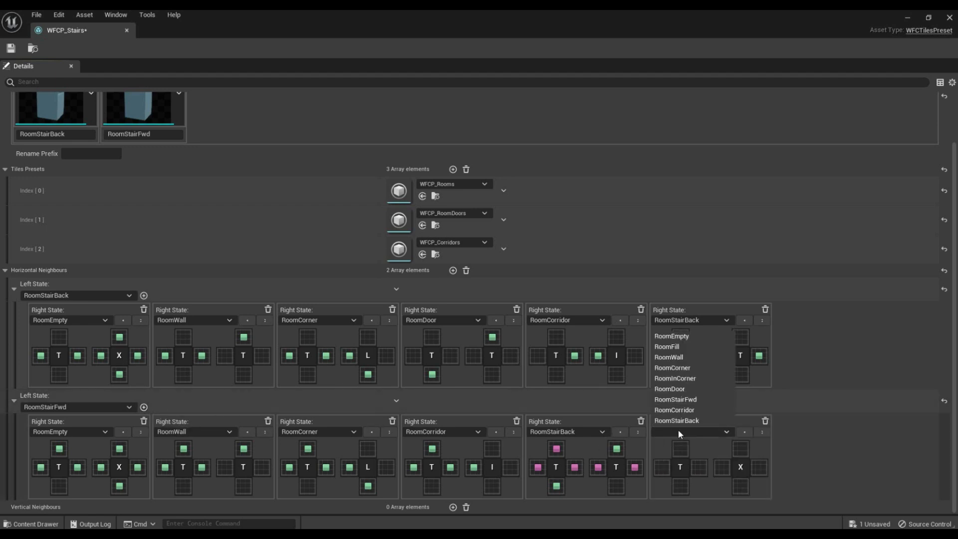
left_click(686, 419)
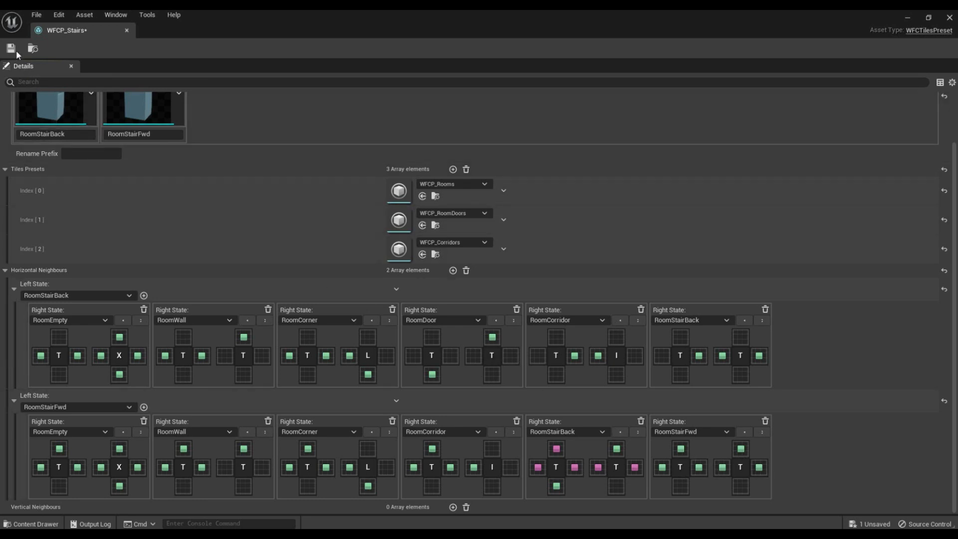
left_click(16, 52)
left_click(950, 18)
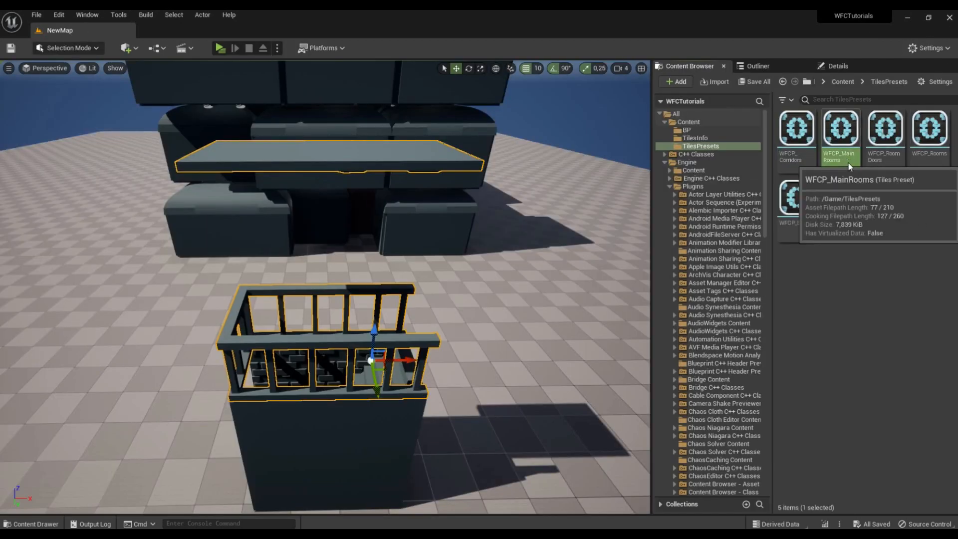
Step: Add WFCP_Stairs as a fourth Tiles Presets element in WFCP_MainRooms, and save and close that preset
double_click(841, 142)
double_click(669, 19)
left_click(340, 324)
scroll(451, 337, "down", 3)
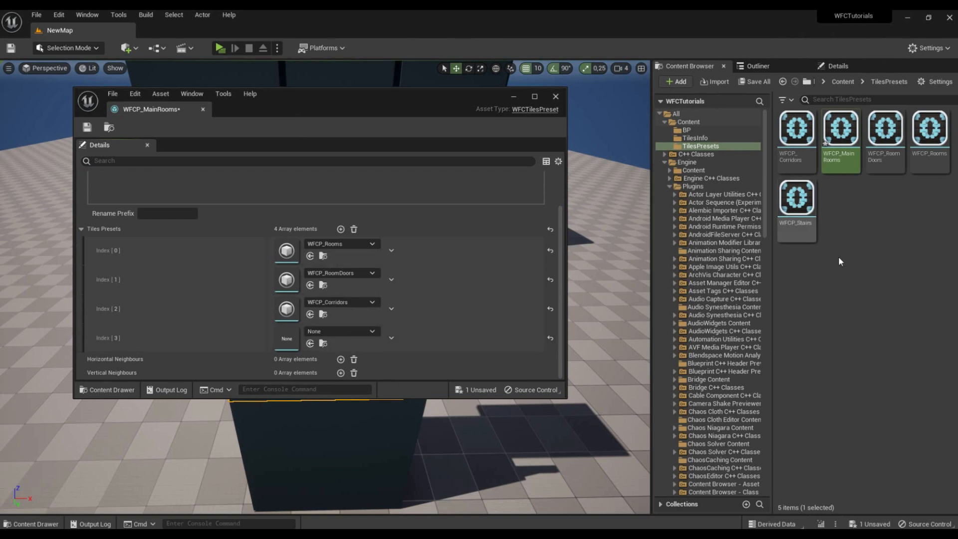
left_click_drag(812, 222, 292, 337)
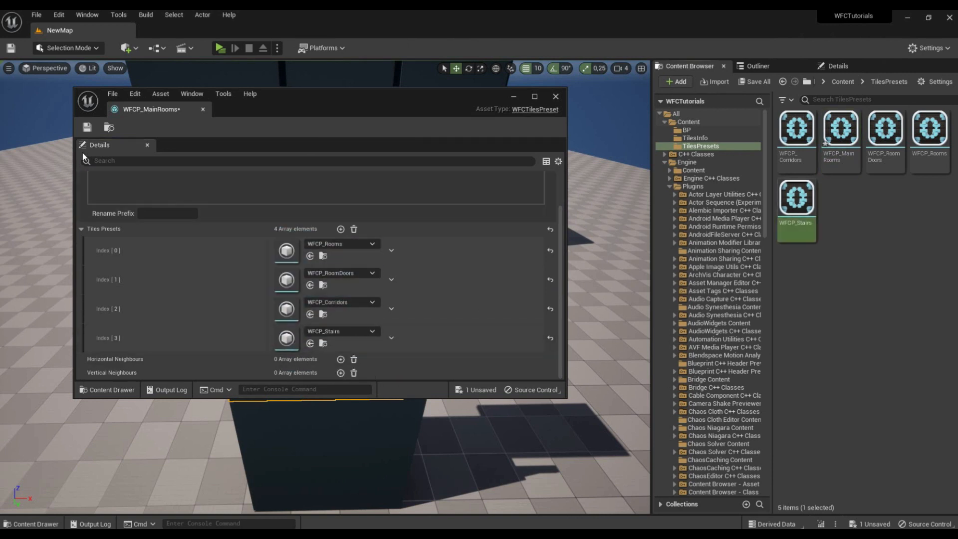
left_click(86, 128)
left_click(557, 96)
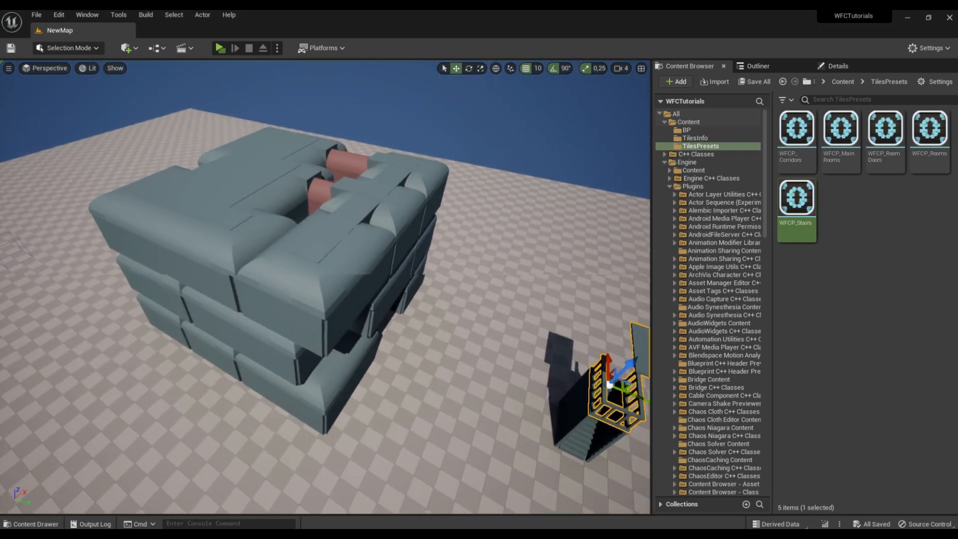
Step: Set the Rect Wave Size of BP_WFCActor's WFCRectangleWave component to X 15, Y 15 and Z 1
right_click_drag(508, 217, 579, 227)
left_click(466, 219)
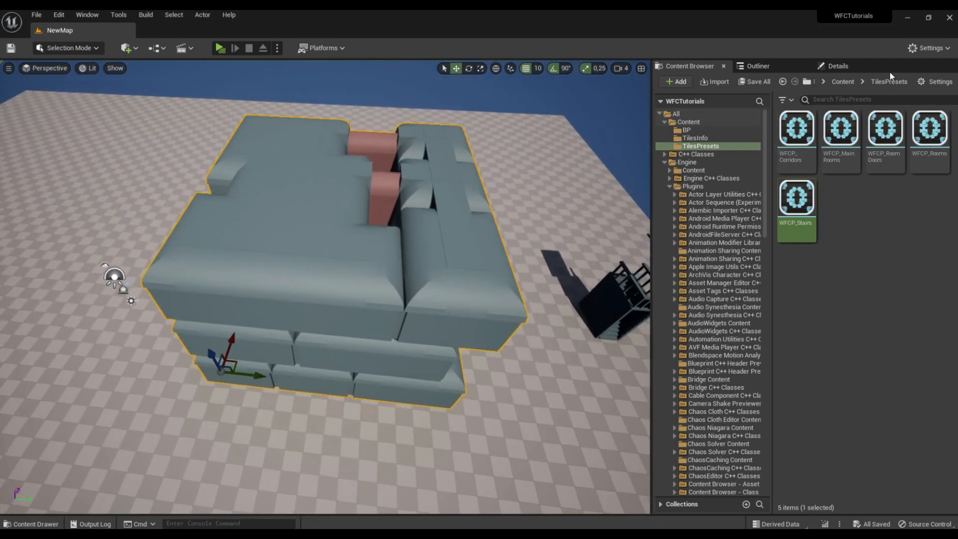
left_click(828, 65)
left_click(743, 129)
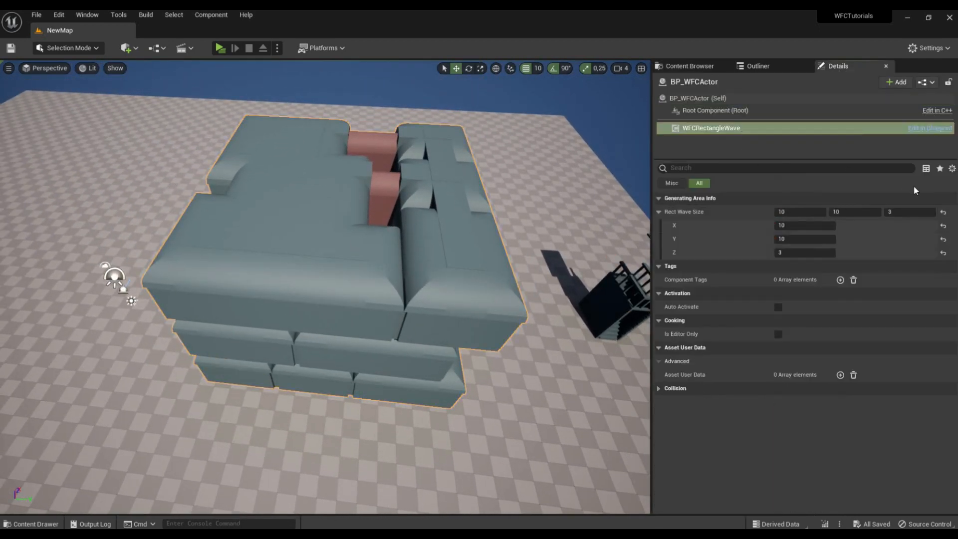
left_click(900, 211)
type("1")
left_click(824, 436)
left_click(795, 227)
type("15")
key("Return")
left_click(804, 238)
type("15")
key("Return")
Step: Run Generate WFC on BP_WFCActor several times with WFCP_MainRooms to produce new dungeon layouts containing stairs
left_click(714, 98)
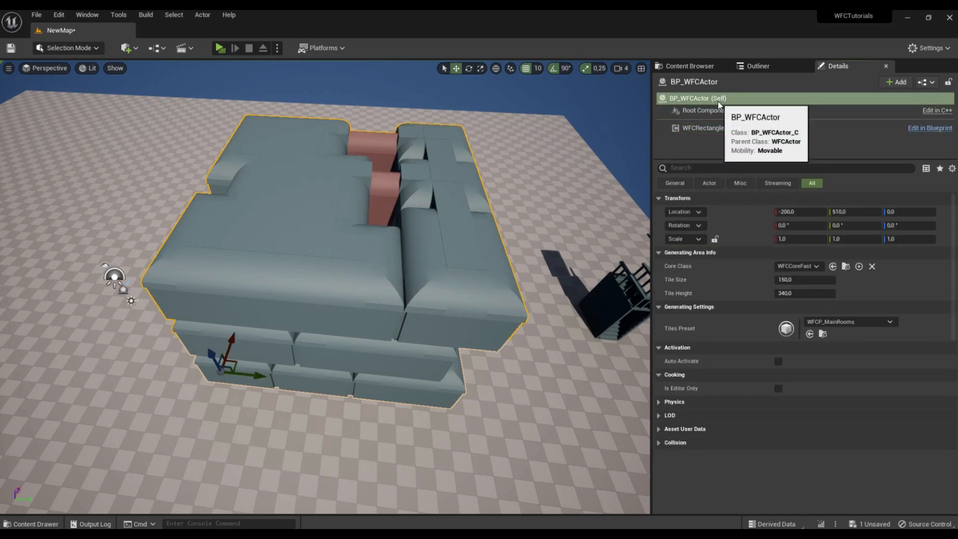
left_click(707, 67)
left_click(854, 68)
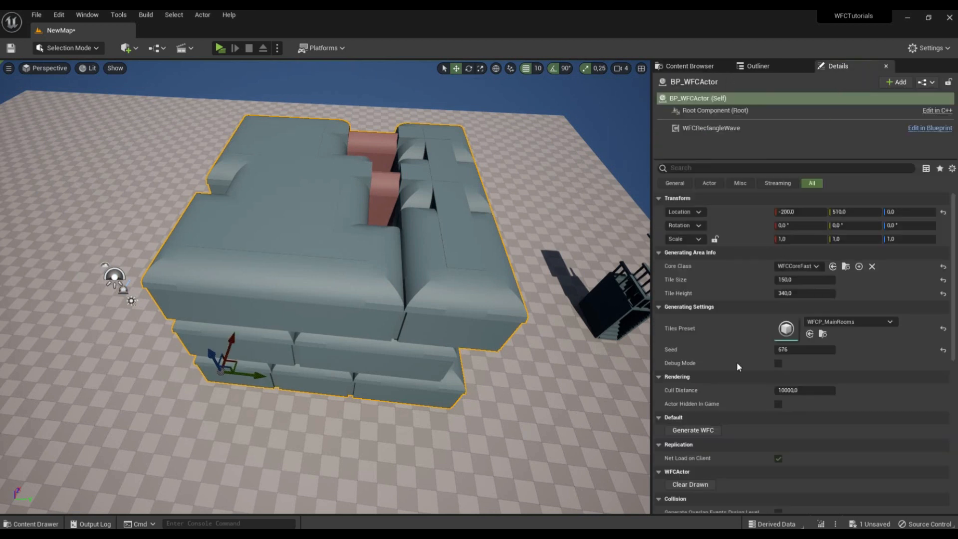
left_click(707, 430)
right_click_drag(508, 219, 538, 250)
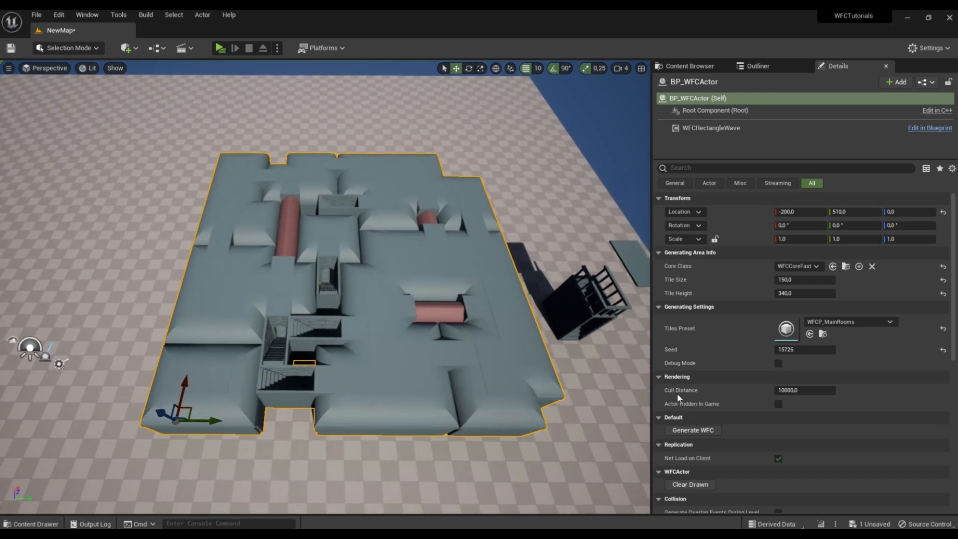
left_click(693, 431)
left_click(693, 431)
left_click(692, 434)
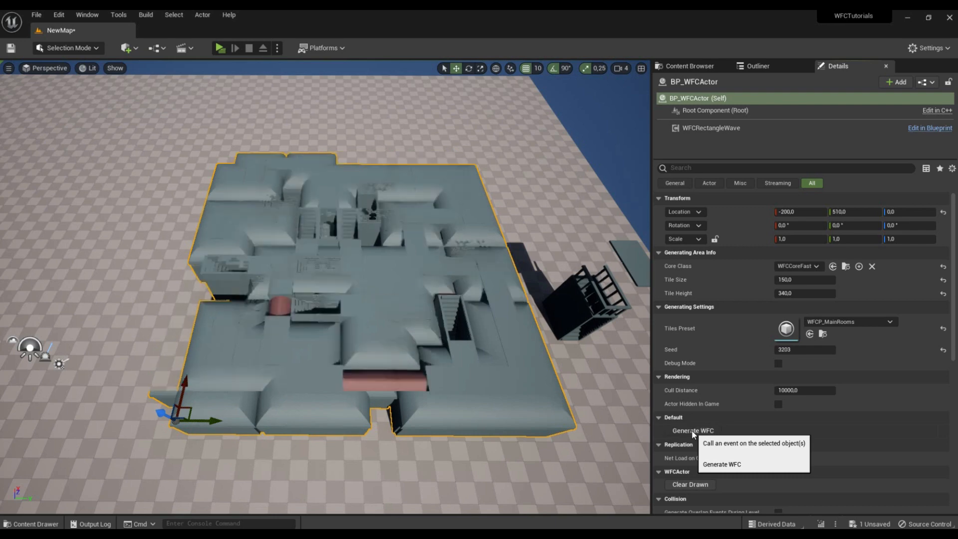
Step: Play the level and walk through the generated dungeon's rooms, doorways and stairs up to the roof and back down, and end the play session
right_click_drag(574, 308, 621, 275)
left_click(219, 48)
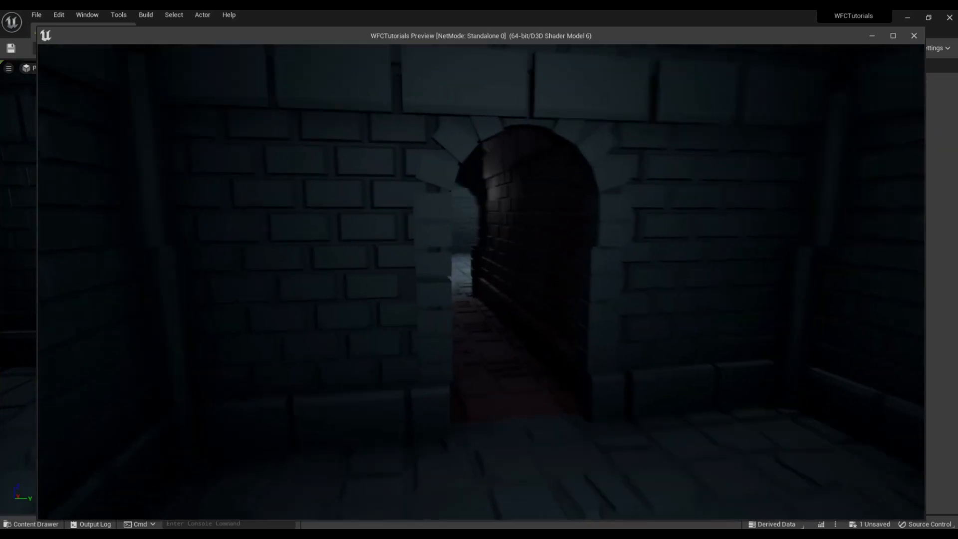
key("w")
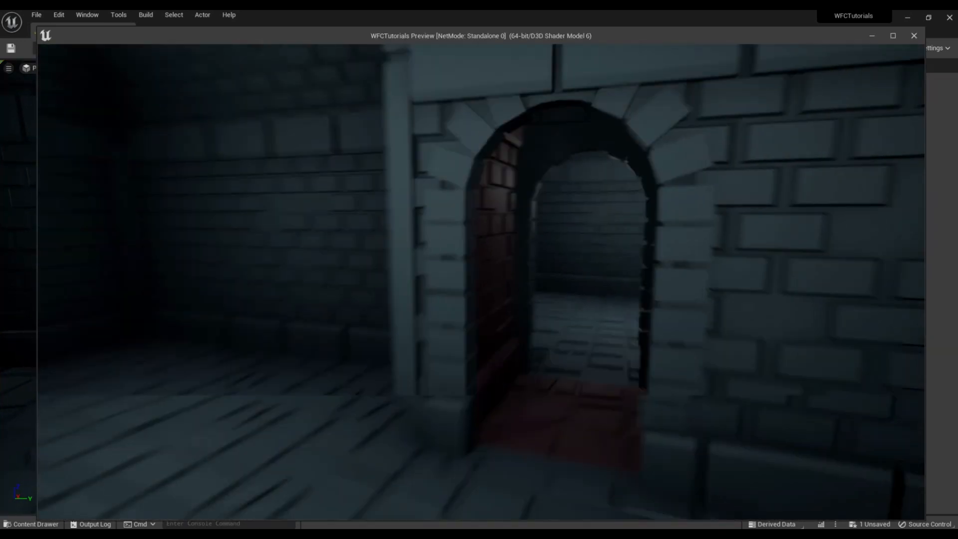
key("w")
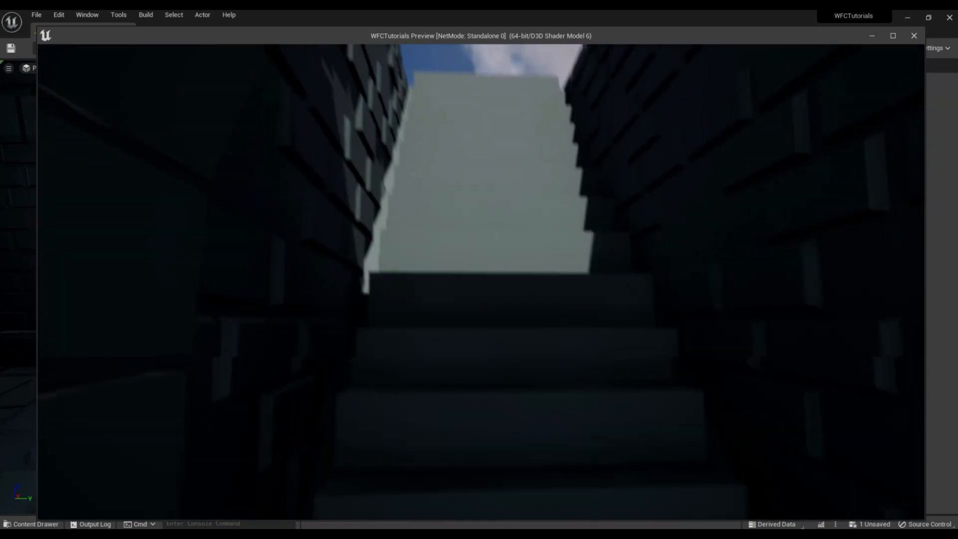
key("w")
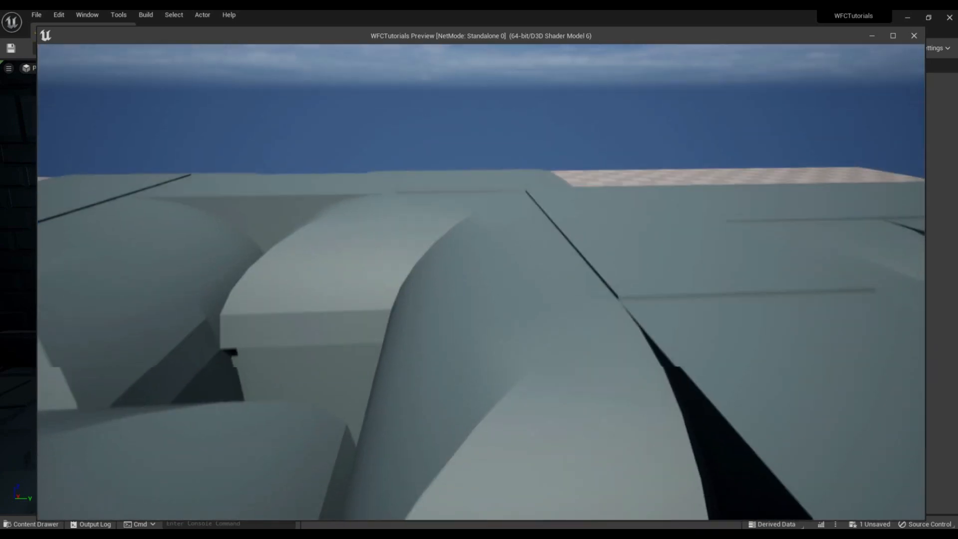
key("w")
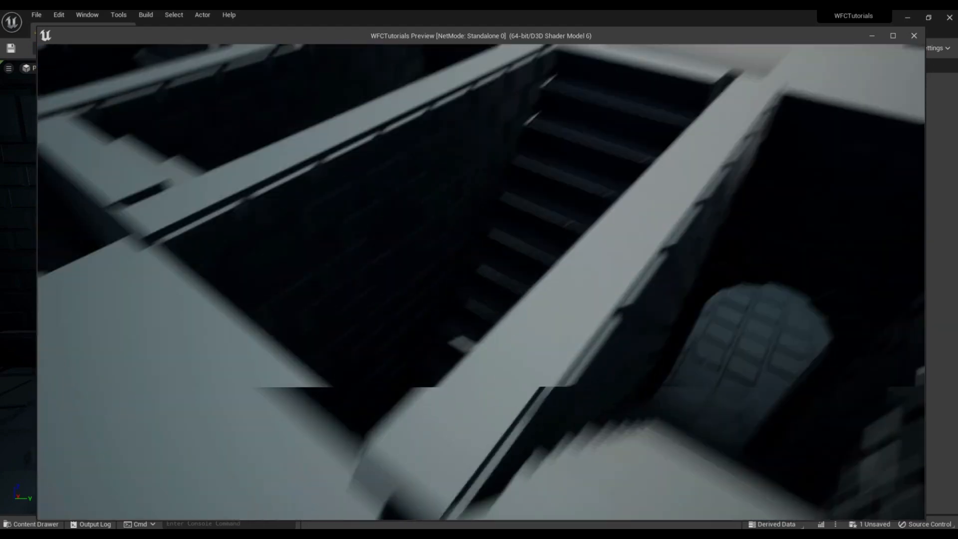
key("w")
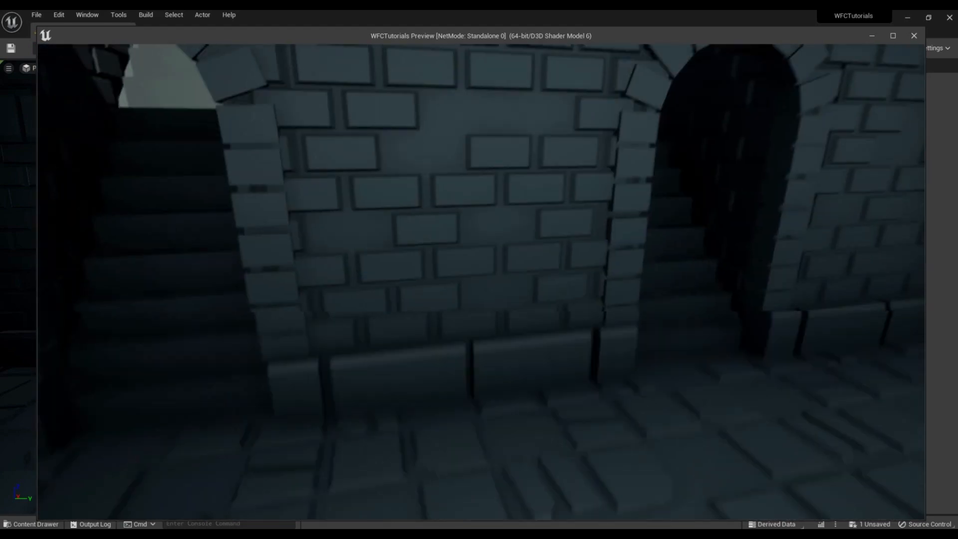
key("w")
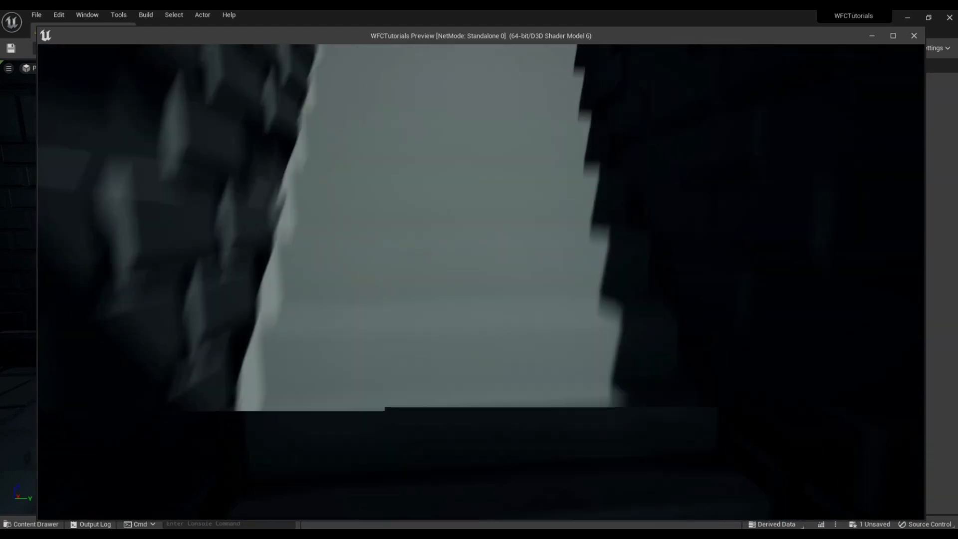
key("w")
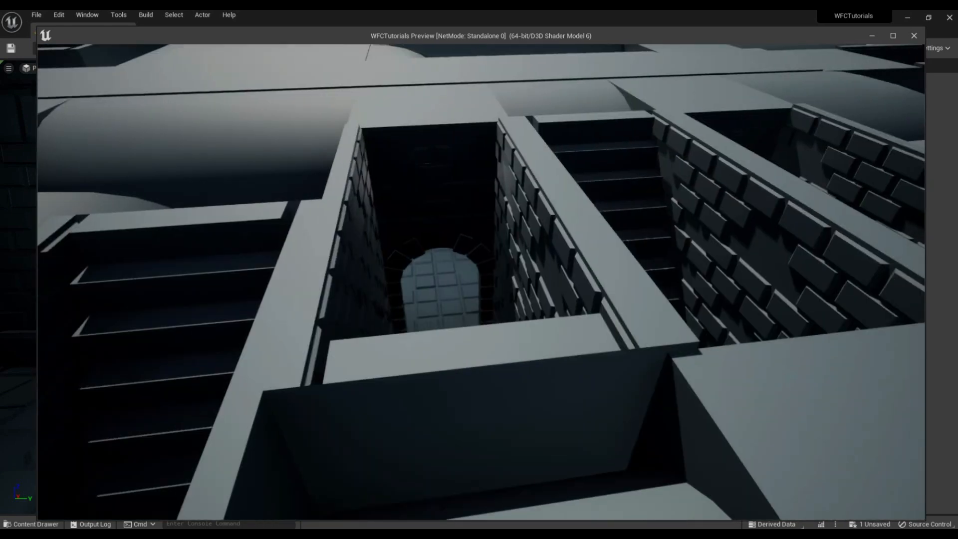
key("w")
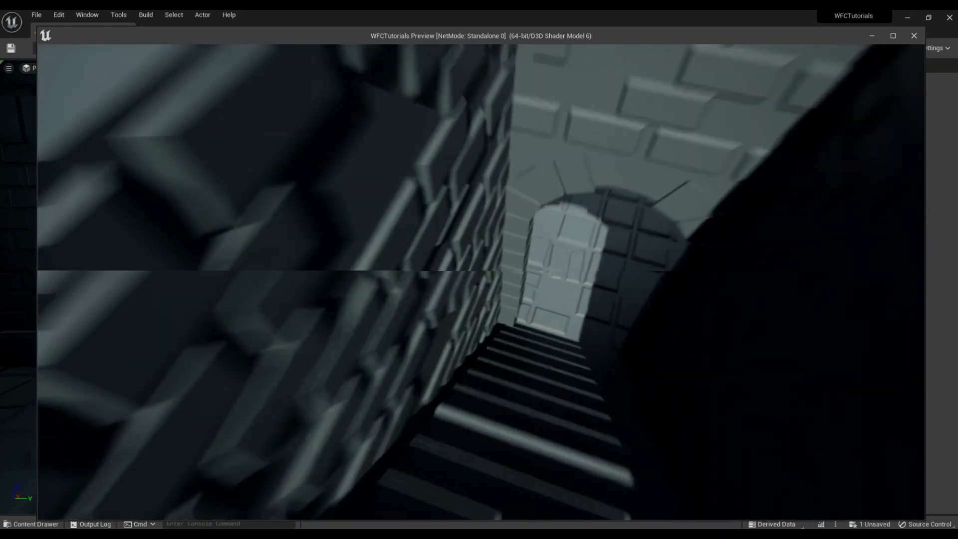
key("w")
key("Escape")
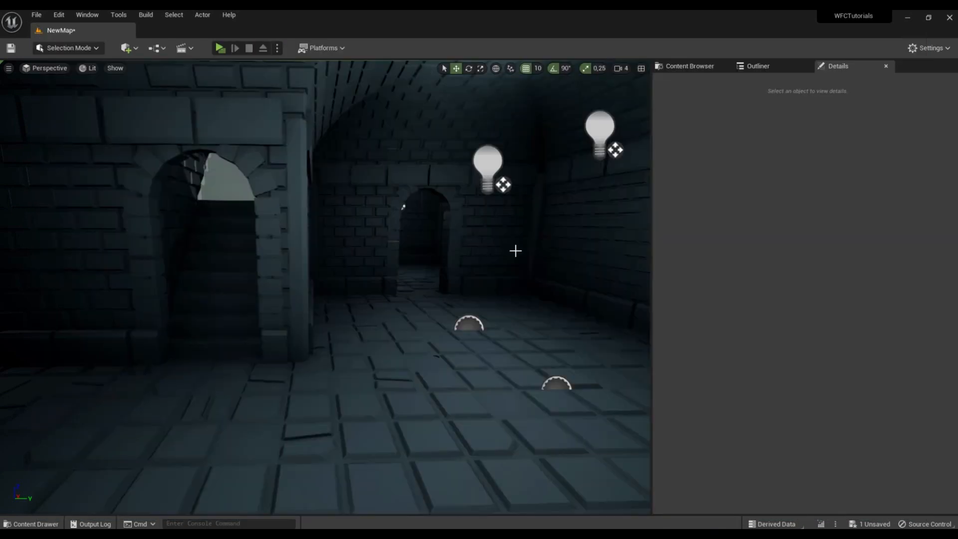
Step: Select the generated dungeon's BP_WFCActor in the level and frame the whole layout from above
left_click(500, 212)
key("f")
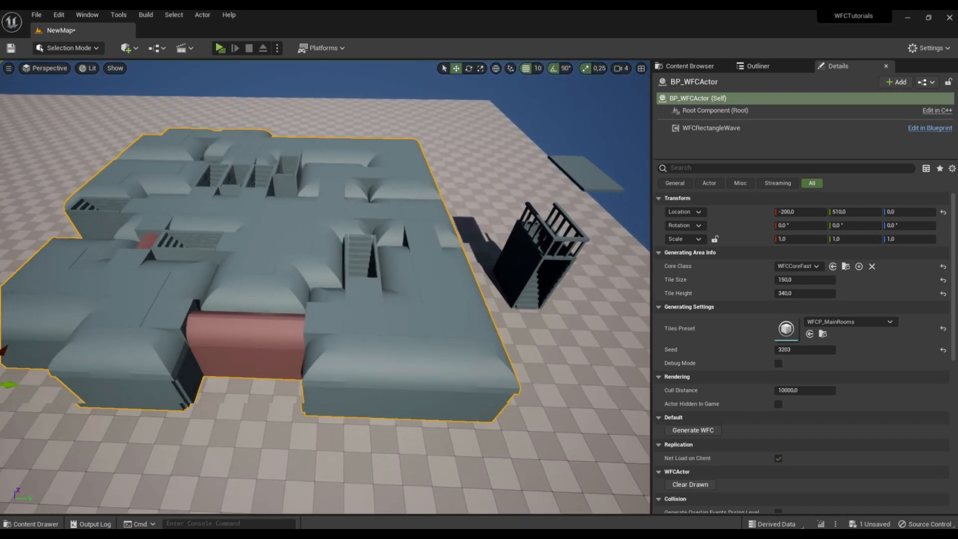
left_click_drag(325, 279, 345, 349, "alt")
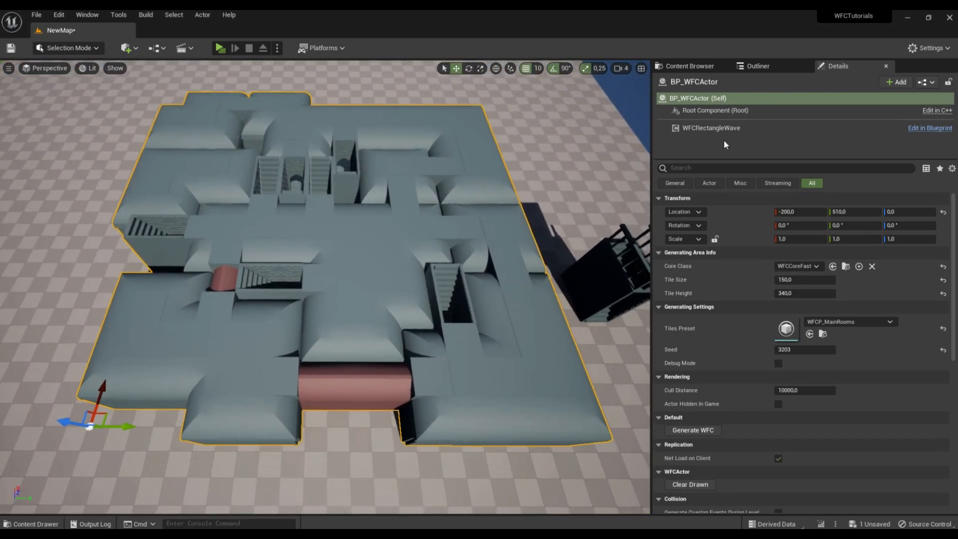
Step: Set the Weight of the RoomStairBack tile in the TilesInfo folder to 0,3 and save the asset
left_click(694, 66)
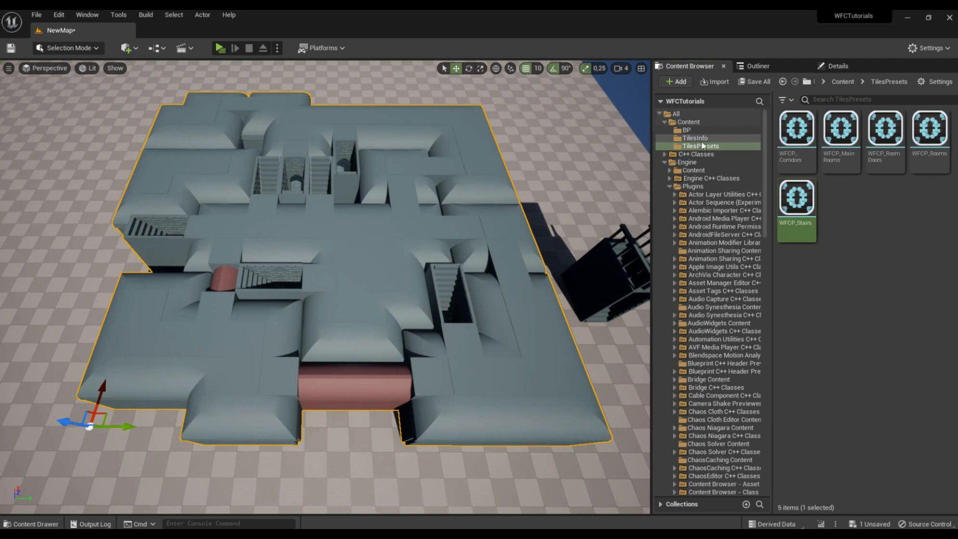
left_click(696, 138)
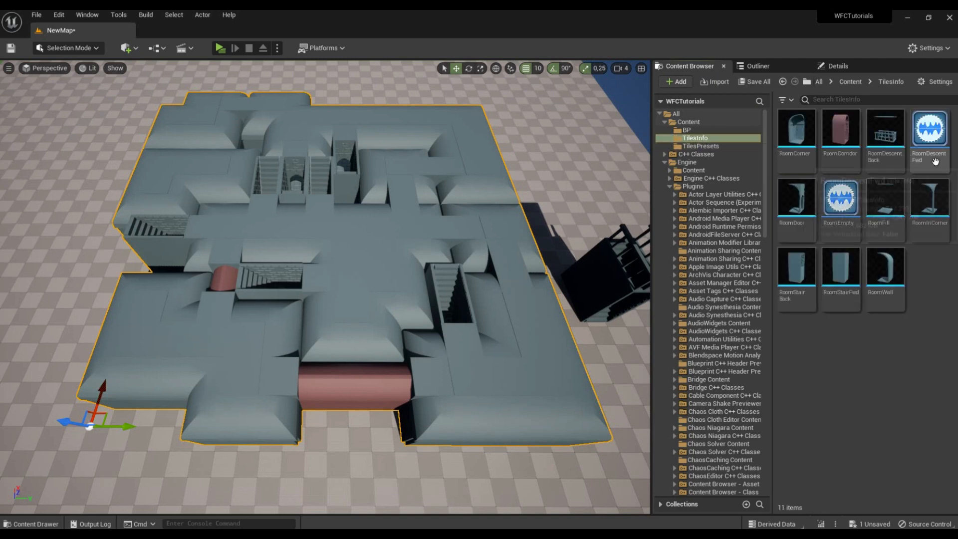
double_click(796, 272)
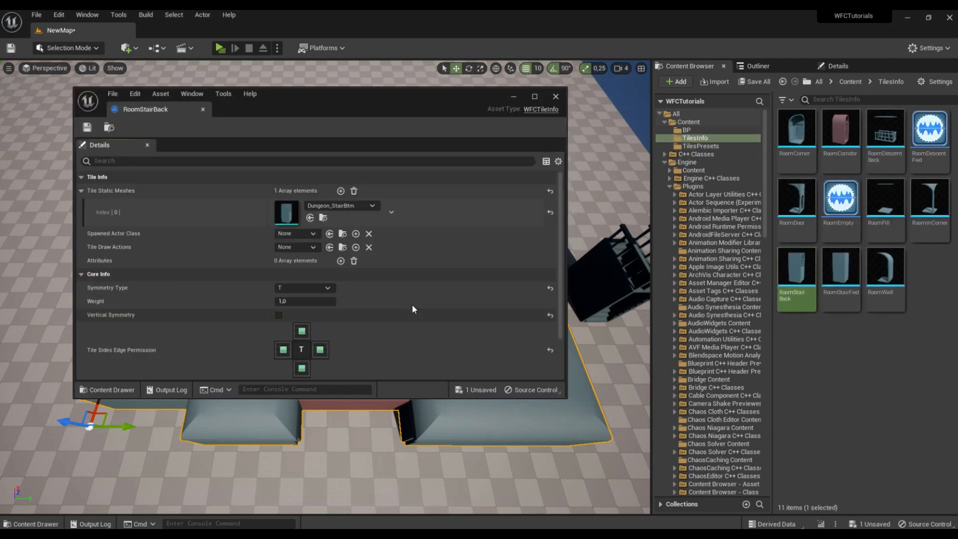
left_click(305, 302)
type("0,3")
left_click(87, 128)
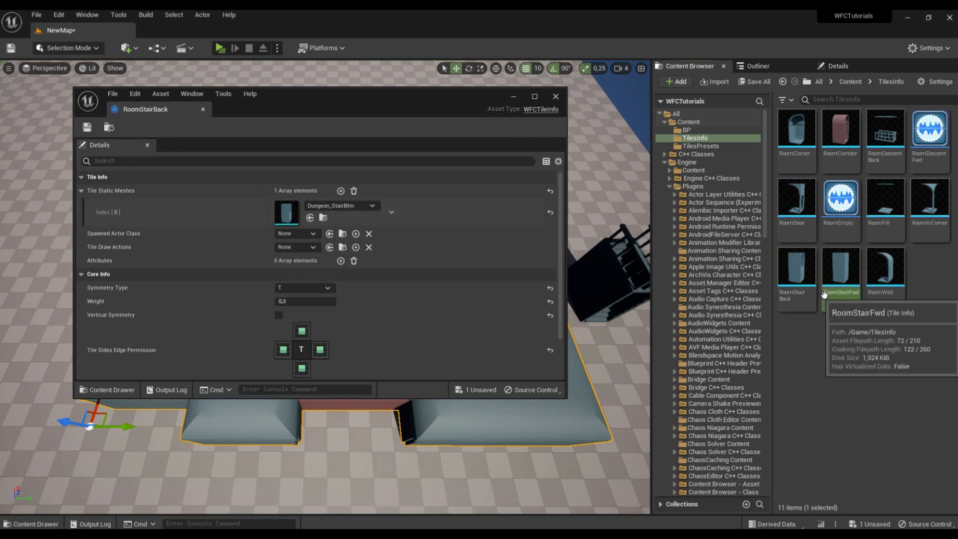
Step: Set the Weight of the RoomStairFwd tile to 0,3, save the asset and close the tile editor
double_click(841, 279)
left_click(318, 302)
type("0,3")
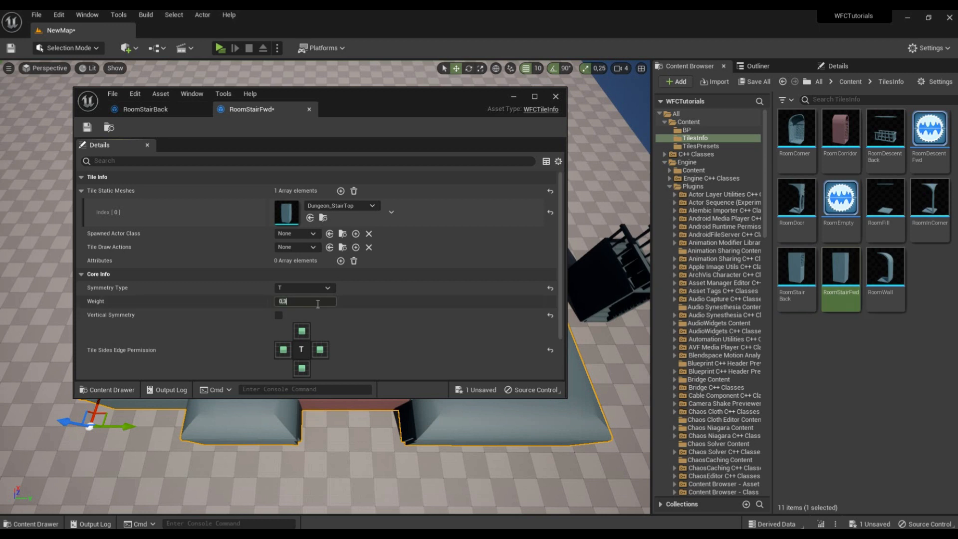
left_click(87, 127)
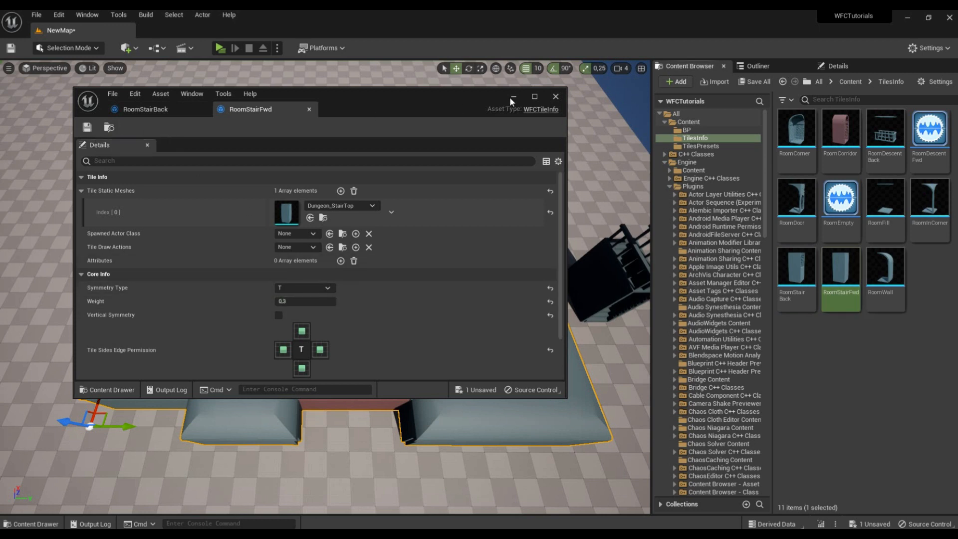
left_click(555, 96)
Step: Run Generate WFC on BP_WFCActor again to rebuild the dungeon with the reduced stair tile weights
left_click(867, 64)
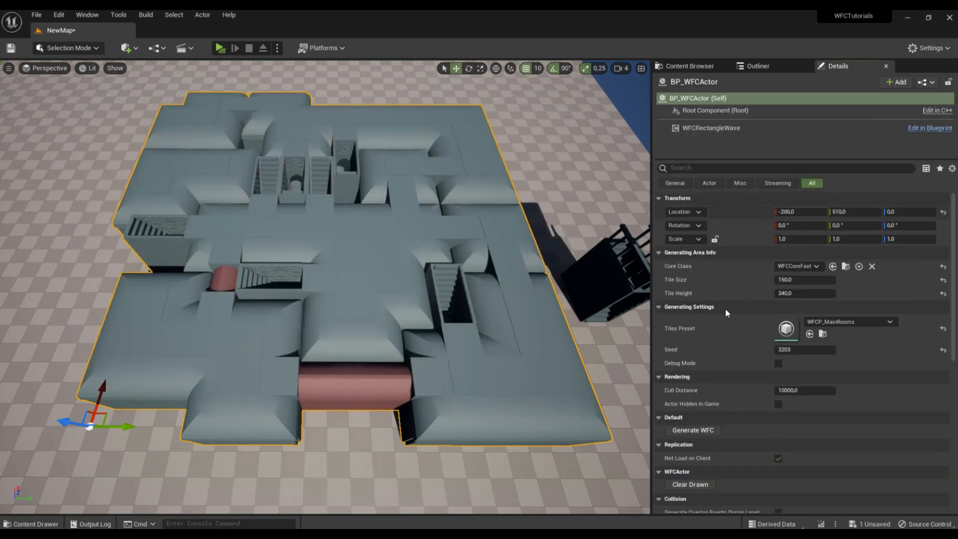
left_click(698, 429)
left_click(702, 432)
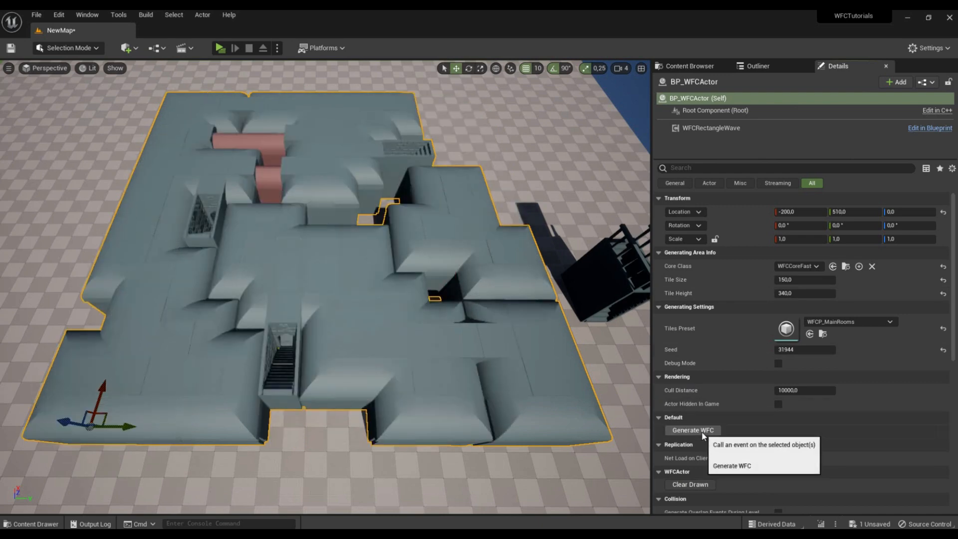
right_click_drag(507, 220, 502, 169)
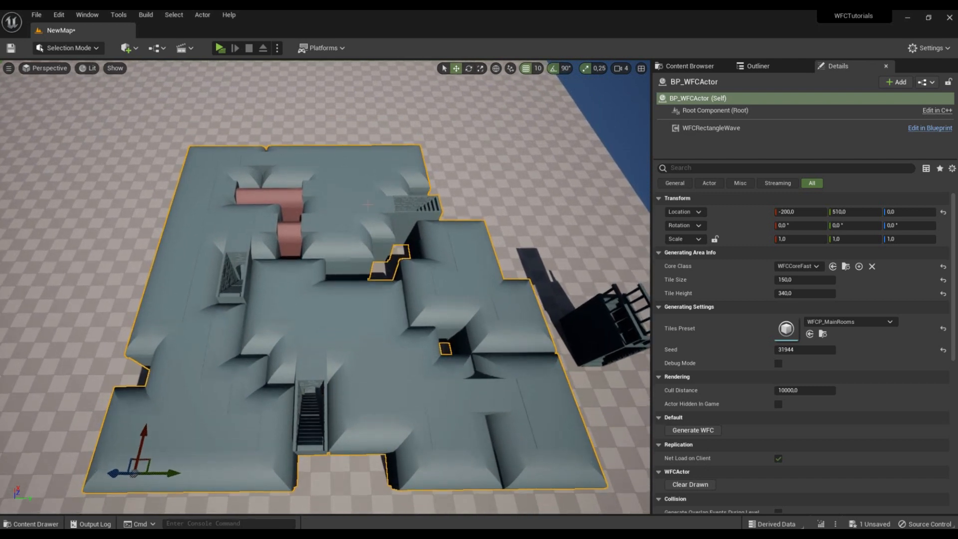
Step: Increase the Z size of the WFCRectangleWave component for a two-storey area and regenerate the BP_WFCActor layout several times
left_click(727, 129)
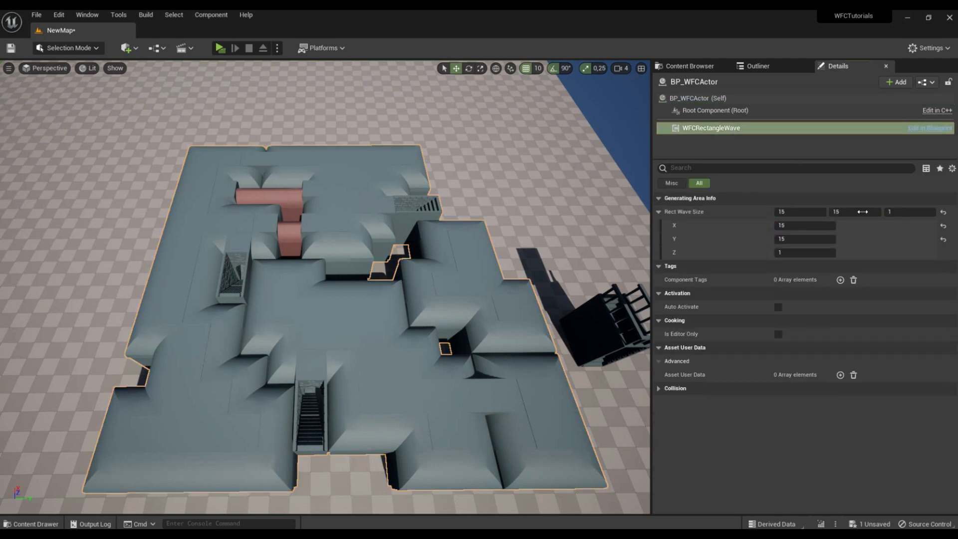
left_click(906, 212)
left_click(729, 98)
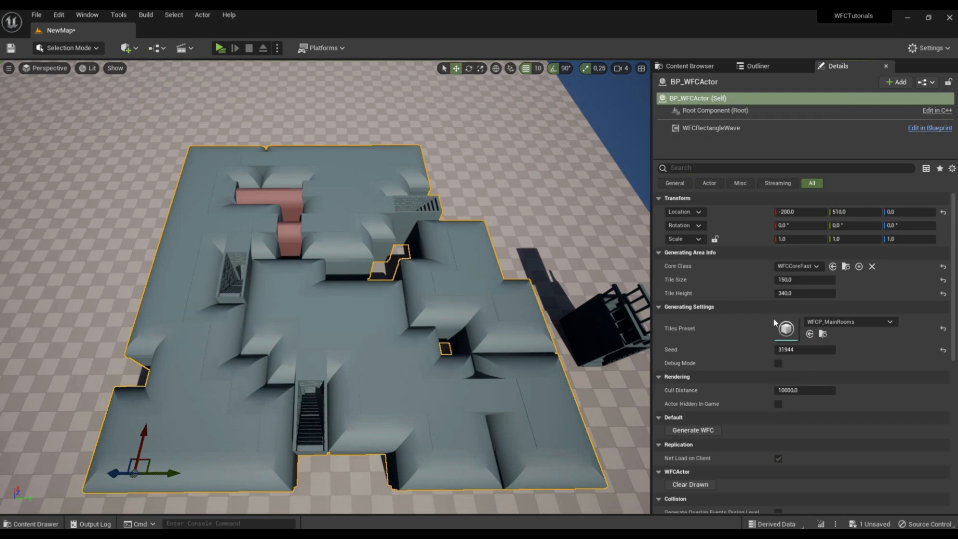
left_click(706, 429)
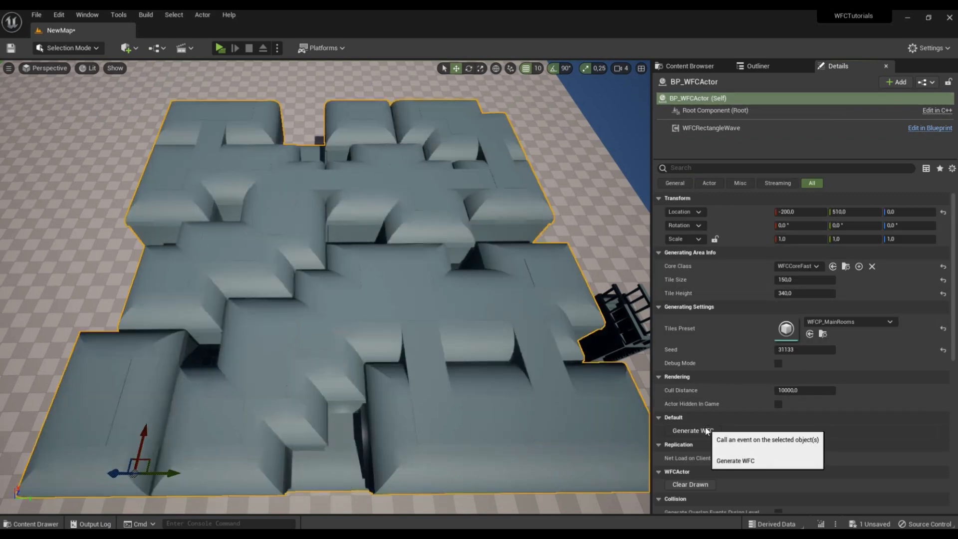
left_click(707, 430)
left_click(707, 429)
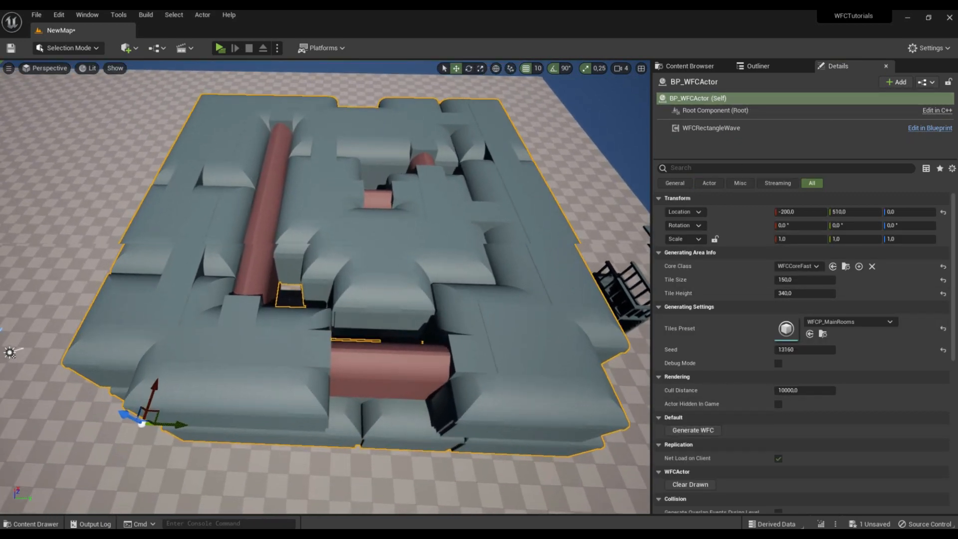
Step: Examine the generated two-storey layout, checking how the upper floor's rooms and corridors sit on the lower one
key("w")
mouse_move(326, 287)
right_mouse_down()
mouse_move(328, 227)
mouse_move(377, 238)
mouse_move(329, 273)
right_mouse_up()
key("w")
key("s")
key("w")
key("s")
right_click_drag(444, 242, 443, 242)
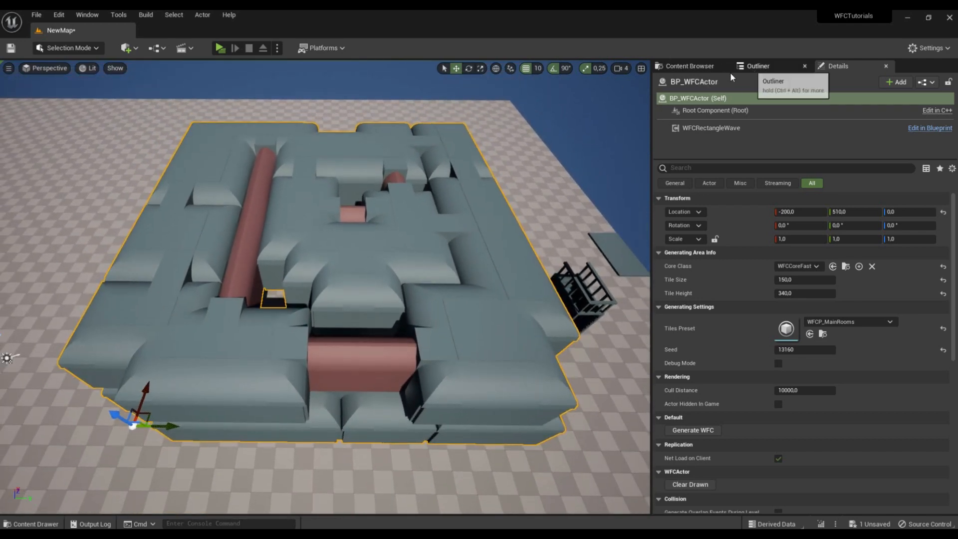
Step: Open the WFCP_Stairs tiles preset from the TilesPresets folder in a maximized editor window
left_click(702, 67)
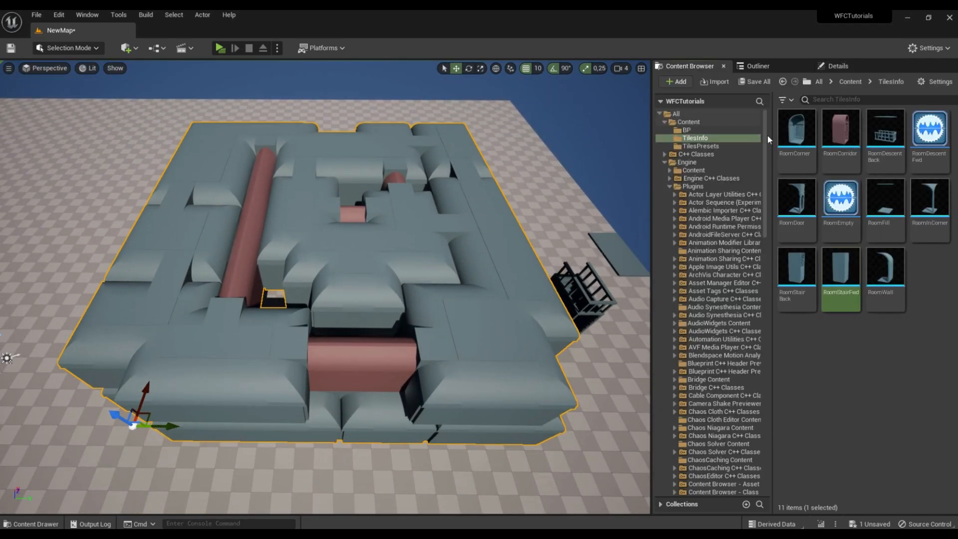
left_click(737, 146)
double_click(798, 217)
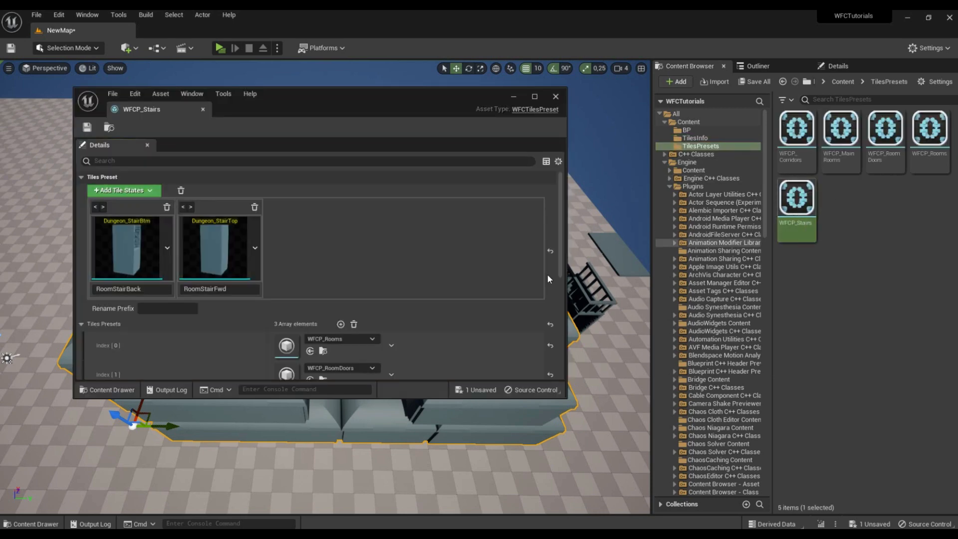
left_click(535, 98)
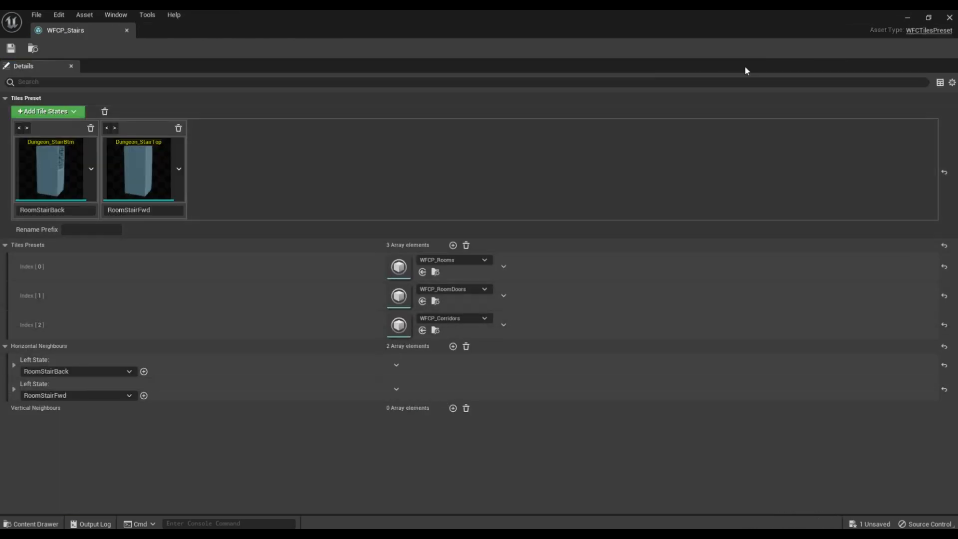
Step: Return to the level and examine from the side how the two generated storeys stack
left_click(913, 22)
right_click_drag(368, 317, 368, 285)
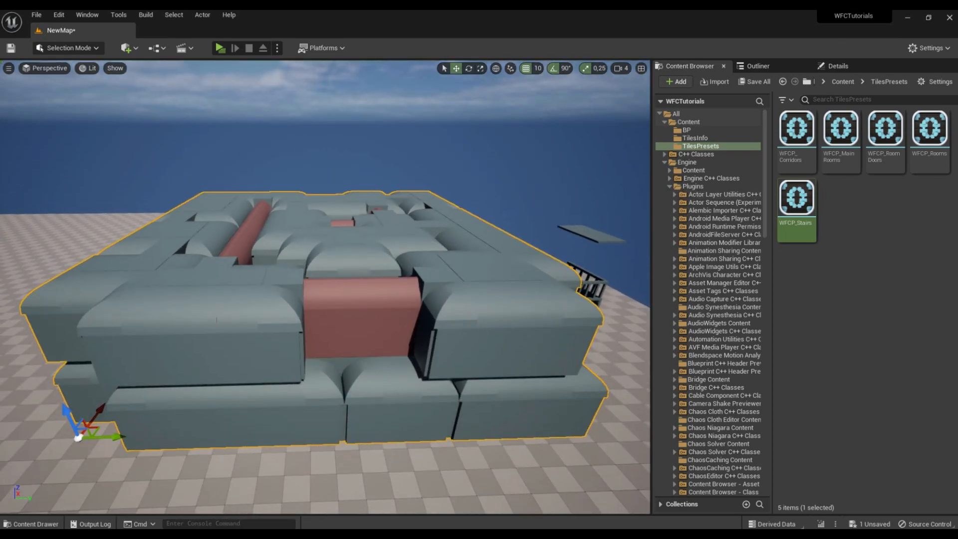
right_click_drag(321, 340, 334, 323)
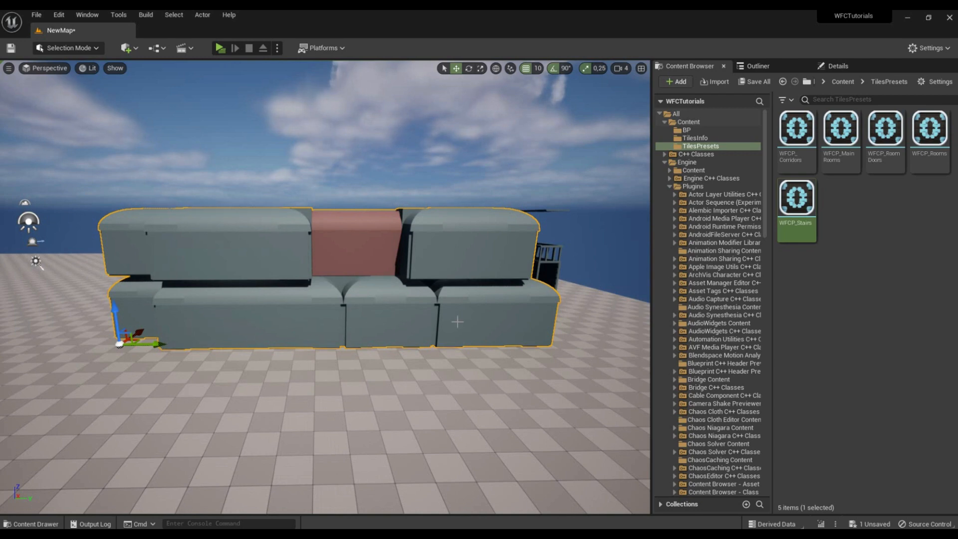
right_click_drag(249, 320, 248, 389)
right_click_drag(292, 444, 291, 437)
Step: Go back to the WFCP_Stairs preset and add a vertical neighbour rule with RoomEmpty as its below state
mouse_move(287, 533)
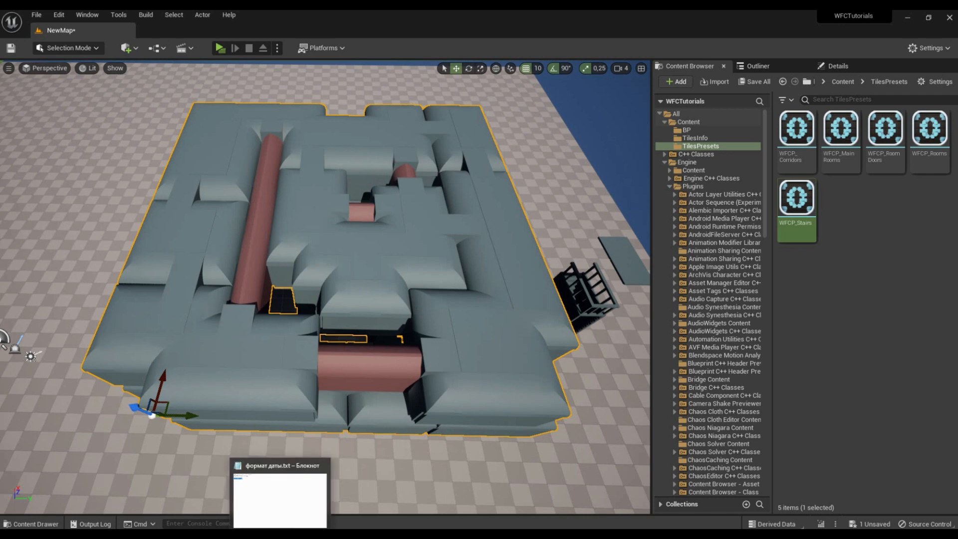
left_click(344, 507)
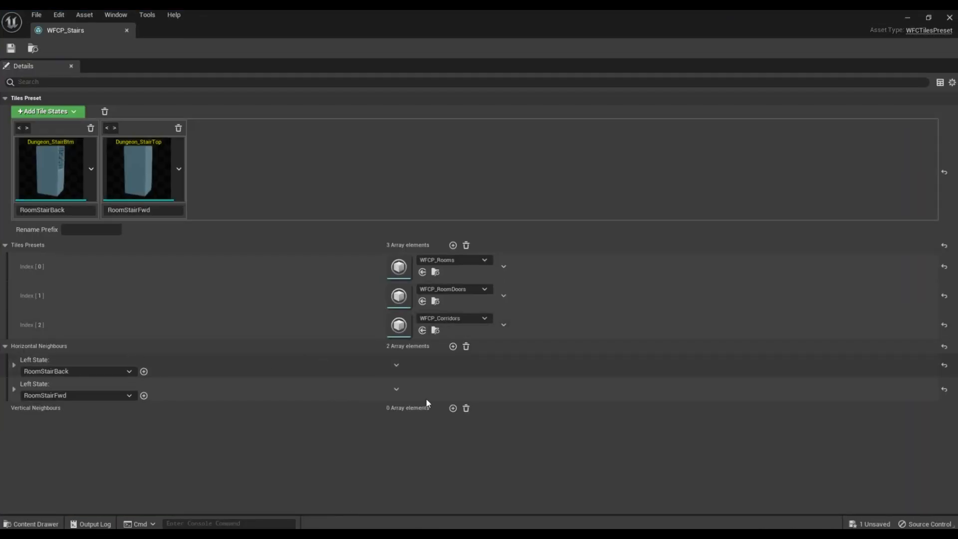
left_click(453, 408)
left_click(113, 428)
left_click(105, 439)
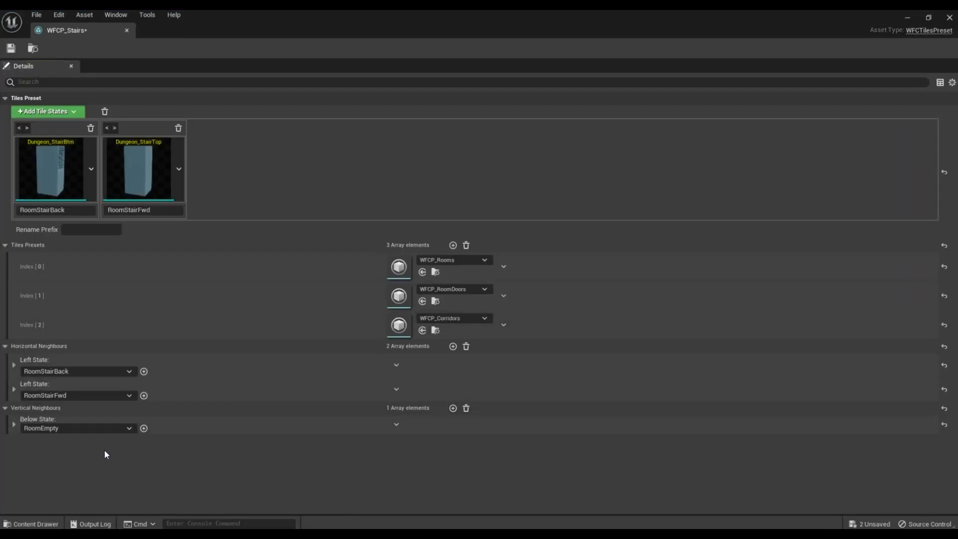
Step: Add RoomStairBack and RoomStairFwd as above states of the RoomEmpty vertical neighbour rule
left_click(144, 429)
left_click(71, 453)
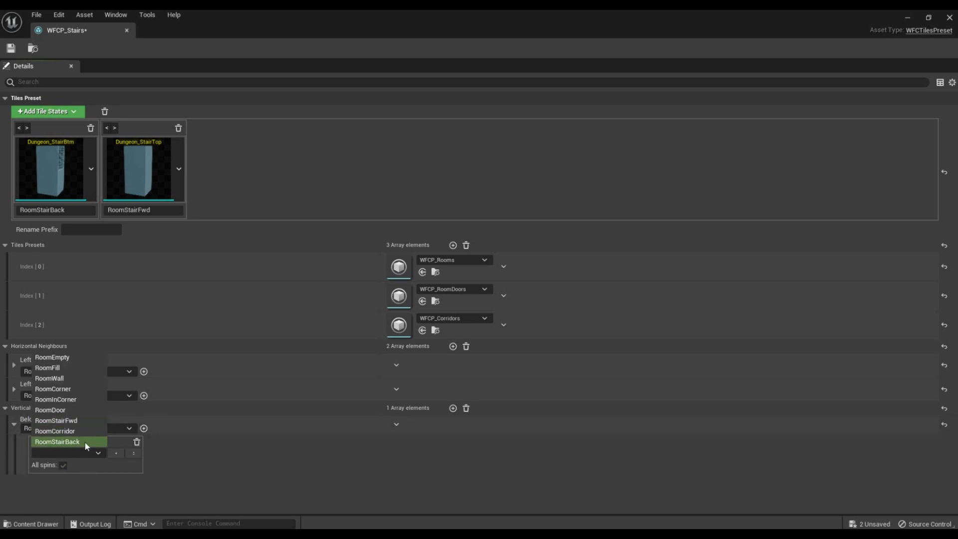
left_click(86, 442)
left_click(143, 428)
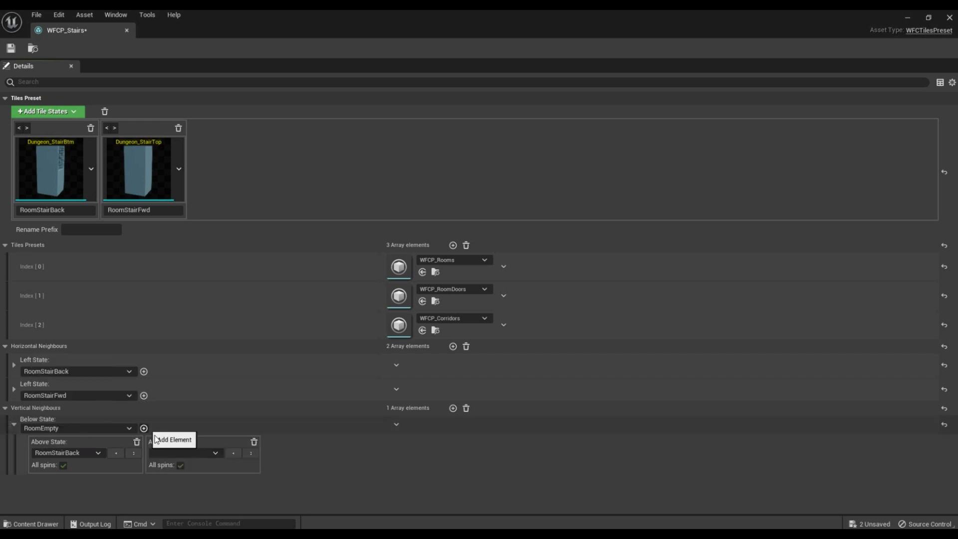
left_click(188, 451)
left_click(192, 421)
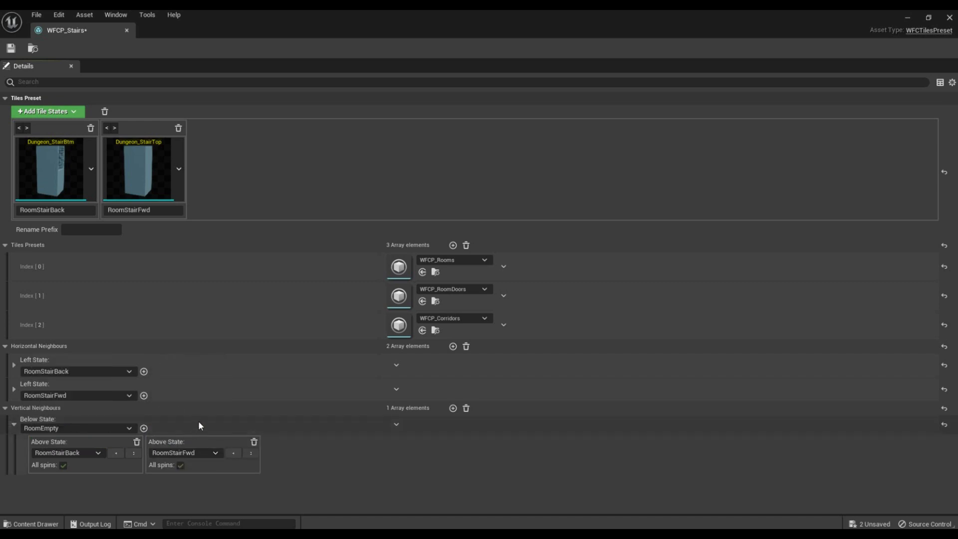
Step: Duplicate the RoomEmpty vertical neighbour rule for two more below states, RoomFill and RoomWall
left_click(14, 424)
left_click(396, 425)
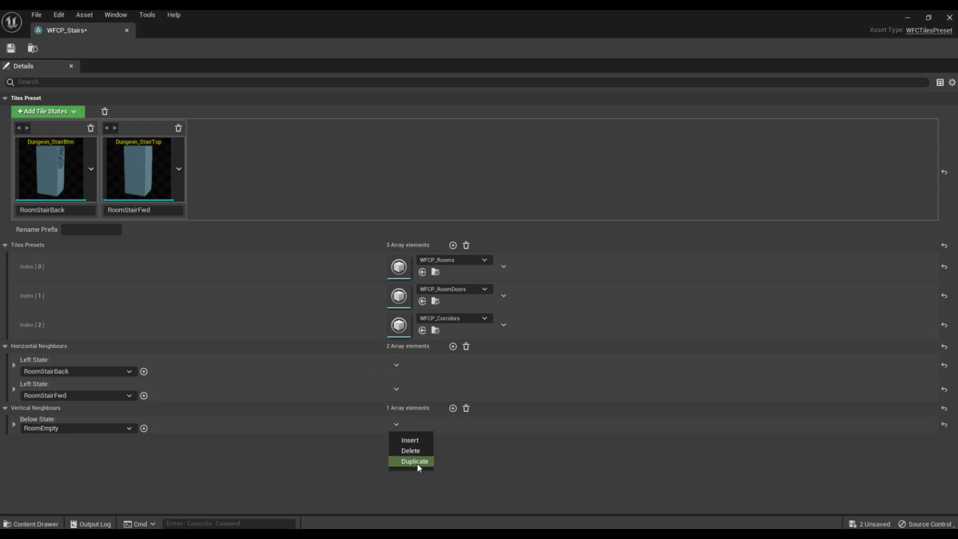
left_click(417, 461)
left_click(70, 447)
left_click(73, 362)
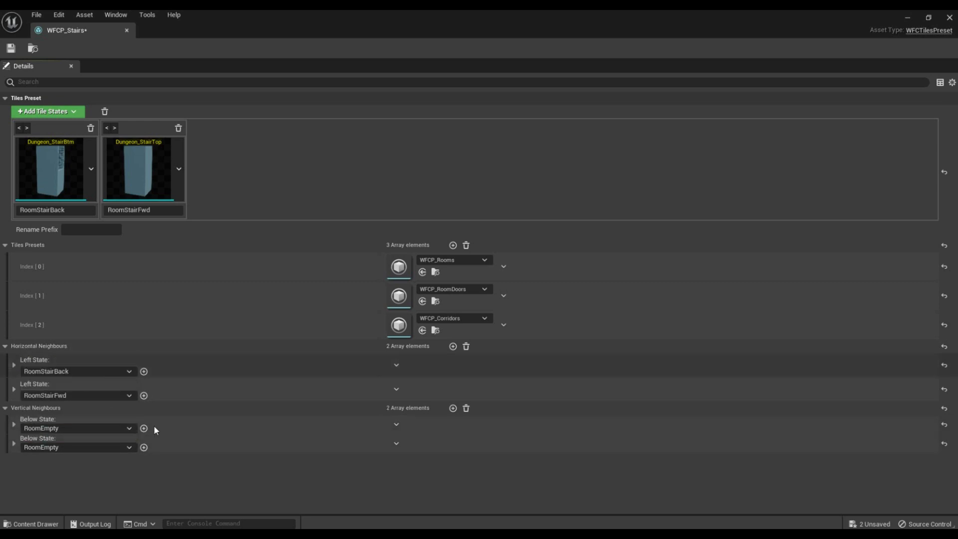
left_click(396, 443)
left_click(414, 480)
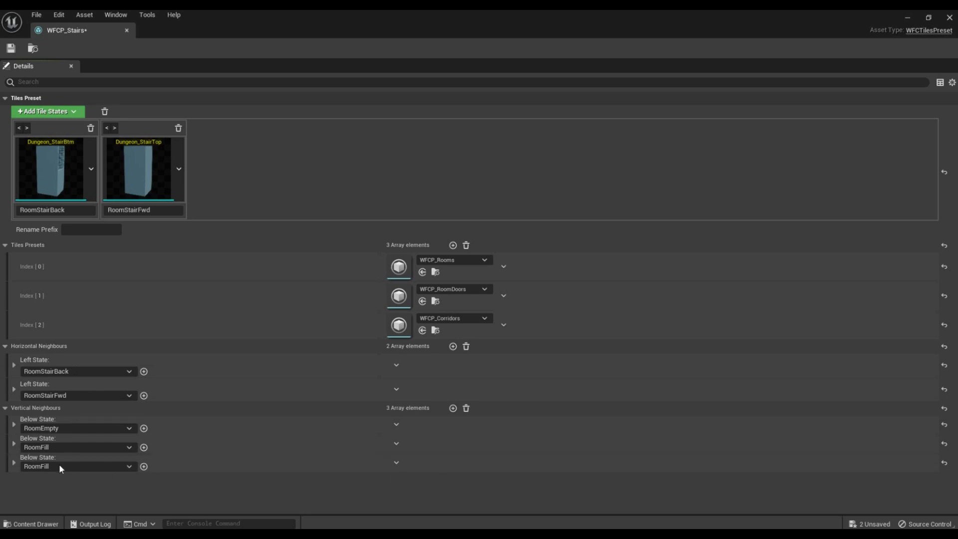
left_click(64, 465)
left_click(62, 392)
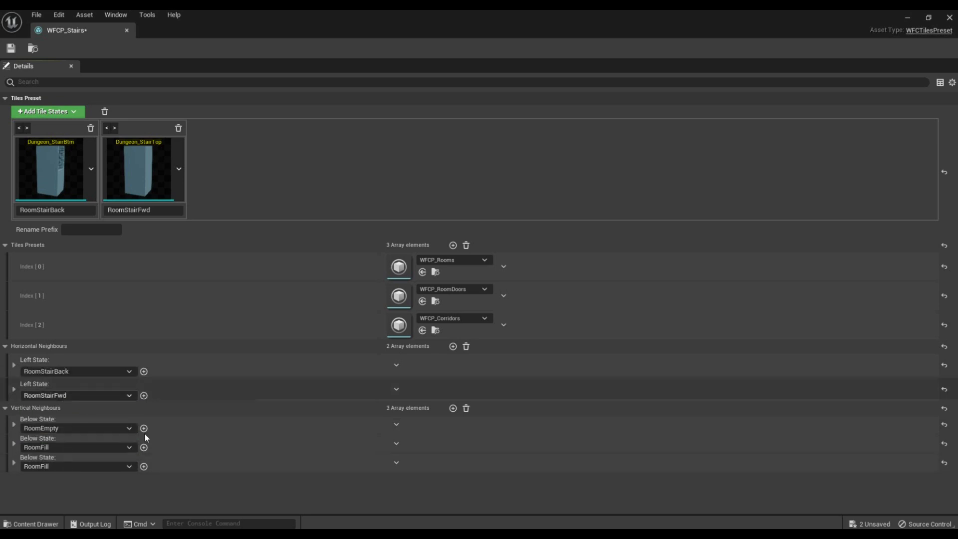
Step: Duplicate the last vertical neighbour rule twice more, using RoomCorner and RoomInCorner as the below states
left_click(396, 462)
left_click(415, 499)
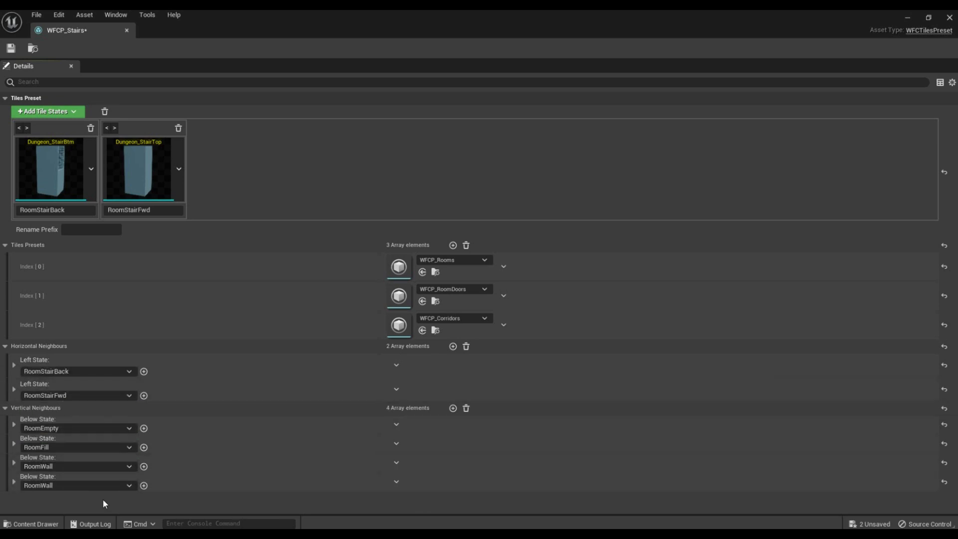
left_click(74, 485)
left_click(95, 424)
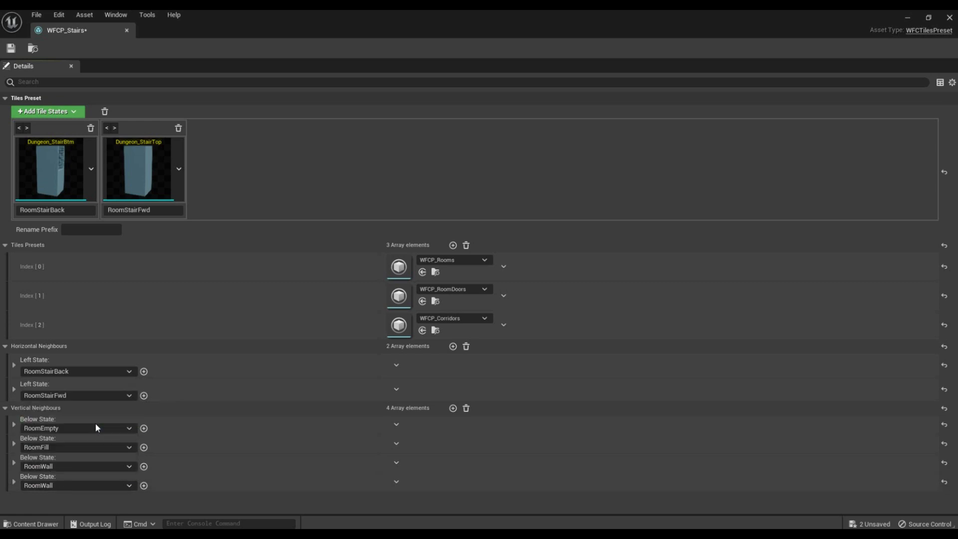
left_click(396, 481)
left_click(414, 519)
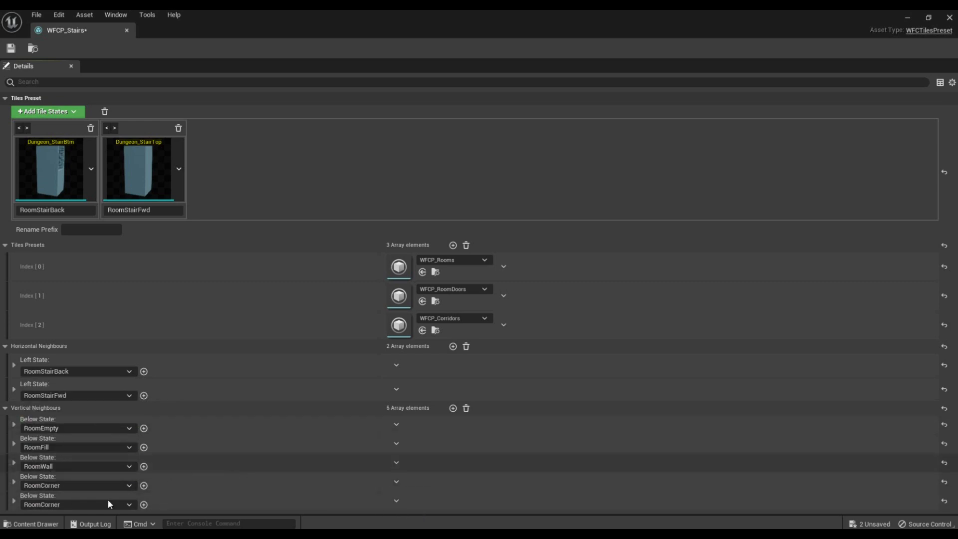
left_click(82, 504)
left_click(74, 452)
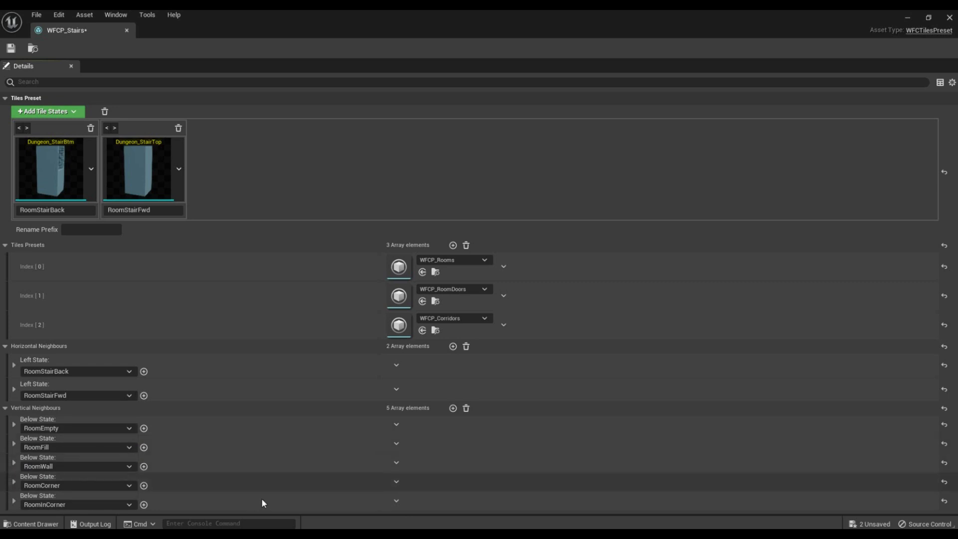
Step: Add two further duplicated vertical neighbour rules with the below states RoomDoor and RoomCorridor
left_click(396, 500)
left_click(420, 487)
scroll(299, 482, "down", 1)
left_click(89, 506)
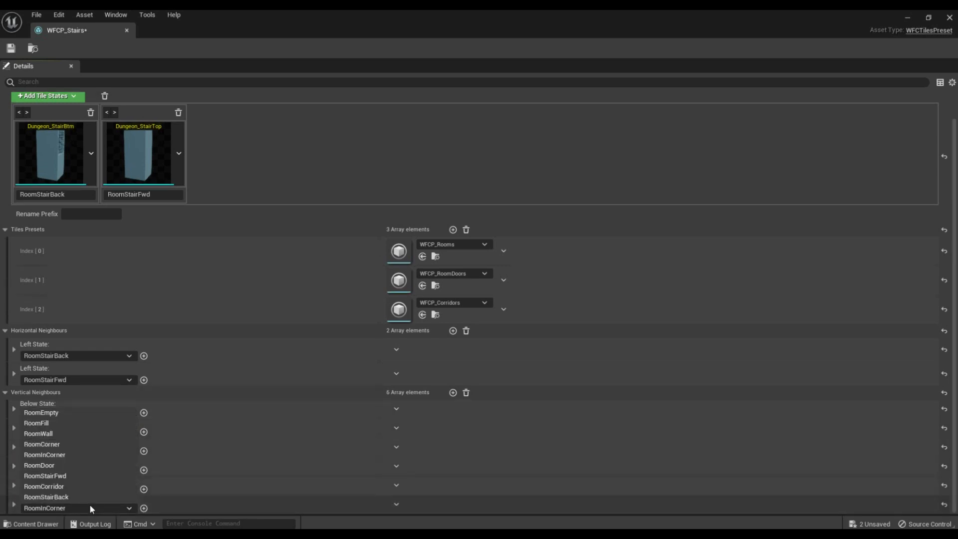
left_click(75, 464)
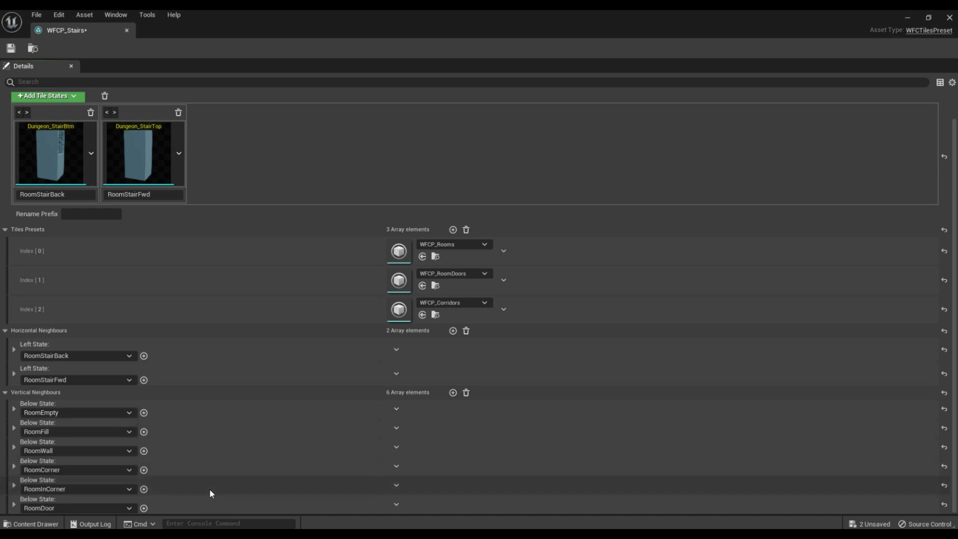
left_click(398, 504)
left_click(415, 488)
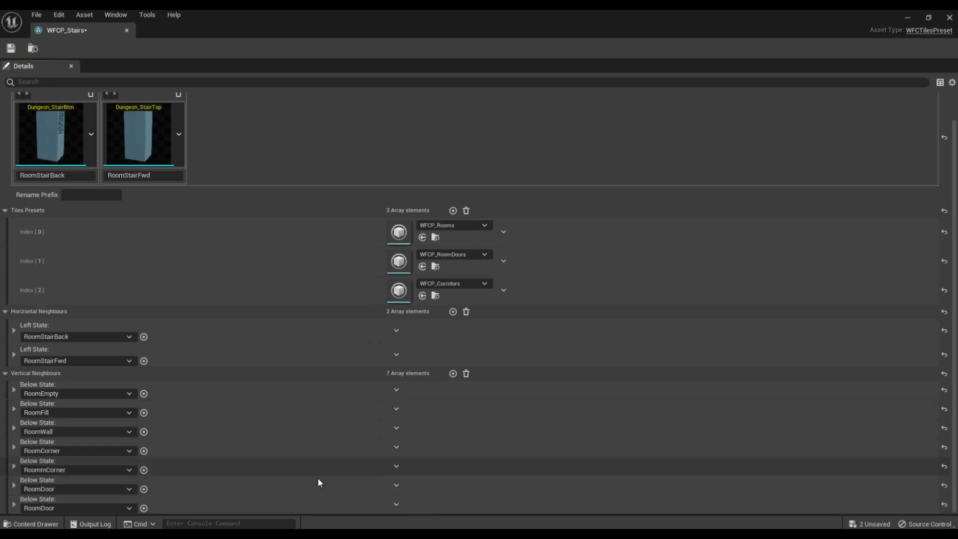
left_click(103, 507)
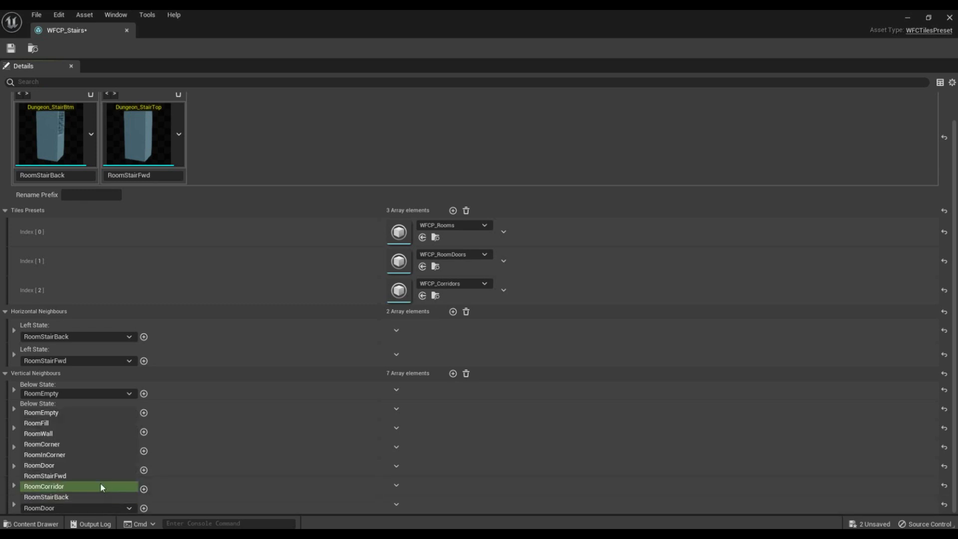
left_click(102, 486)
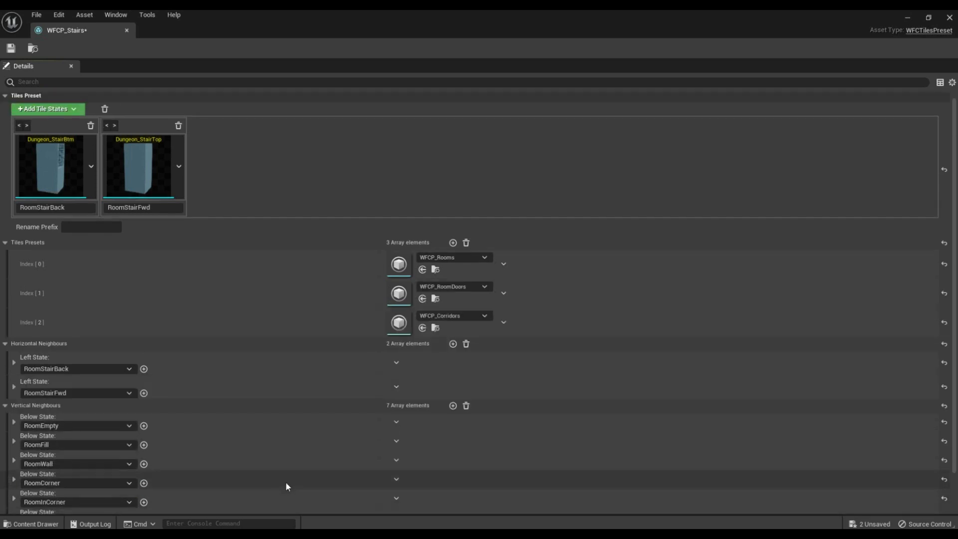
Step: Save and close the WFCP_Stairs preset, and regenerate the WFC layout of BP_WFCActor
left_click(11, 48)
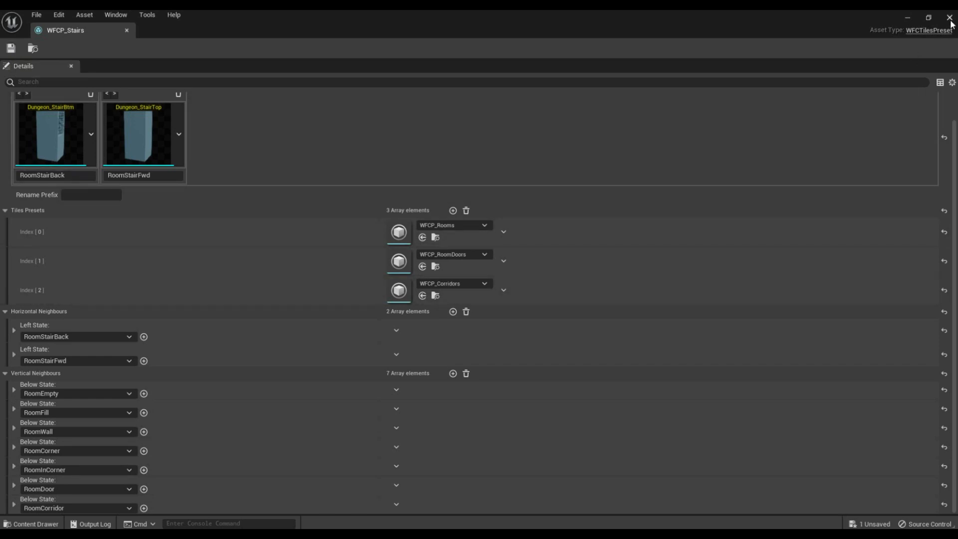
left_click(949, 19)
left_click(837, 68)
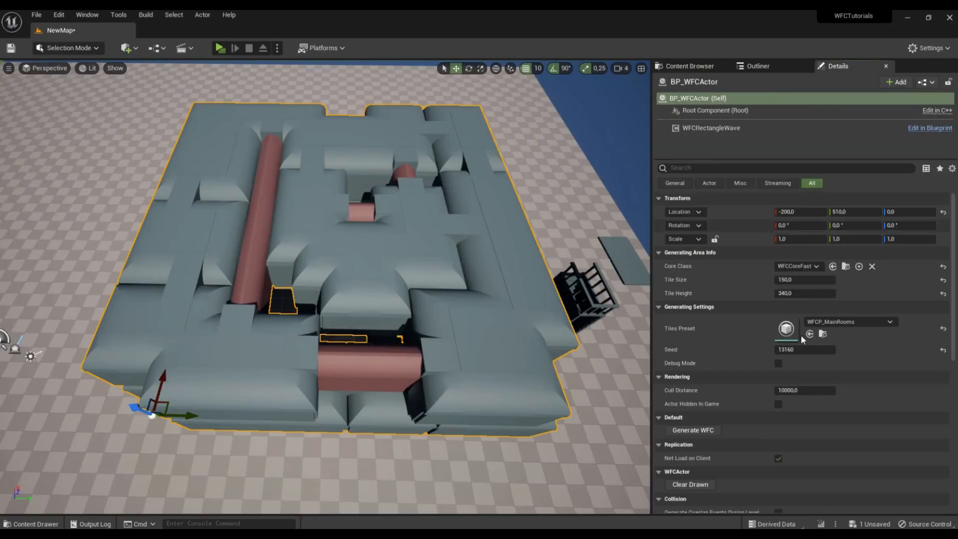
left_click(711, 433)
left_click(708, 431)
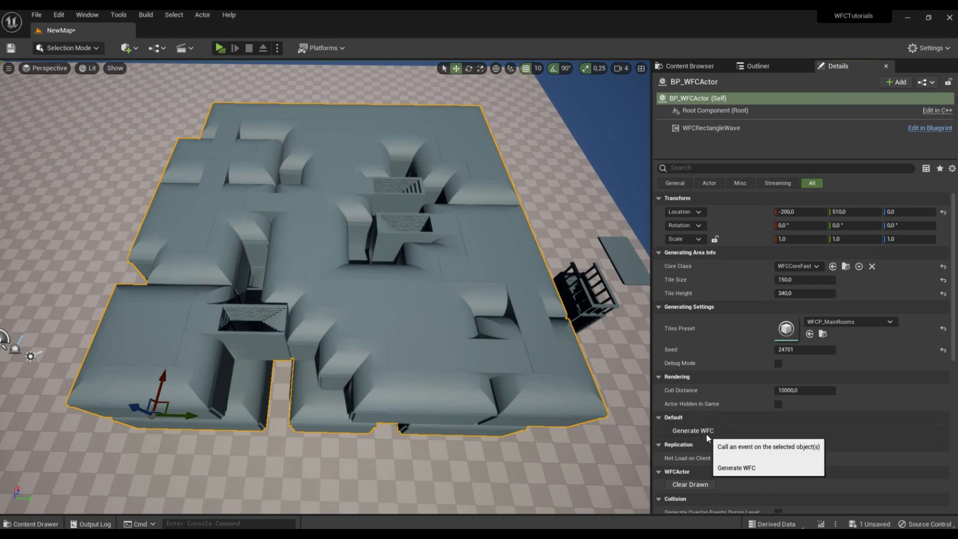
Step: Fly around and through the regenerated layout to examine how the staircases connect the two floors
right_click_drag(448, 297, 430, 365)
key("w")
key("w")
key("w")
key("w")
key("w")
key("s")
key("s")
key("a")
key("d")
right_click_drag(464, 175, 461, 176)
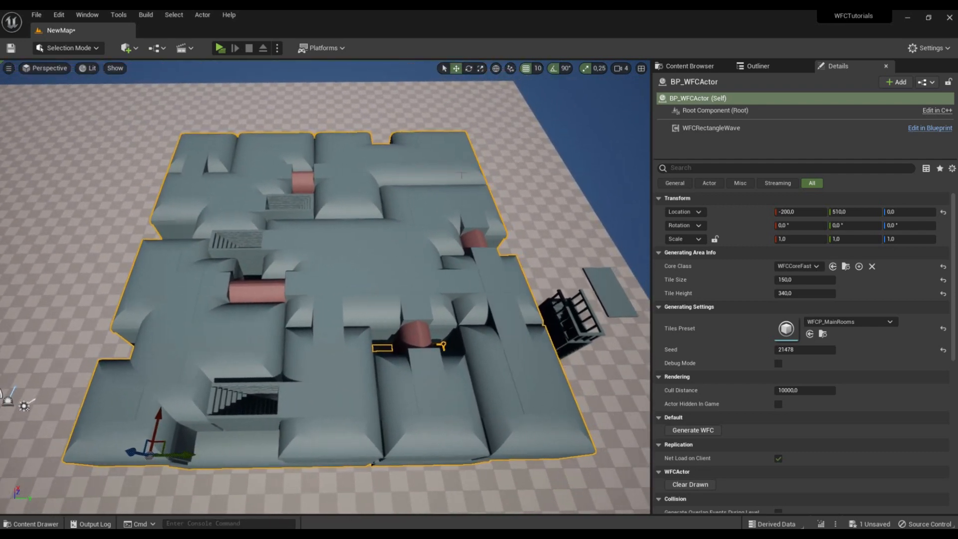
Step: Reopen the WFCP_Stairs tiles preset from the TilesPresets folder
left_click(783, 70)
left_click(695, 64)
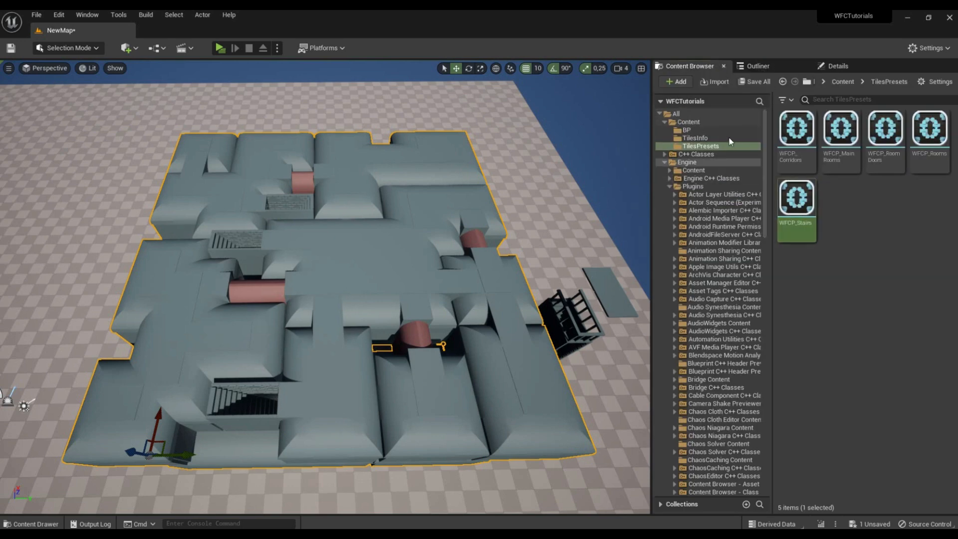
double_click(797, 210)
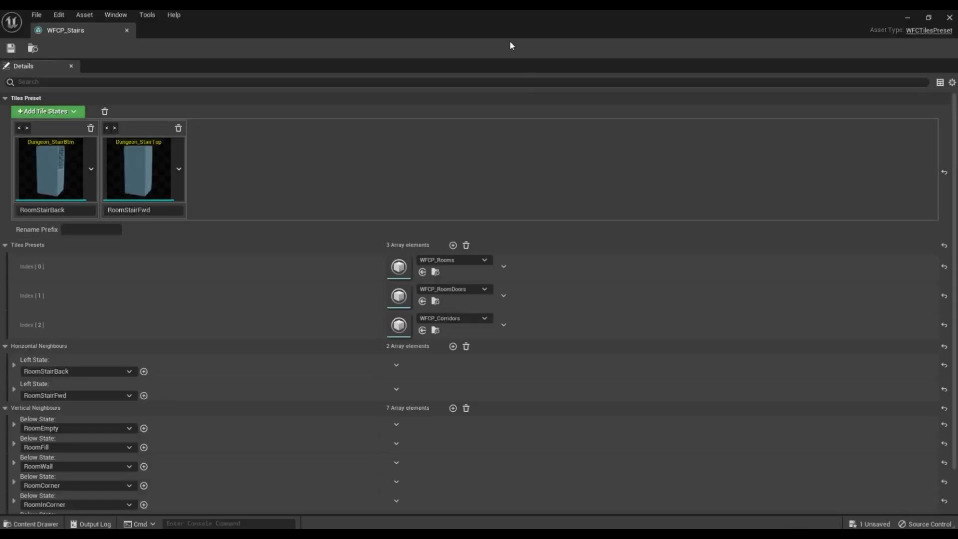
Step: Add the RoomDescentBack and RoomDescentFwd tile assets from the TilesInfo folder to the tile states of the WFCP_Stairs preset
left_click(5, 345)
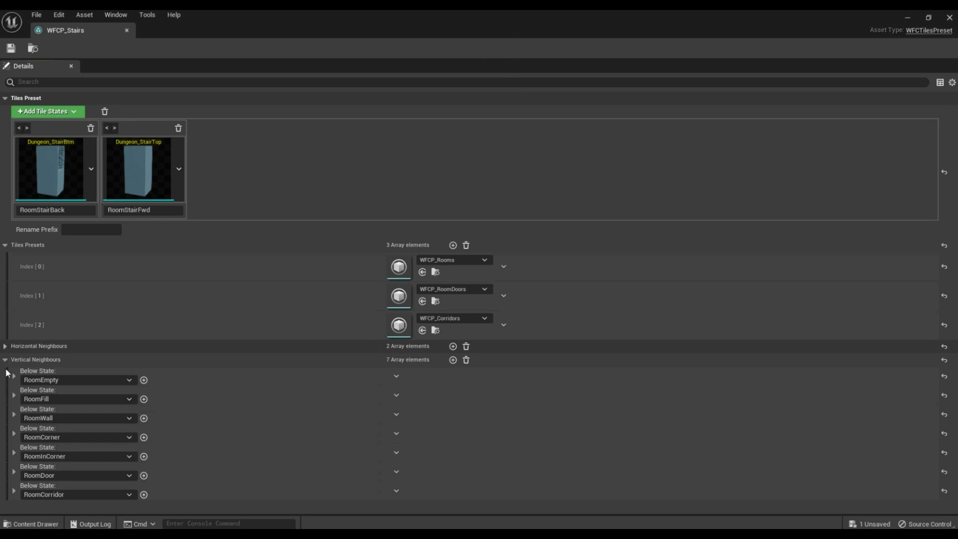
left_click(5, 359)
double_click(415, 22)
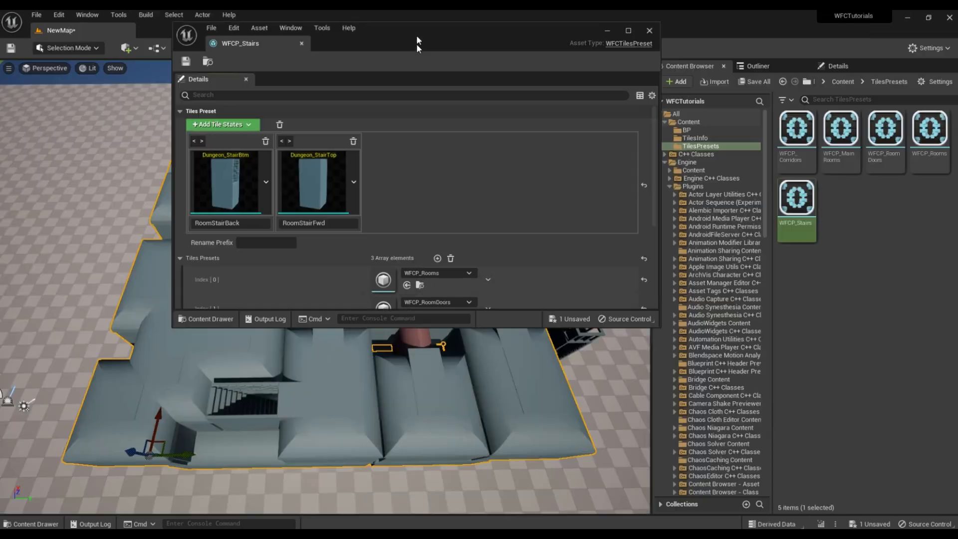
left_click(695, 138)
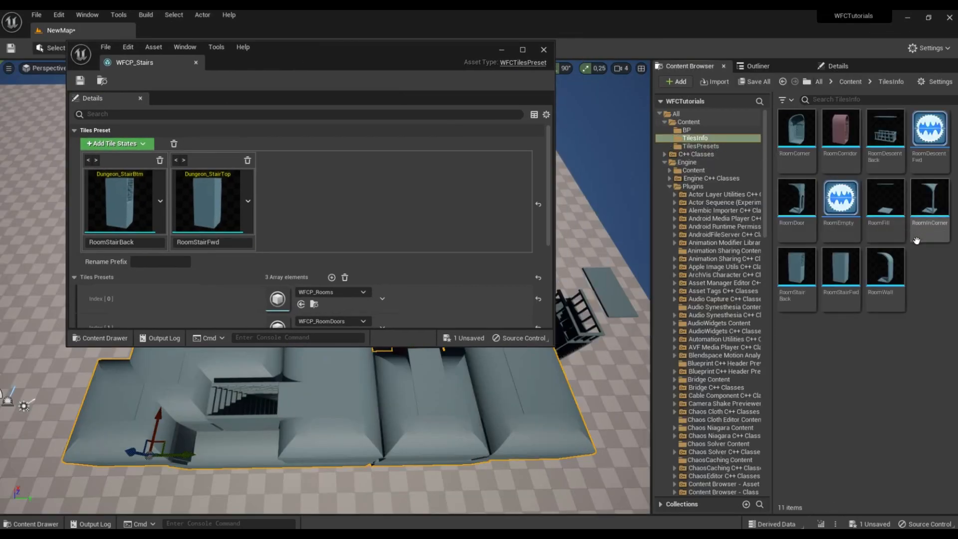
left_click(884, 145)
left_click(928, 144, "ctrl")
left_click_drag(929, 145, 362, 201)
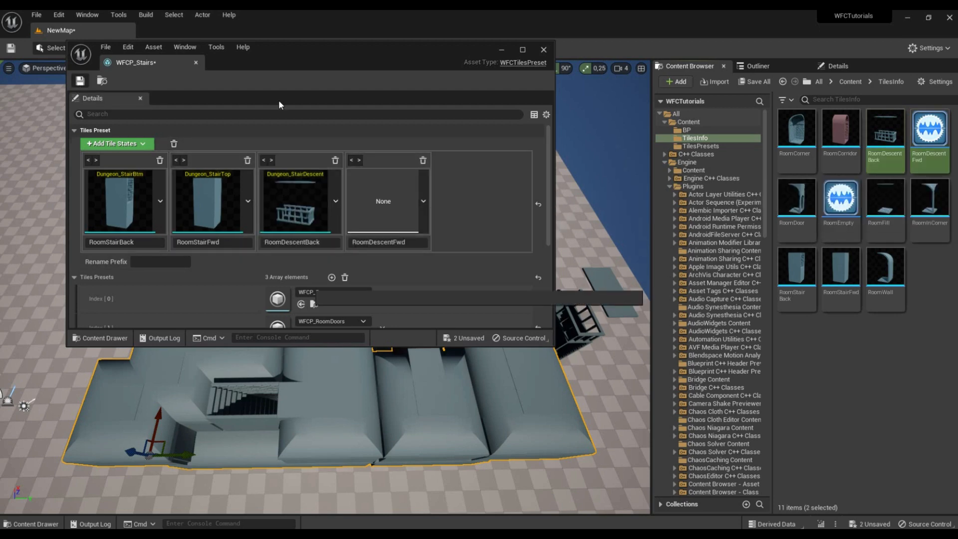
left_click(522, 49)
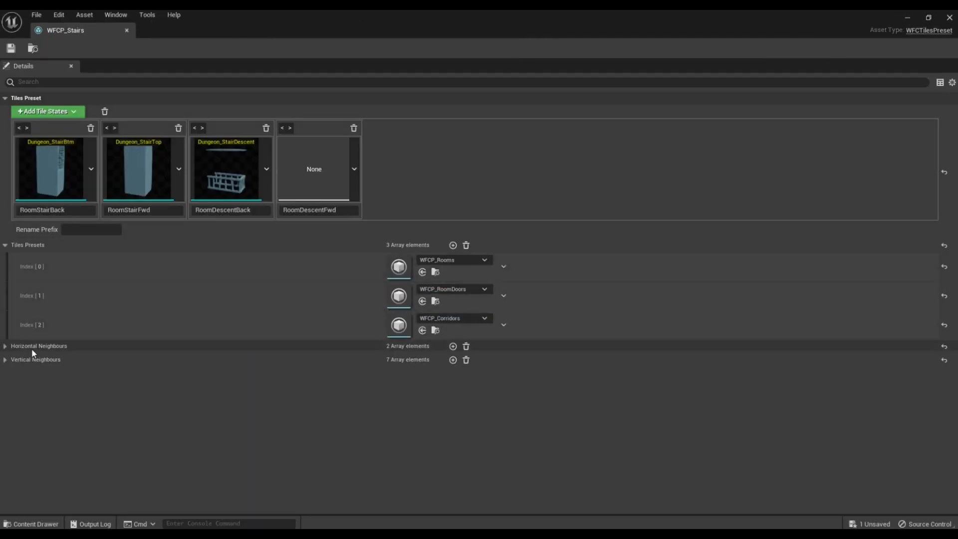
Step: Add two horizontal neighbour rules with the left states RoomDescentBack and RoomDescentFwd
left_click(5, 346)
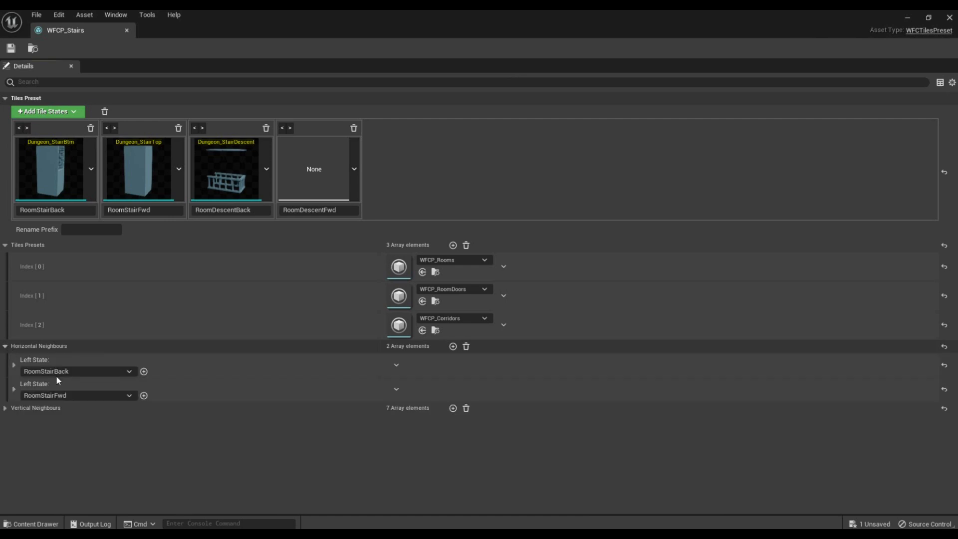
left_click(452, 346)
left_click(94, 420)
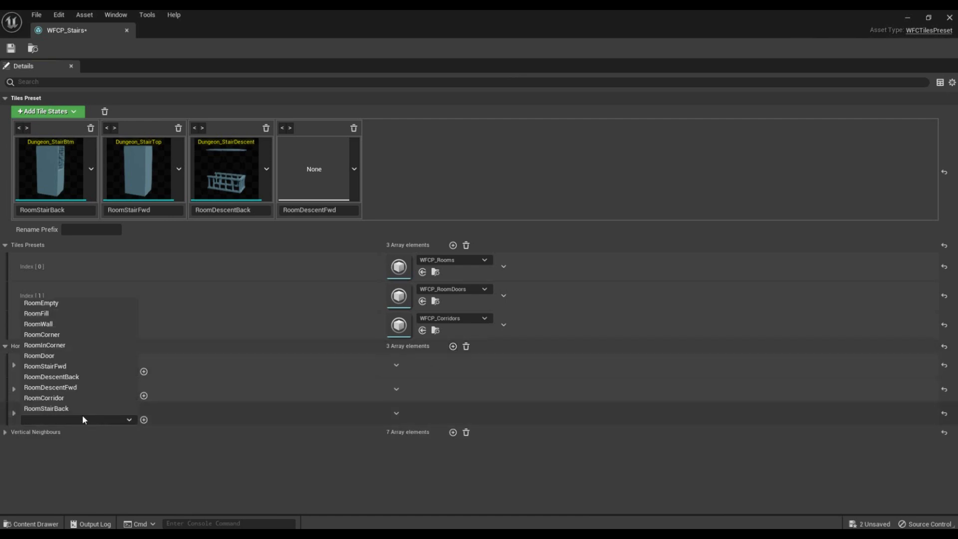
left_click(77, 408)
left_click(453, 346)
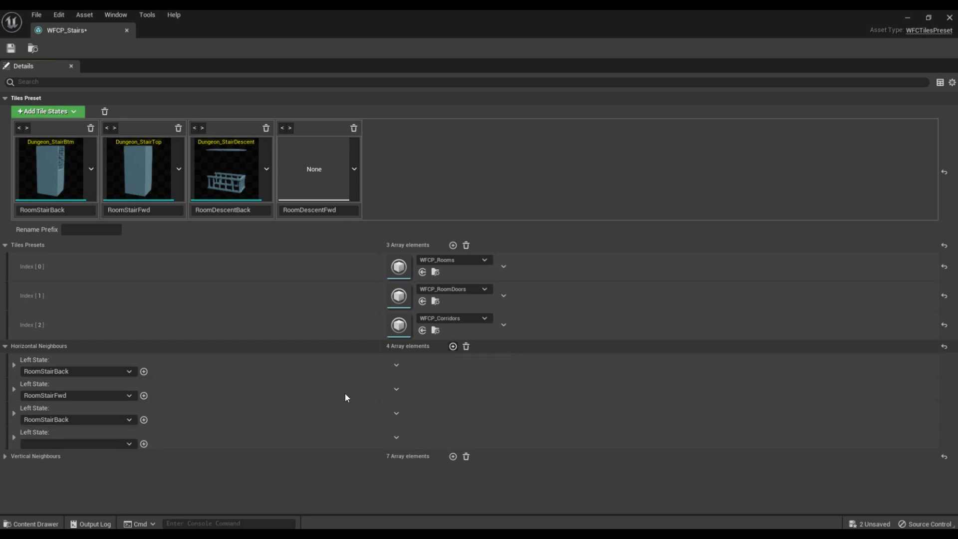
left_click(80, 443)
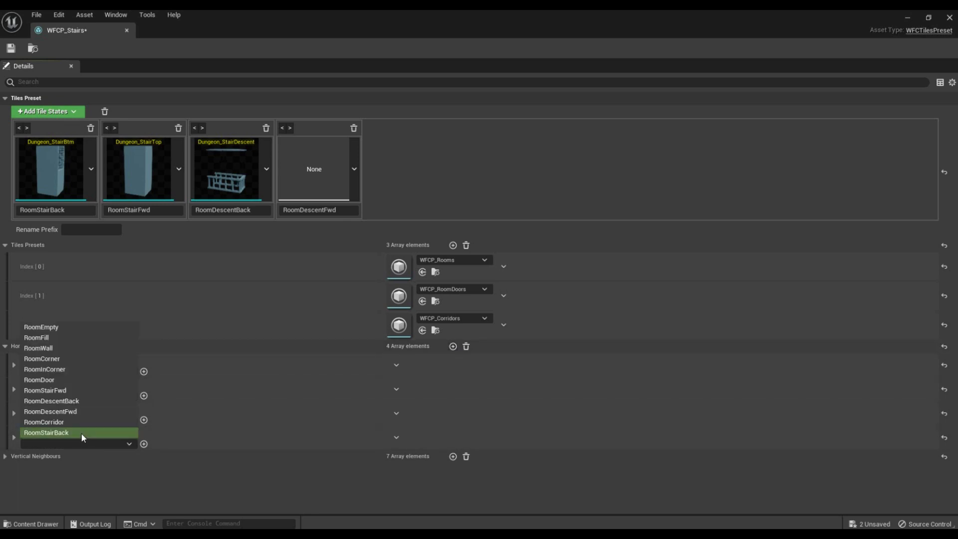
left_click(94, 492)
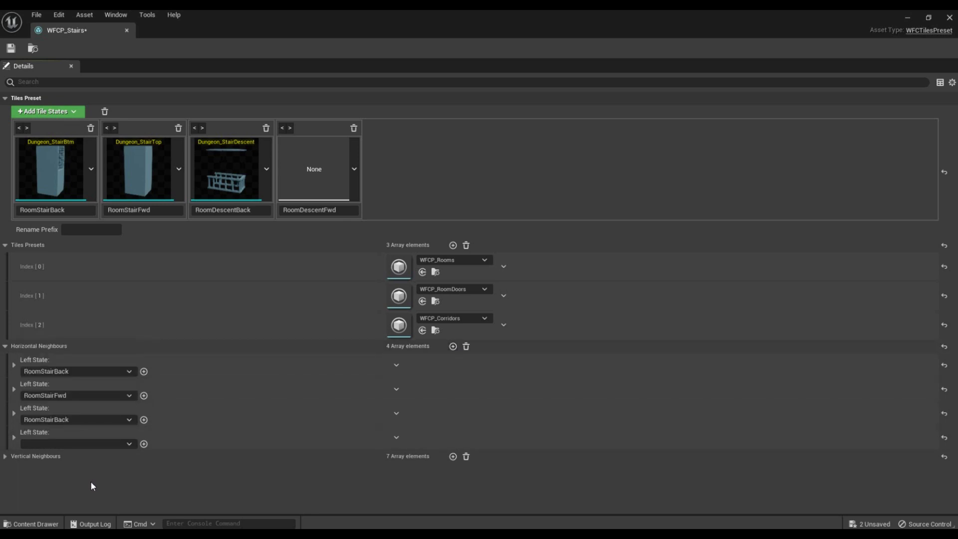
left_click(88, 419)
left_click(86, 377)
left_click(84, 445)
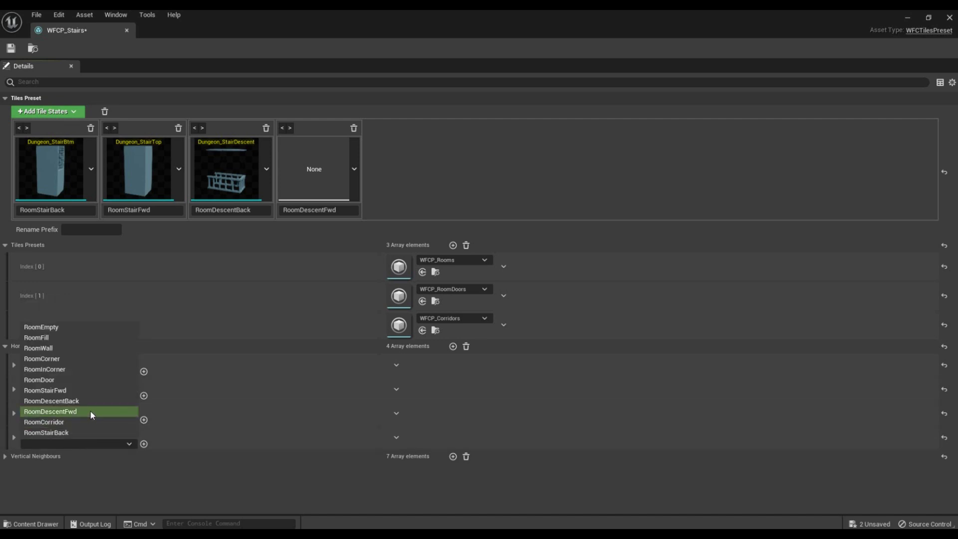
left_click(90, 410)
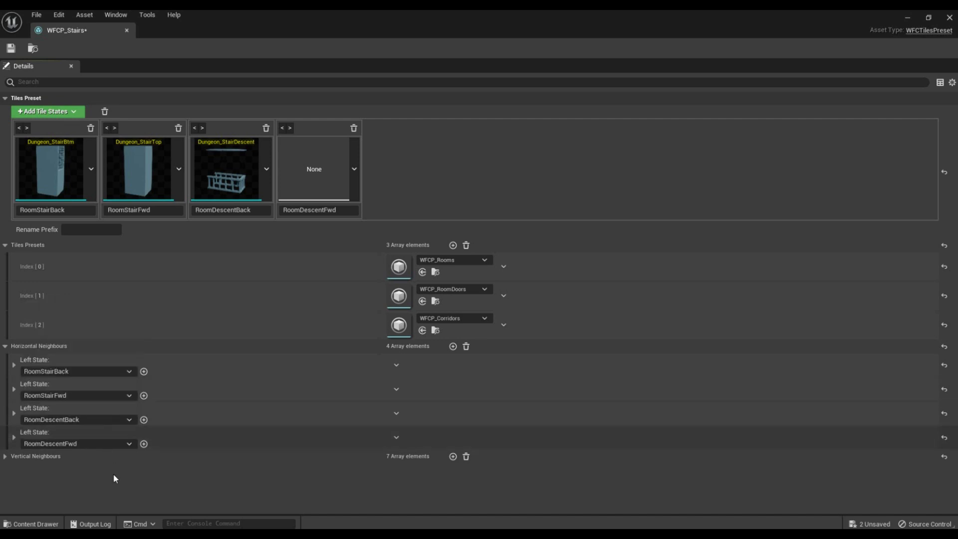
Step: Add RoomFill as a right state of the RoomDescentBack rule, enabling the left, right and lower T orientations and all four X orientations
left_click(14, 413)
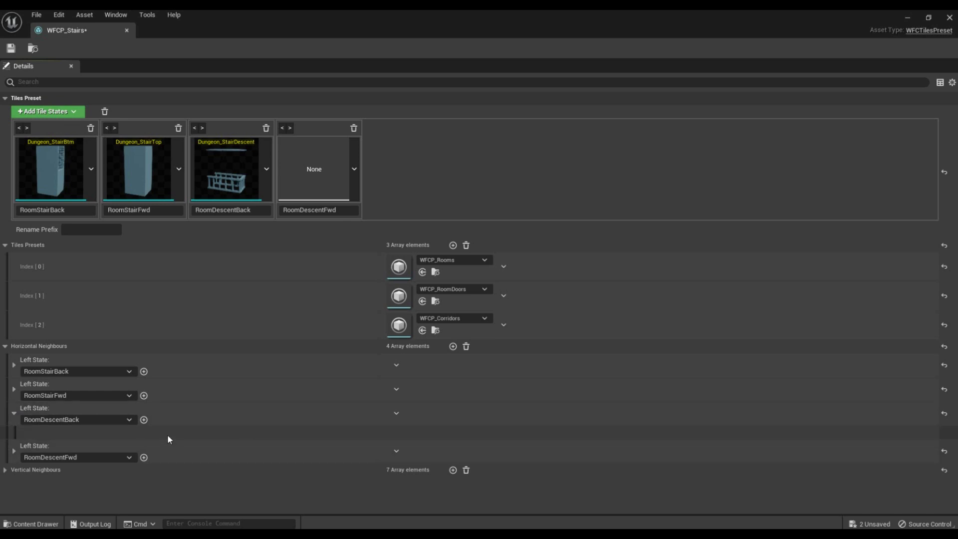
left_click(143, 420)
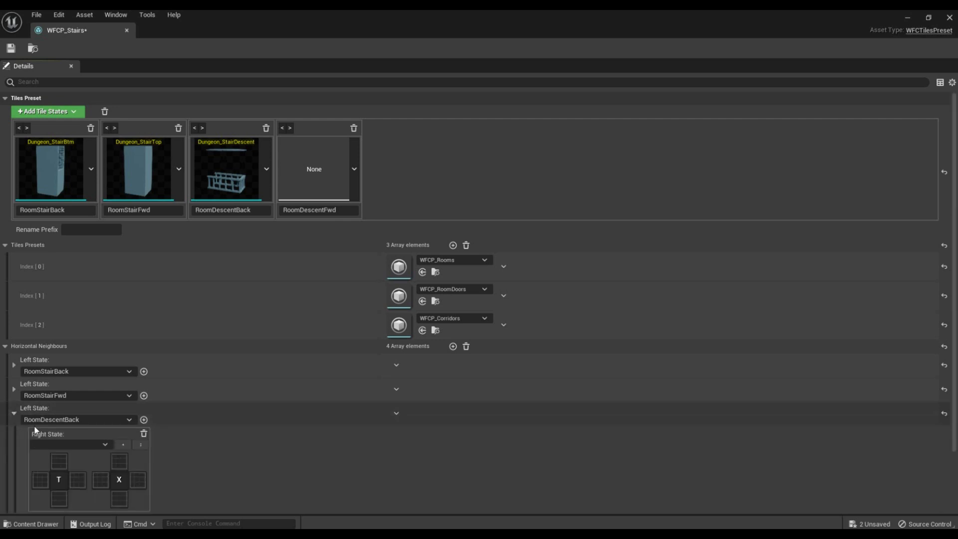
scroll(217, 437, "down", 2)
left_click(87, 407)
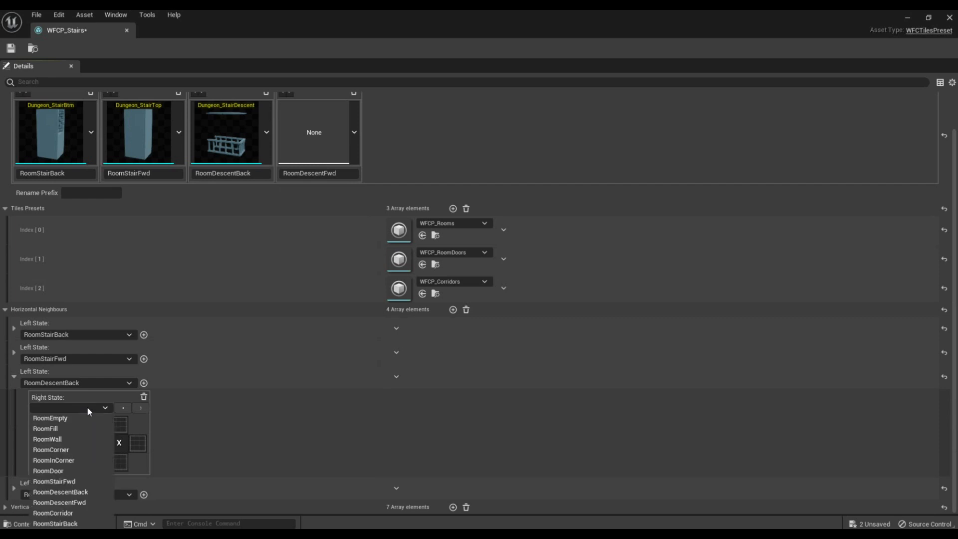
left_click(64, 427)
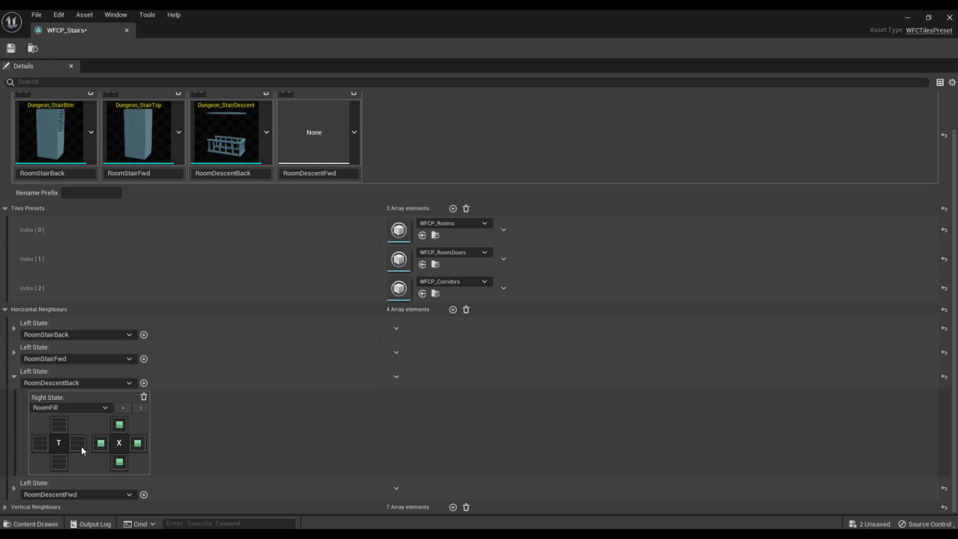
Step: Add right states RoomWall (T: left, right, lower; second T: lower) and RoomInCorner (T: left, right, lower; L: left, lower) to the RoomDescentBack rule
left_click(143, 383)
left_click(193, 407)
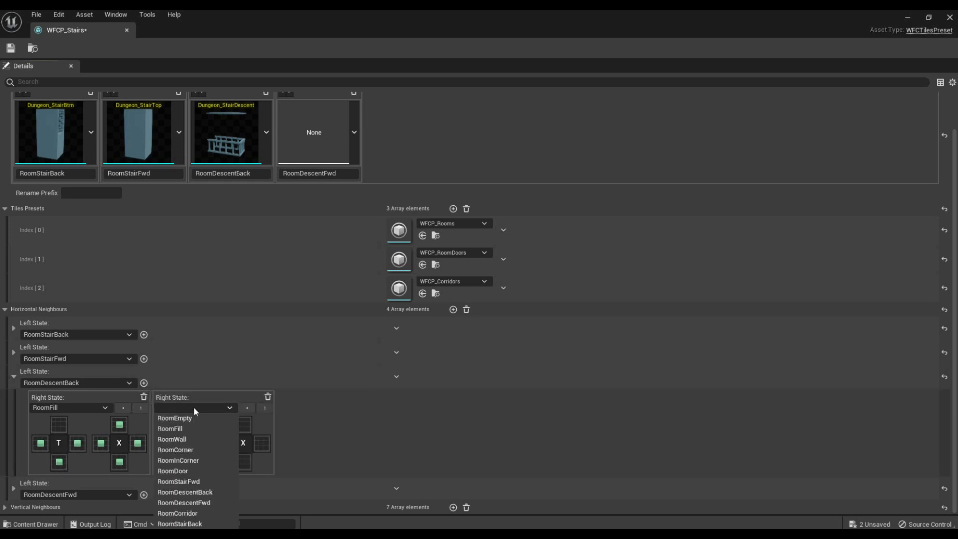
left_click(196, 440)
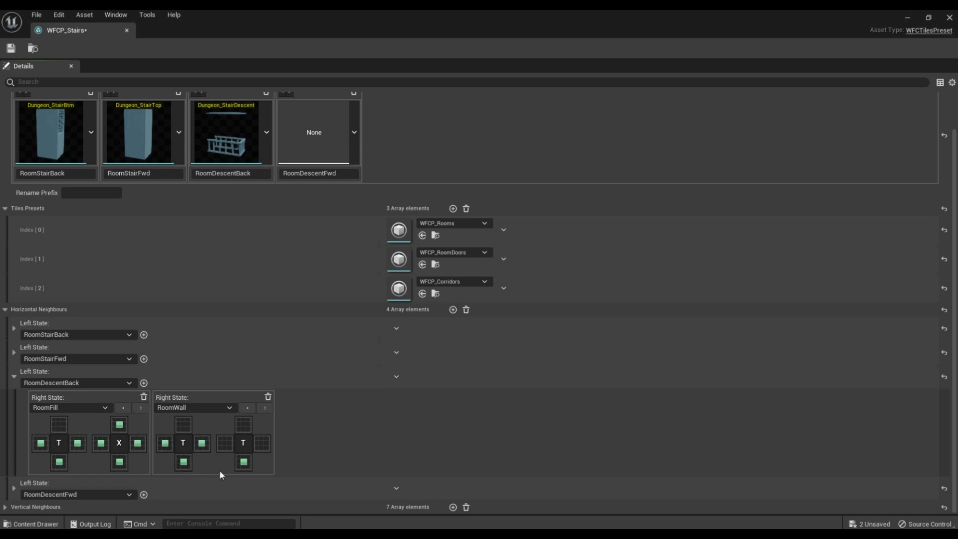
left_click(144, 383)
left_click(336, 408)
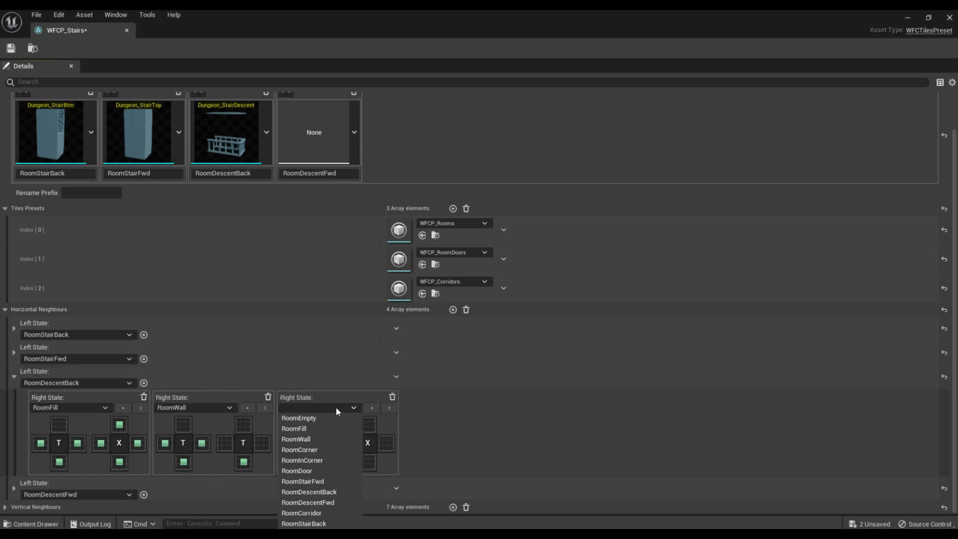
left_click(333, 458)
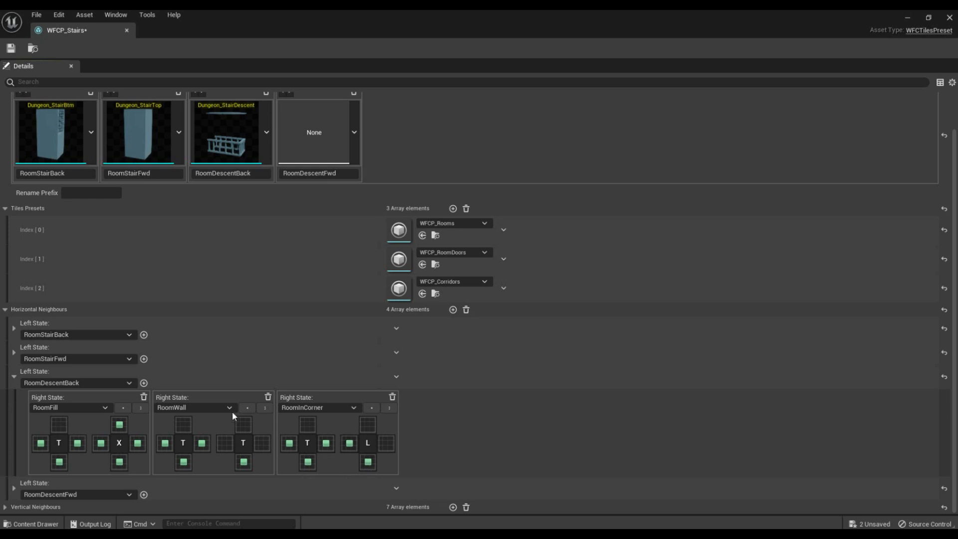
left_click(144, 382)
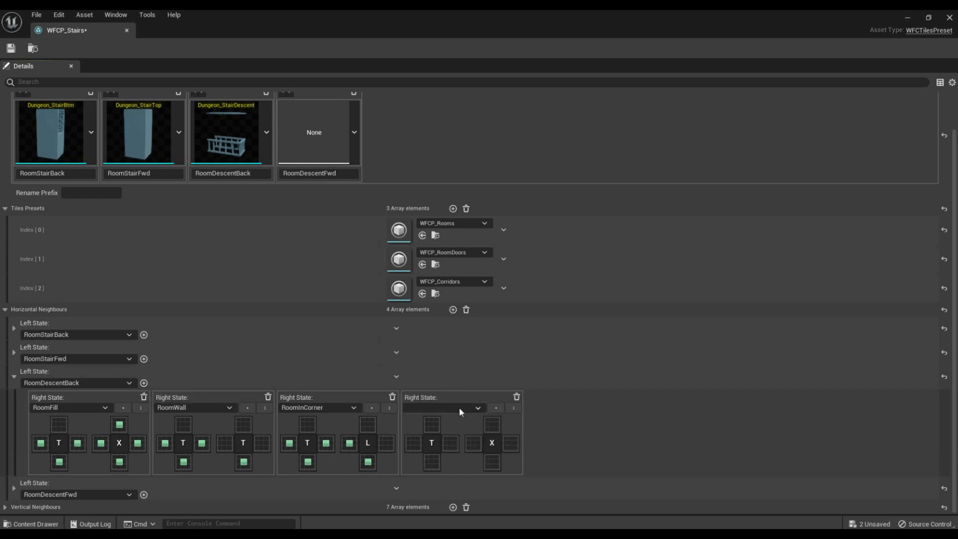
left_click(459, 407)
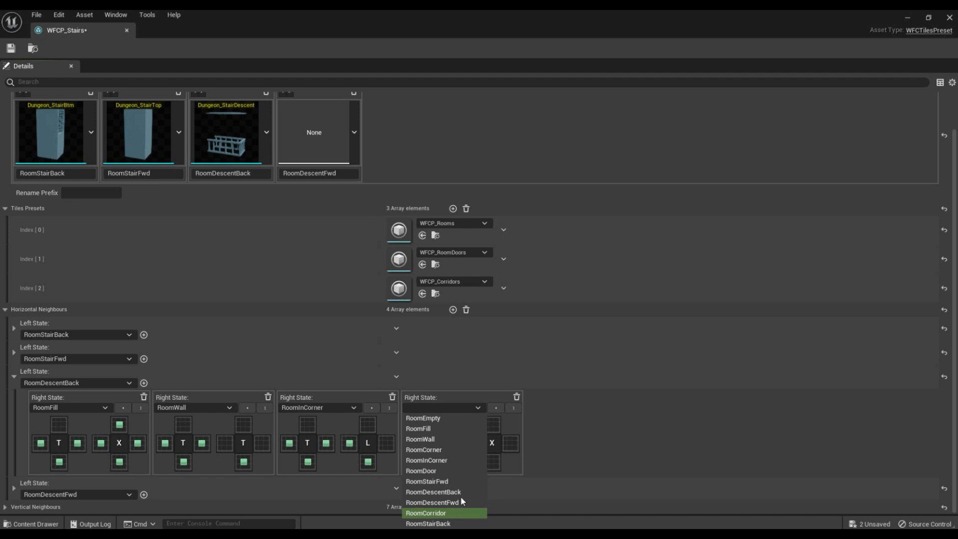
left_click(516, 398)
left_click(516, 398)
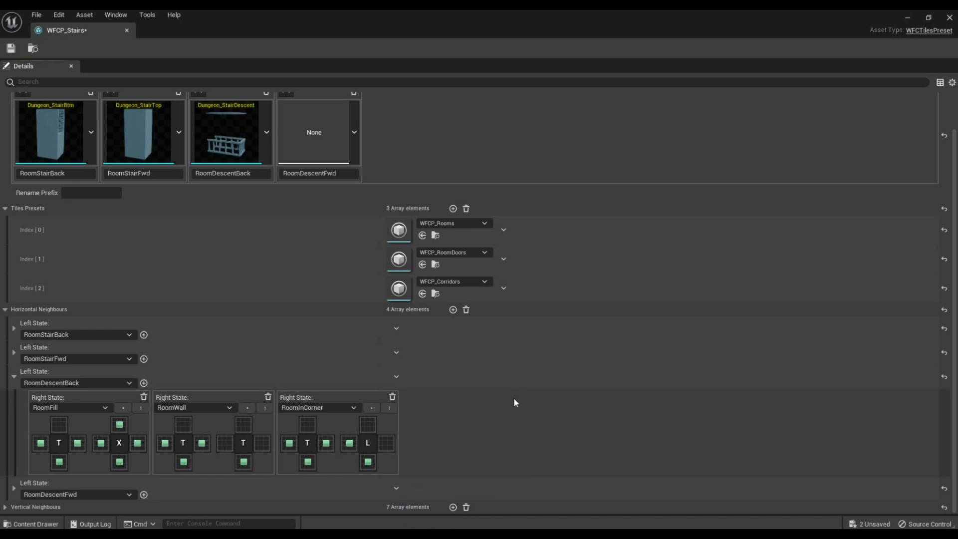
Step: Add RoomFill as a right state of the RoomDescentFwd rule, enabling the upper, left and right T orientations and all four X orientations
left_click(14, 488)
left_click(144, 494)
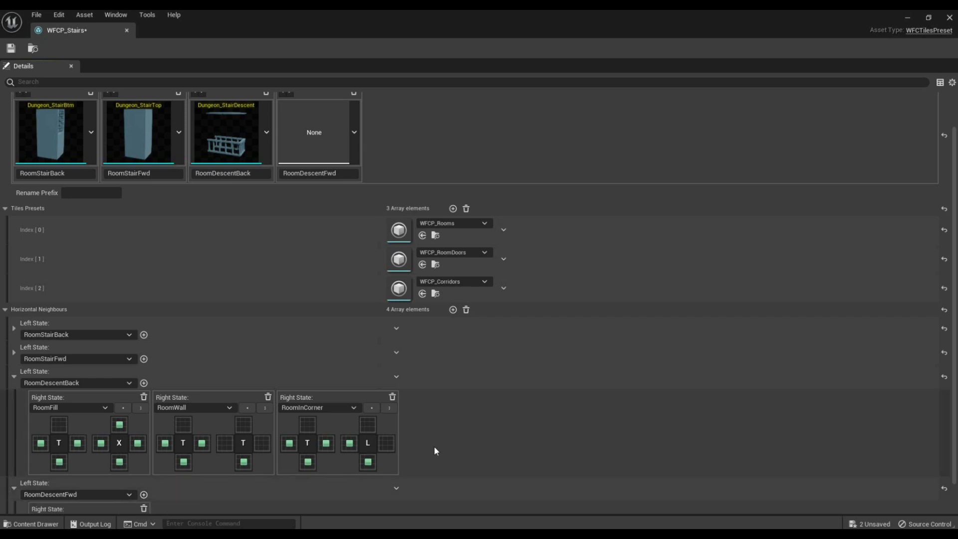
scroll(213, 424, "down", 2)
left_click(82, 431)
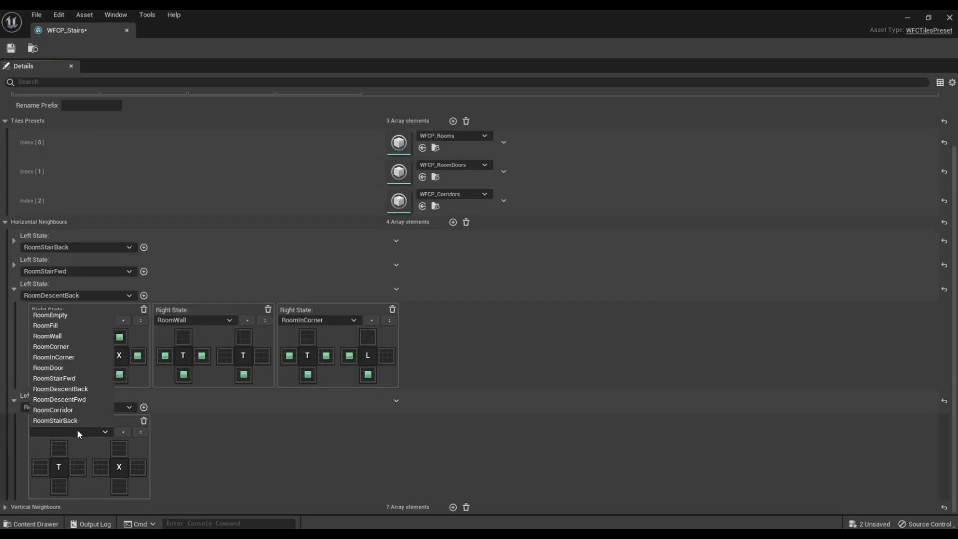
left_click(66, 324)
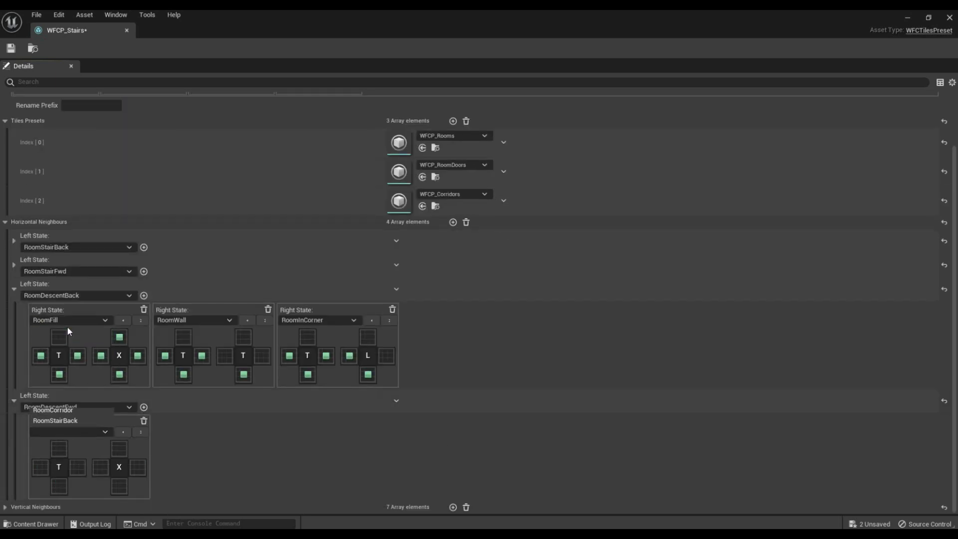
left_click(81, 468)
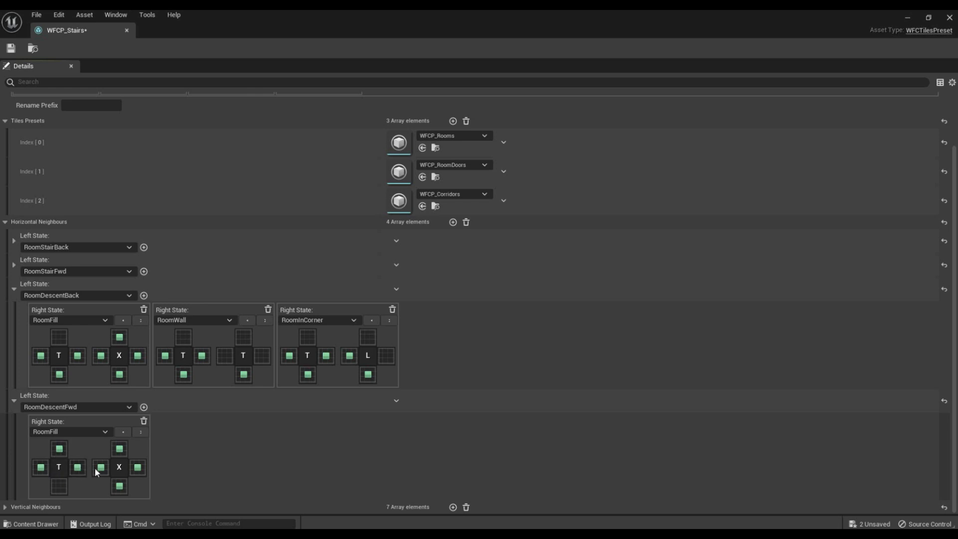
Step: Add right states RoomWall (T: upper, left, right; second T: lower) and RoomInCorner (T: upper, left, right; L: left, lower) to the RoomDescentFwd rule
left_click(144, 408)
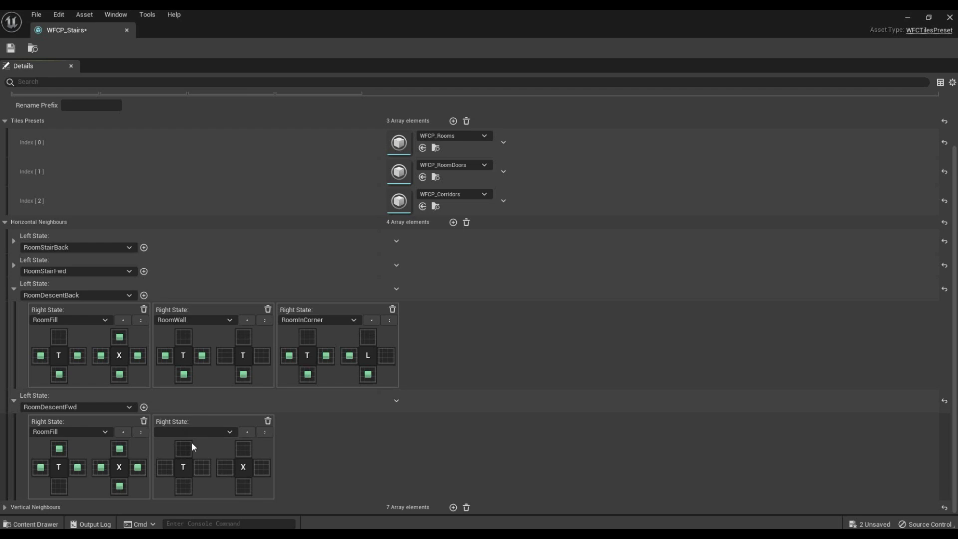
left_click(196, 432)
left_click(195, 336)
left_click(144, 407)
left_click(320, 430)
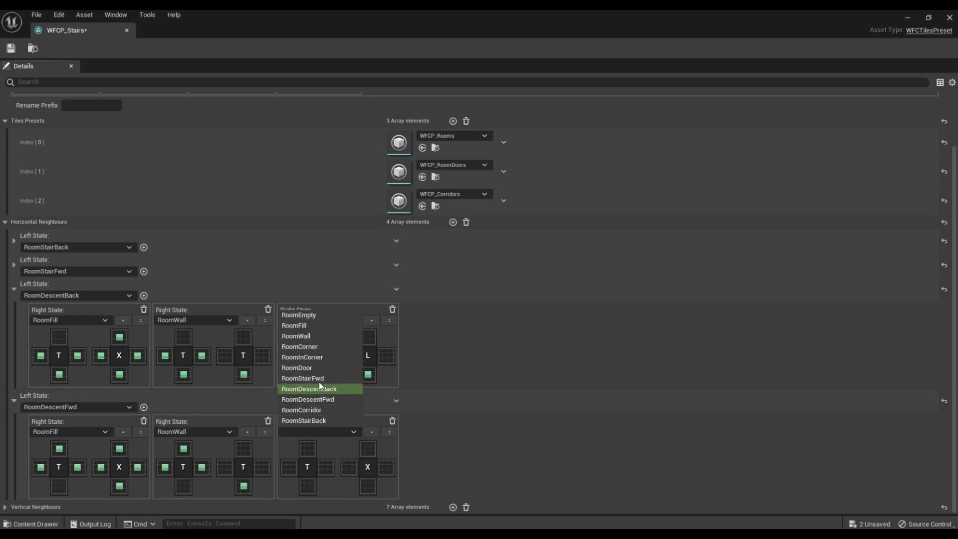
left_click(323, 357)
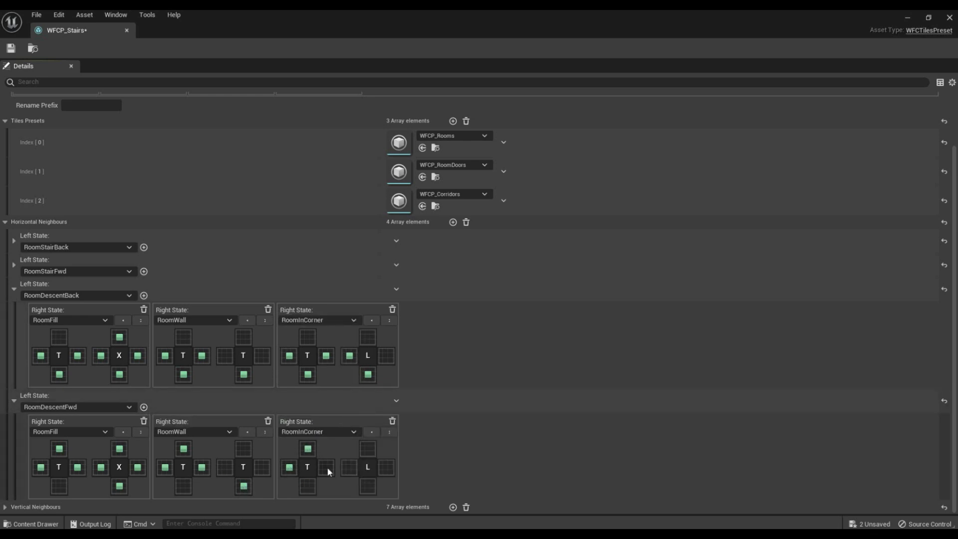
Step: Add RoomDescentBack as a right state of the RoomDescentFwd rule, enabling the lower orientation of the first T and the upper one of the second
left_click(144, 407)
left_click(436, 429)
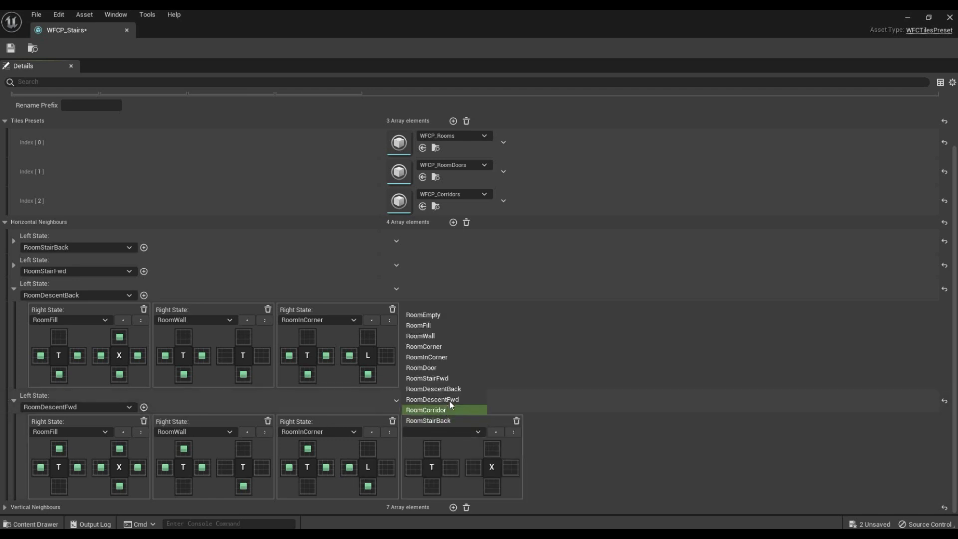
left_click(439, 389)
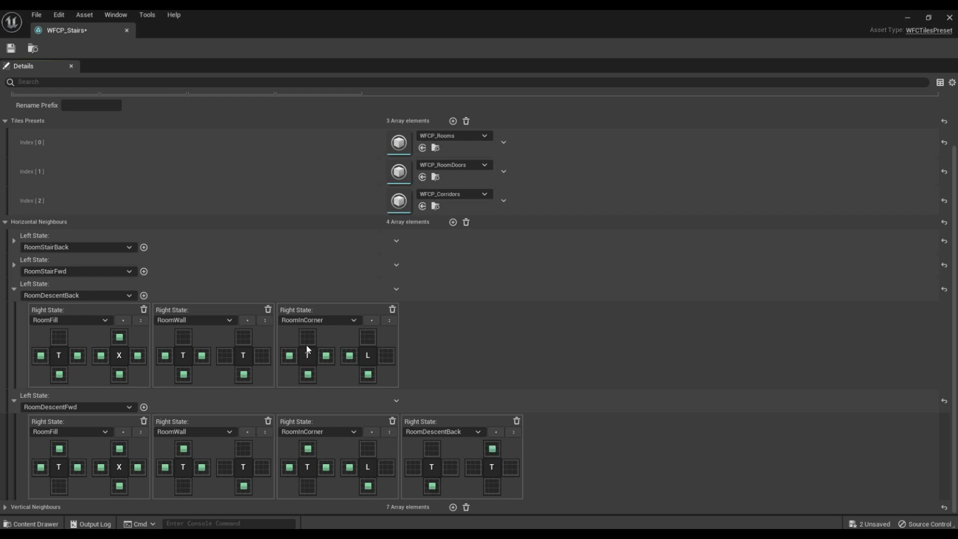
Step: Save and close the WFCP_Stairs preset, and show the settings of BP_WFCActor's WFCRectangleWave component
left_click(11, 47)
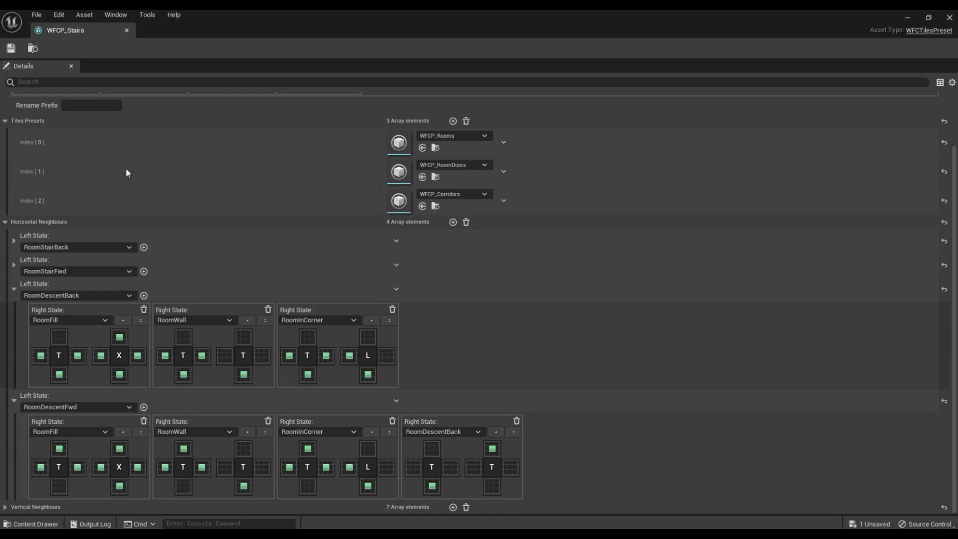
left_click(949, 18)
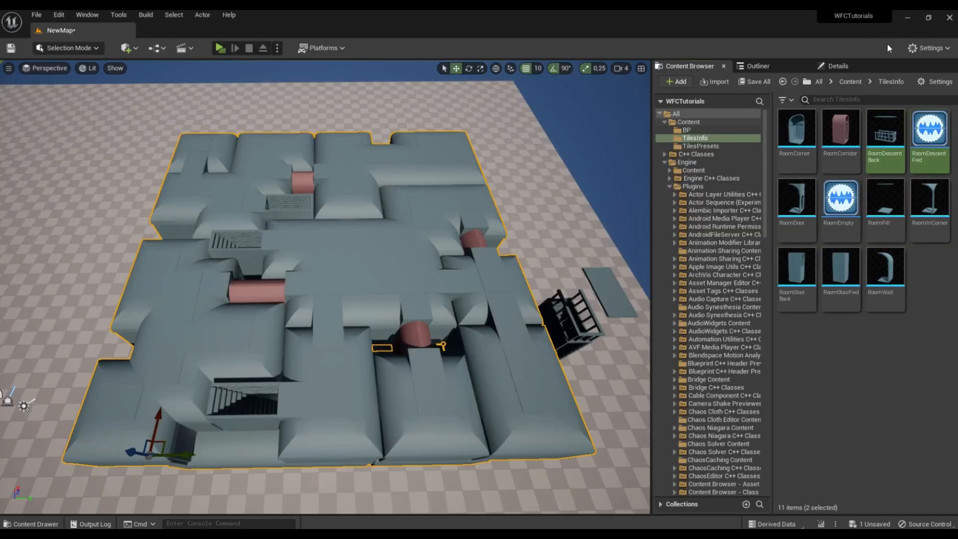
left_click(860, 64)
left_click(723, 127)
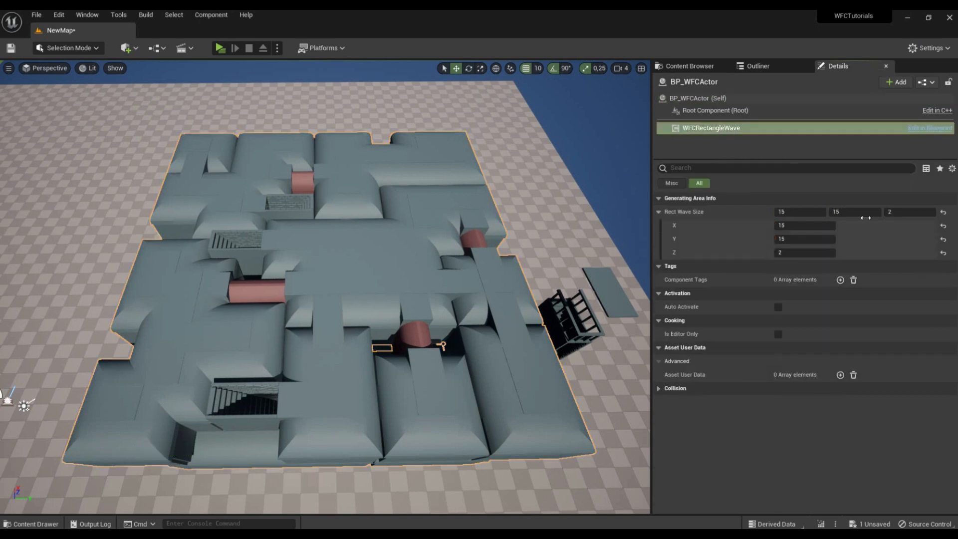
Step: Regenerate BP_WFCActor's dungeon several times and examine the stair descents from inside the upper floor
left_click(915, 212)
left_click(696, 100)
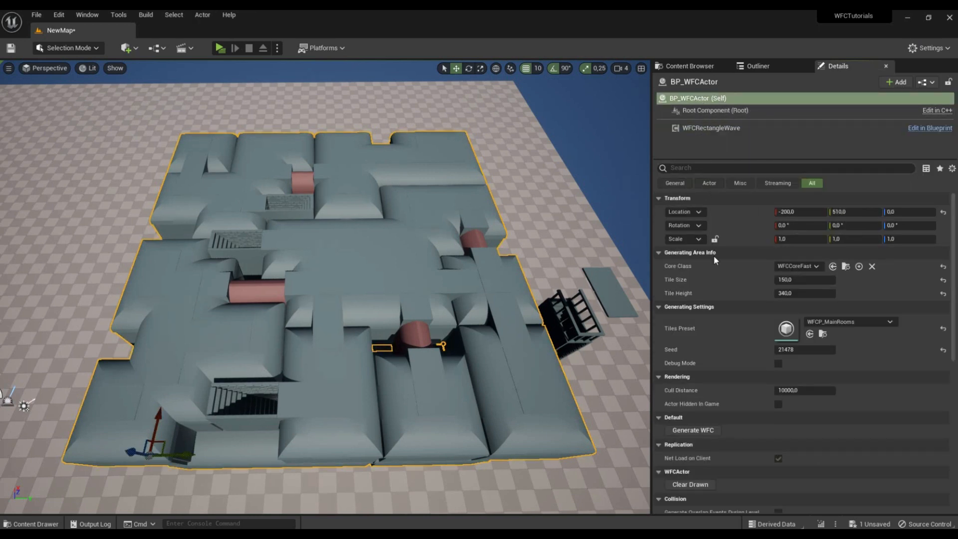
left_click(699, 431)
mouse_move(608, 394)
right_mouse_down()
mouse_move(583, 399)
mouse_move(606, 400)
right_mouse_up()
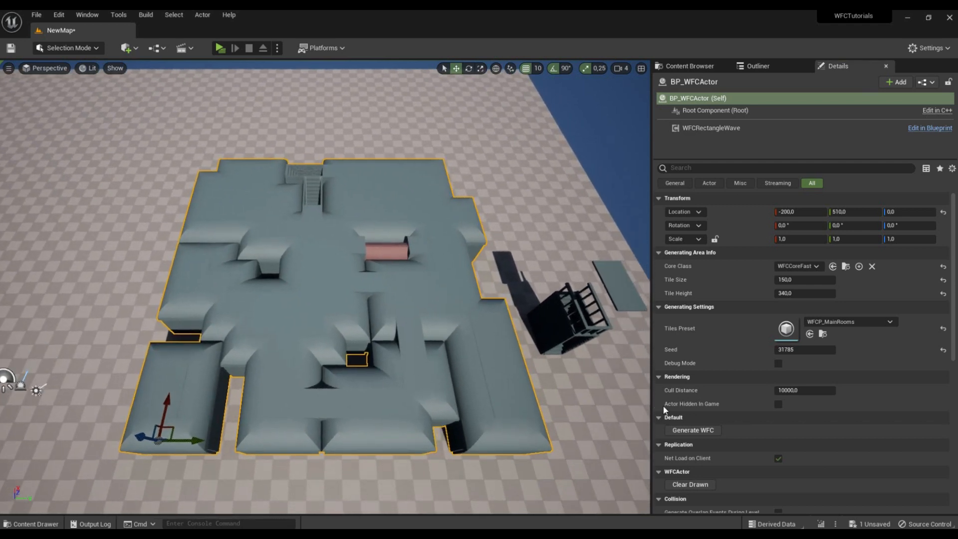
left_click(709, 434)
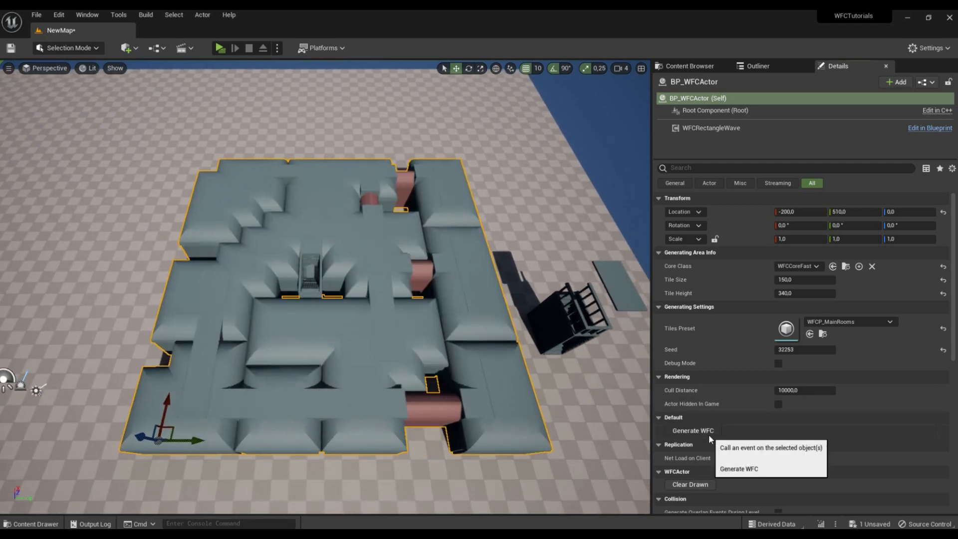
left_click(709, 434)
left_click(708, 434)
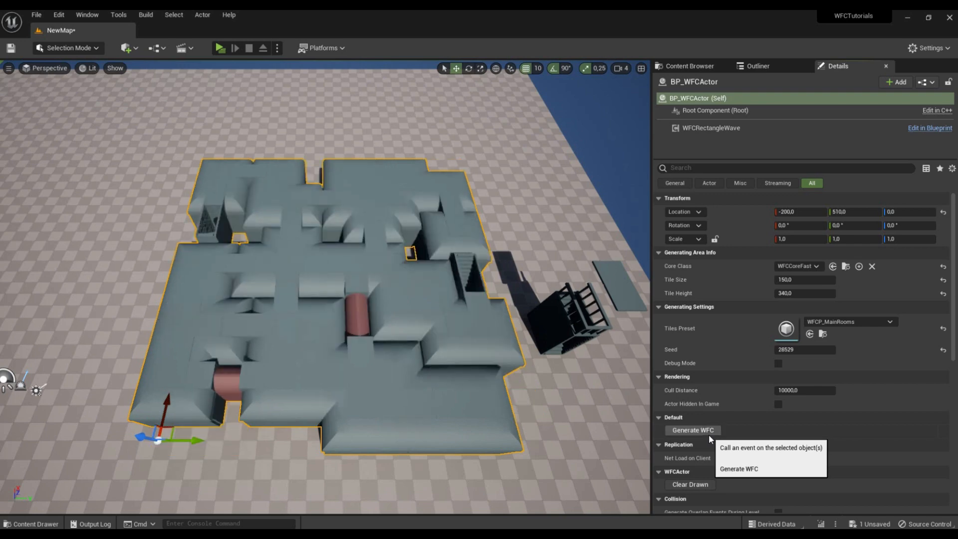
right_click_drag(579, 399, 376, 406)
key("w")
key("s")
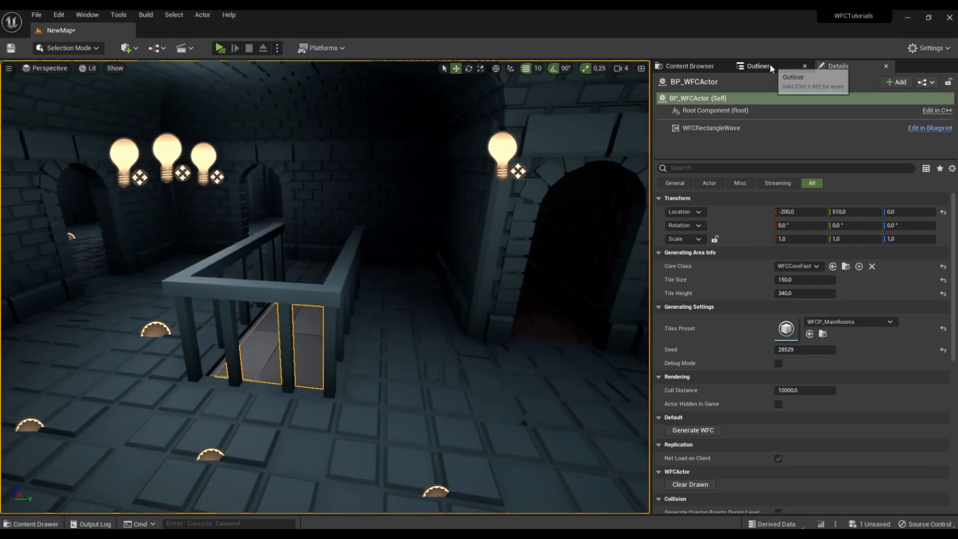
Step: Set the weight of the RoomDescentBack tile to 0.3 and close the tile
left_click(769, 64)
left_click(690, 65)
left_click(893, 160, "ctrl")
double_click(893, 160)
left_click(397, 222)
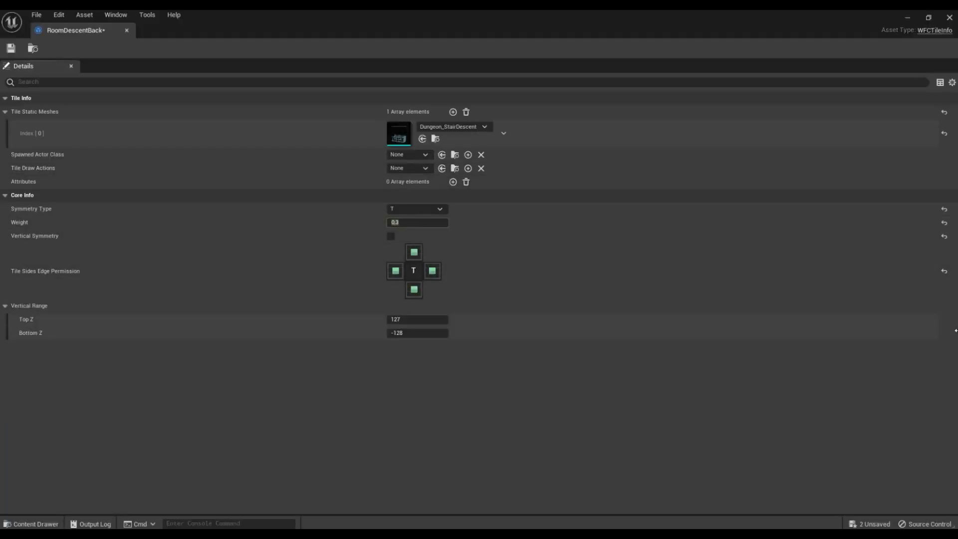
left_click(949, 17)
Step: Set the weight of the RoomDescentFwd tile to 0.3 and close the tile
double_click(932, 161)
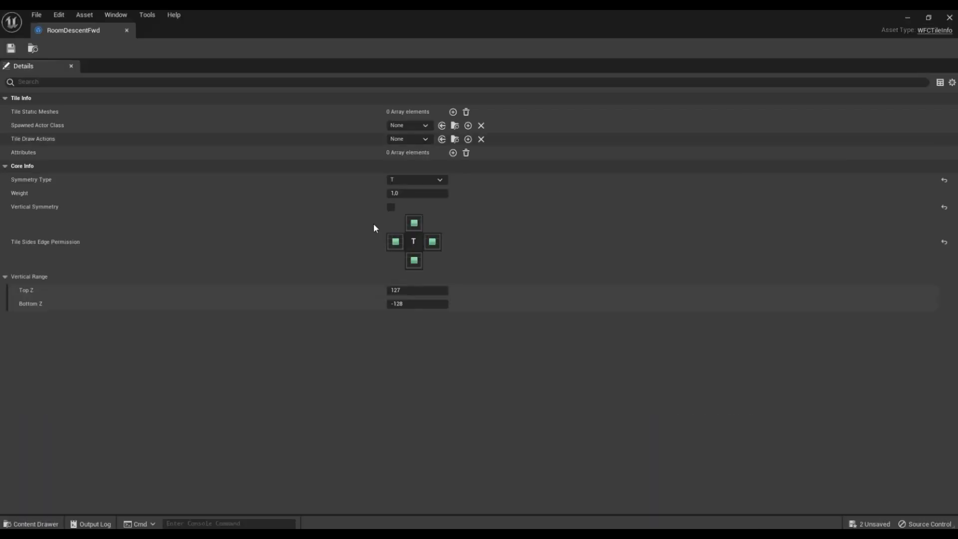
left_click(424, 193)
type("0.3")
key("Return")
left_click(948, 16)
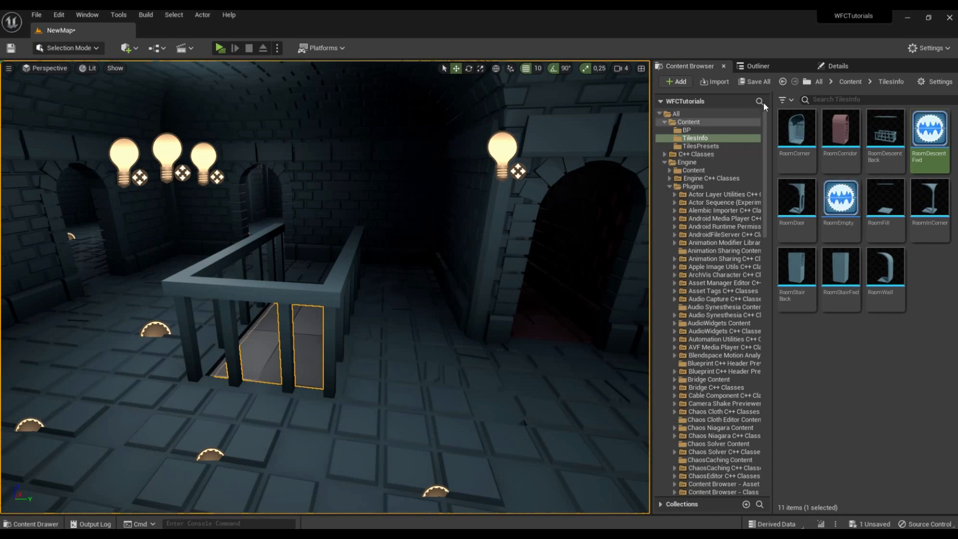
Step: Regenerate the dungeon several more times with BP_WFCActor and check how often the stair descents occur
left_click(838, 66)
left_click(691, 430)
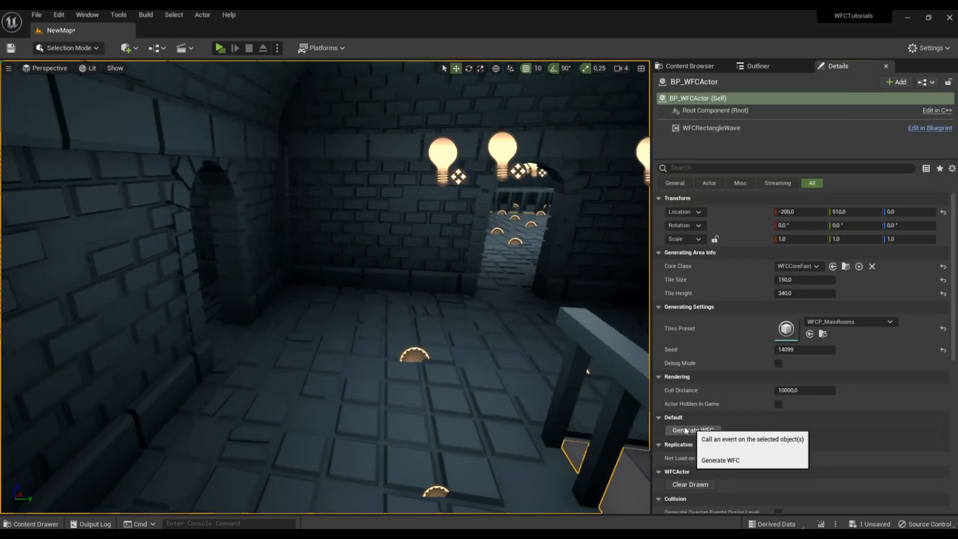
left_click(692, 430)
left_click(691, 430)
left_click(692, 430)
key("w")
right_click_drag(324, 287, 304, 304)
Step: Set the weight of the RoomDescentBack tile to 0.05 and close the tile
left_click(755, 67)
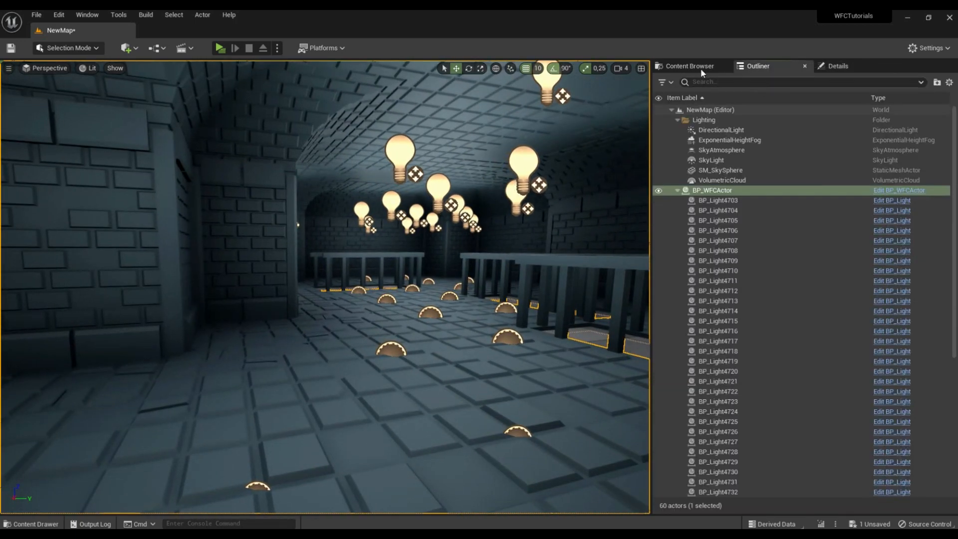
left_click(690, 66)
double_click(869, 153)
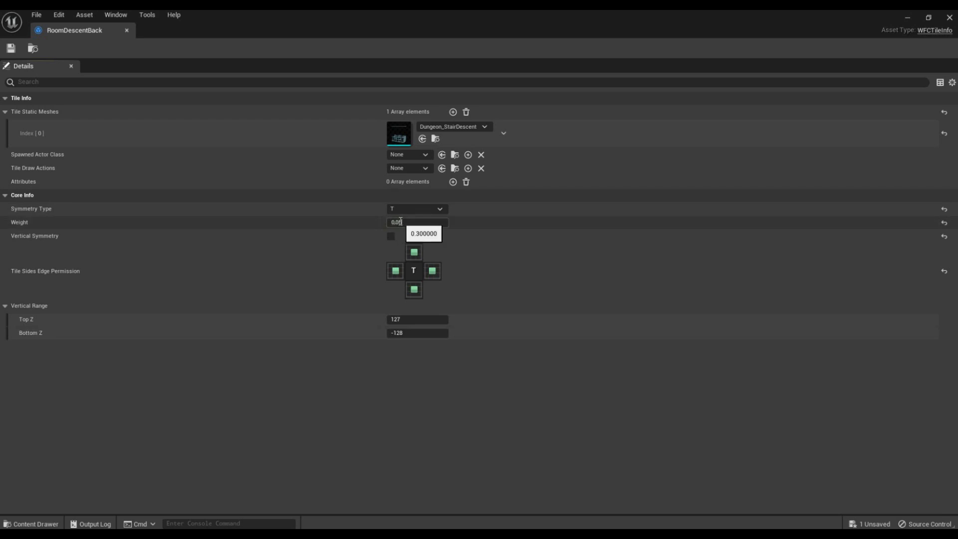
key("Return")
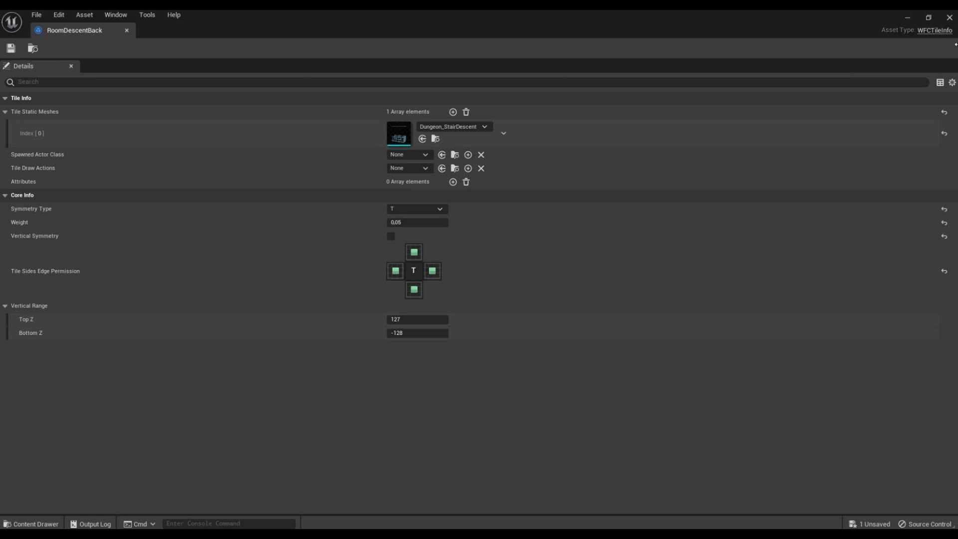
left_click(950, 18)
Step: Open the RoomDescentFwd tile, then save and close it
double_click(820, 142)
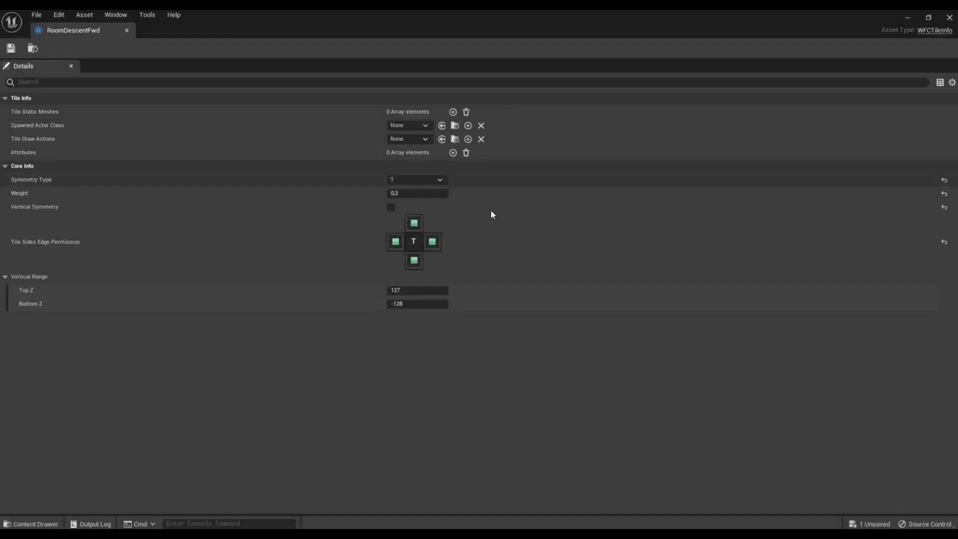
left_click(11, 48)
left_click(950, 18)
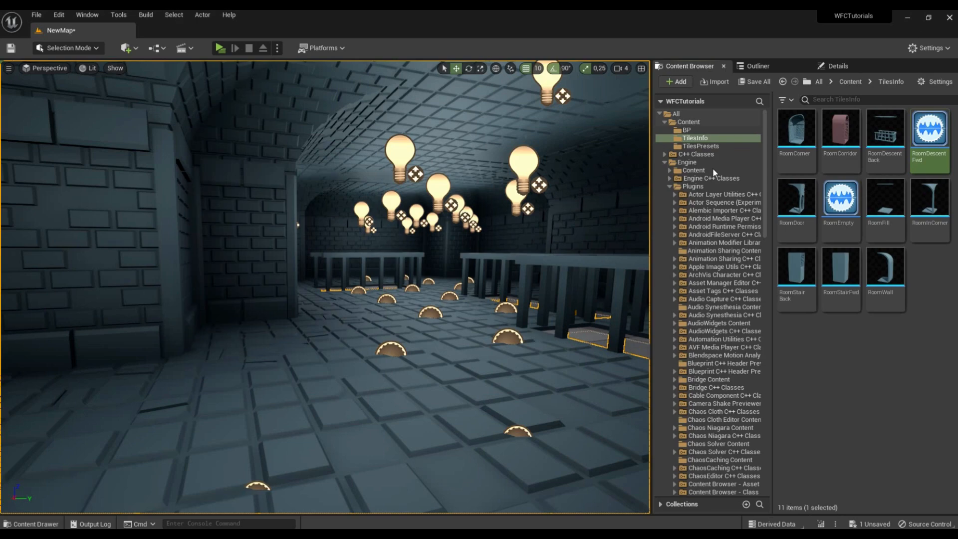
Step: Regenerate the dungeon with the reduced tile weights, inspect it from inside and above, and save the NewMap level
left_click(834, 66)
left_click(701, 428)
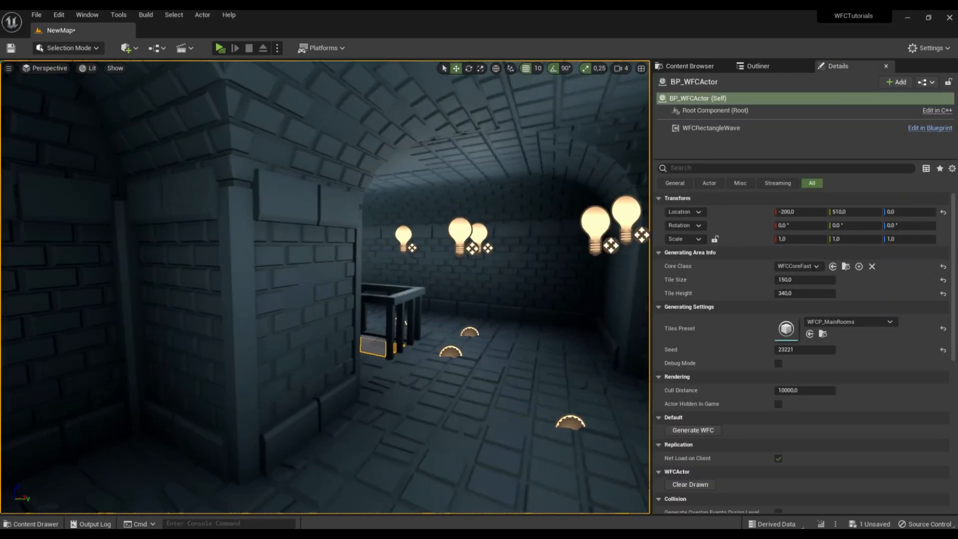
right_click_drag(324, 287, 162, 264)
key("w")
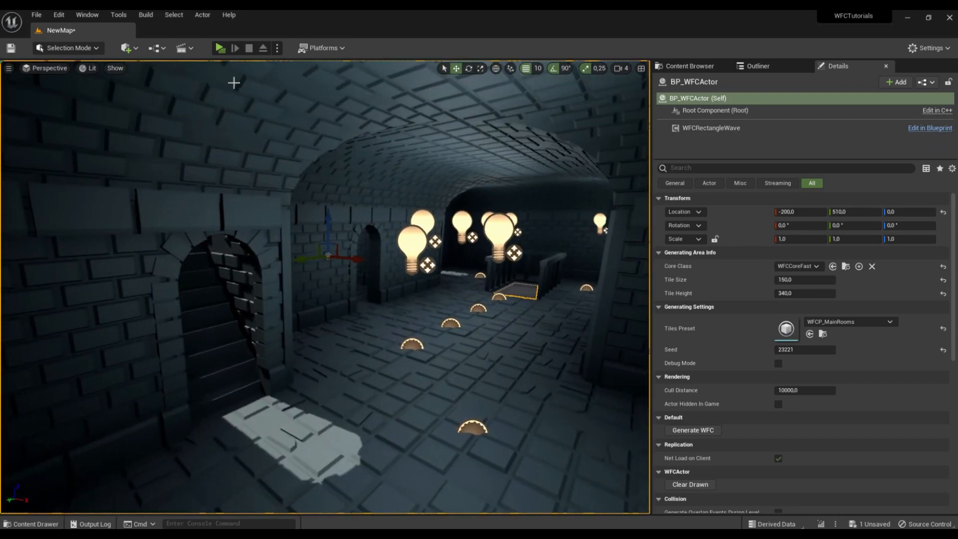
key("s")
right_click_drag(324, 286, 531, 360)
key("a")
key("s")
key("w")
left_click(9, 50)
scroll(483, 213, "down", 3)
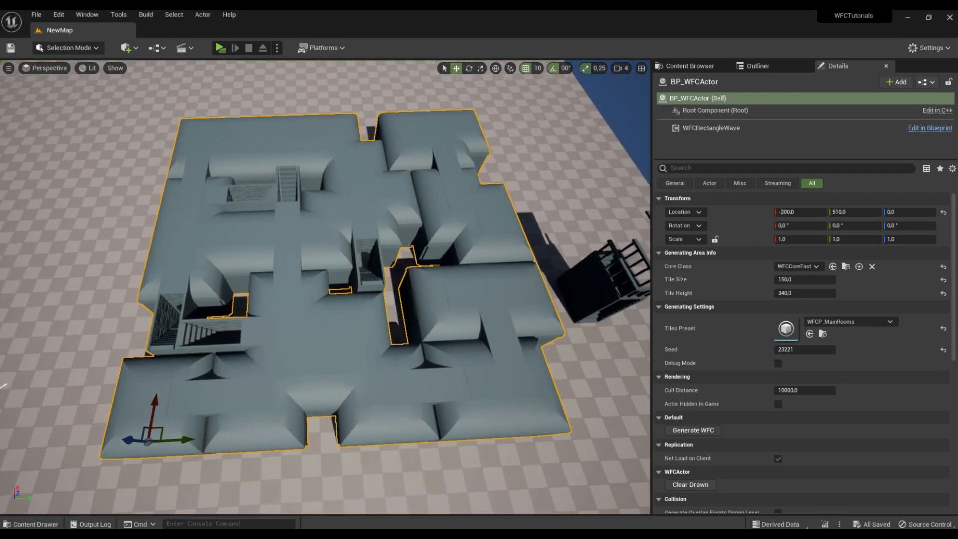
Step: Open the WFCP_Stairs preset from the TilesPresets folder to review its rules, then minimise it
left_click(711, 66)
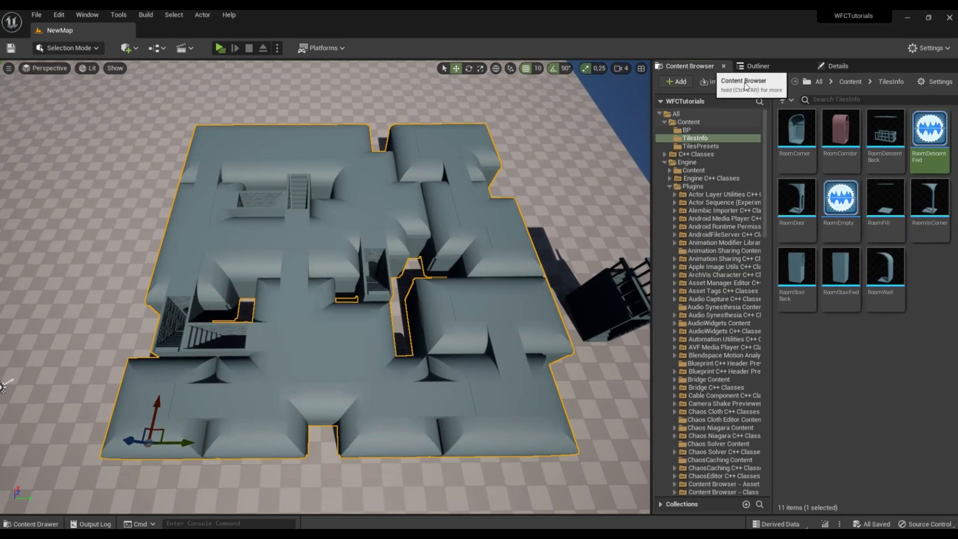
left_click(726, 147)
double_click(803, 212)
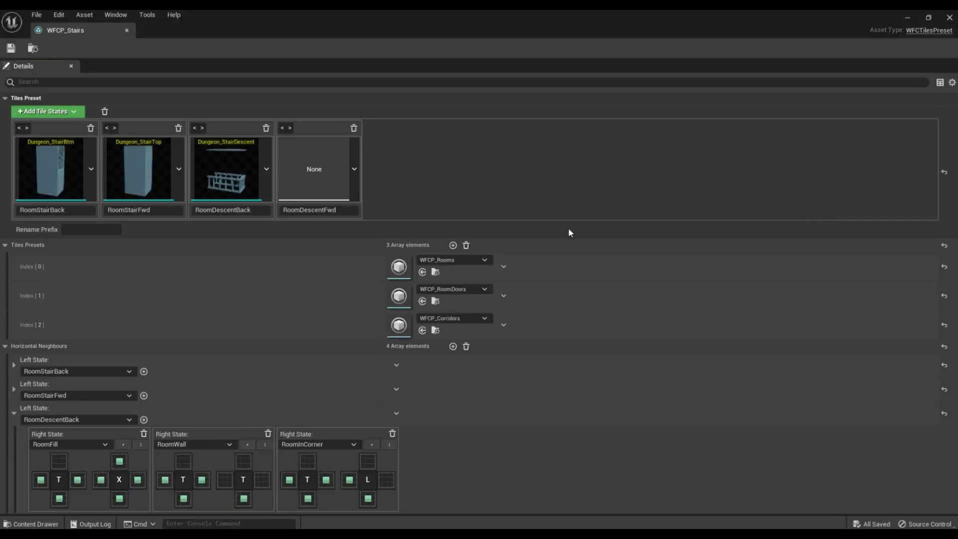
left_click(906, 20)
Step: Select the Dungeon_StairDescent mesh beside the dungeon and set its Z rotation to 0°
right_click_drag(449, 214, 524, 254)
right_click_drag(479, 280, 419, 291)
left_click(334, 297)
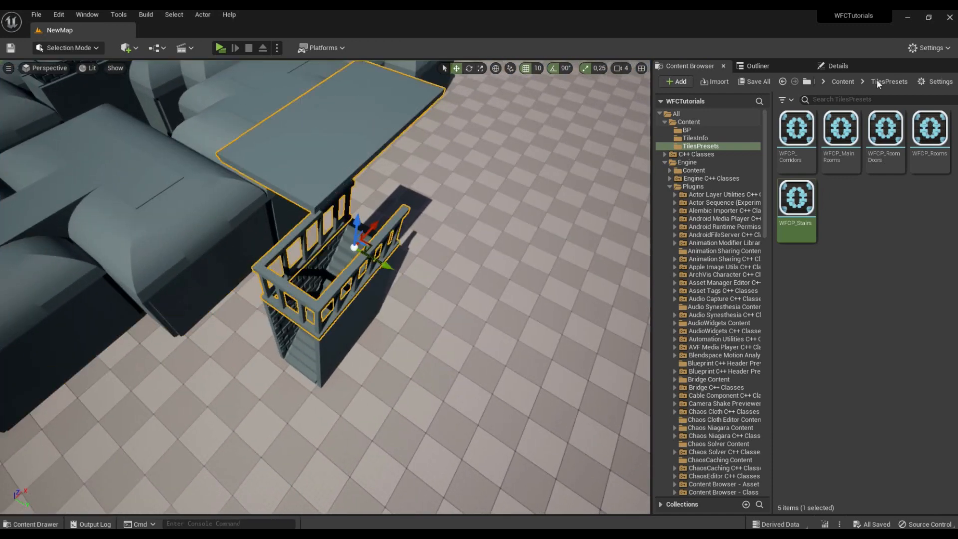
left_click(838, 66)
left_click(907, 225)
type("0")
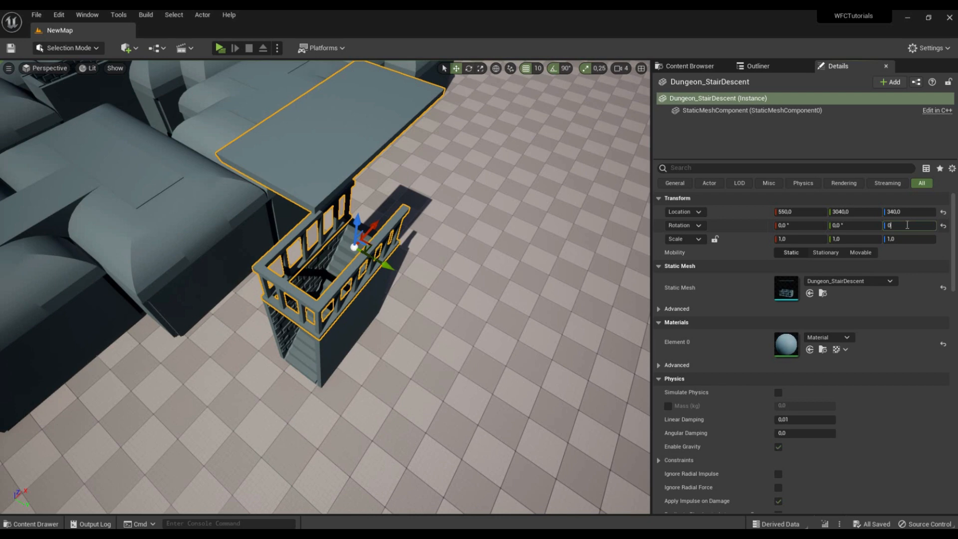
key("Return")
right_click_drag(382, 220, 301, 195)
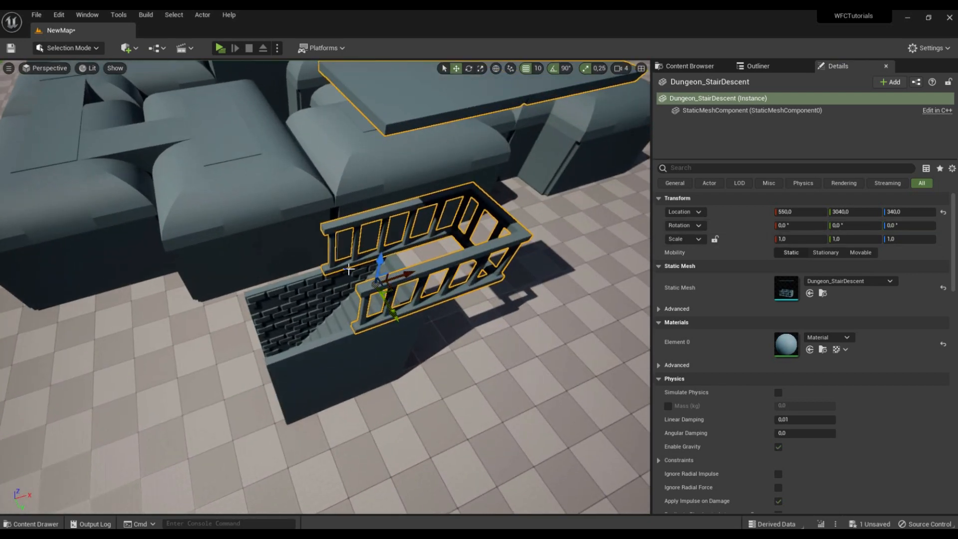
Step: Move the Dungeon_StairDescent mesh along X to 400 so that its railing sits over the staircase
right_click_drag(490, 250, 501, 250)
key("a")
left_click_drag(503, 254, 446, 294)
right_click_drag(627, 222, 621, 222)
key("d")
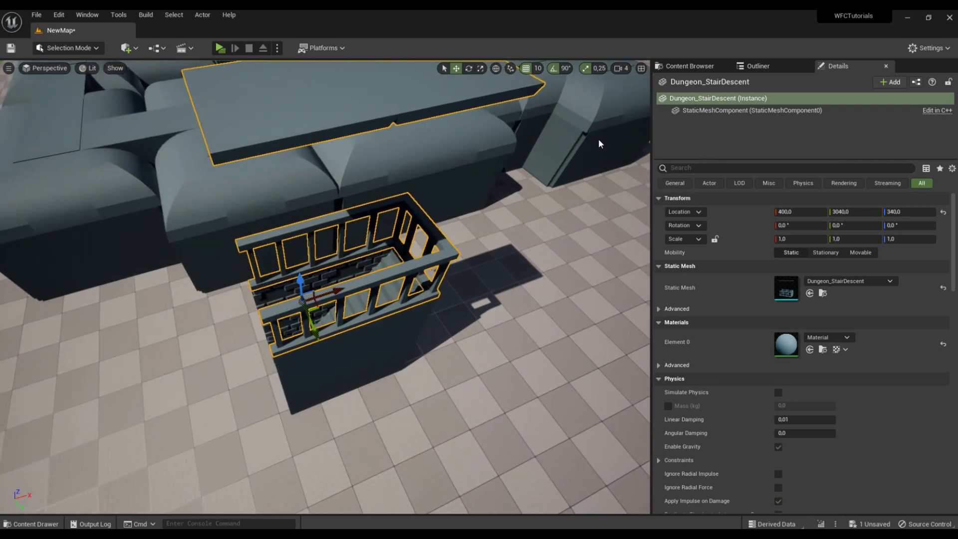
Step: Rotate Dungeon_StairDescent 180° about Z, move it to X 550, and examine how the railing fits the staircase
left_click(469, 69)
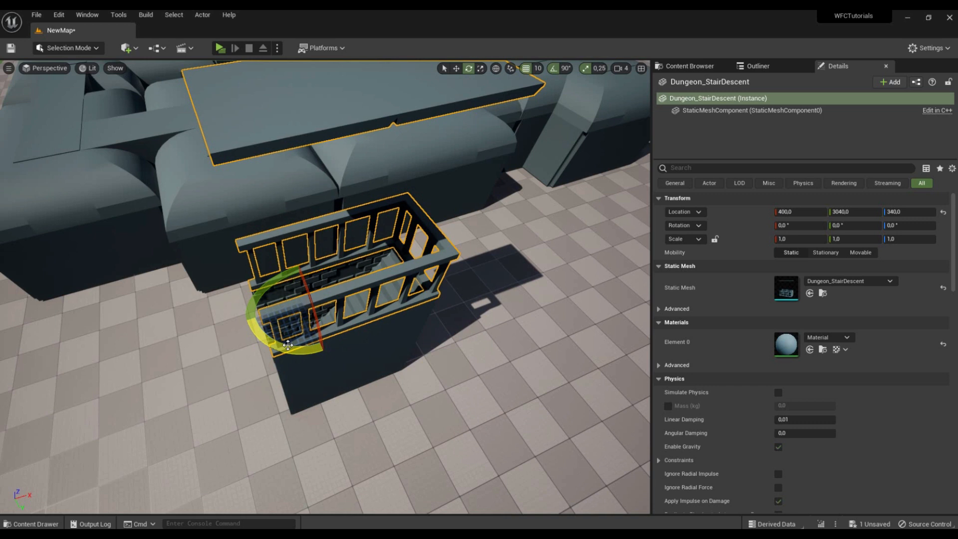
left_click_drag(351, 285, 301, 325)
key("w")
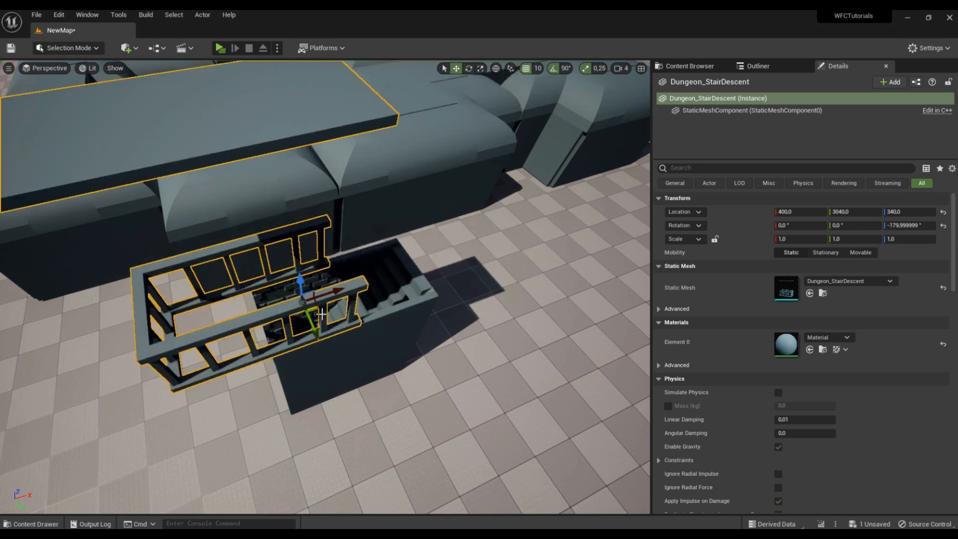
left_click_drag(329, 291, 398, 234)
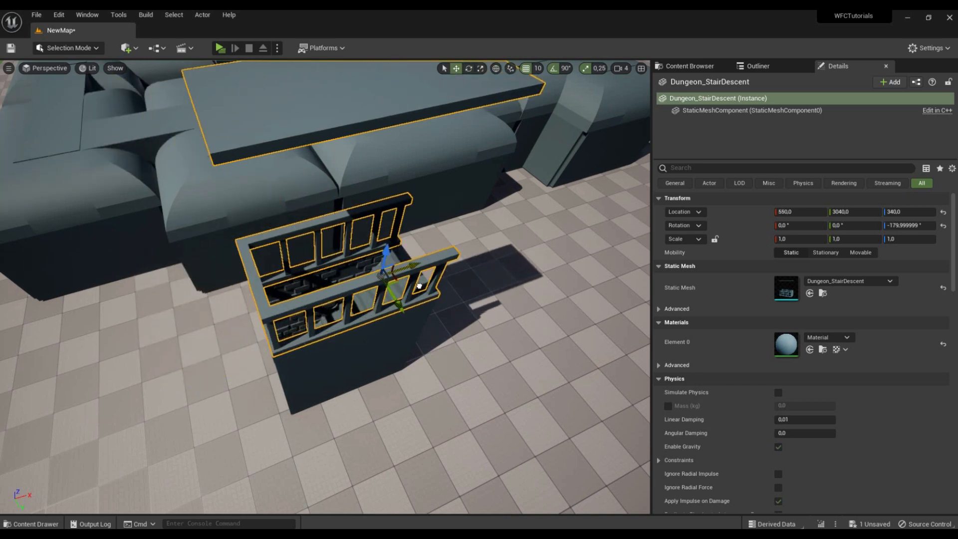
right_click_drag(364, 215, 395, 188)
key("w")
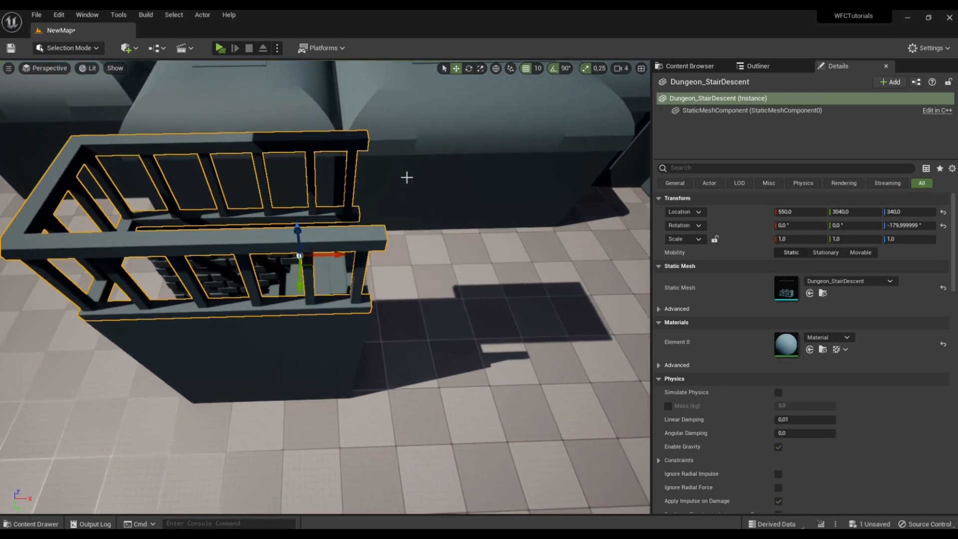
right_click_drag(324, 333, 411, 172)
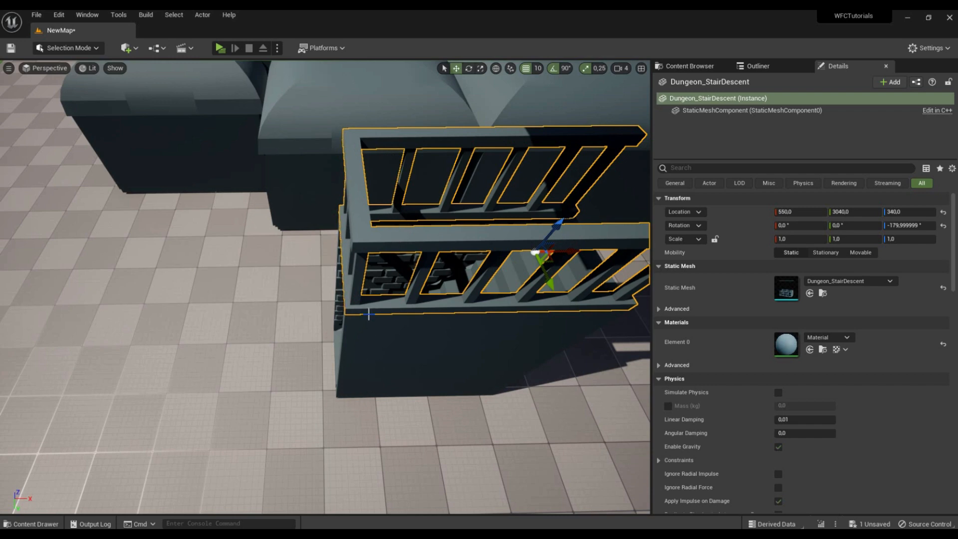
key("s")
right_click_drag(359, 183, 370, 186)
key("d")
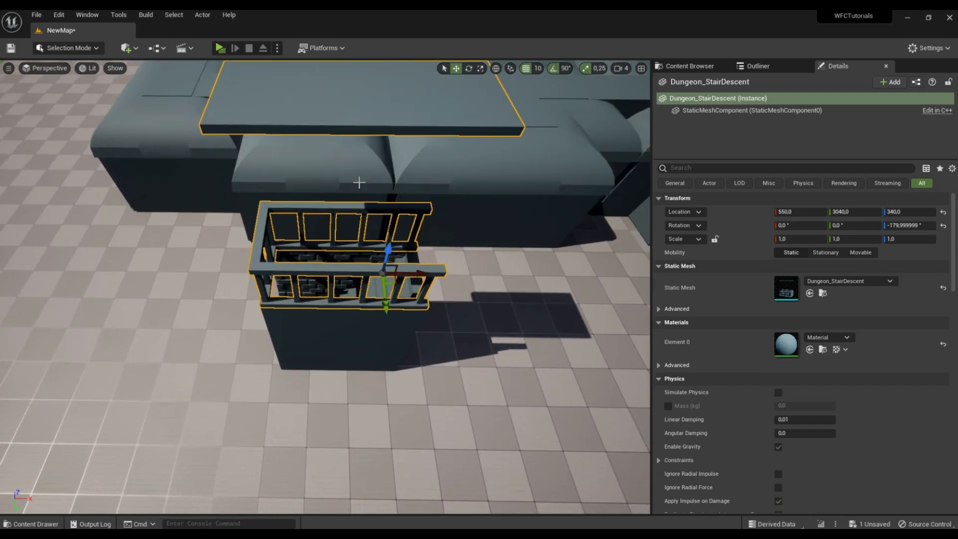
Step: Reopen the WFCP_Stairs preset, collapse the RoomDescentBack and RoomDescentFwd horizontal rules, and expand the vertical neighbour rules
left_click(690, 65)
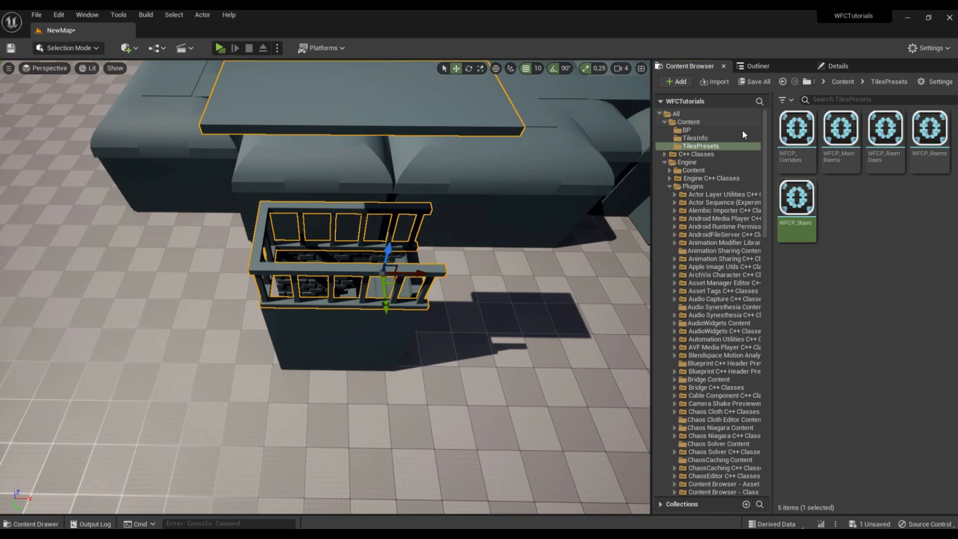
double_click(796, 204)
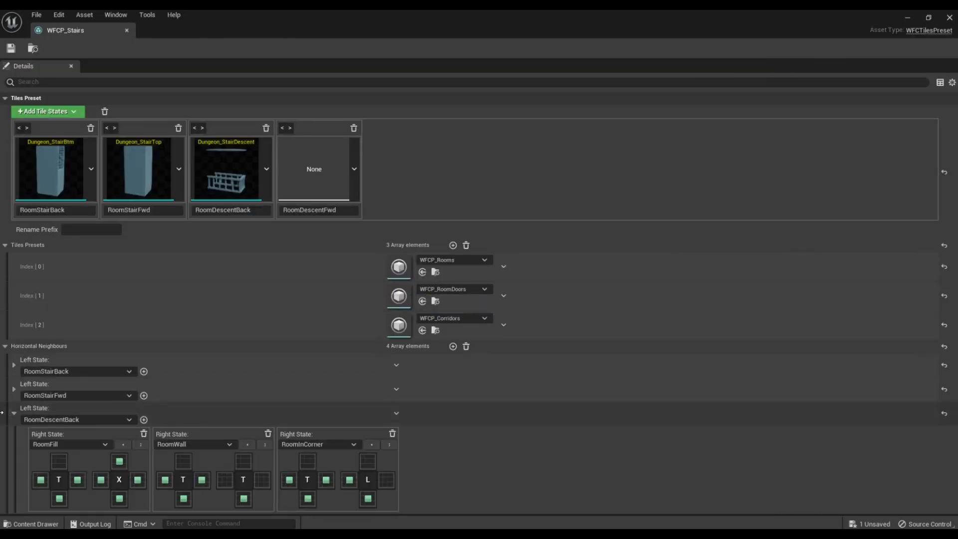
left_click(14, 414)
left_click(14, 438)
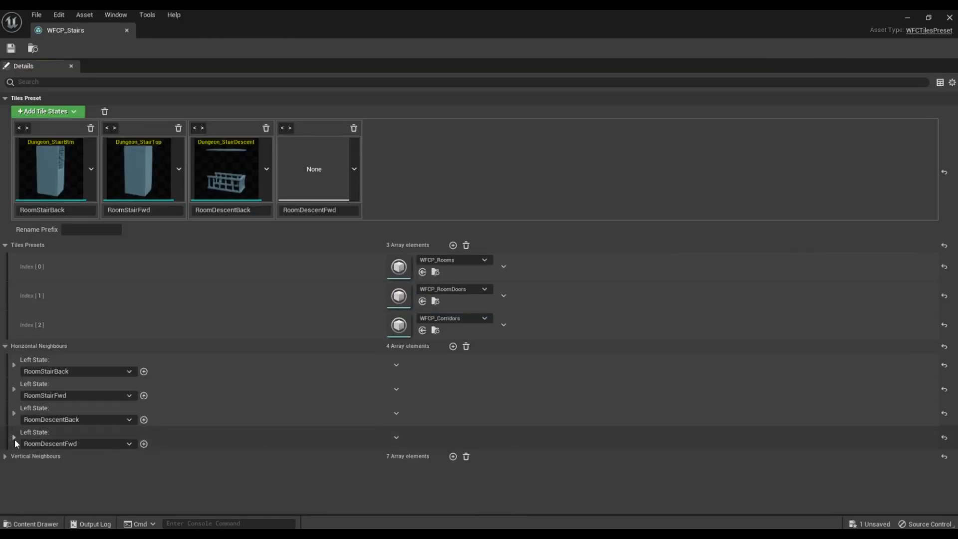
left_click(4, 457)
scroll(322, 381, "down", 3)
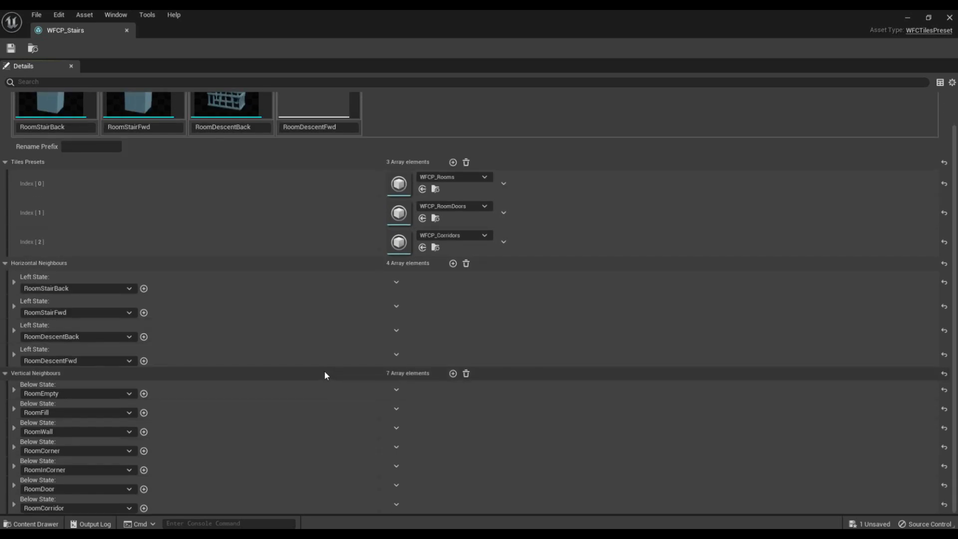
Step: Add two vertical neighbour rules, set the first one's below state to RoomStairBack and give it an empty above-state entry
left_click(452, 373)
scroll(288, 376, "down", 1)
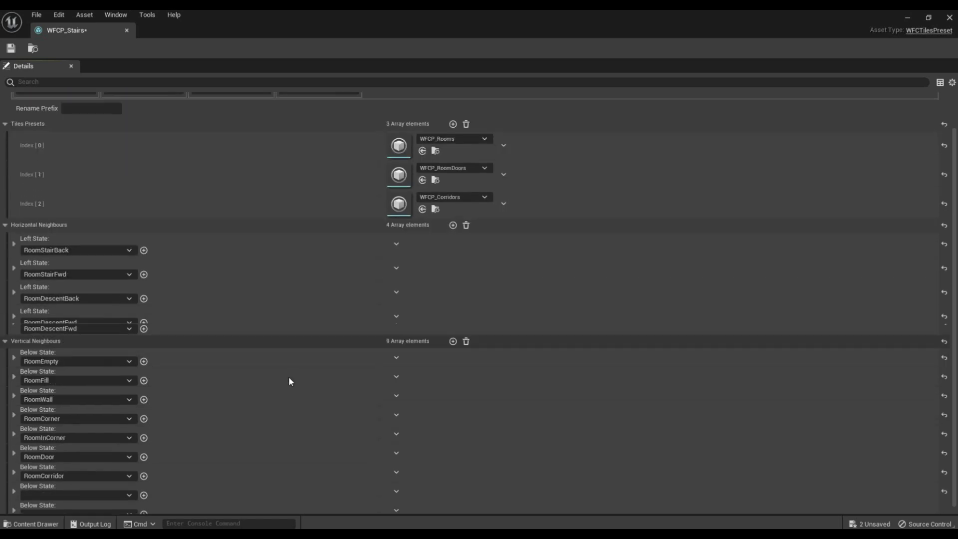
left_click(75, 488)
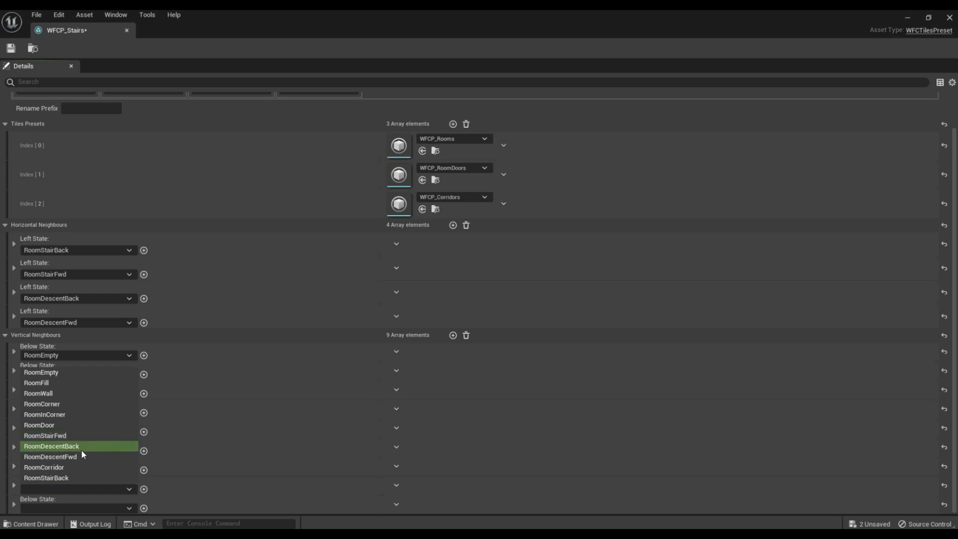
left_click(70, 478)
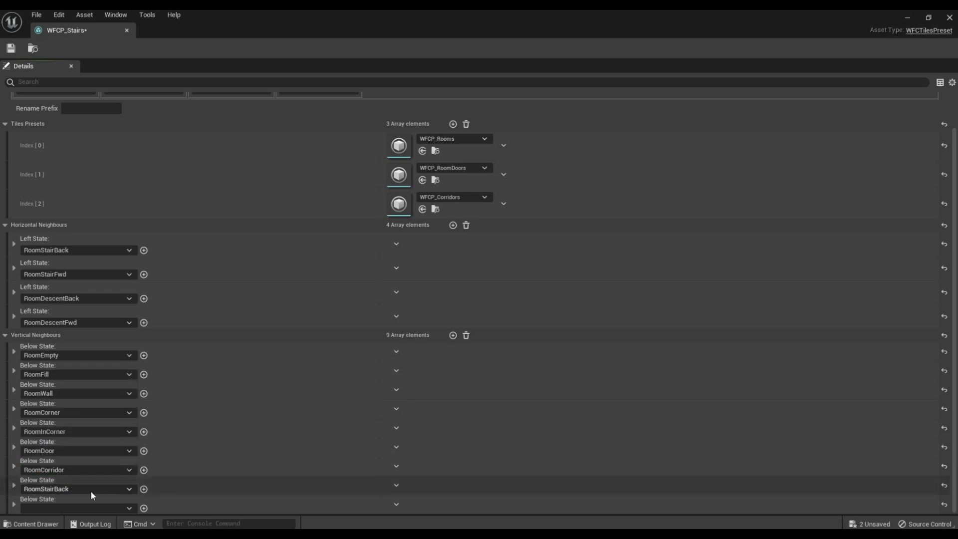
left_click(14, 485)
scroll(260, 473, "down", 1)
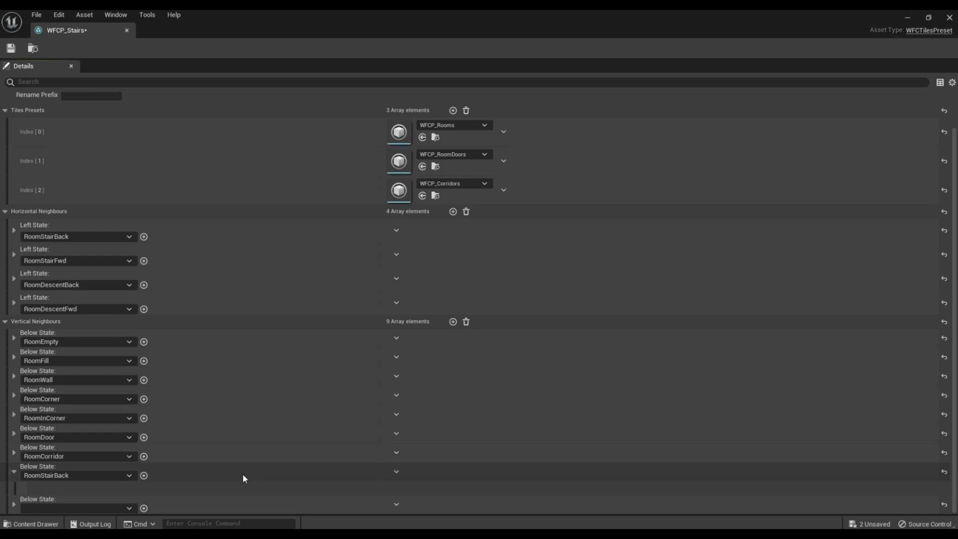
left_click(144, 476)
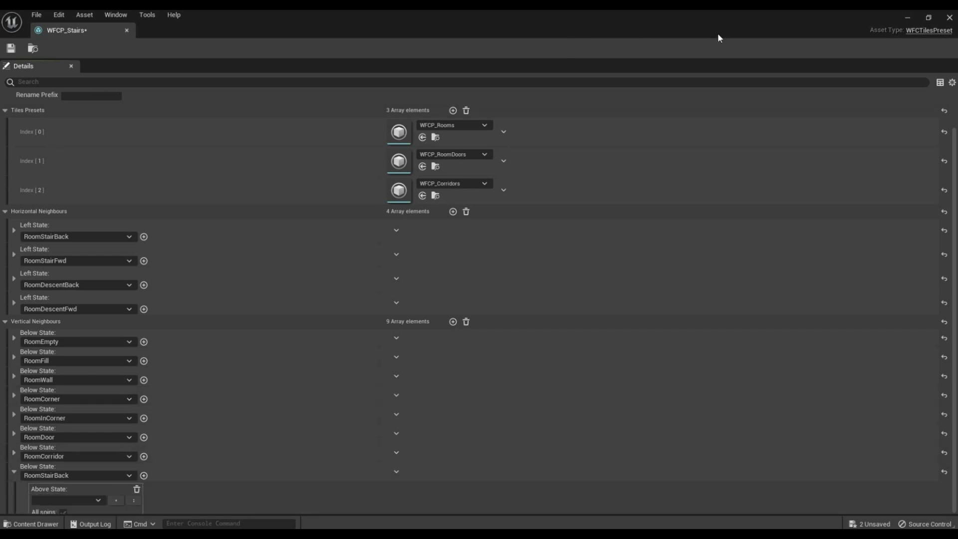
Step: Examine how the descent railing is oriented over the staircase in the level, and return to the WFCP_Stairs preset
left_click(907, 19)
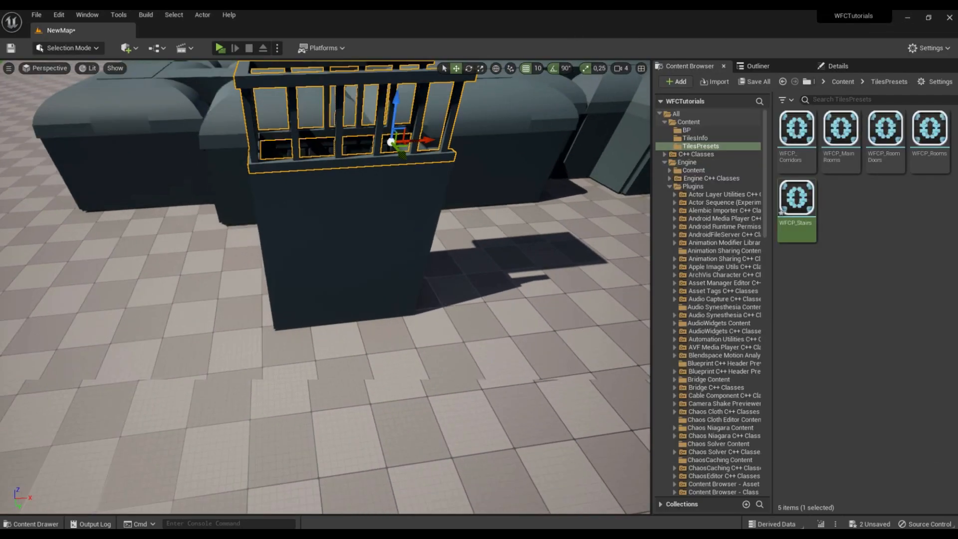
right_click_drag(314, 226, 314, 226)
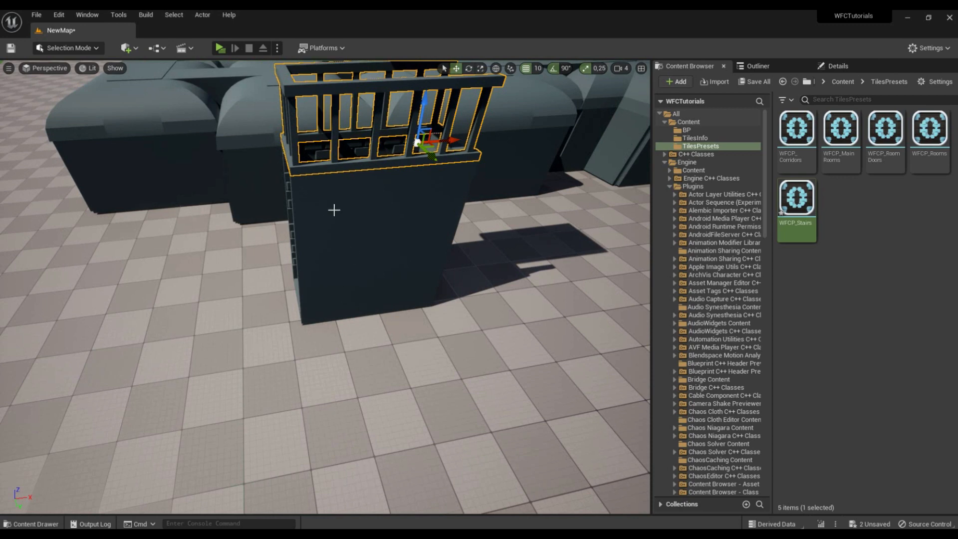
right_click_drag(335, 284, 328, 239)
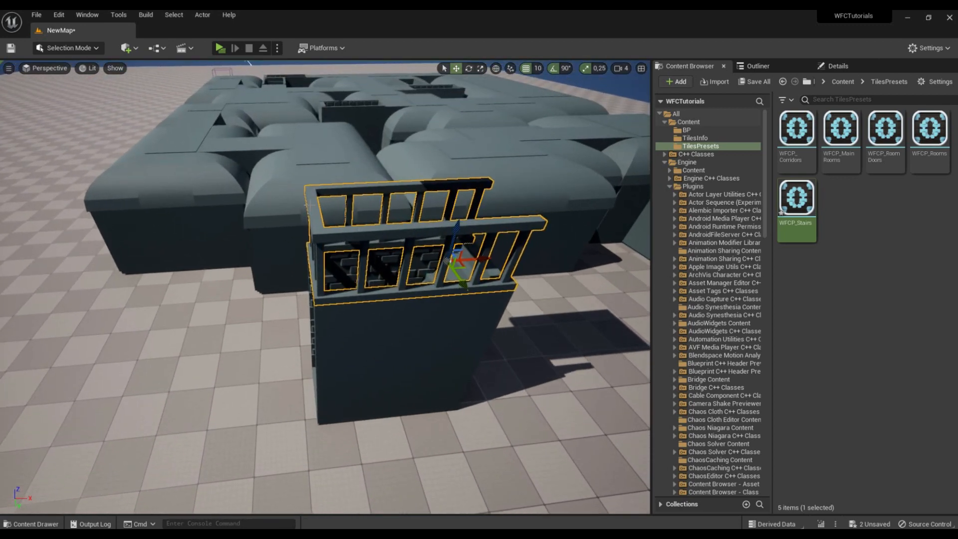
double_click(796, 200)
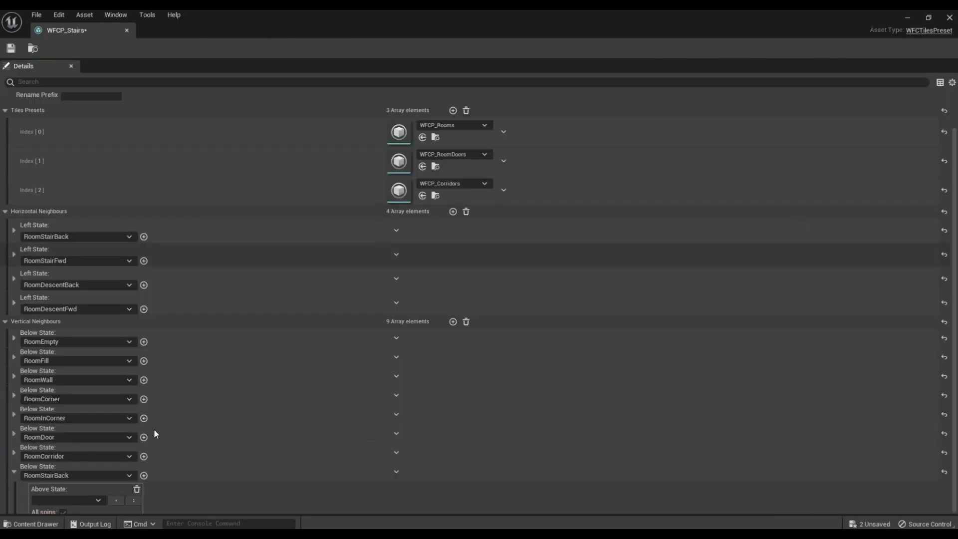
Step: Set the RoomStairBack rule's above state to RoomDescentFwd with All spins off and a relative spin of 2
scroll(705, 384, "down", 2)
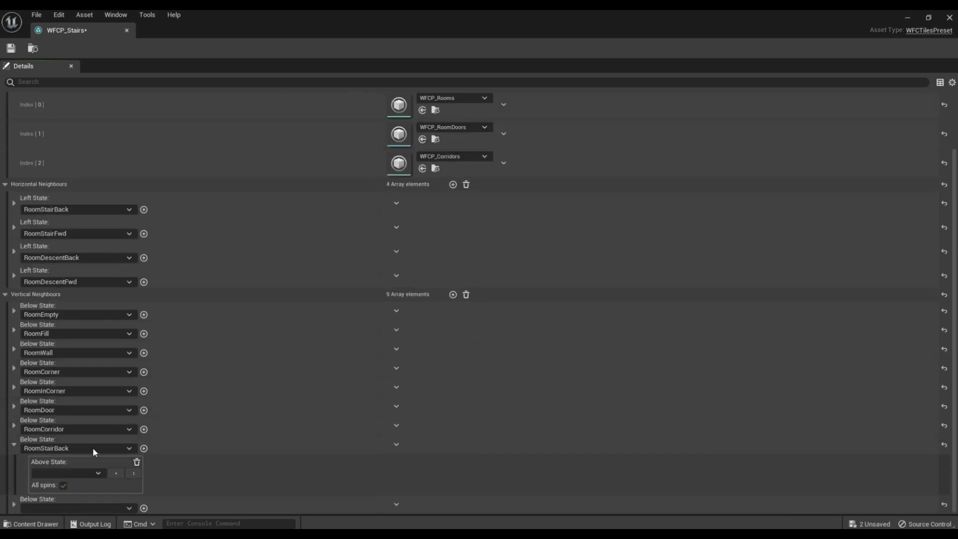
left_click(96, 472)
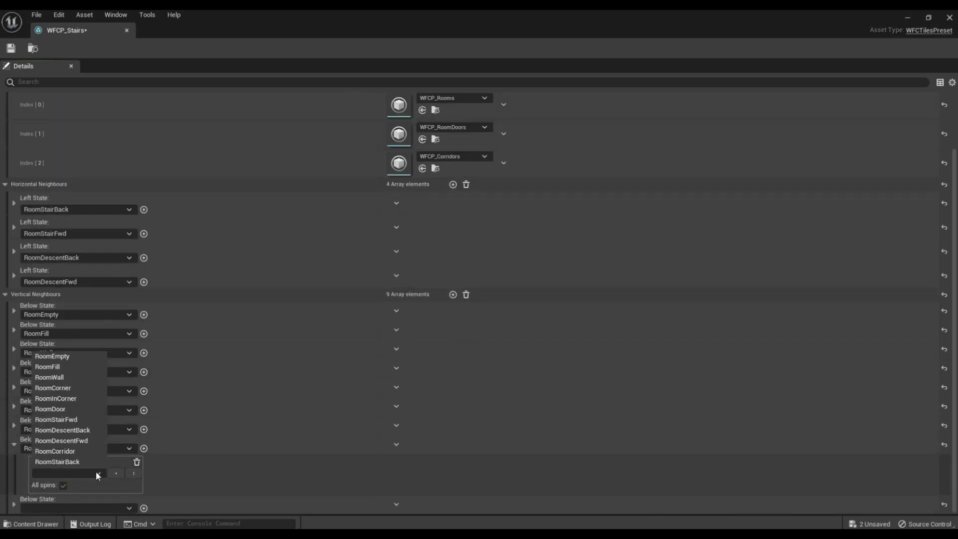
left_click(80, 441)
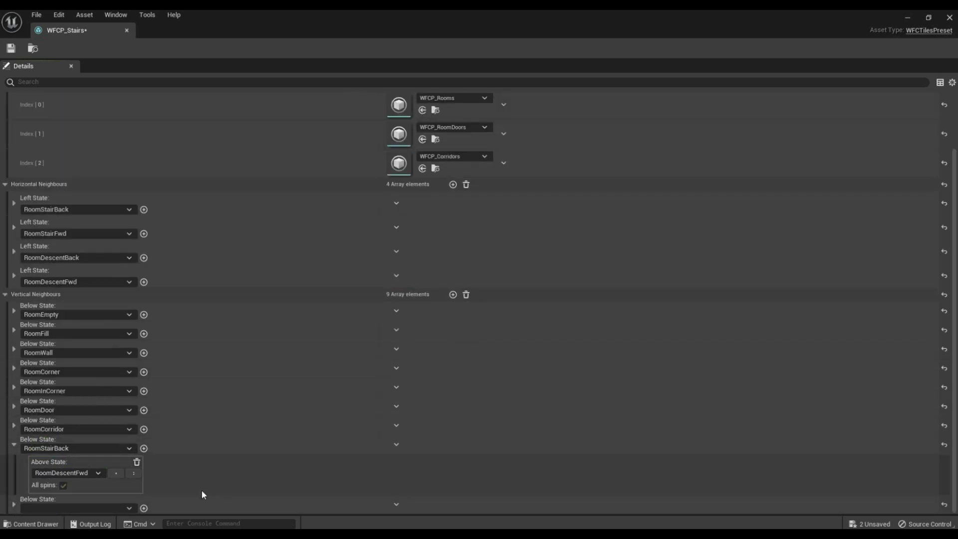
left_click(64, 484)
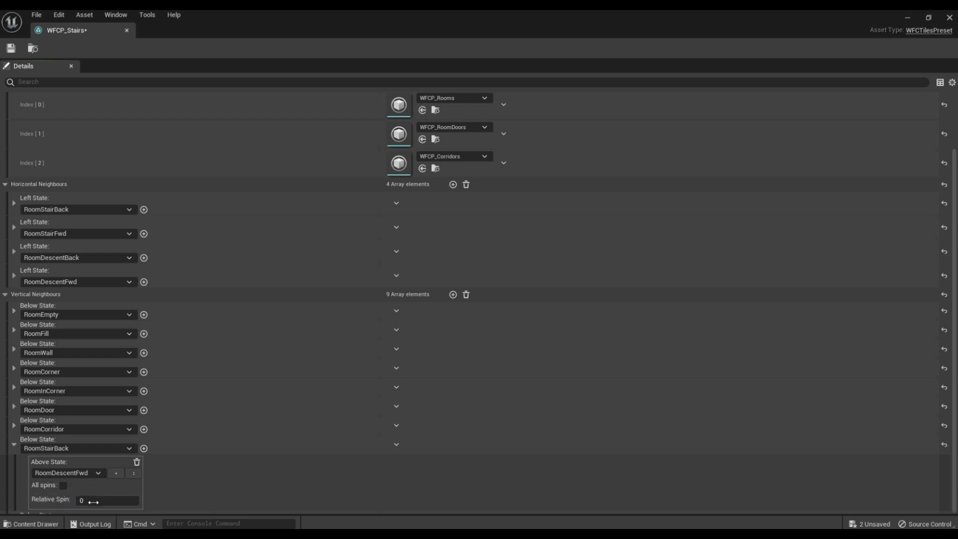
type("2")
key("Return")
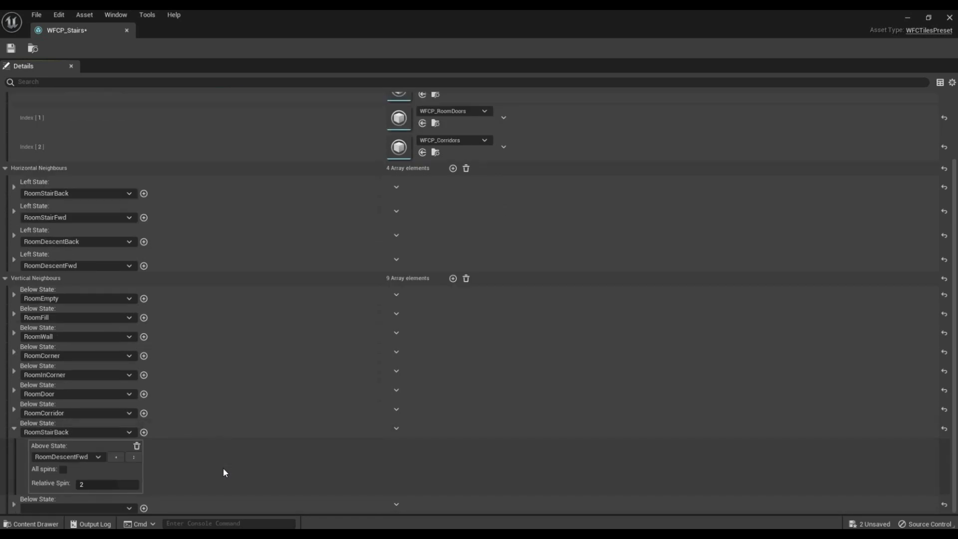
Step: Set the last vertical rule's below state to RoomStairFwd and add an above-state entry to it
left_click(112, 507)
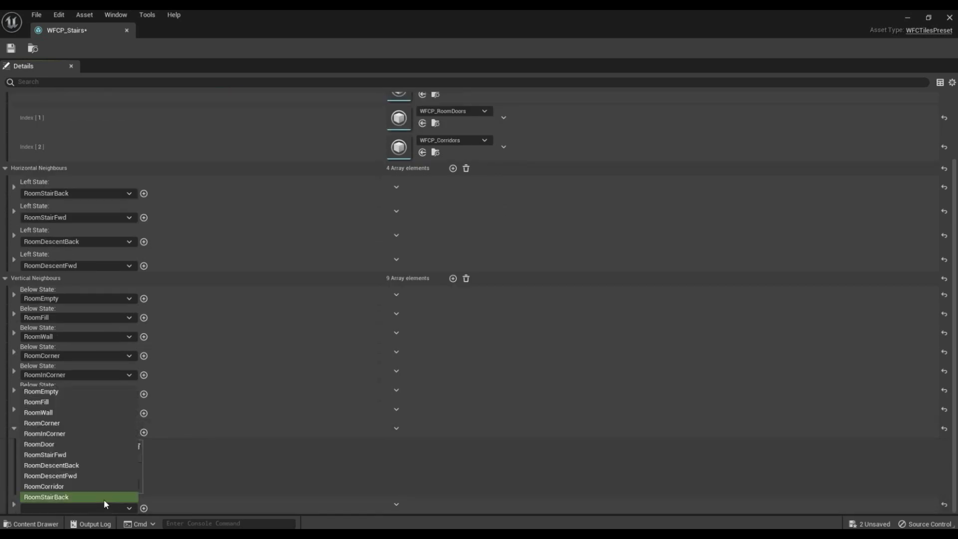
left_click(74, 454)
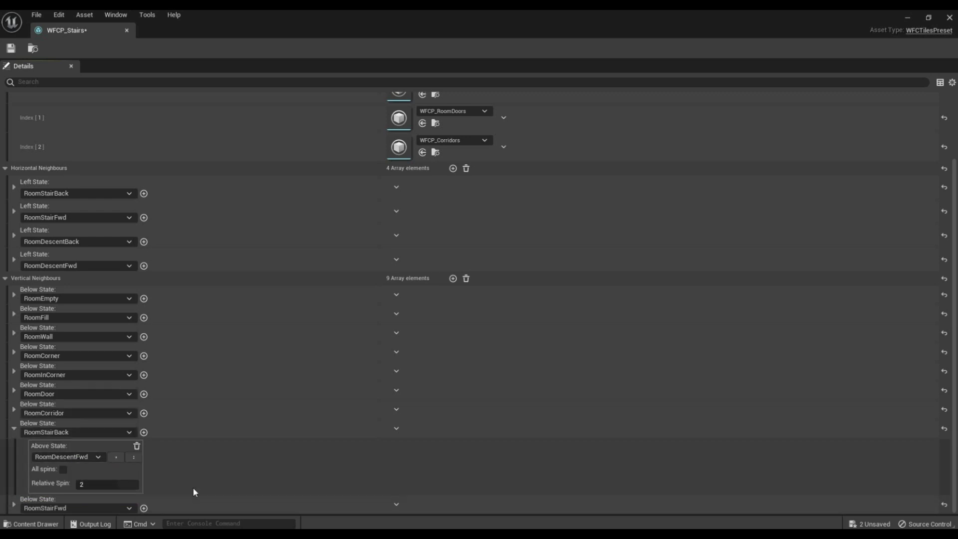
left_click(15, 504)
scroll(128, 486, "up", 1)
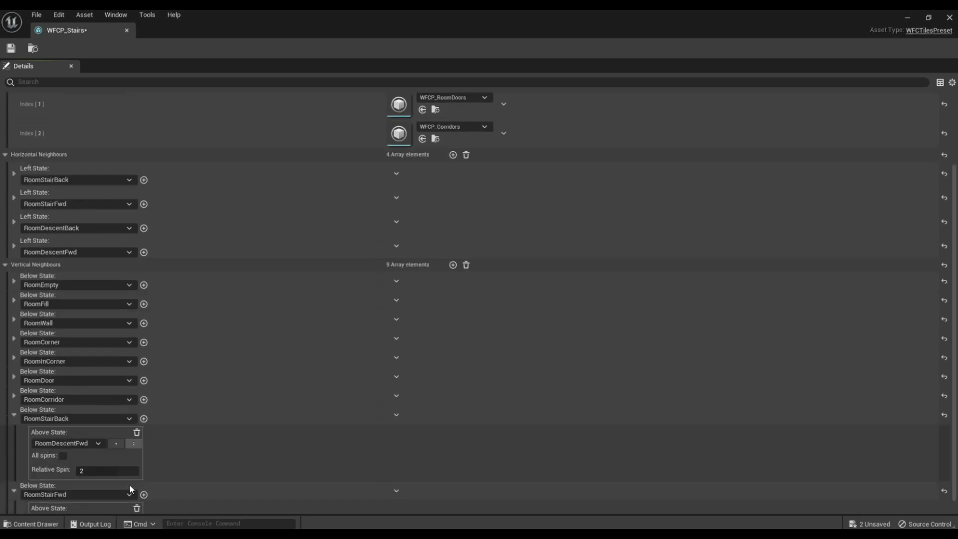
Step: Set the RoomStairFwd rule's above state to RoomDescentBack with All spins off and relative spin 2, and save the preset
scroll(100, 491, "down", 2)
left_click(70, 490)
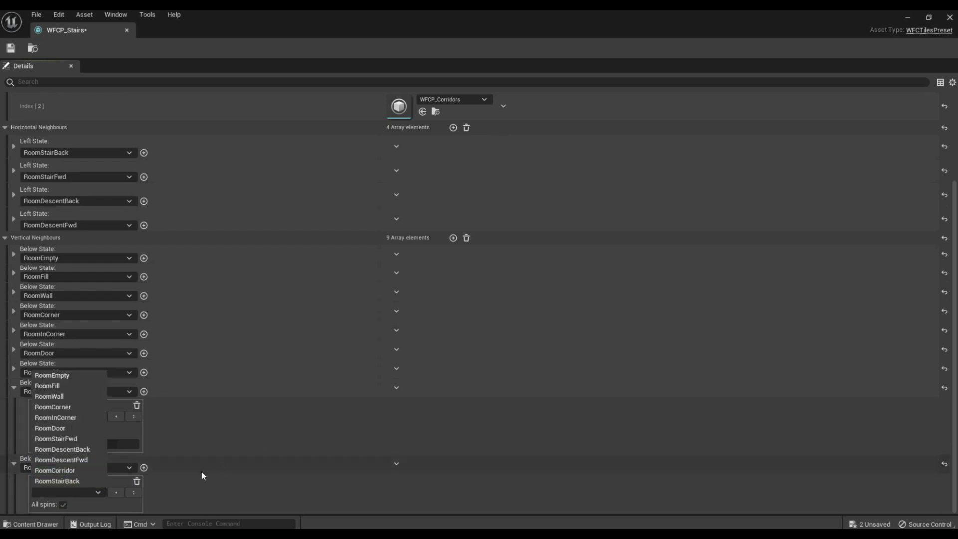
left_click(95, 450)
left_click(64, 504)
scroll(250, 466, "down", 1)
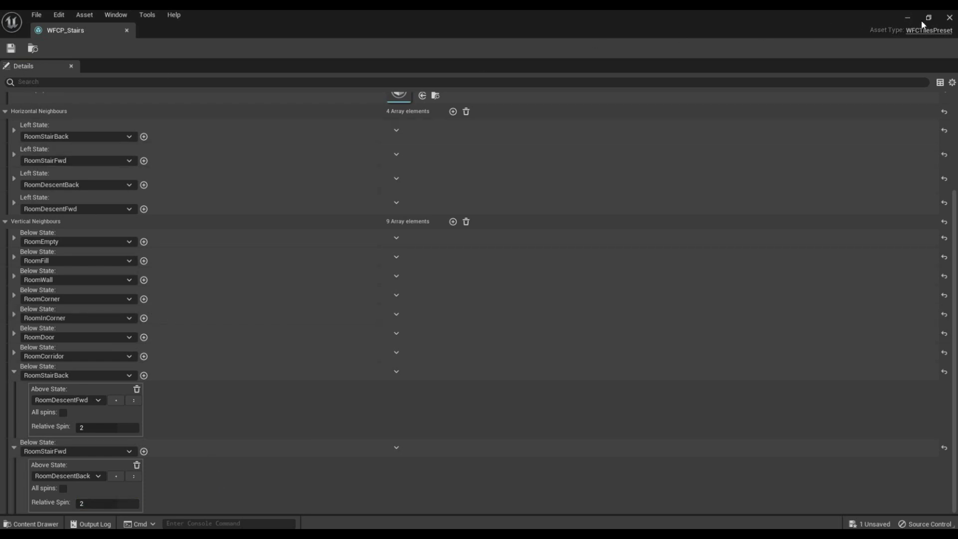
Step: Collapse the RoomStairBack and RoomStairFwd vertical rules and close the WFCP_Stairs preset
left_click(906, 18)
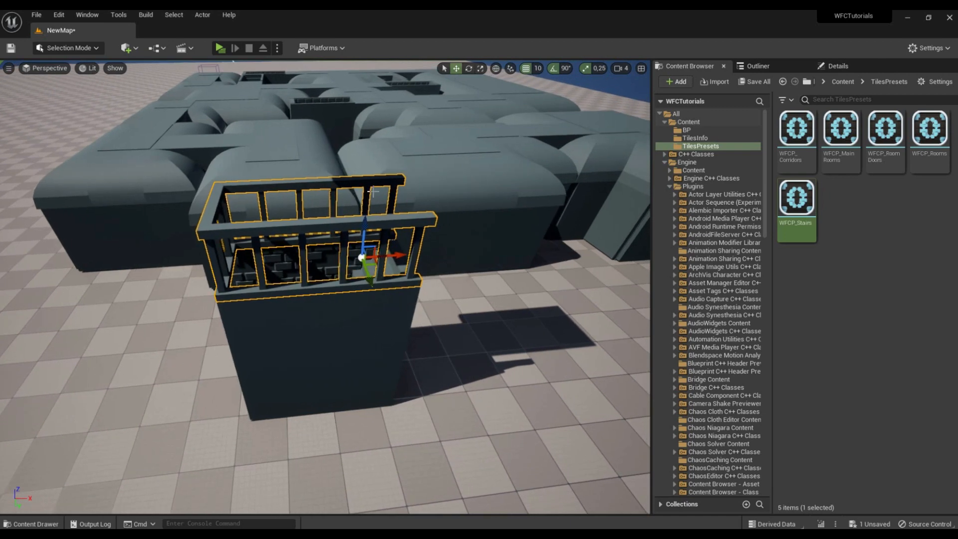
left_click(346, 515)
left_click(14, 371)
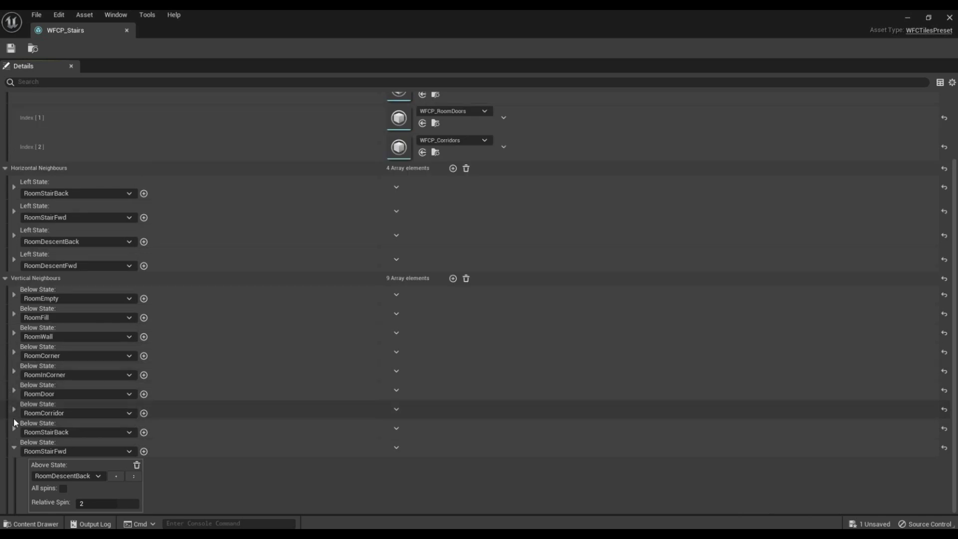
left_click(13, 447)
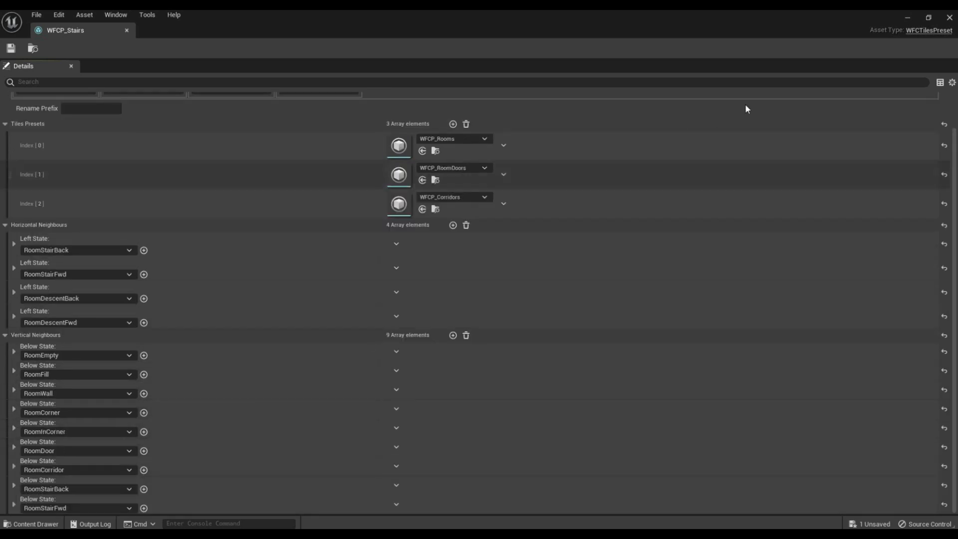
left_click(950, 19)
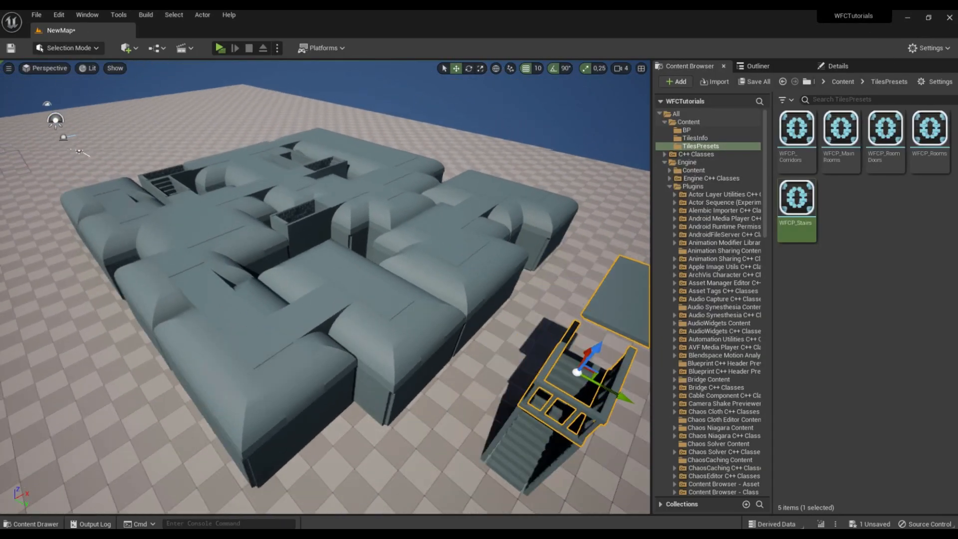
Step: Select the dungeon's BP_WFCActor and set the Z value of its WFCRectangleWave size to 2
right_click_drag(314, 272, 411, 295)
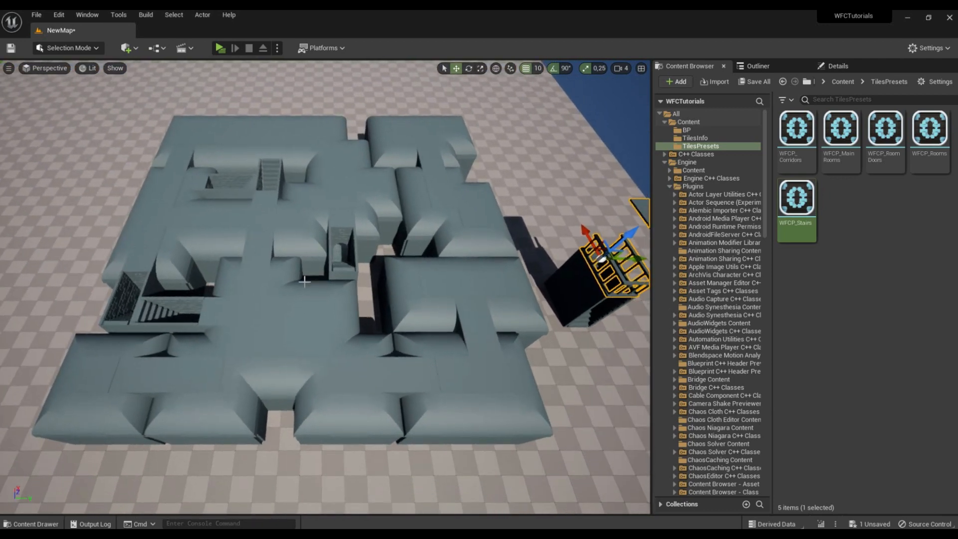
left_click(361, 283)
left_click(843, 67)
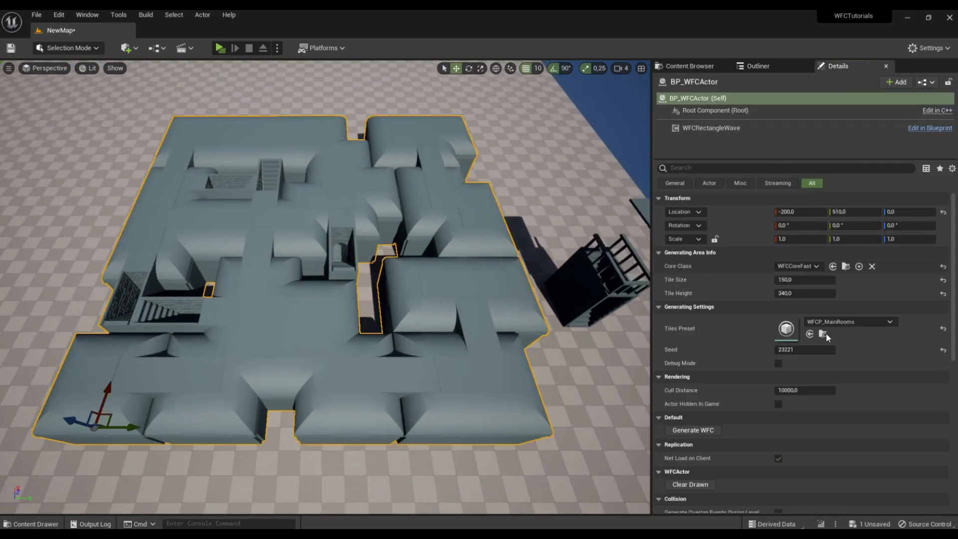
left_click(732, 129)
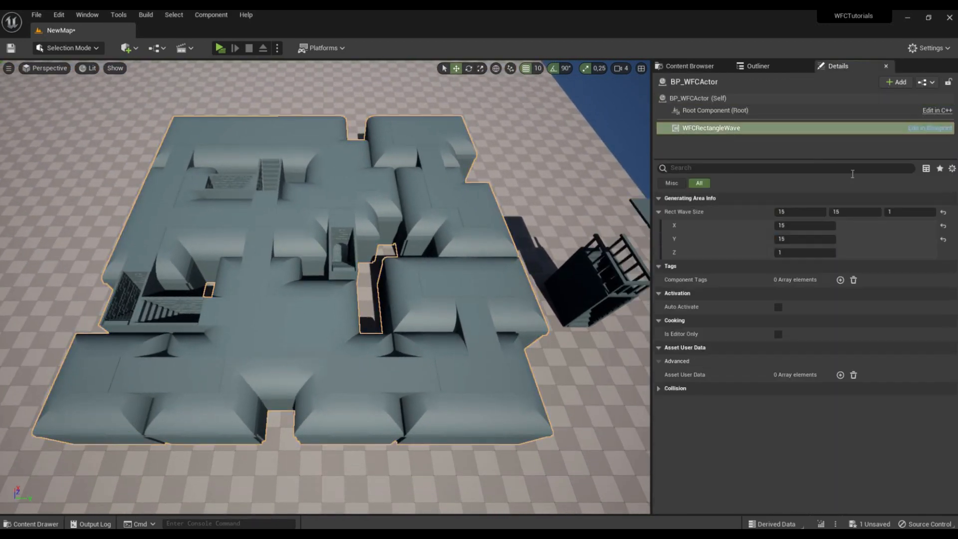
type("2")
key("Return")
Step: Regenerate the dungeon from BP_WFCActor and inspect the railing around a stair descent inside the upper storey
left_click(697, 98)
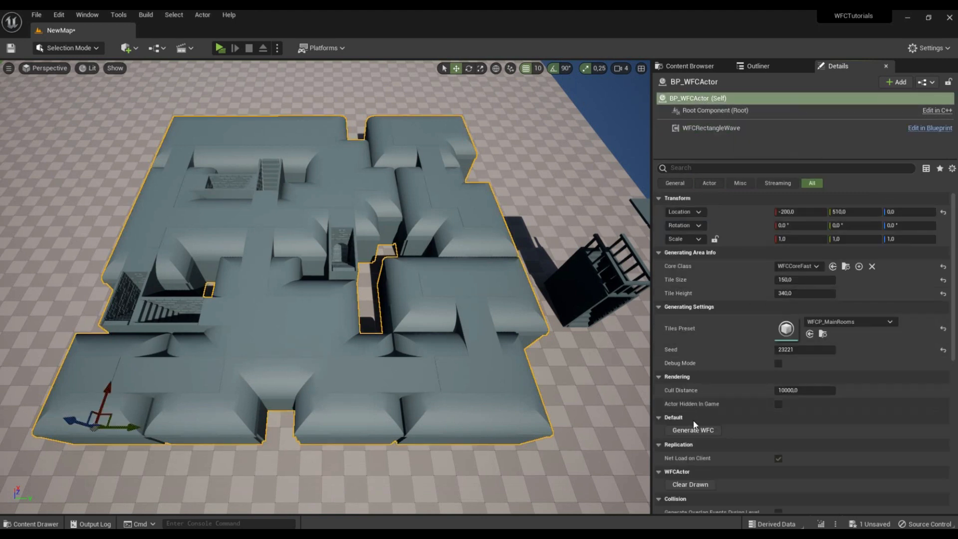
left_click(699, 434)
key("w")
right_click_drag(325, 287, 310, 260)
key("w")
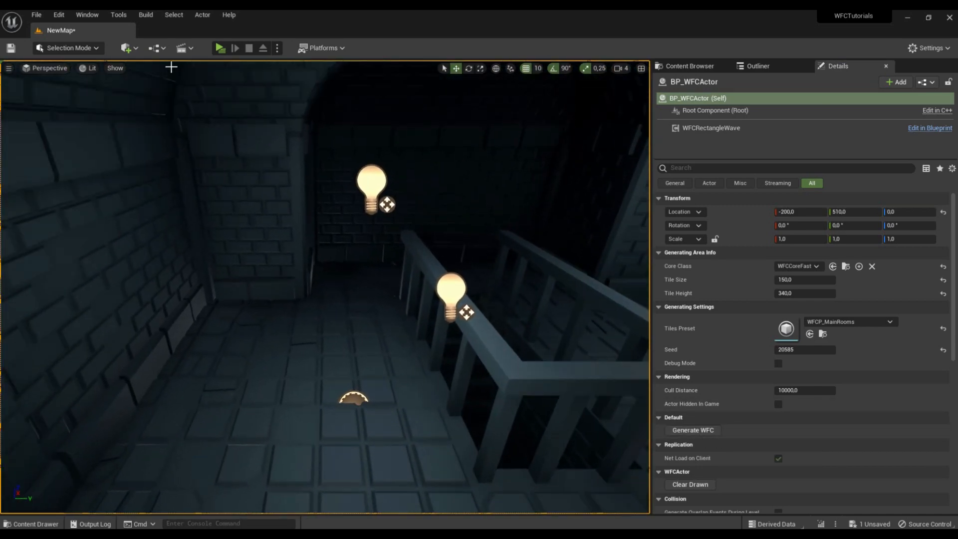
Step: Play-test the generated dungeon, walking down the railed stair descent and through the lower storey's rooms and corridors
left_click(220, 48)
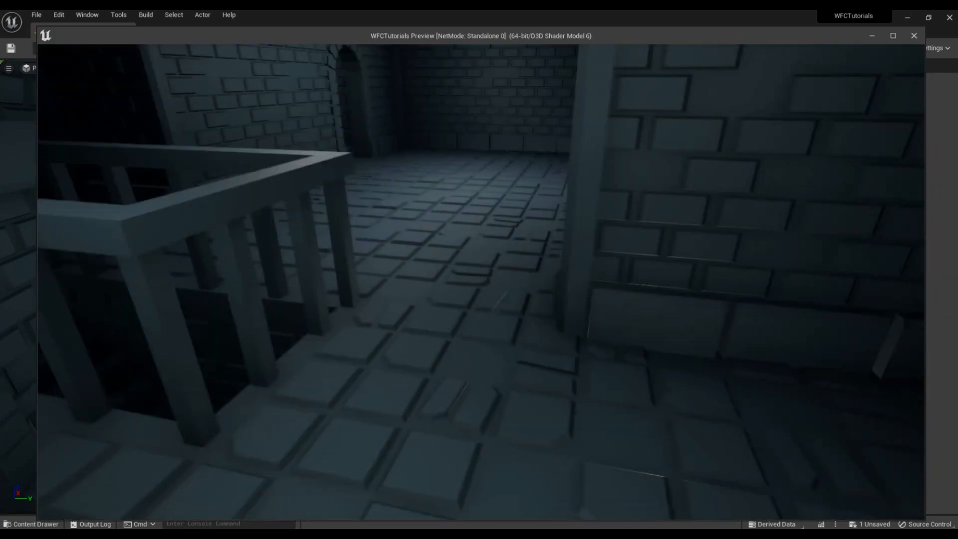
key("w")
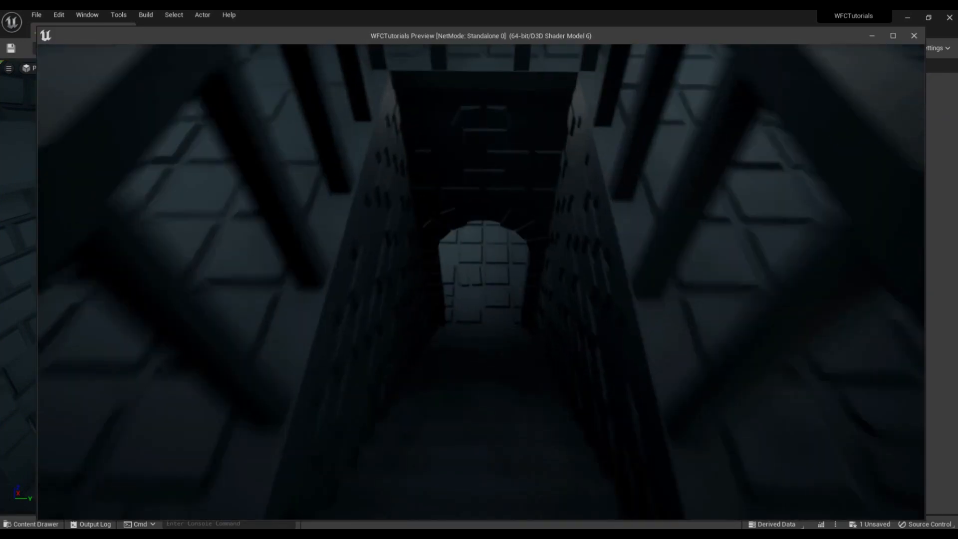
key("w")
key("w")
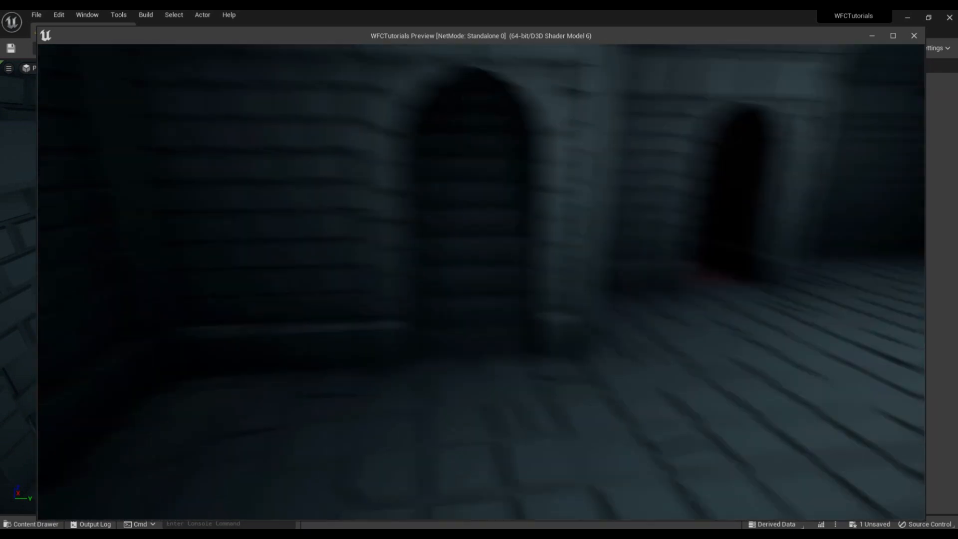
key("w")
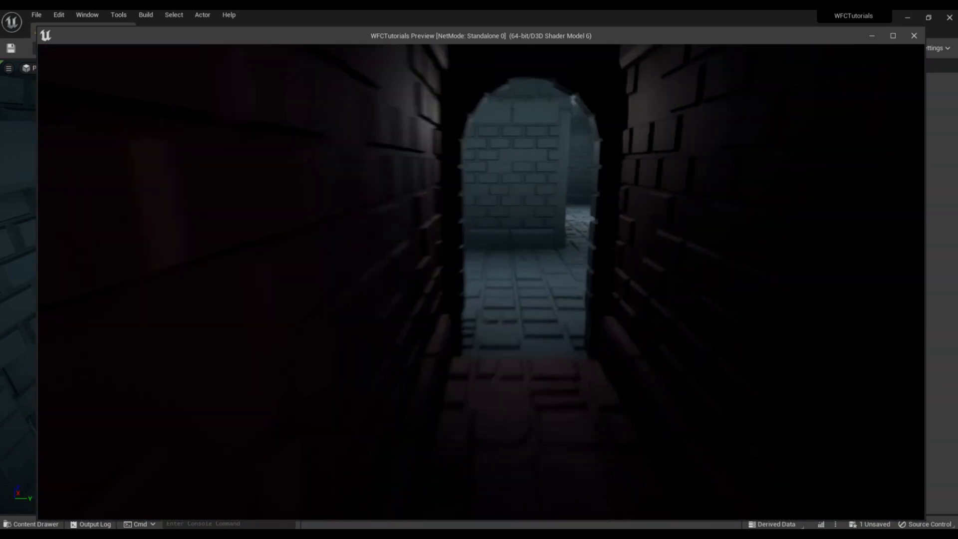
key("w")
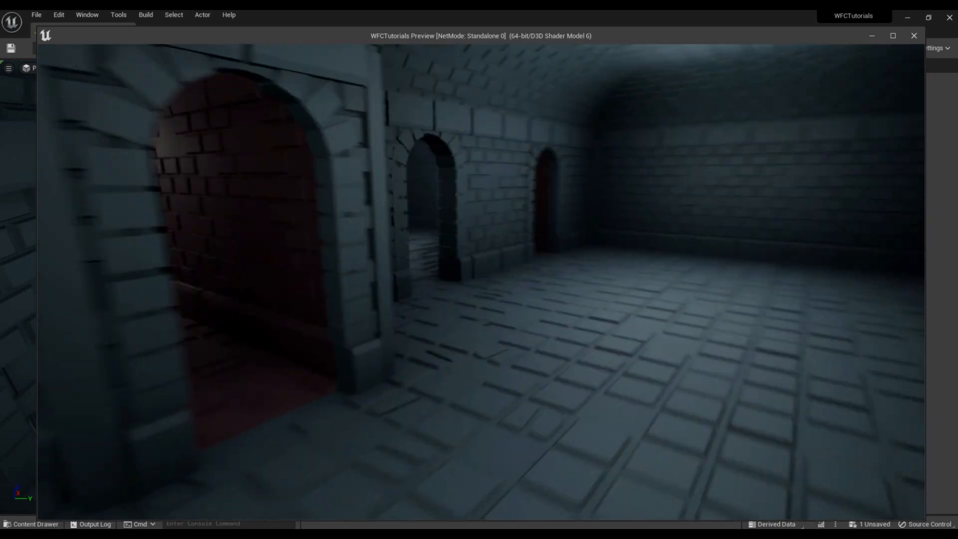
key("w")
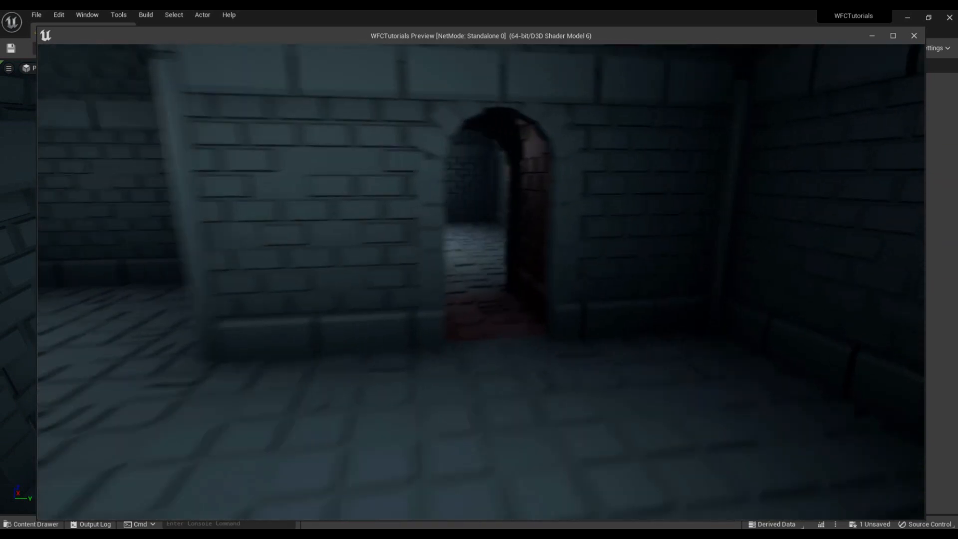
key("w")
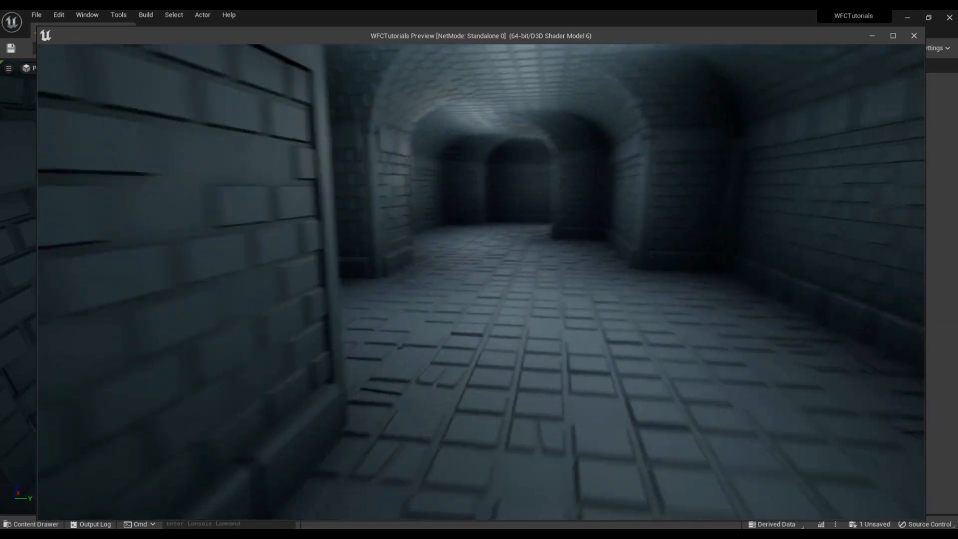
Step: Walk on through the rooms to a staircase, climb it out onto the dungeon's roof and stop the play session
key("w")
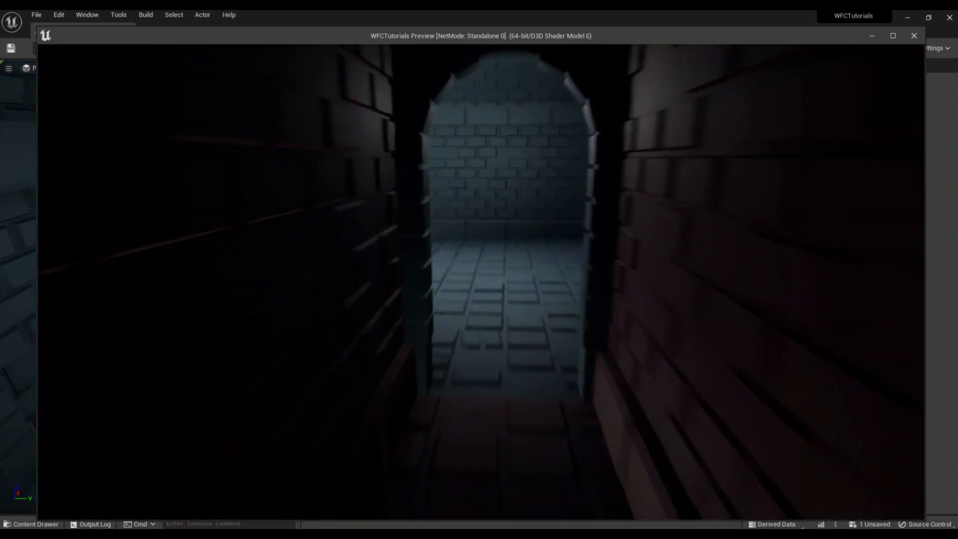
key("w")
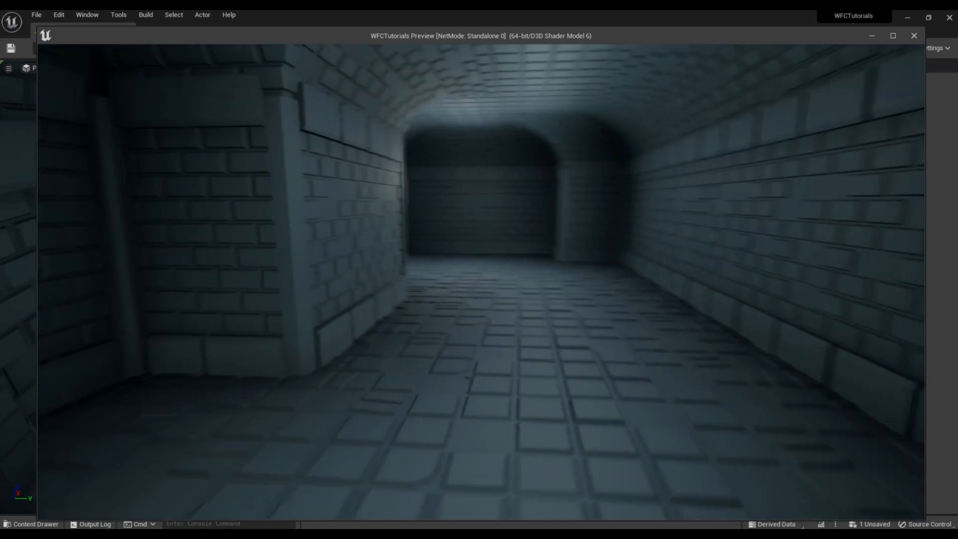
key("w")
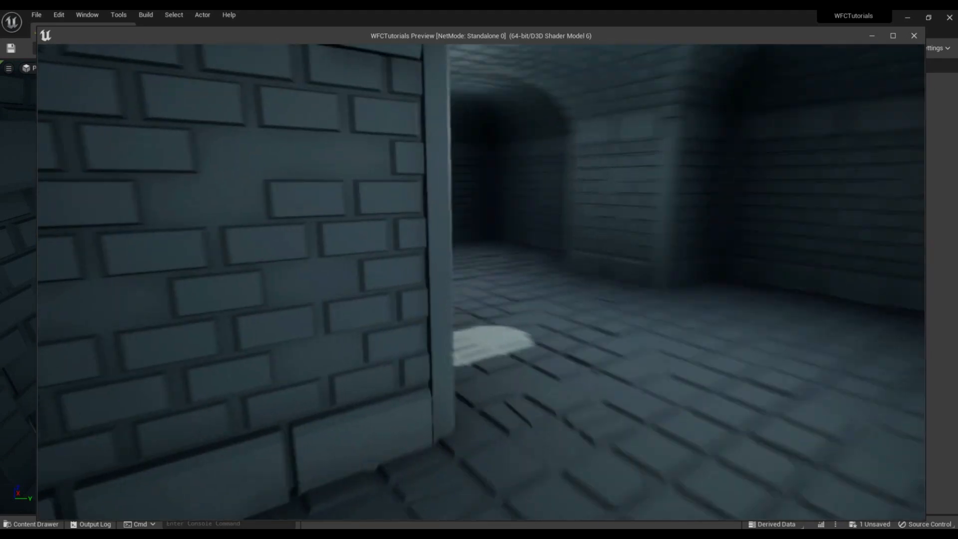
key("w")
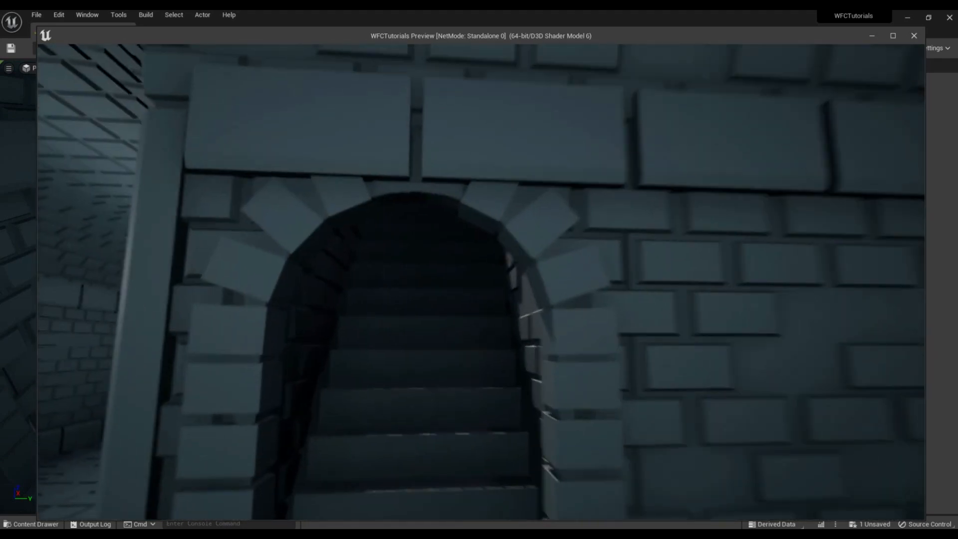
key("w")
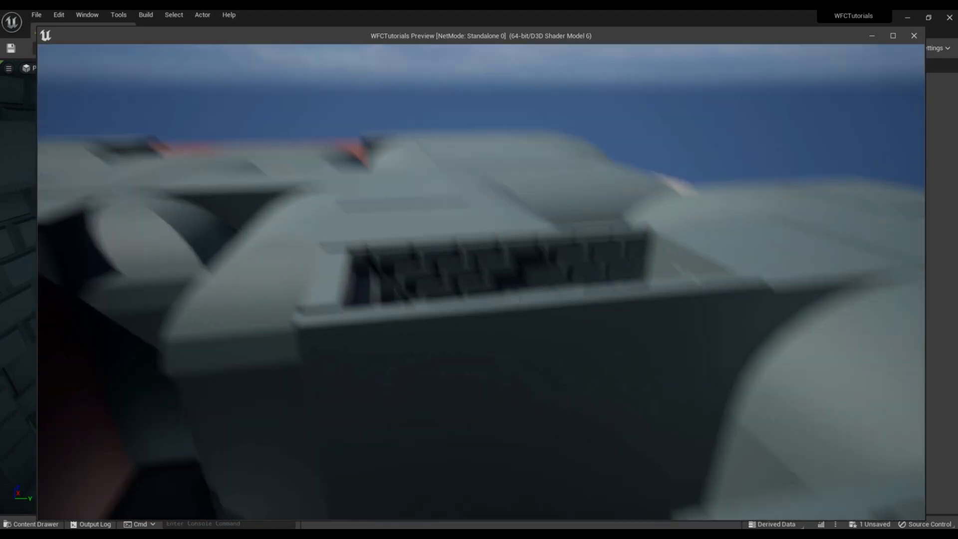
key("w")
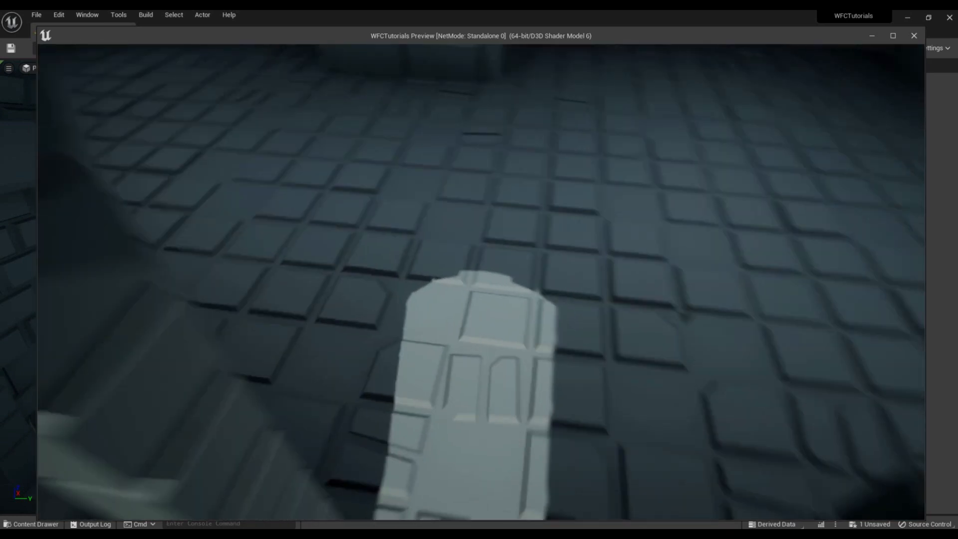
key("Escape")
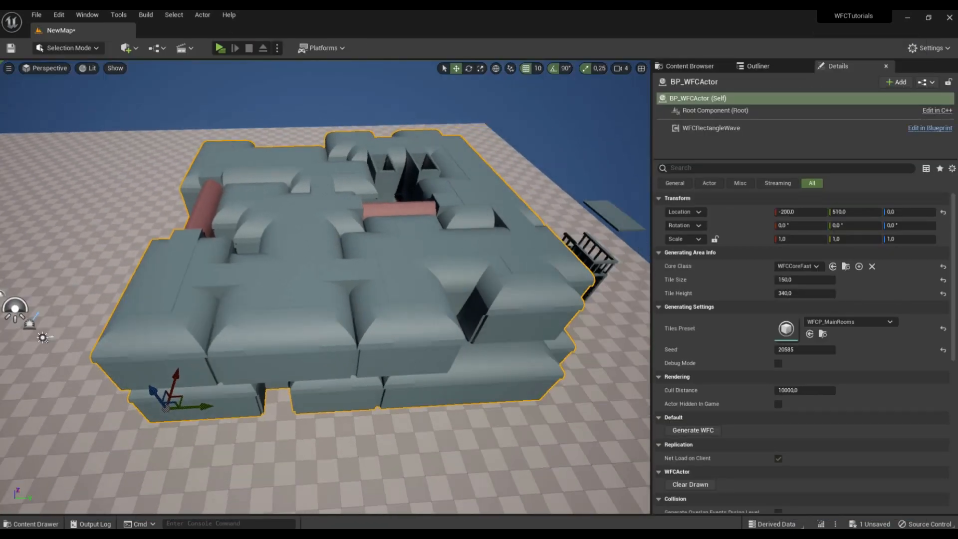
Step: Open the RoomStairBack tile info from the TilesInfo folder and set its vertical range's Bottom Z to 0
key("e")
right_click_drag(324, 223, 325, 223)
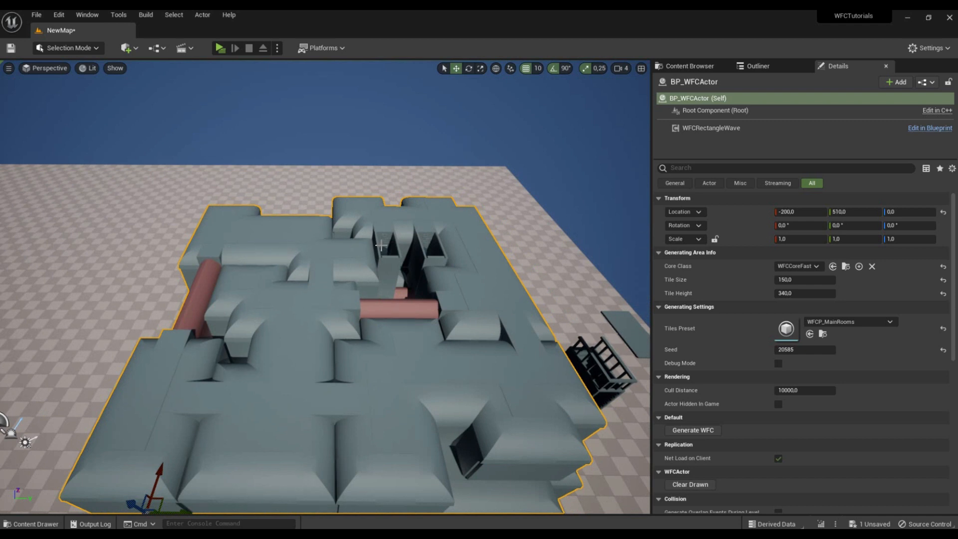
left_click(690, 66)
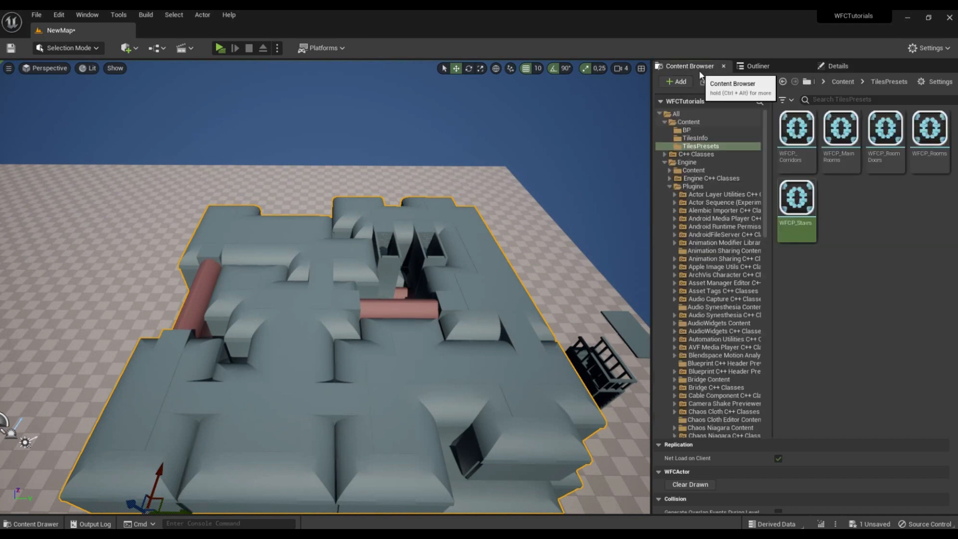
left_click(695, 138)
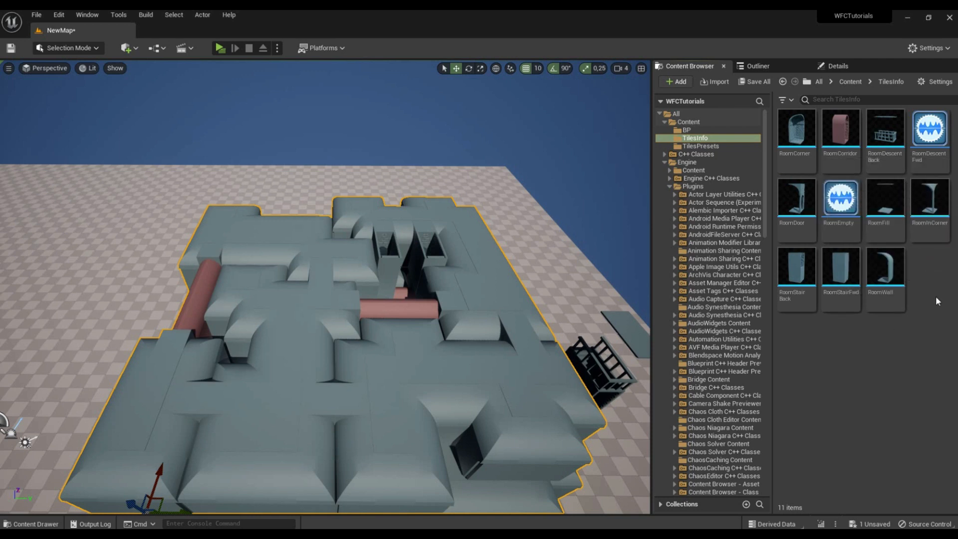
left_click(797, 296)
double_click(797, 296)
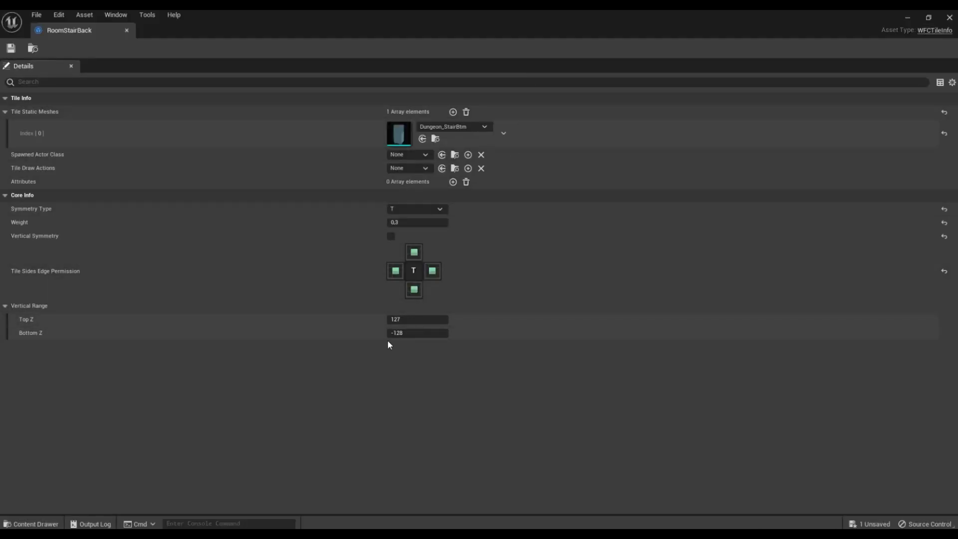
left_click(405, 332)
type("0")
key("Return")
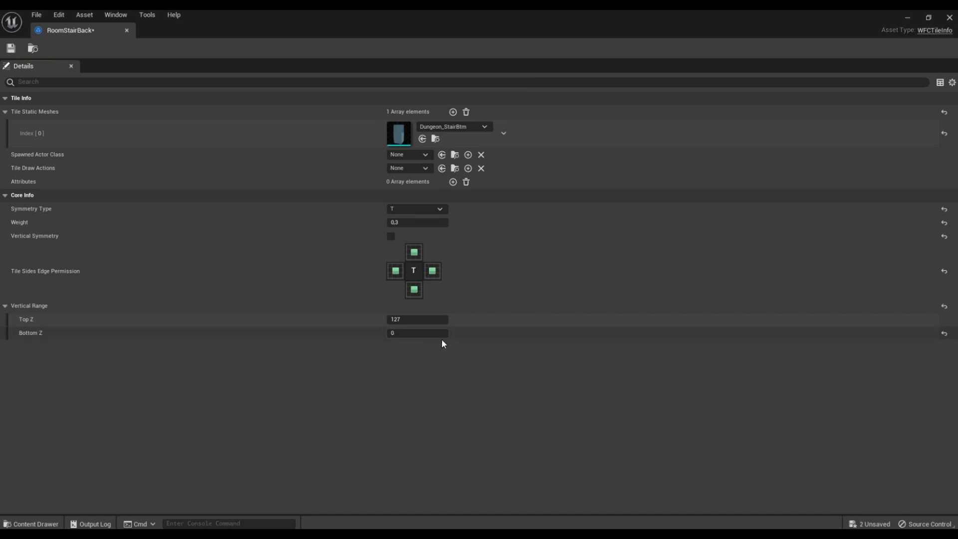
Step: Set RoomStairBack's vertical range Top Z to -1, then save and close the tile info
left_click(907, 17)
right_click_drag(343, 443, 343, 413)
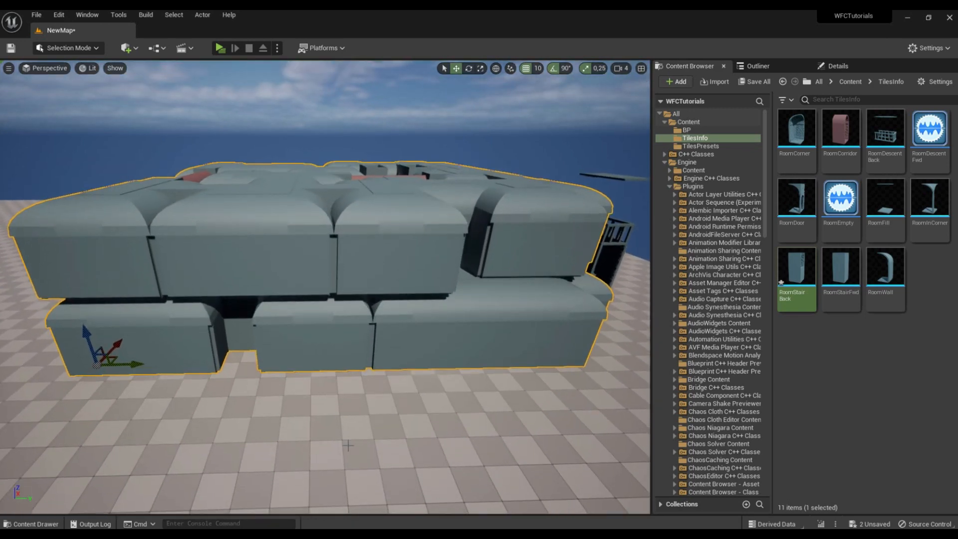
left_click(343, 514)
left_click(402, 319)
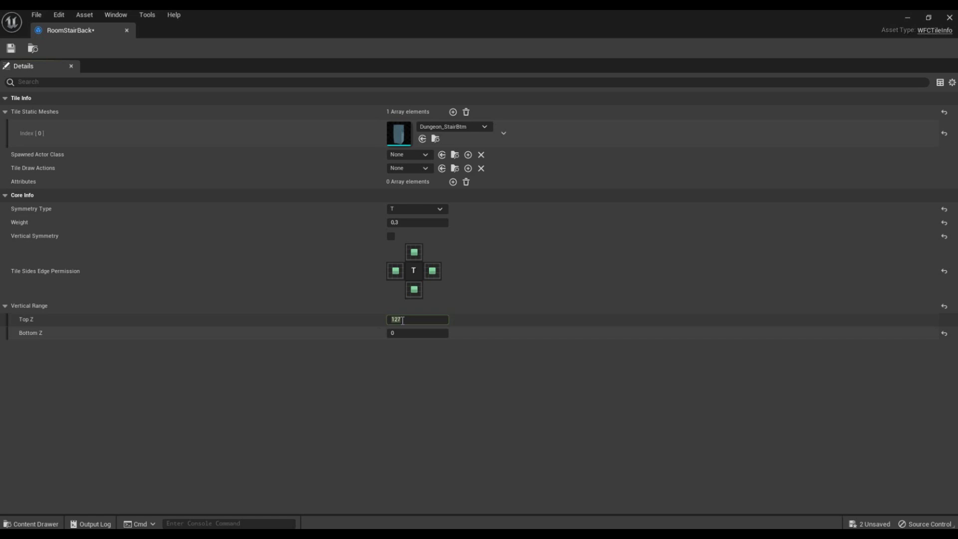
left_click(515, 397)
left_click(906, 19)
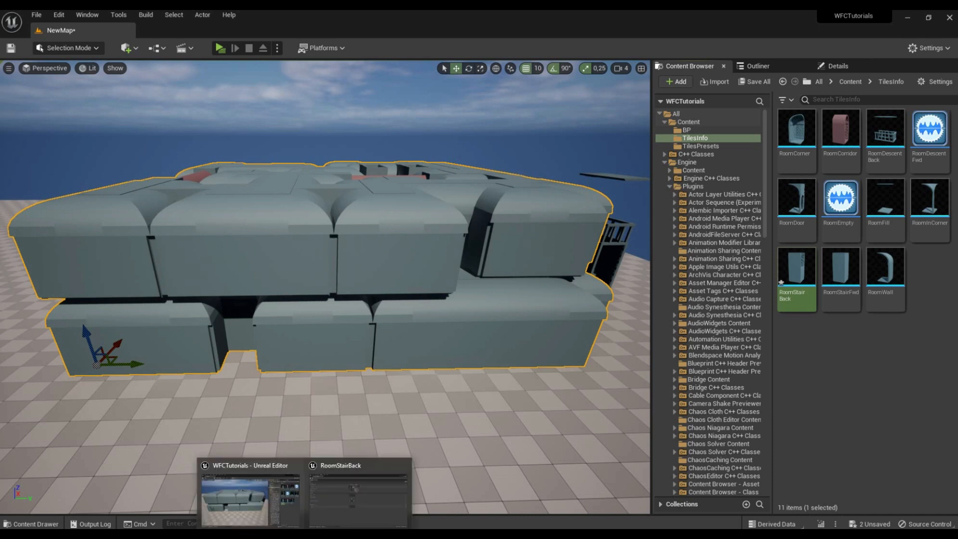
left_click(359, 491)
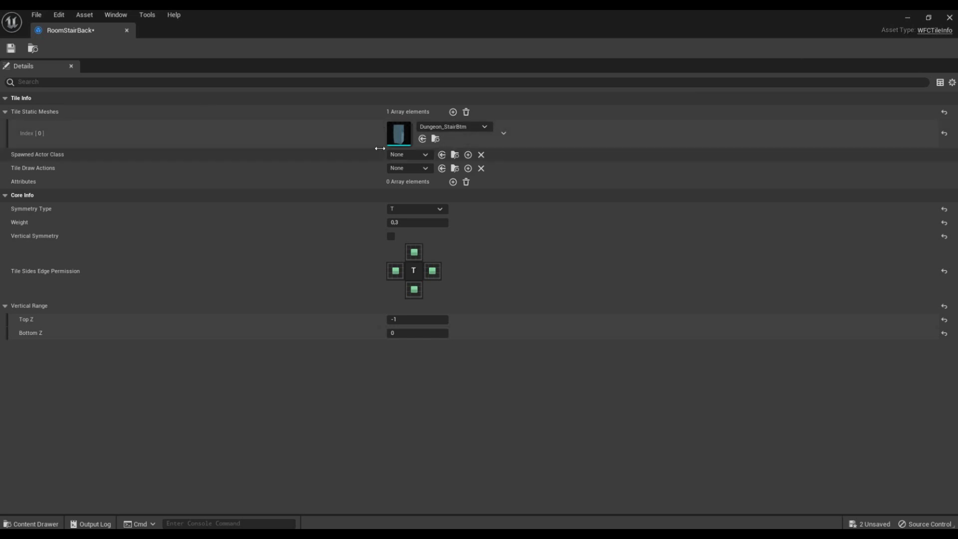
left_click(17, 51)
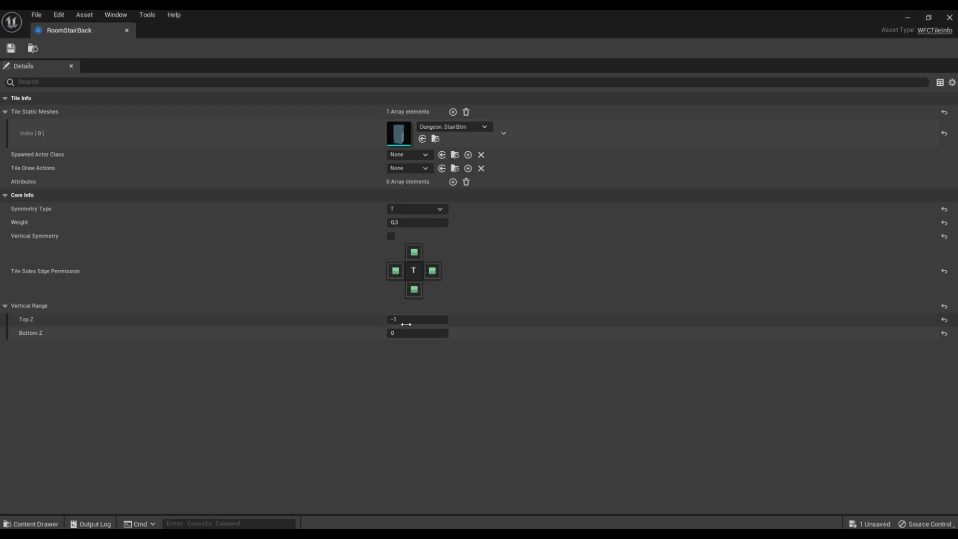
left_click(949, 17)
Step: Regenerate the dungeon several times from BP_WFCActor and inspect a staircase inside the new layout
right_click_drag(324, 250, 322, 297)
left_click(841, 67)
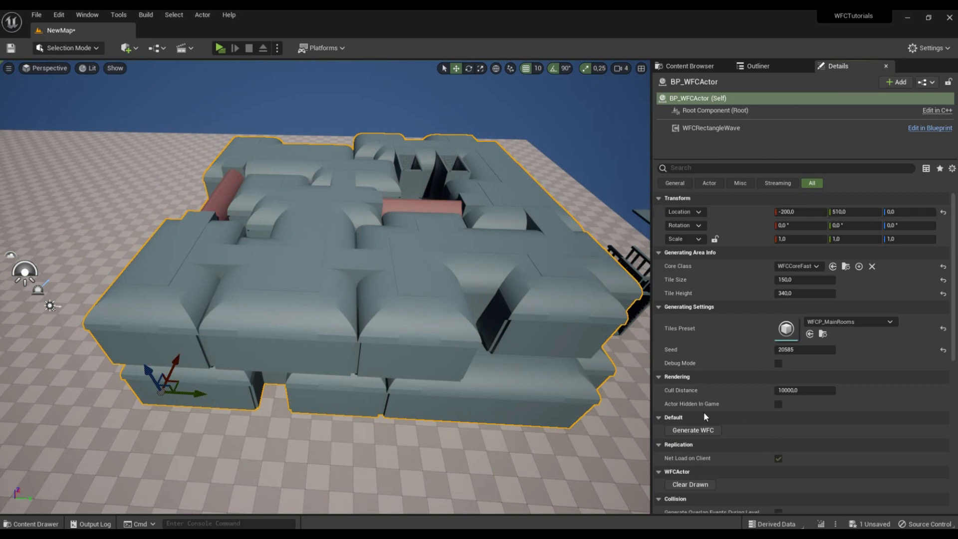
left_click(693, 430)
right_click_drag(349, 299, 344, 280)
left_click(694, 430)
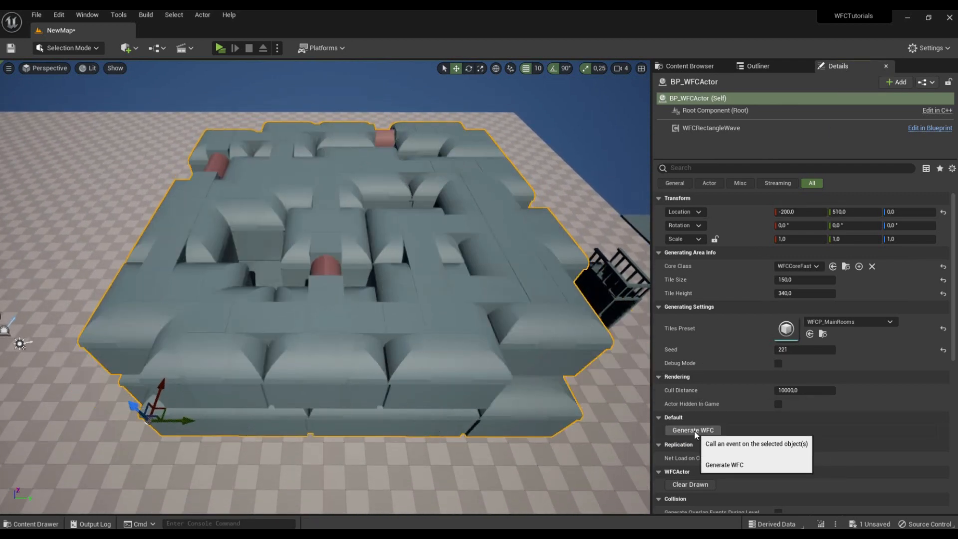
left_click(693, 430)
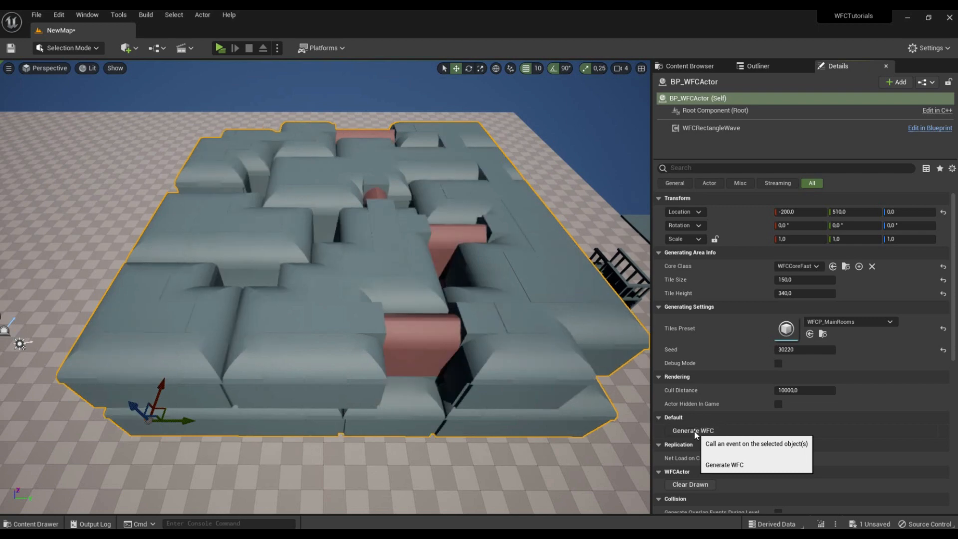
right_click_drag(324, 287, 300, 297)
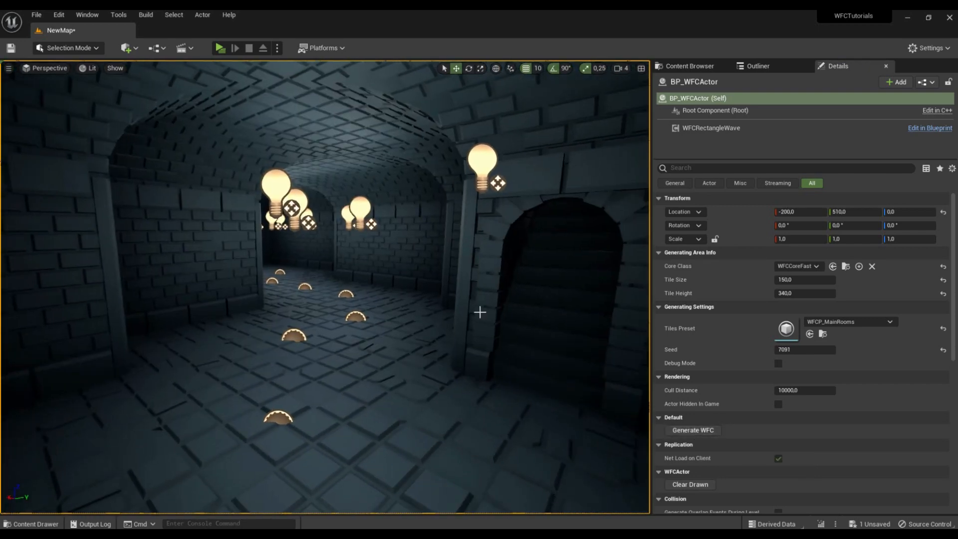
Step: Play-test the regenerated dungeon's stairs and railed descents on both storeys, stop playing and view the whole layout from outside
left_click(219, 49)
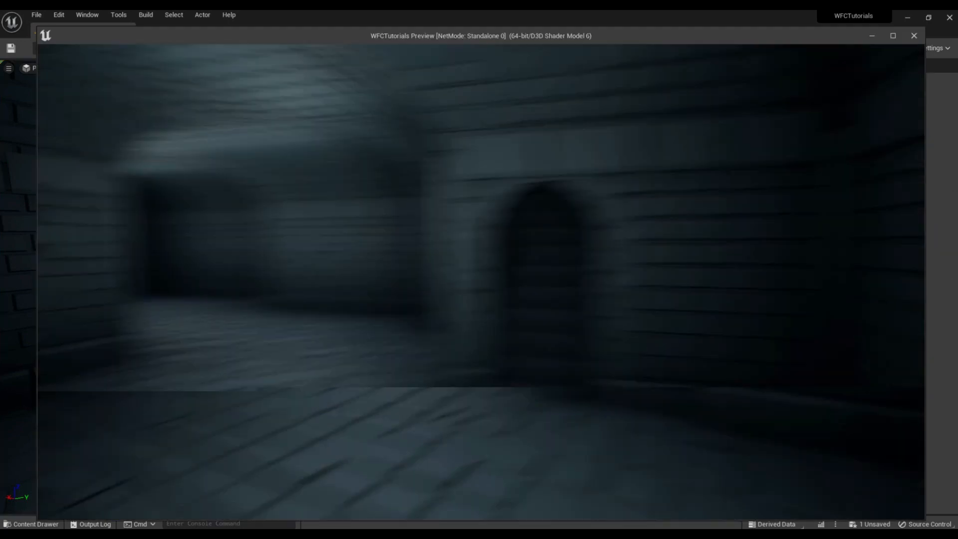
key("w")
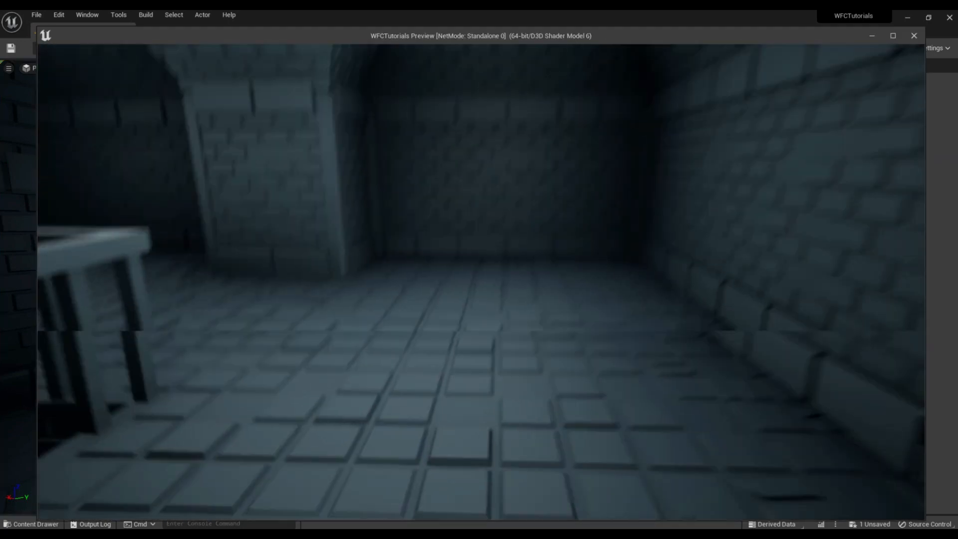
key("w")
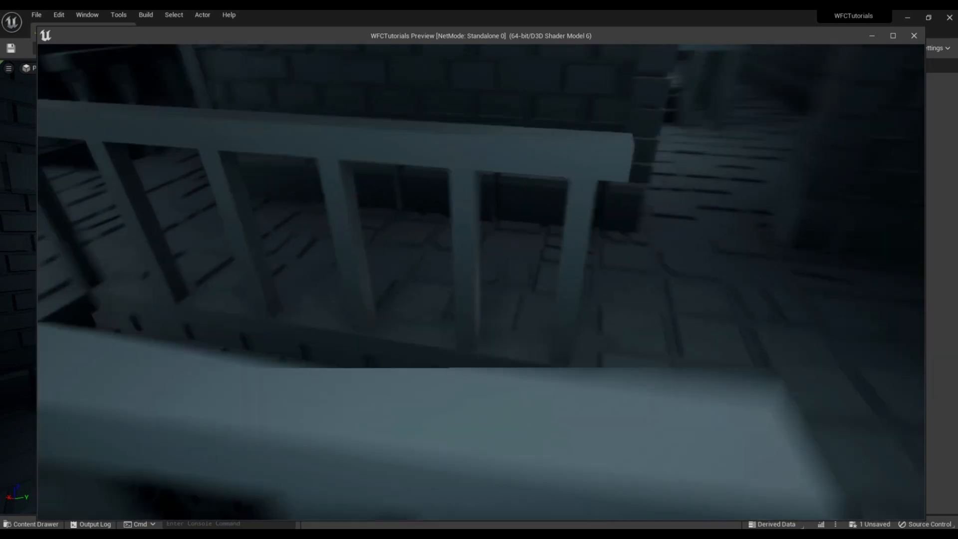
key("w")
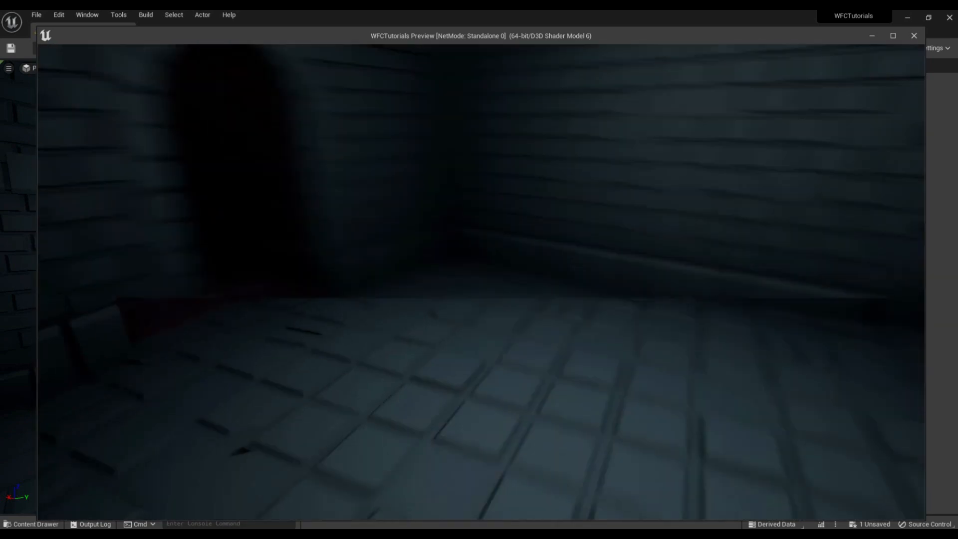
key("w")
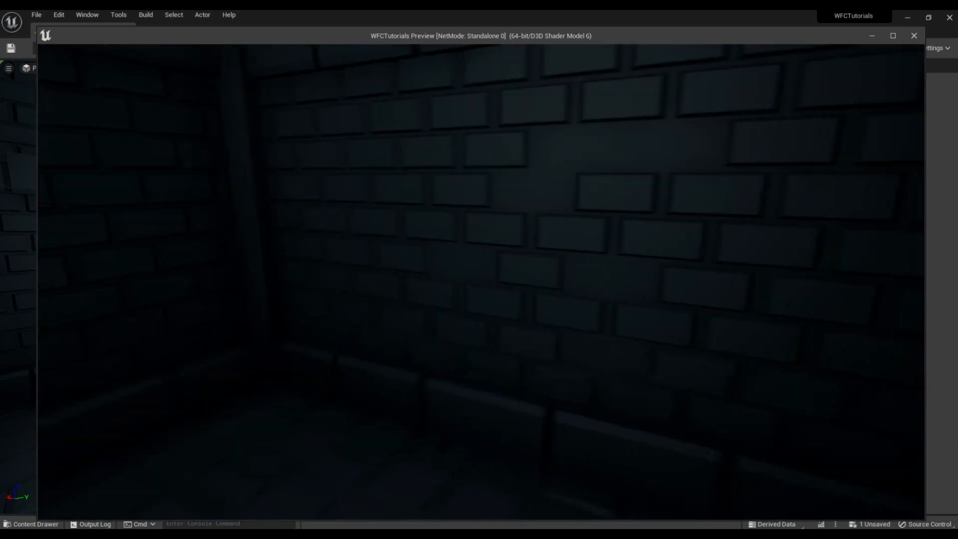
key("w")
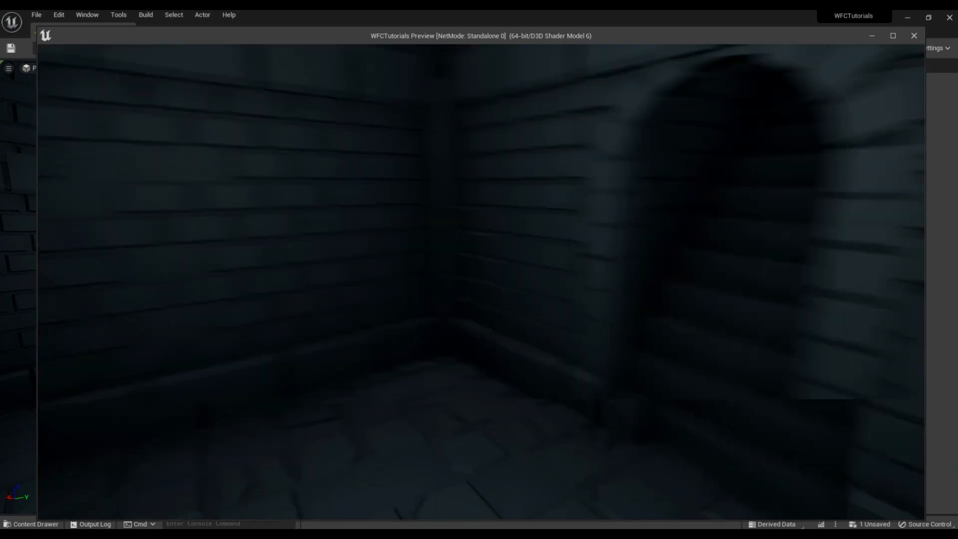
key("Escape")
key("s")
right_click_drag(458, 293, 451, 351)
key("s")
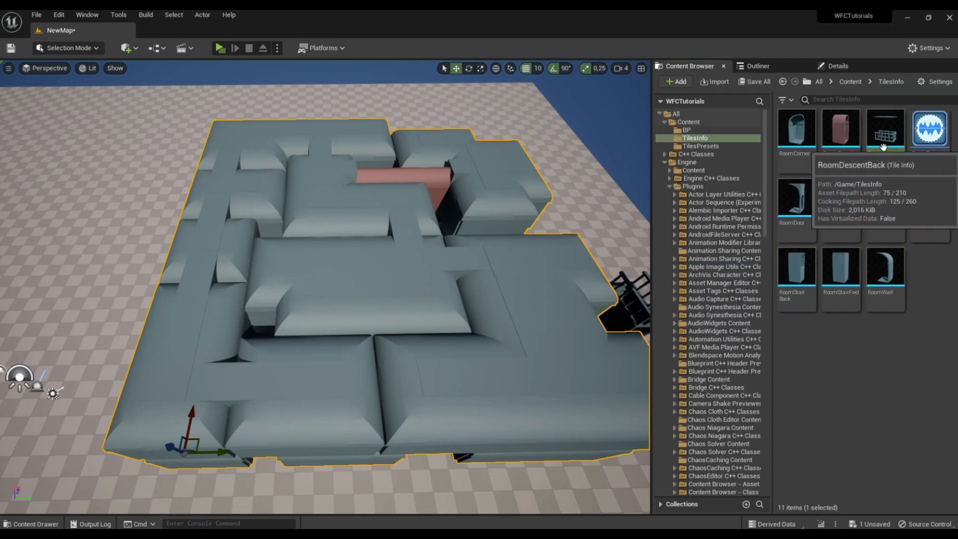
Step: Open the RoomDescentBack tile info, set its vertical range's Bottom Z to 1, then save and close it
double_click(895, 158)
left_click(410, 332)
type("1")
key("Return")
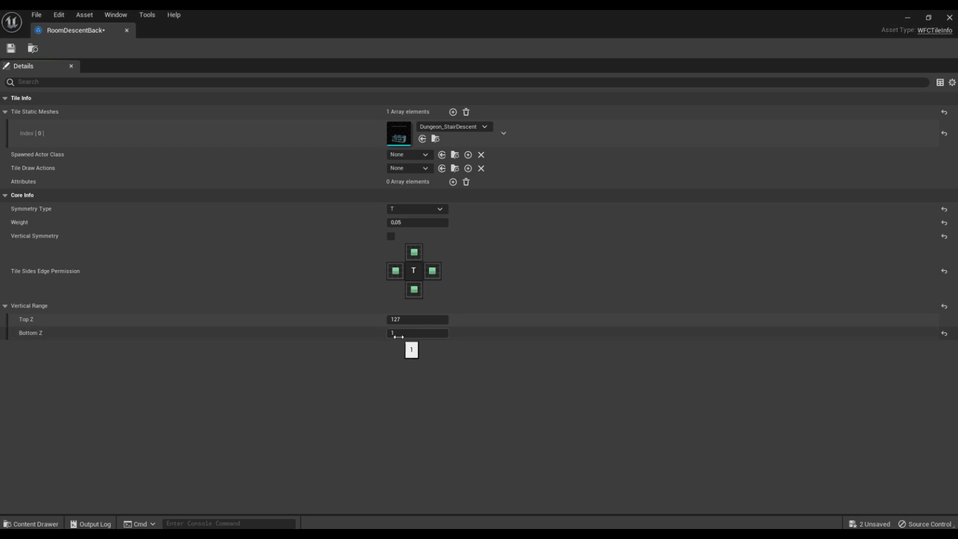
left_click(11, 47)
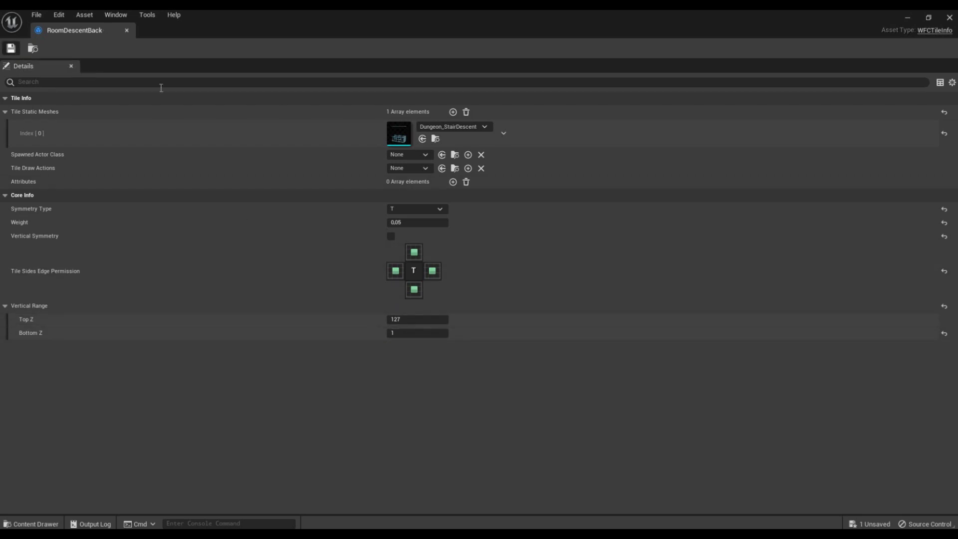
left_click(949, 19)
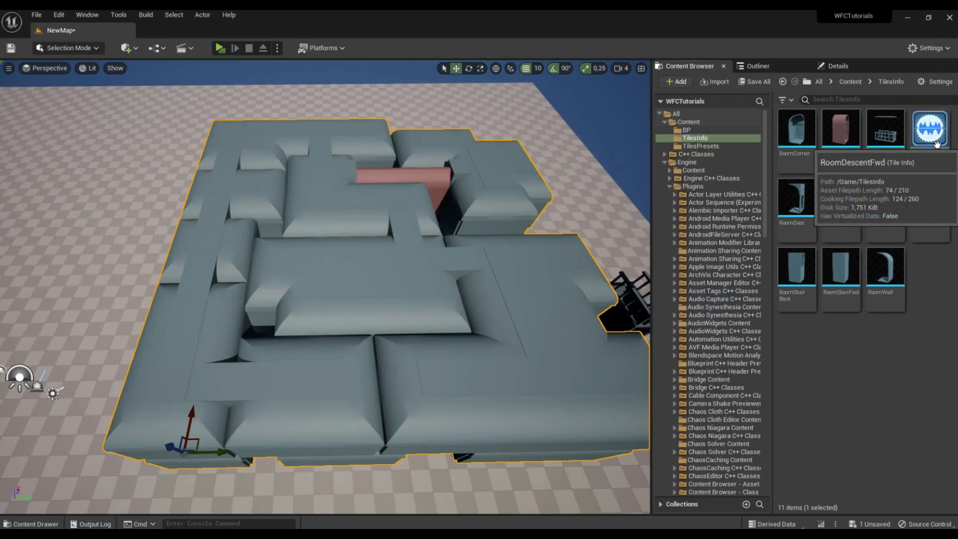
Step: Set the RoomDescentFwd tile info's vertical range Bottom Z to 1, then save the tile info and the map
double_click(797, 136)
left_click_drag(416, 306, 421, 365)
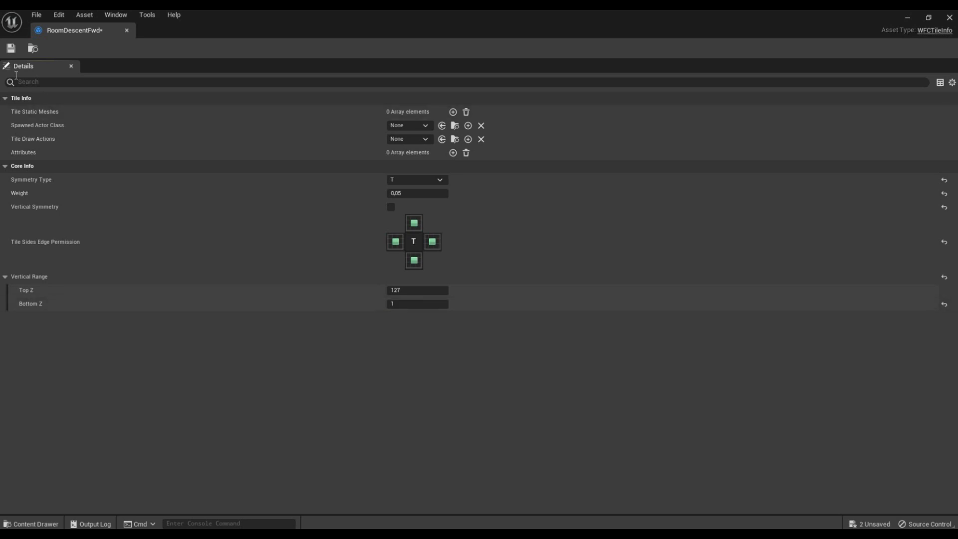
left_click(950, 18)
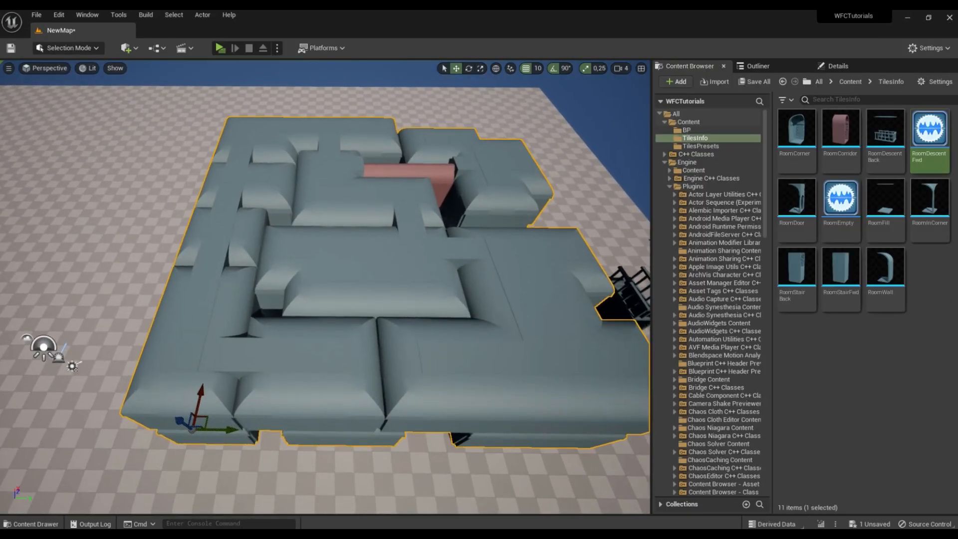
left_click(10, 48)
right_click_drag(354, 189, 354, 171)
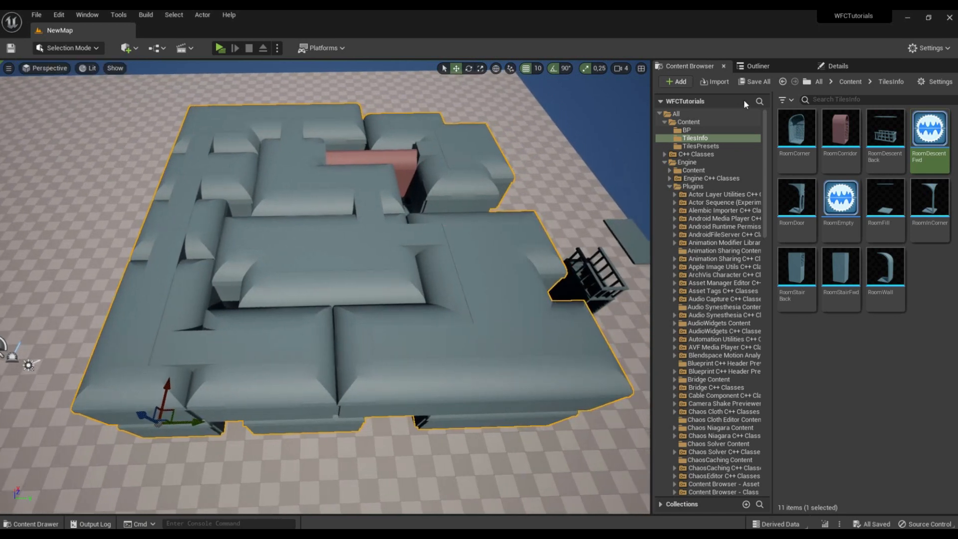
Step: Open the WFCP_Stairs preset from TilesPresets and add a vertical neighbours entry with RoomDescentBack as the below state
left_click(700, 145)
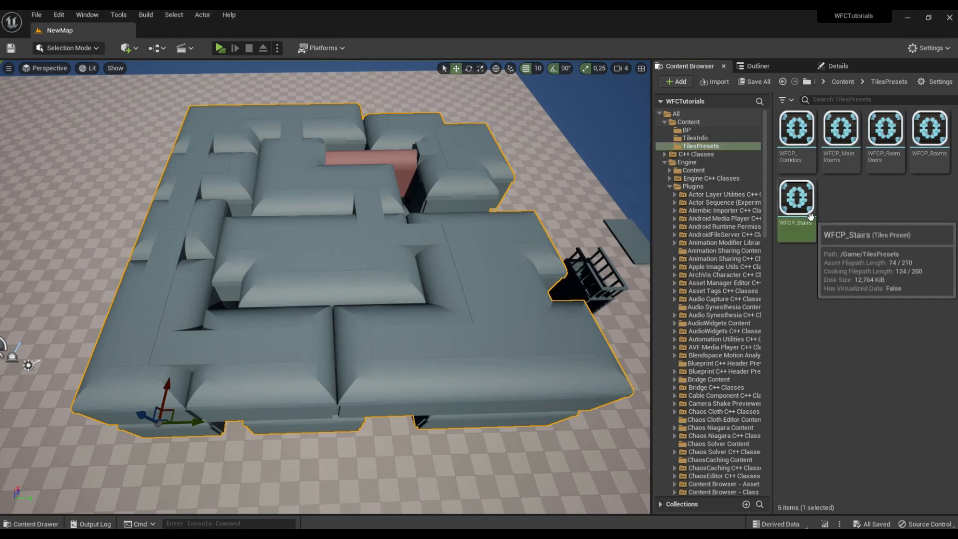
double_click(795, 202)
scroll(833, 256, "down", 5)
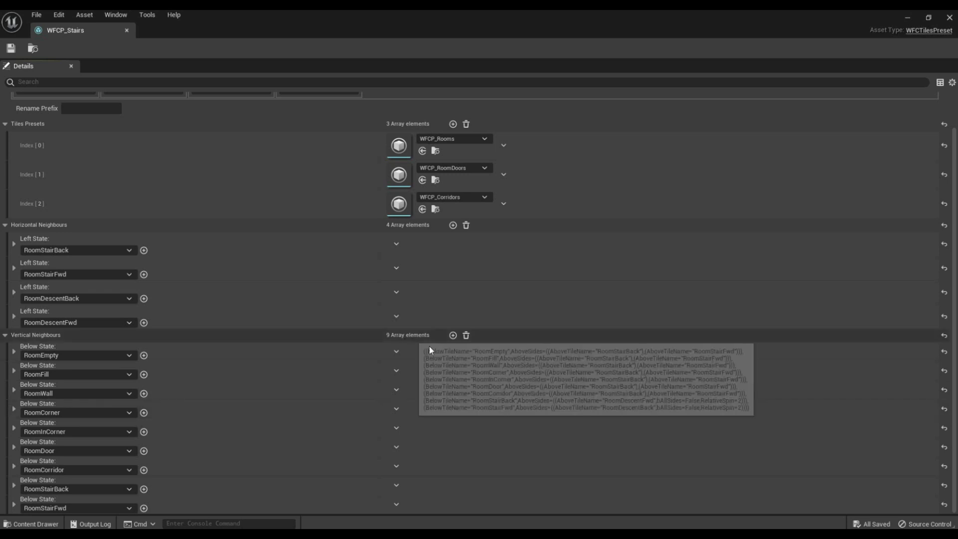
left_click(455, 335)
scroll(310, 405, "down", 1)
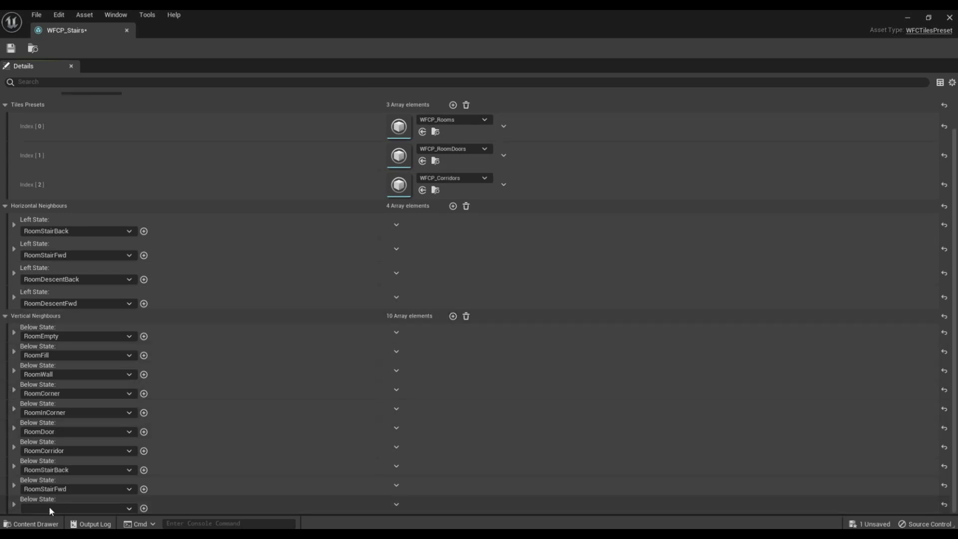
left_click(49, 506)
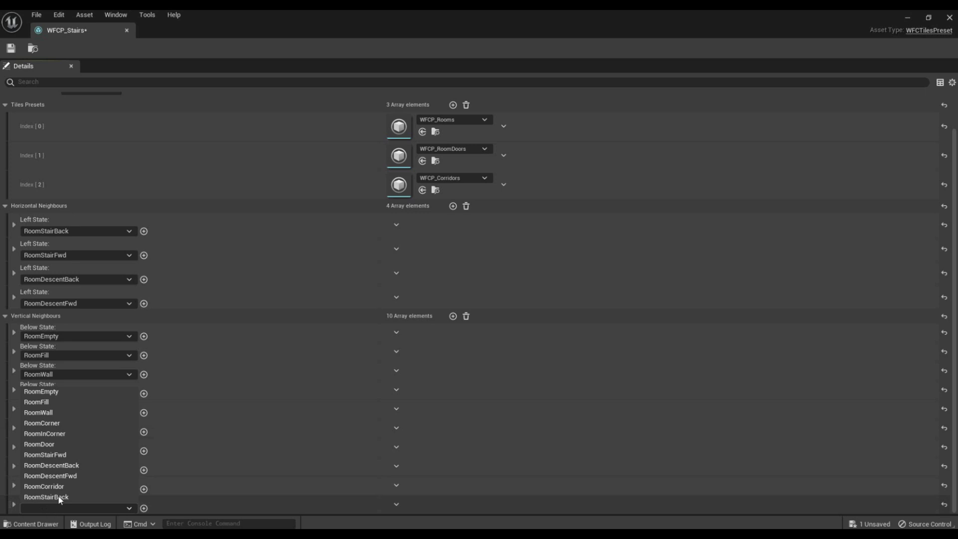
left_click(81, 466)
left_click(14, 505)
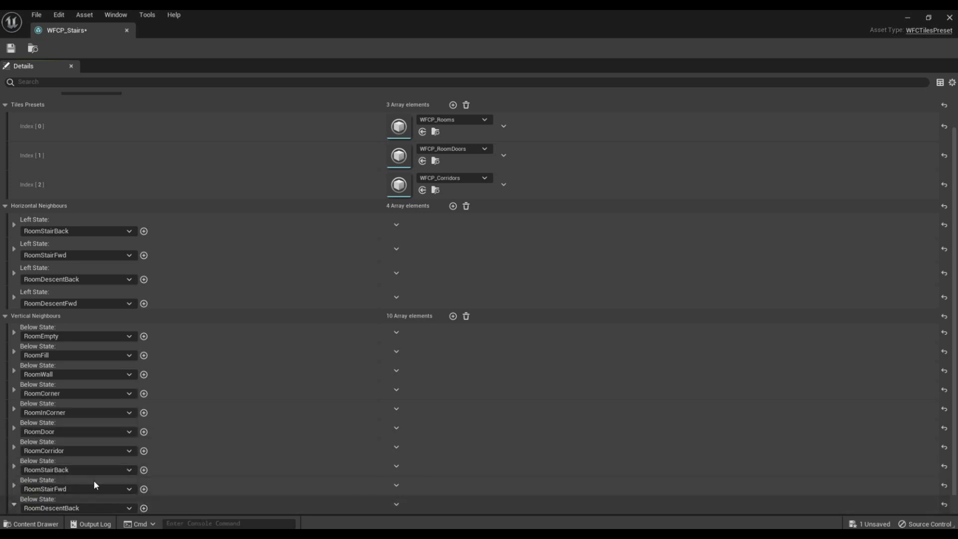
Step: Give RoomDescentBack's vertical neighbours entry the above states RoomEmpty, RoomFill and RoomWall
scroll(208, 451, "down", 1)
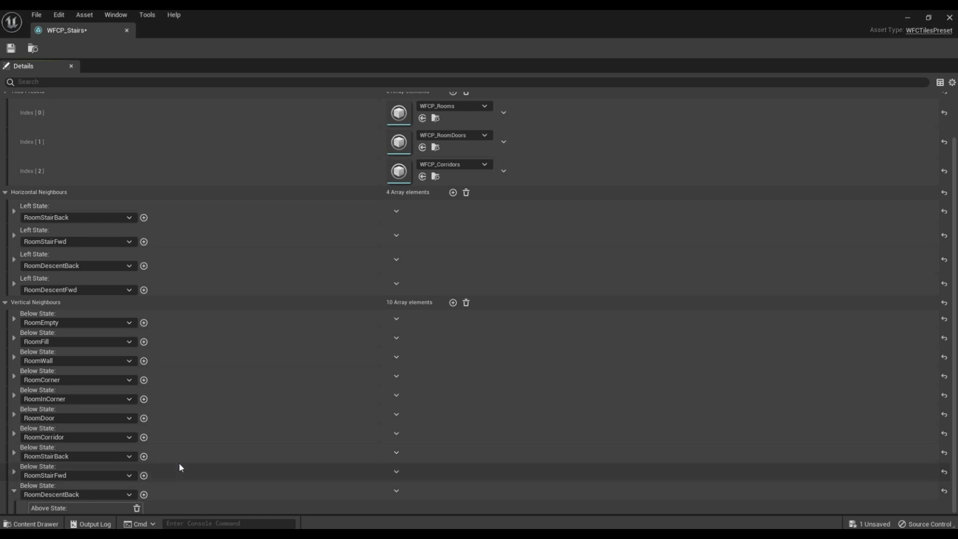
scroll(180, 464, "up", 3)
scroll(180, 464, "down", 5)
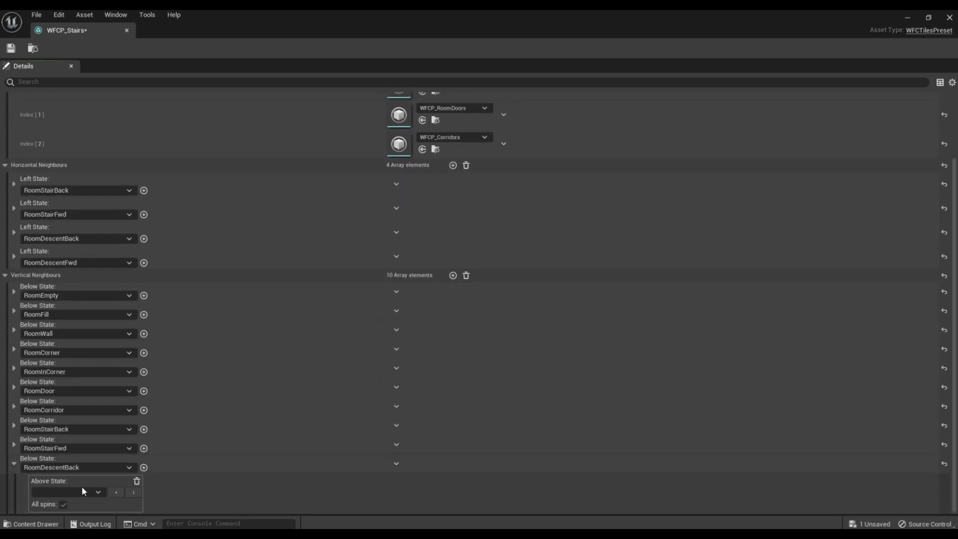
left_click(101, 486)
left_click(86, 374)
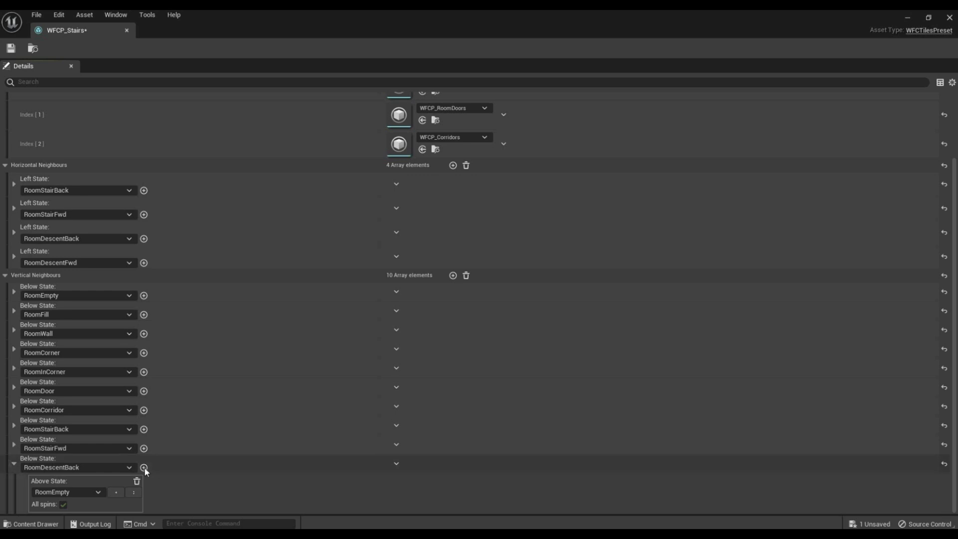
left_click(145, 467)
left_click(169, 490)
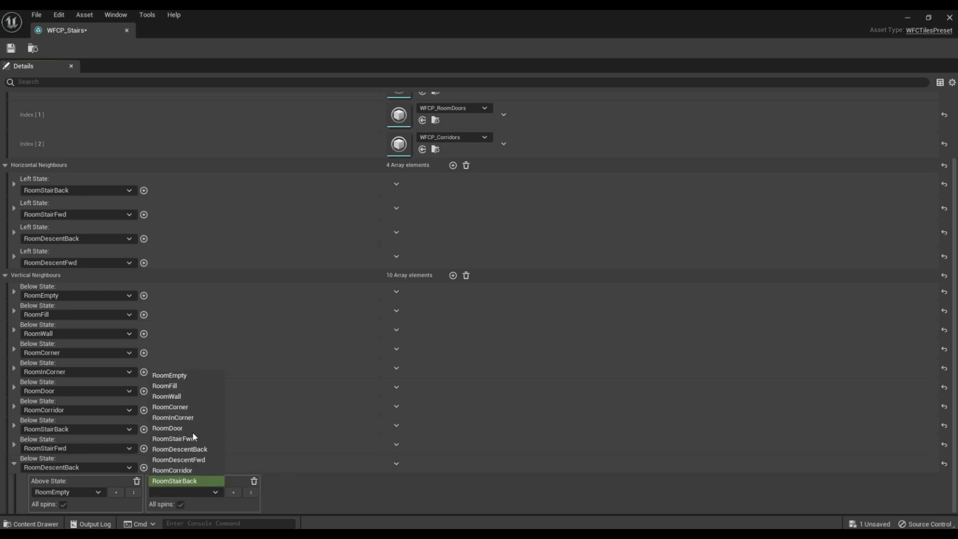
left_click(189, 387)
left_click(143, 467)
left_click(302, 490)
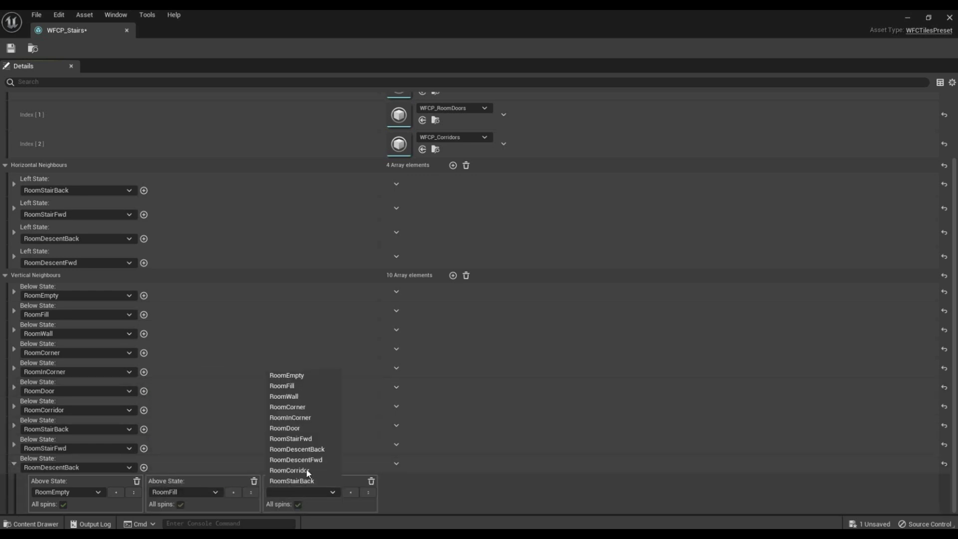
left_click(299, 401)
Step: Add RoomCorner, RoomInCorner and RoomDoor as further above states for RoomDescentBack
left_click(144, 468)
left_click(417, 491)
left_click(405, 407)
left_click(143, 468)
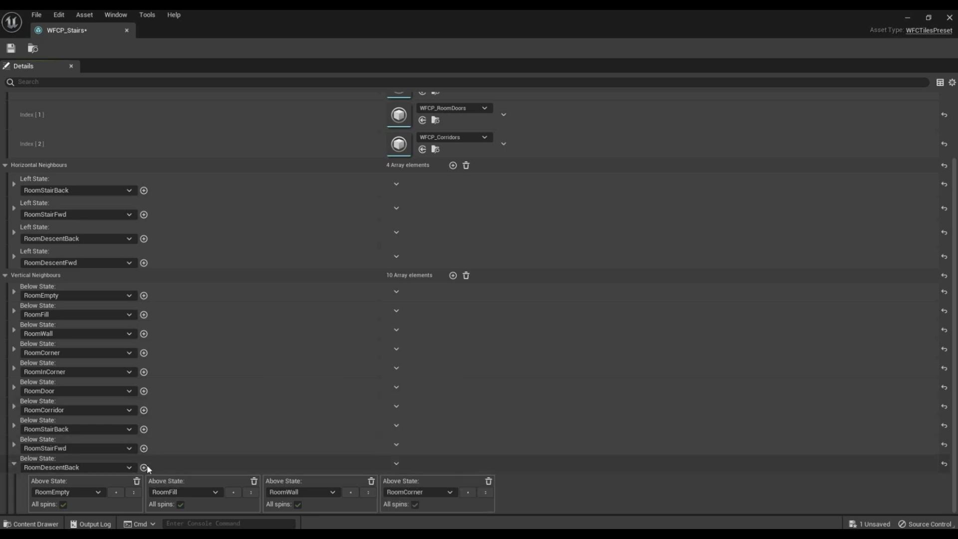
left_click(539, 492)
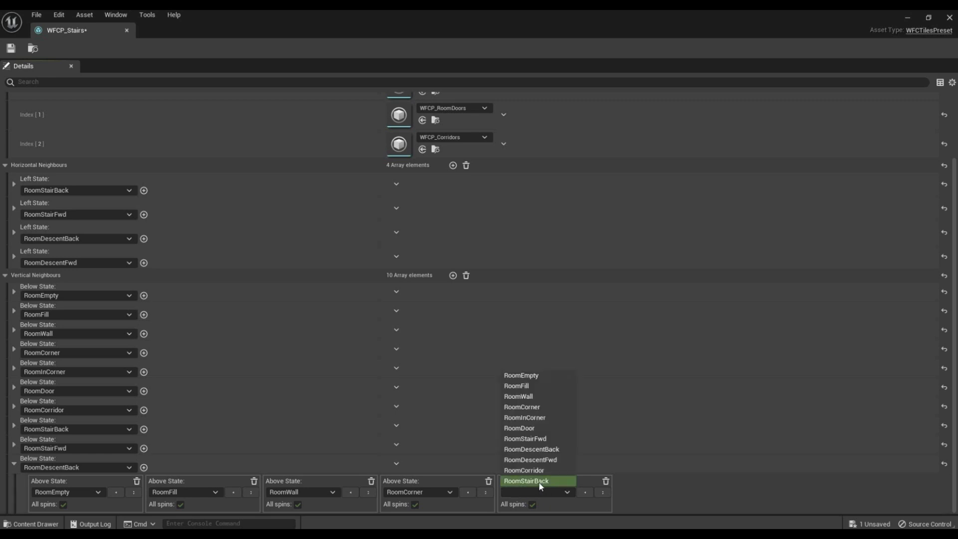
left_click(546, 419)
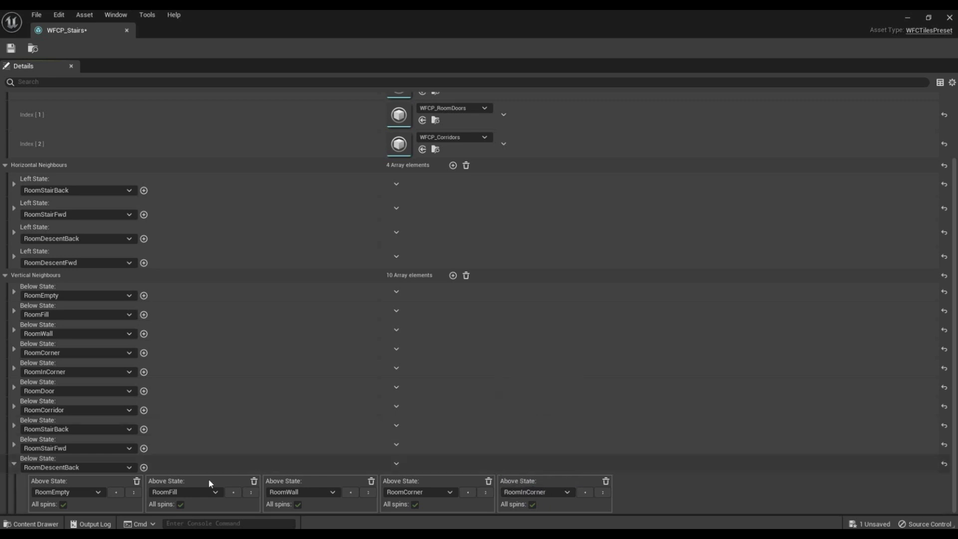
left_click(144, 468)
left_click(639, 493)
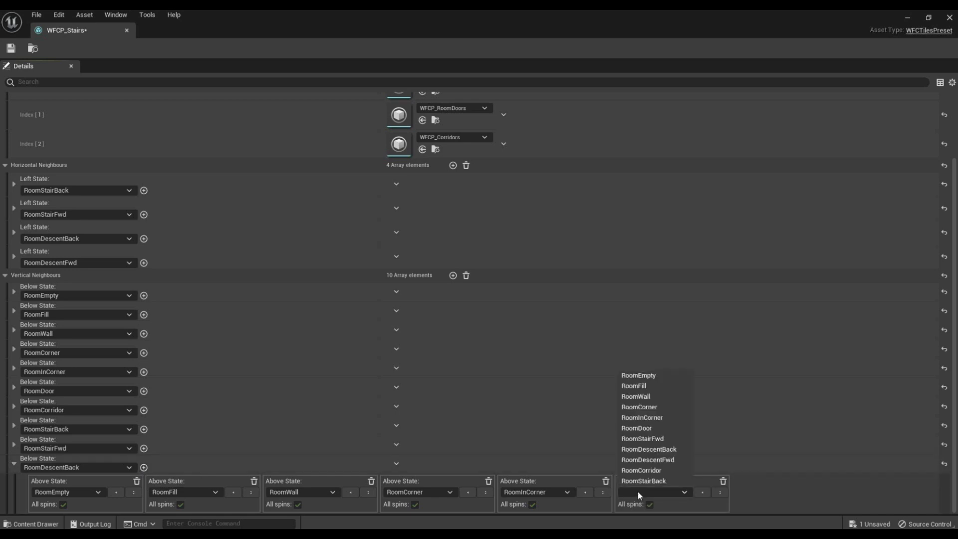
left_click(663, 431)
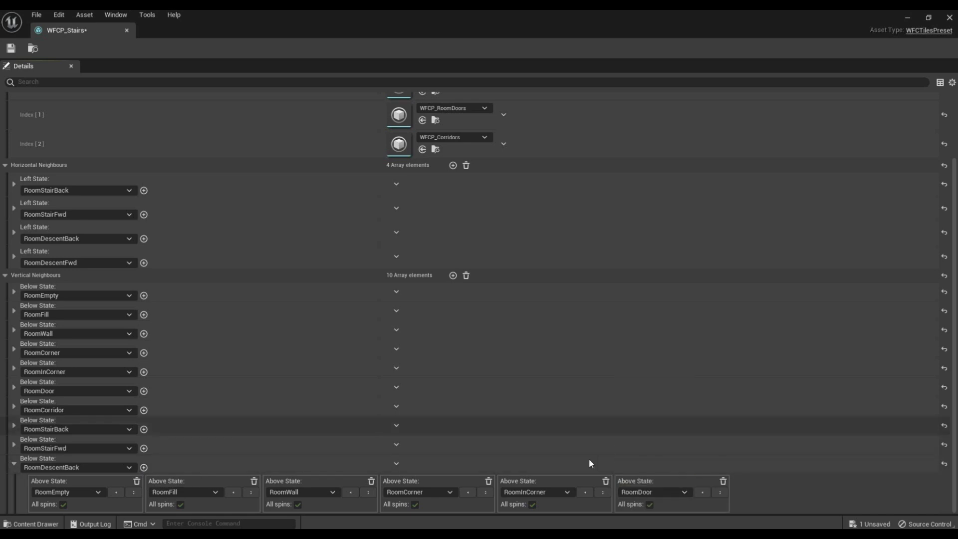
Step: Add two more above states to RoomDescentBack, choosing RoomStairFwd and RoomCorridor
left_click(144, 468)
left_click(773, 492)
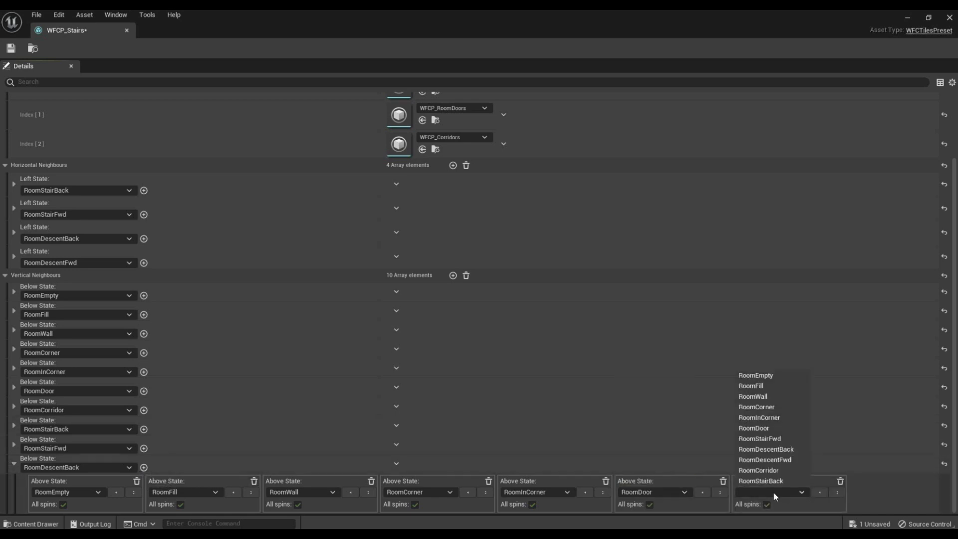
left_click(779, 439)
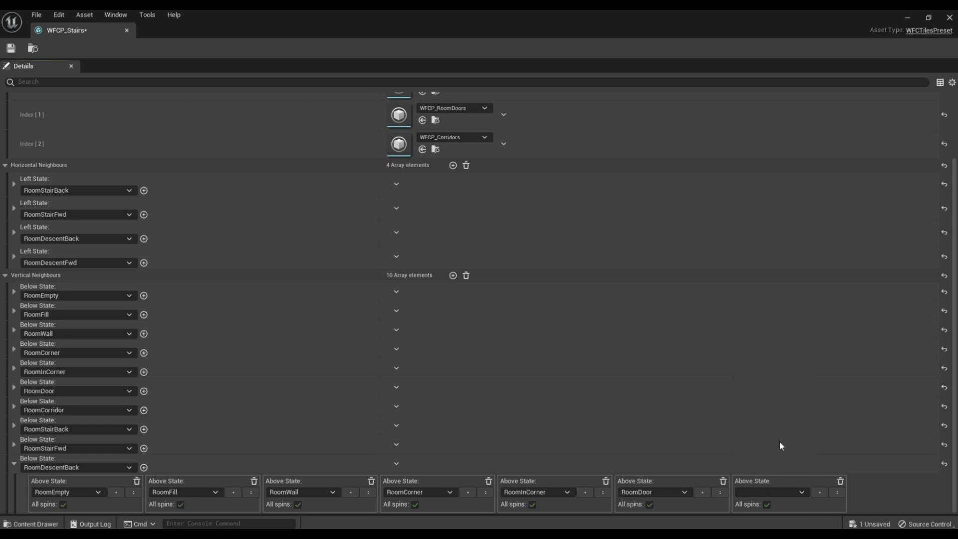
left_click(144, 468)
left_click(893, 501)
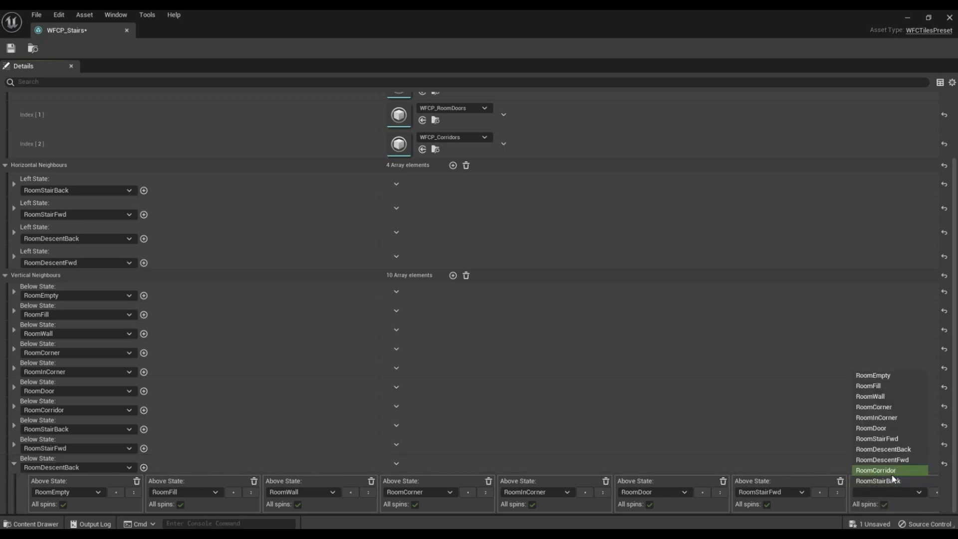
left_click(894, 471)
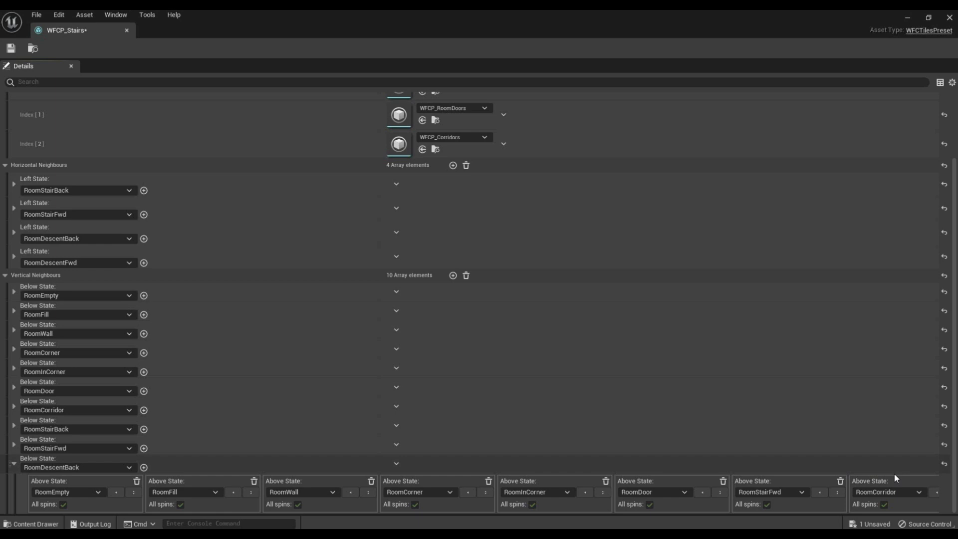
Step: Add one more above state to RoomDescentBack and set the last three to RoomStairBack, RoomStairFwd and RoomCorridor
left_click(144, 467)
scroll(812, 483, "right", 3)
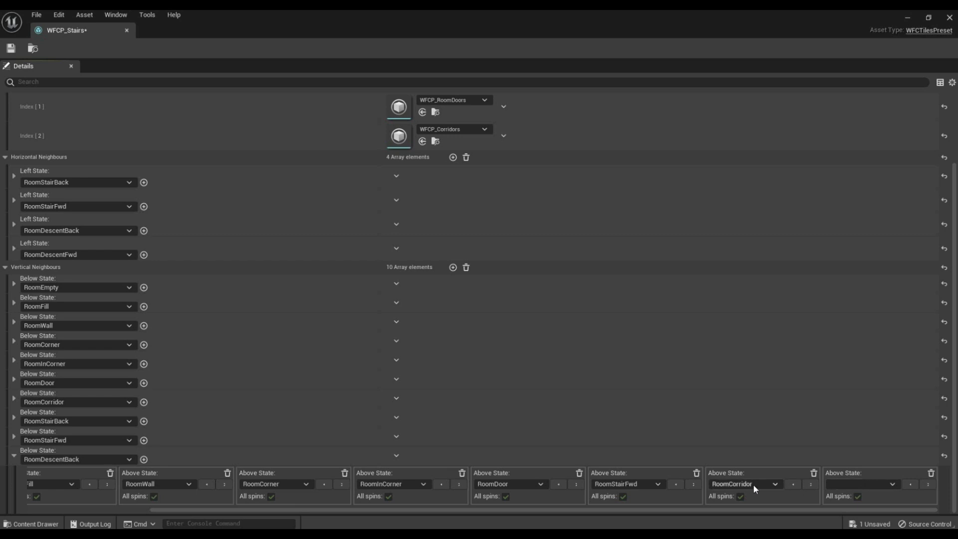
left_click(636, 485)
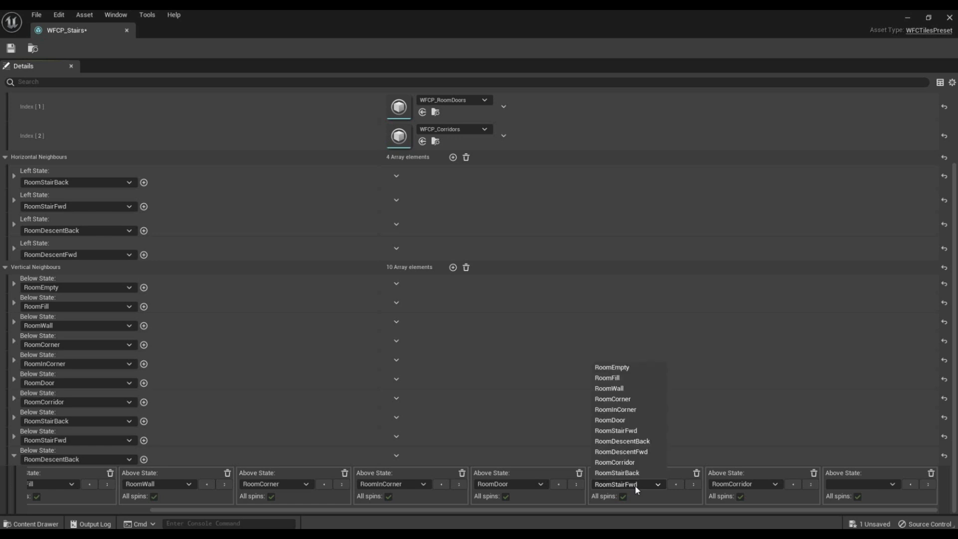
left_click(639, 473)
left_click(732, 483)
left_click(757, 431)
left_click(851, 483)
left_click(860, 464)
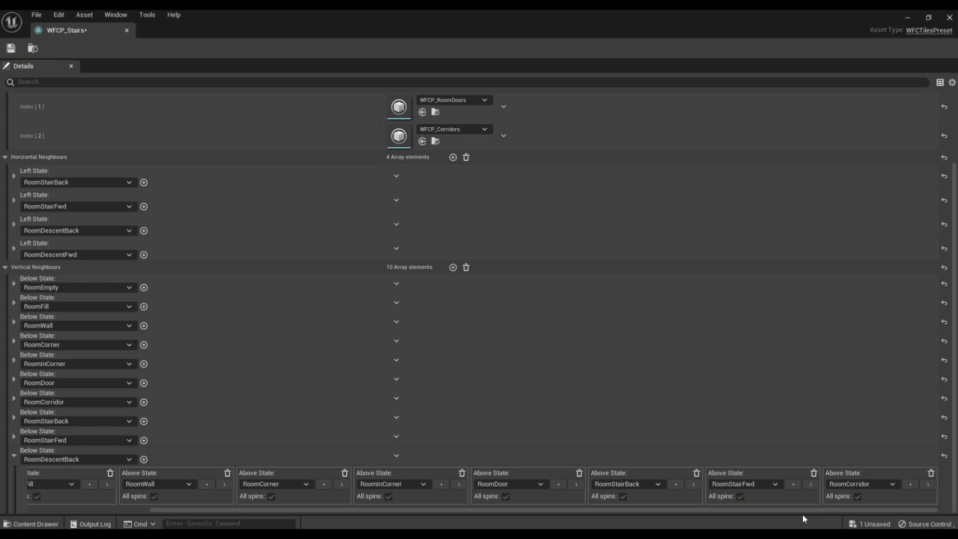
left_click_drag(805, 510, 778, 511)
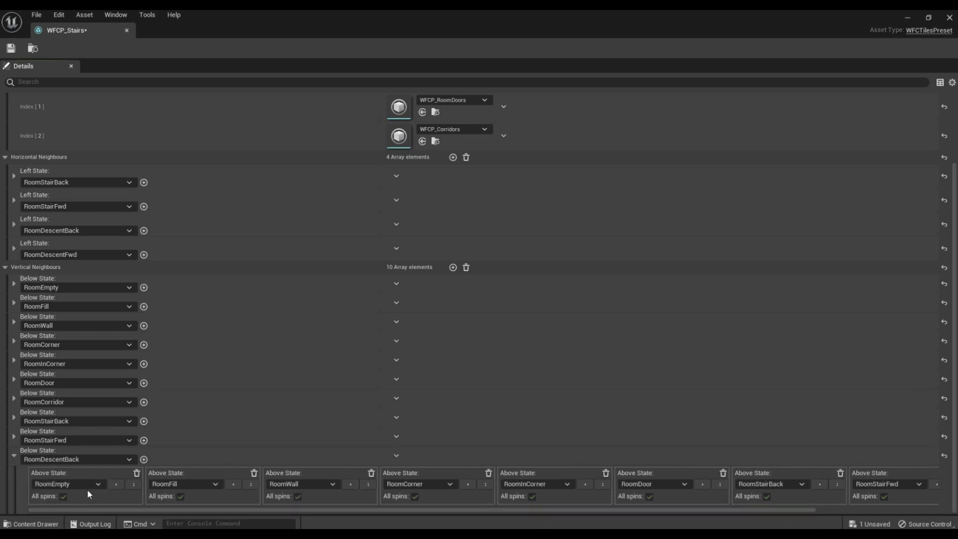
Step: Duplicate the RoomDescentBack vertical entry, change the copy's below state to RoomDescentFwd, then save and close the preset
left_click(14, 456)
left_click(397, 504)
left_click(409, 491)
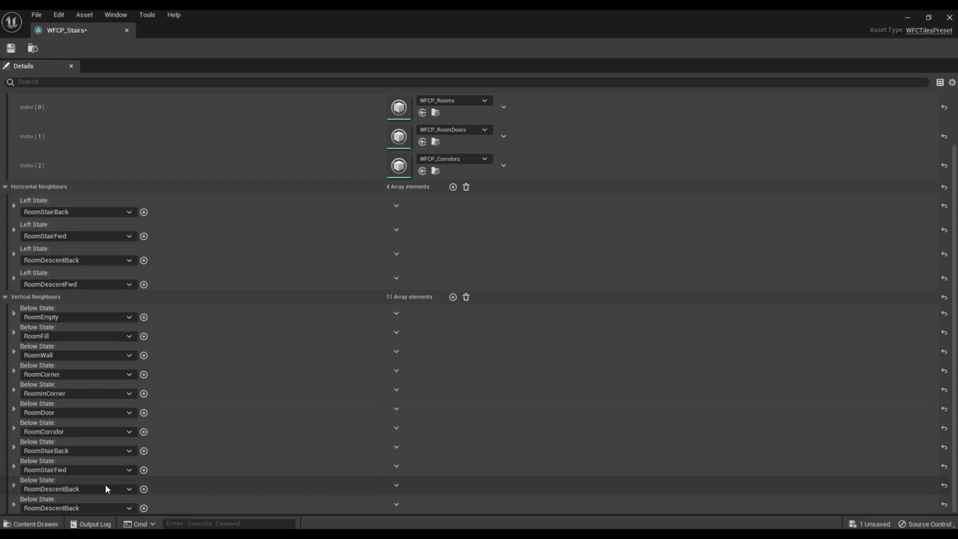
left_click(98, 504)
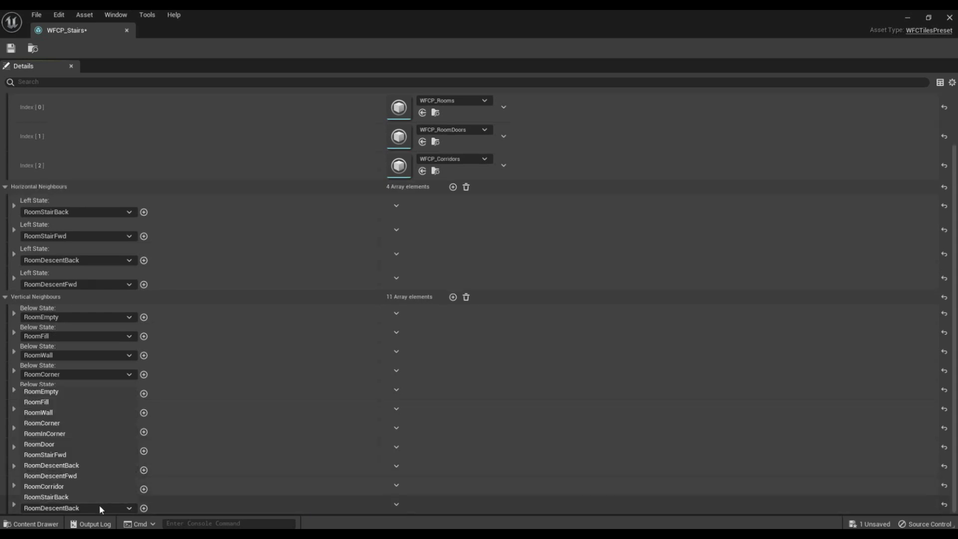
left_click(91, 476)
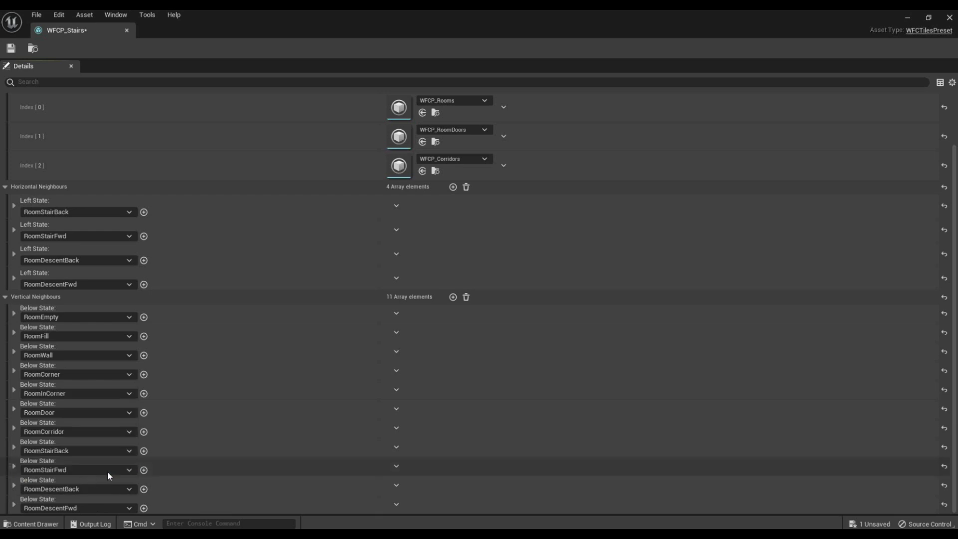
left_click(14, 49)
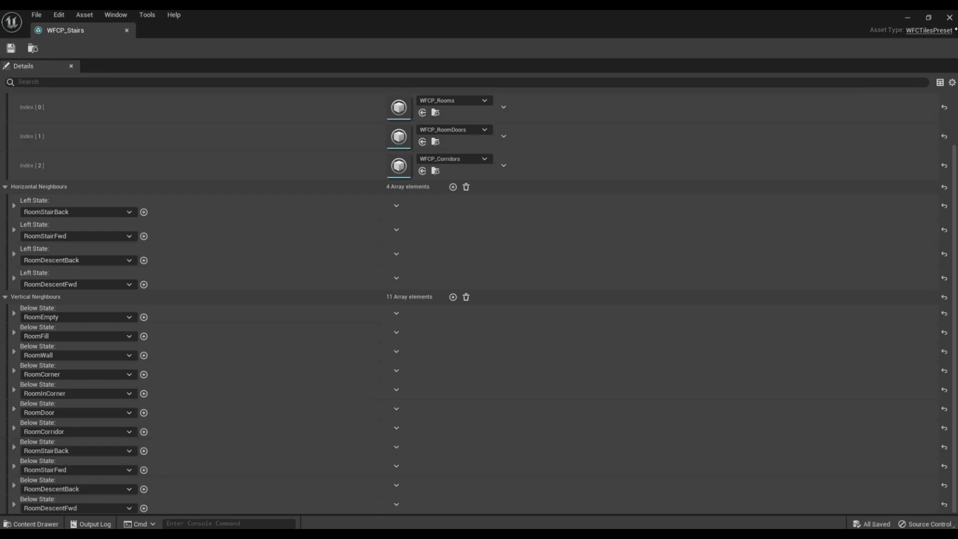
left_click(950, 18)
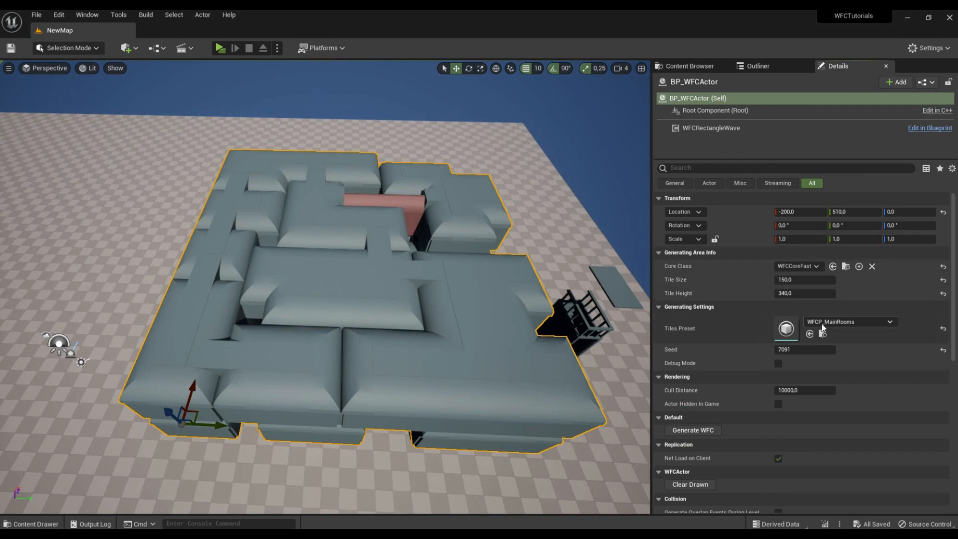
Step: Set the Z value of WFCRectangleWave's Rect Wave Size to 5 and regenerate the dungeon from BP_WFCActor
left_click(711, 128)
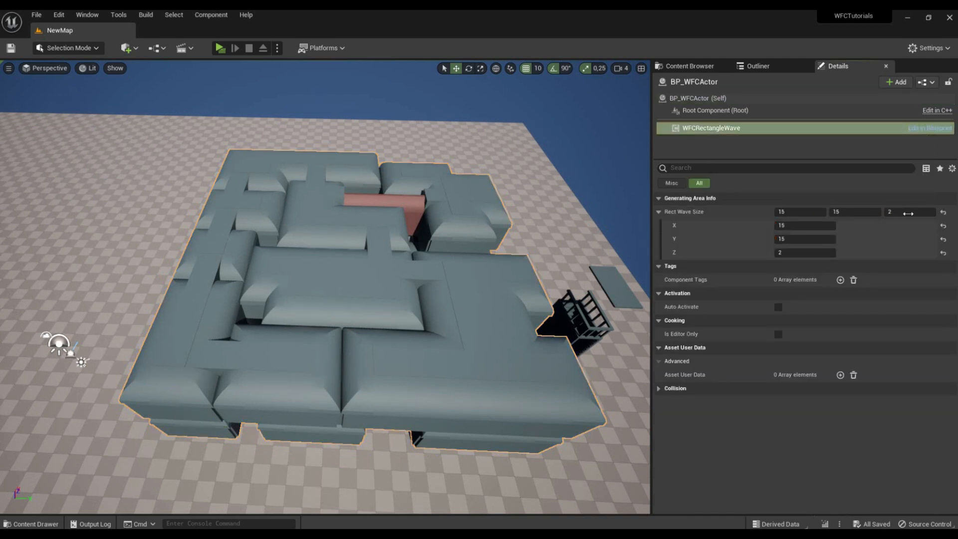
type("5")
key("Return")
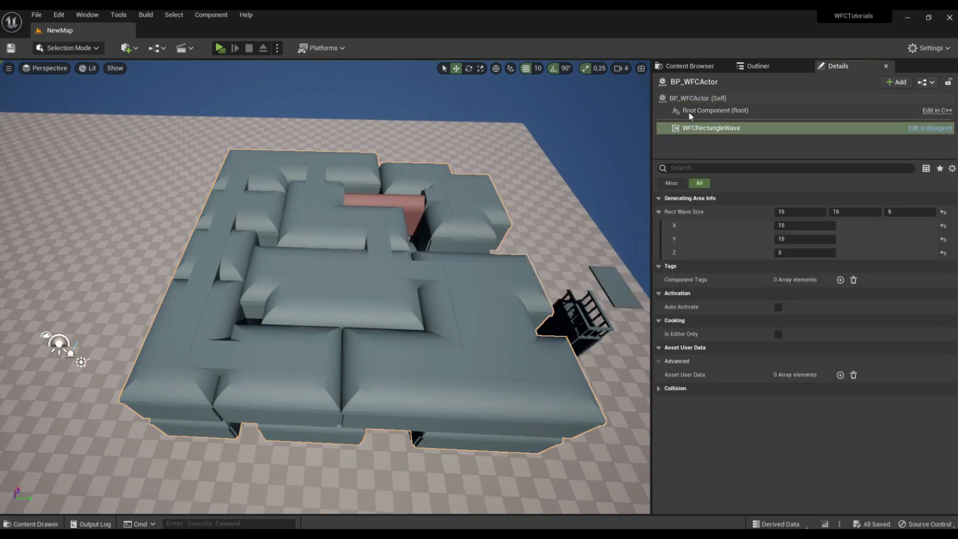
left_click(694, 100)
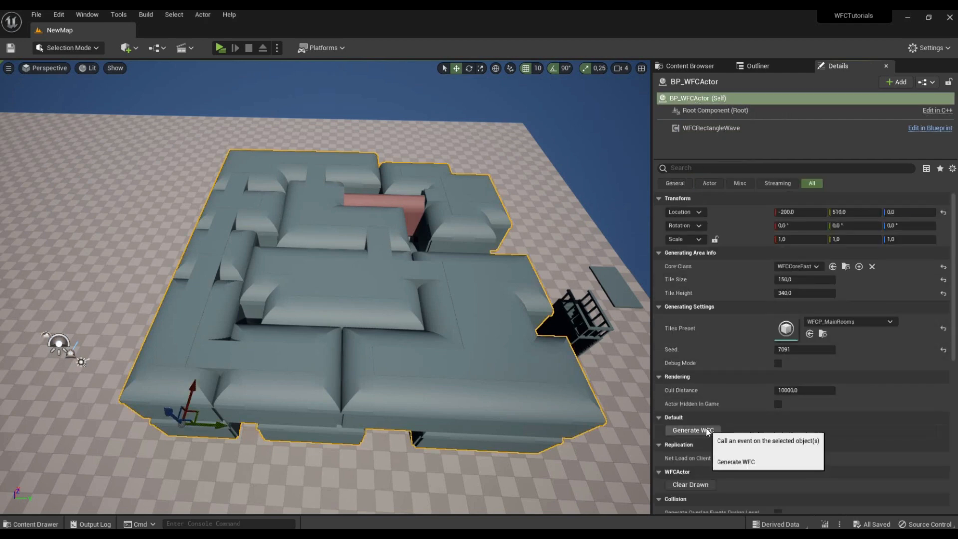
left_click(706, 430)
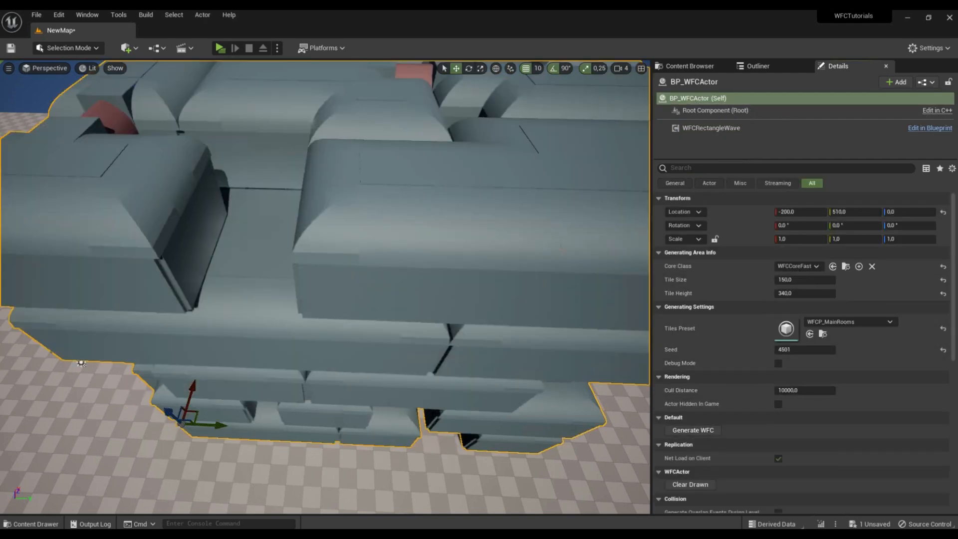
Step: Examine the regenerated dungeon from outside and continue into one of its interior rooms
key("s")
right_click_drag(324, 286, 349, 309)
key("w")
key("w")
key("w")
key("s")
key("w")
key("w")
mouse_move(299, 125)
right_mouse_down()
mouse_move(332, 117)
mouse_move(305, 112)
mouse_move(302, 121)
right_mouse_up()
Step: Play-test the level by walking through its rooms, corridors and descending staircases between storeys, then end the preview
key("alt+p")
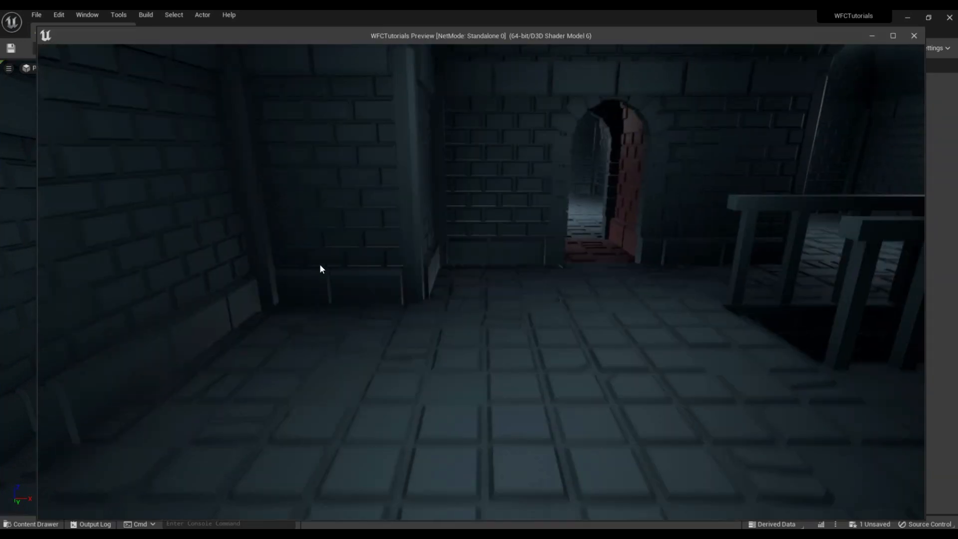
key("w")
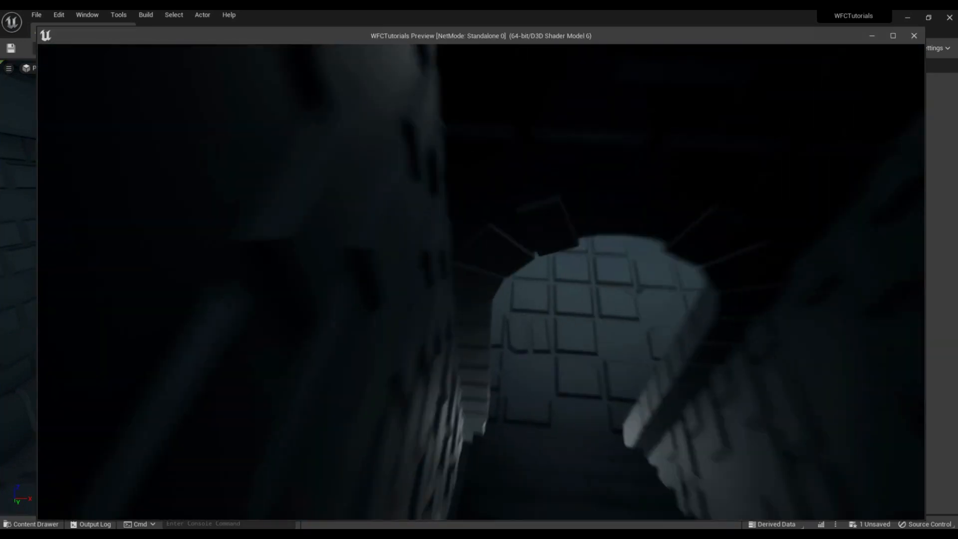
key("w")
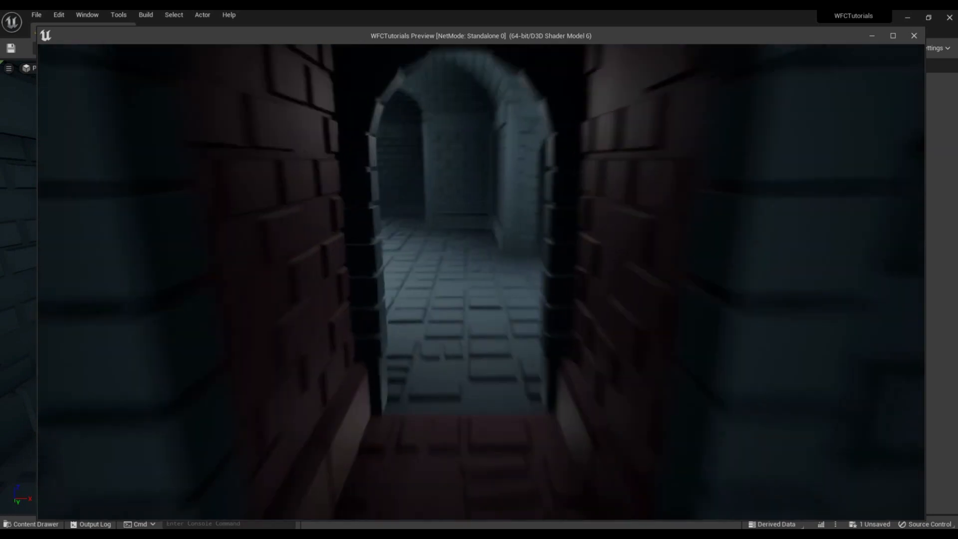
key("w")
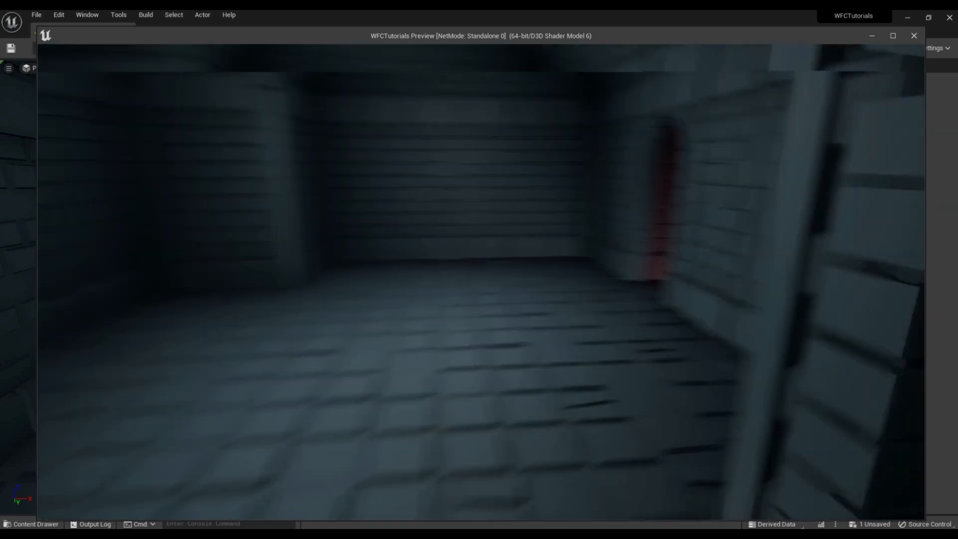
key("w")
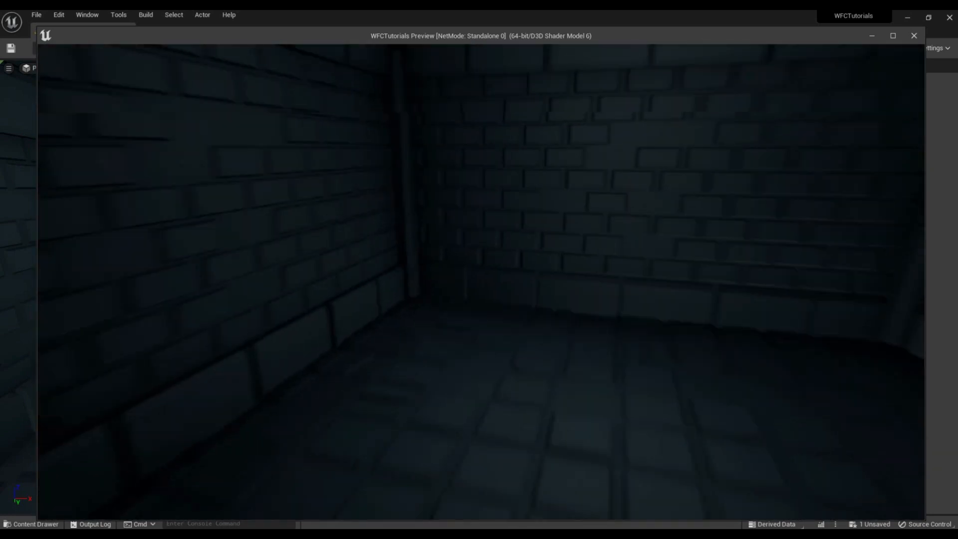
key("w")
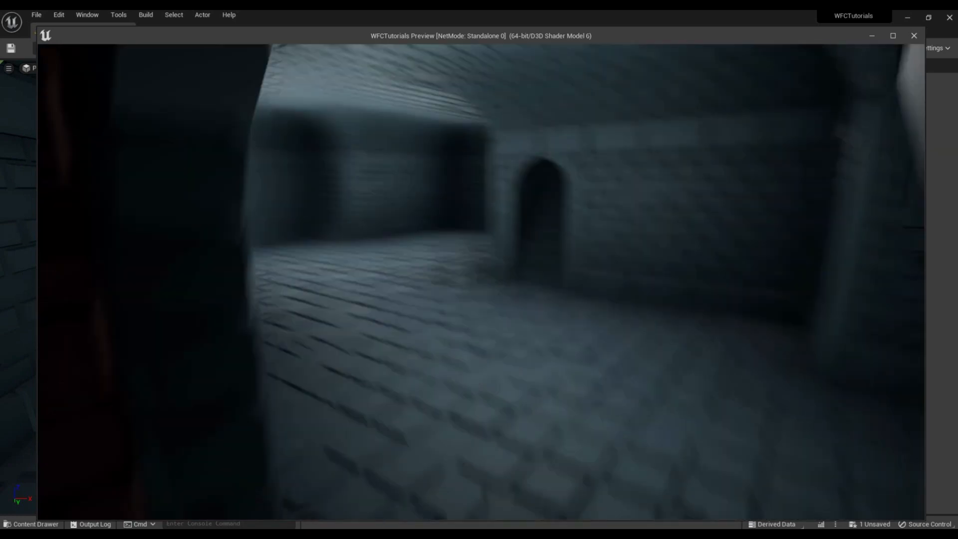
key("w")
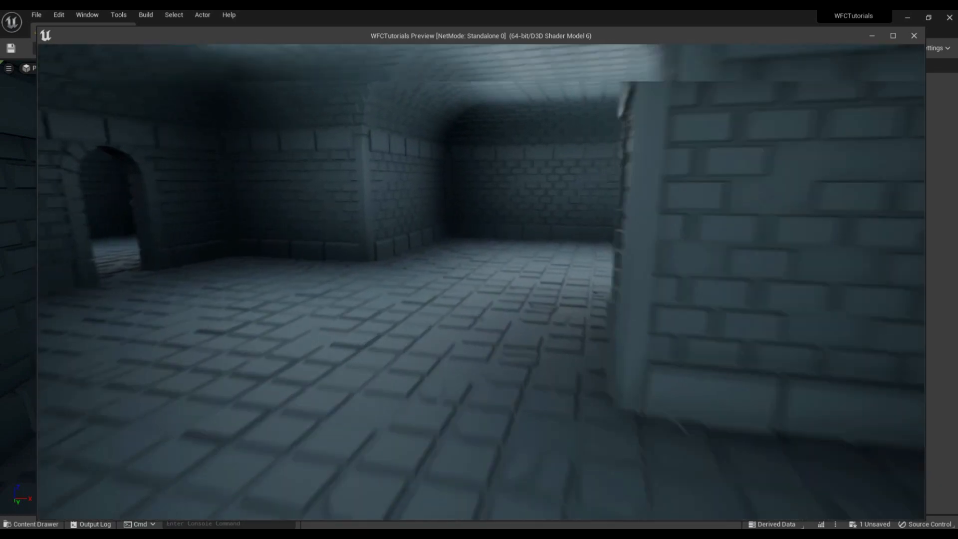
key("w")
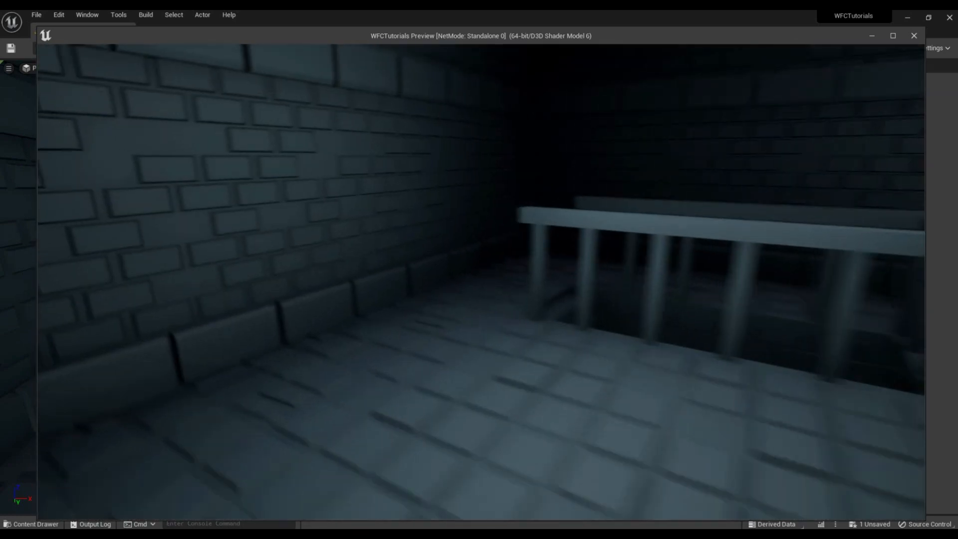
key("w")
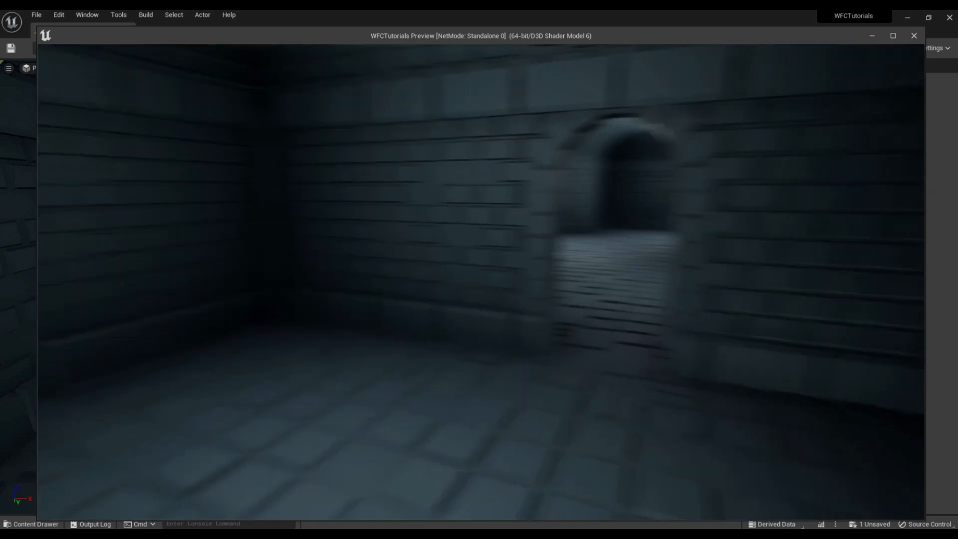
key("w")
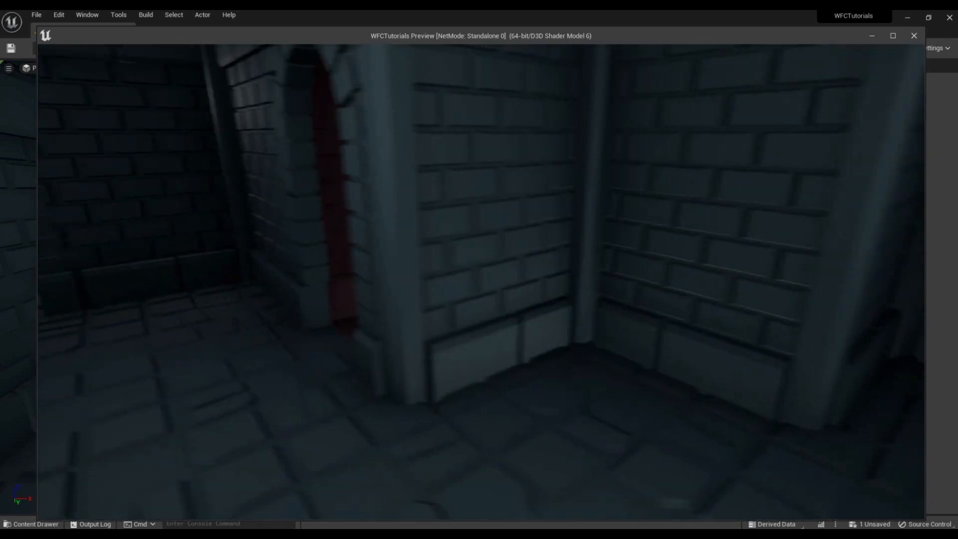
key("w")
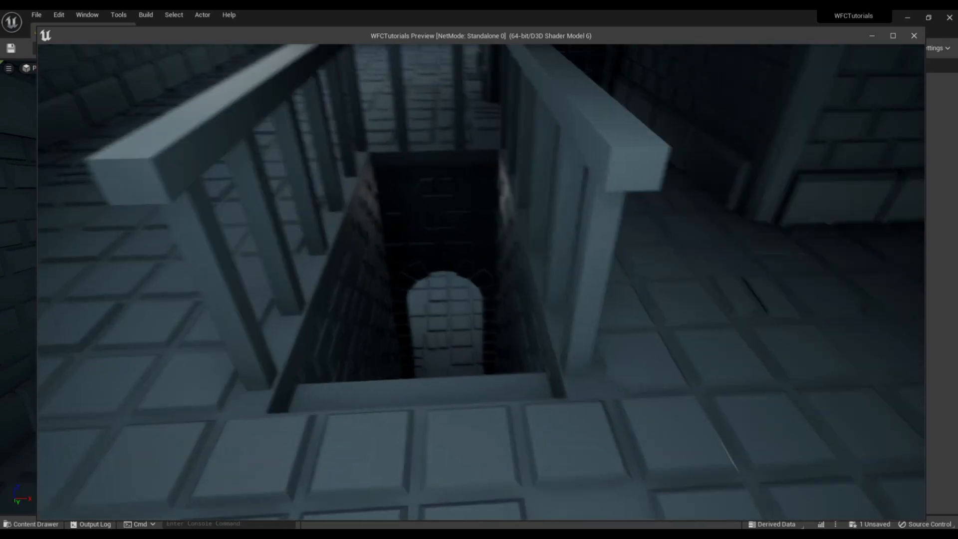
key("w")
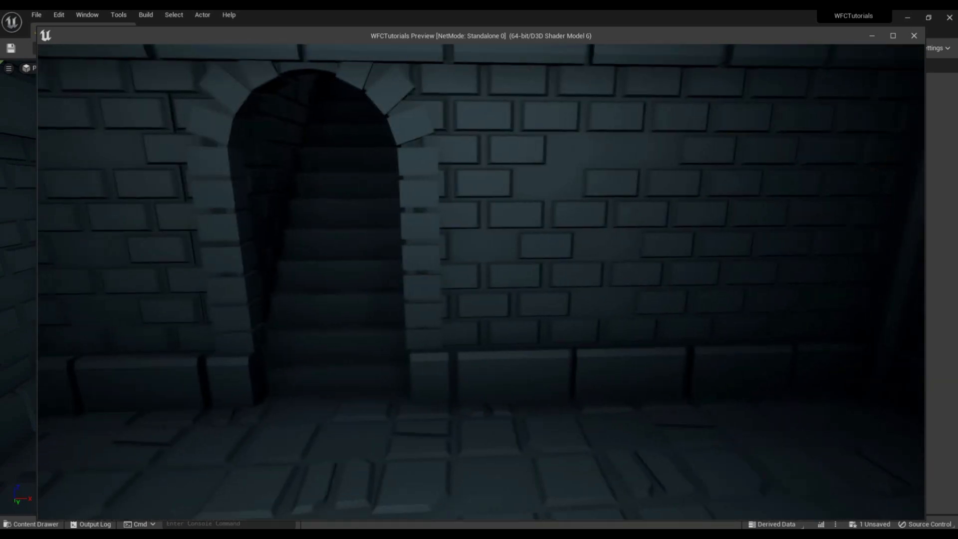
key("Escape")
left_click(601, 226)
key("Escape")
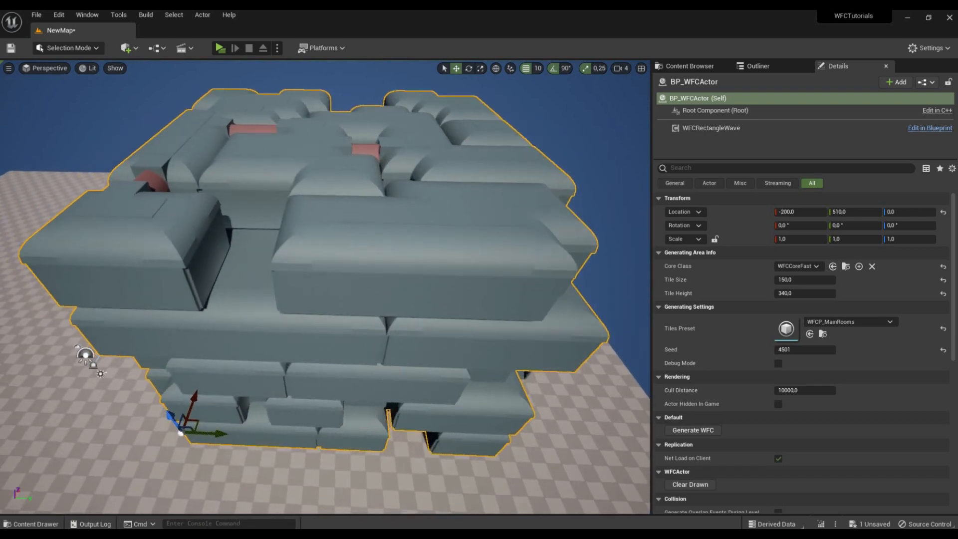
mouse_move(325, 287)
right_mouse_down()
mouse_move(280, 274)
mouse_move(316, 280)
right_mouse_up()
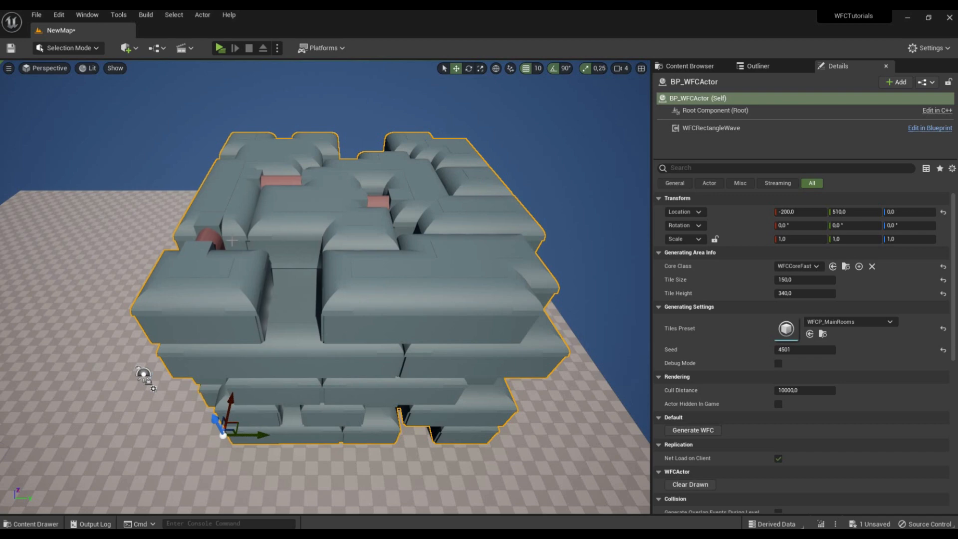
right_click_drag(324, 287, 267, 294)
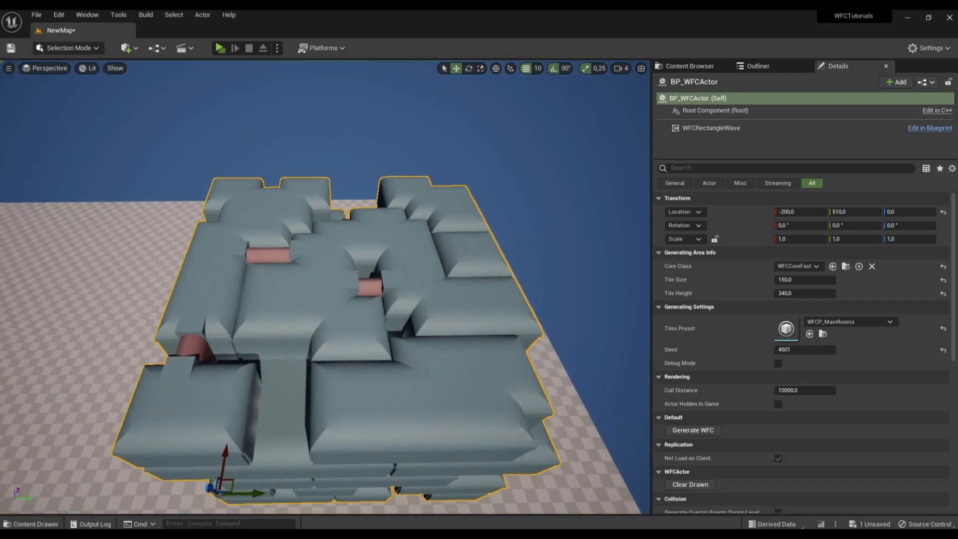
right_click_drag(324, 287, 324, 311)
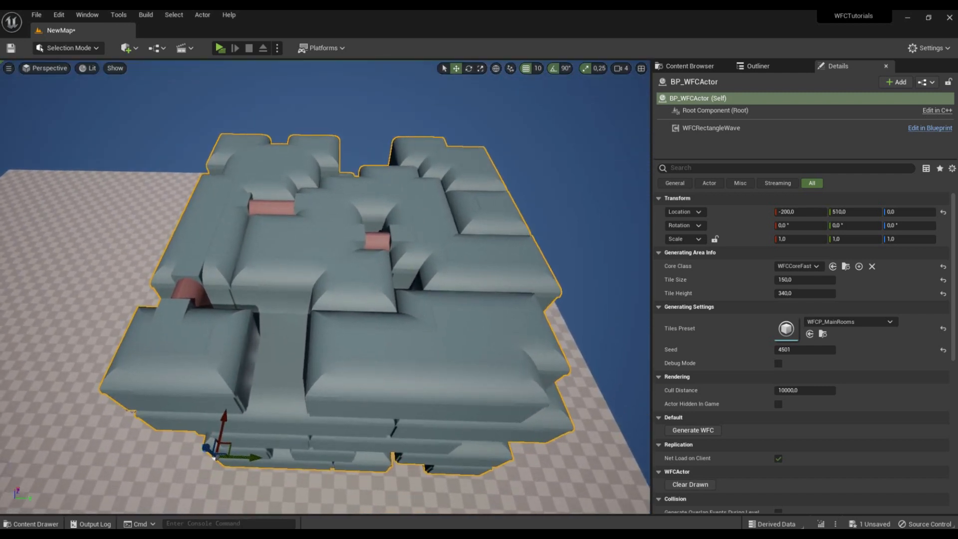